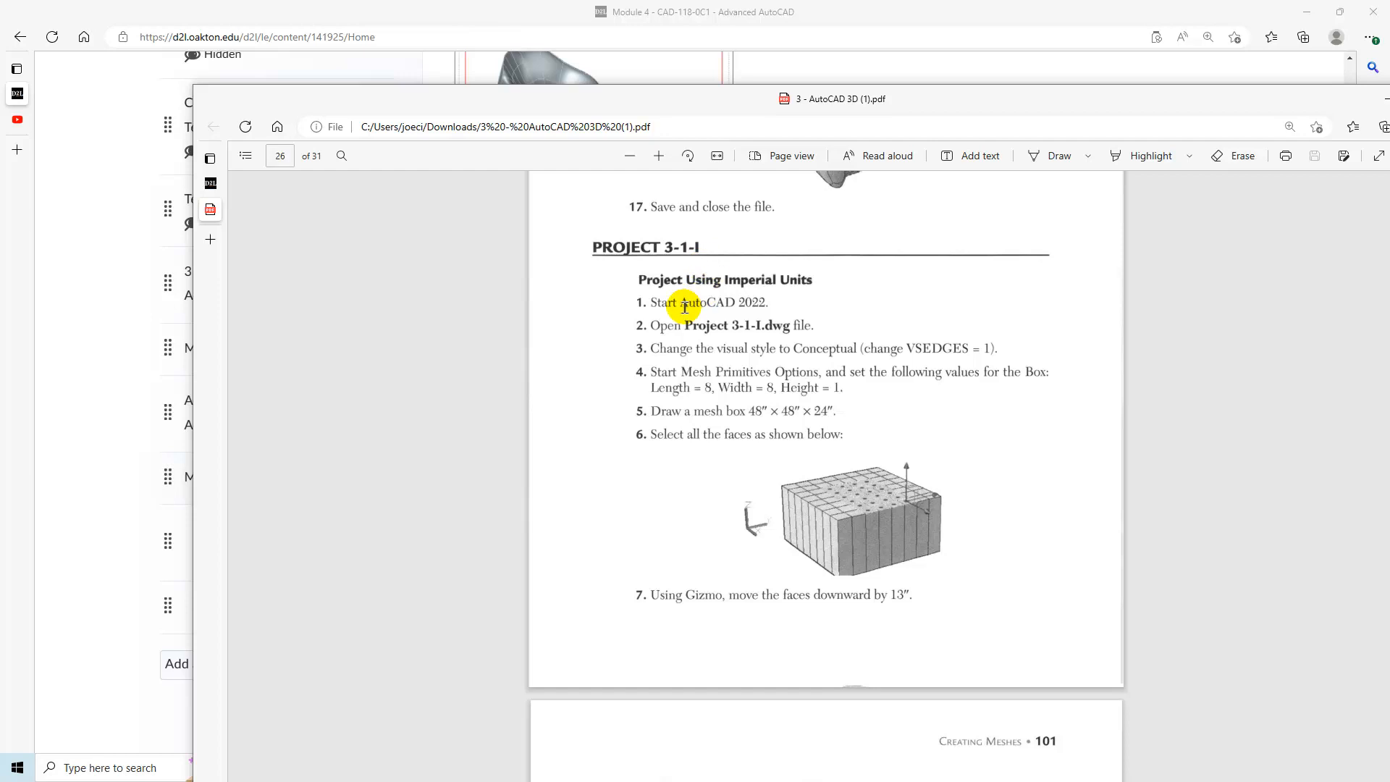
Read through the Project 3-1-I instructions in the PDF, from the mesh box setup to the finished chair.
scroll(837, 452, "down", 8)
scroll(841, 453, "down", 6)
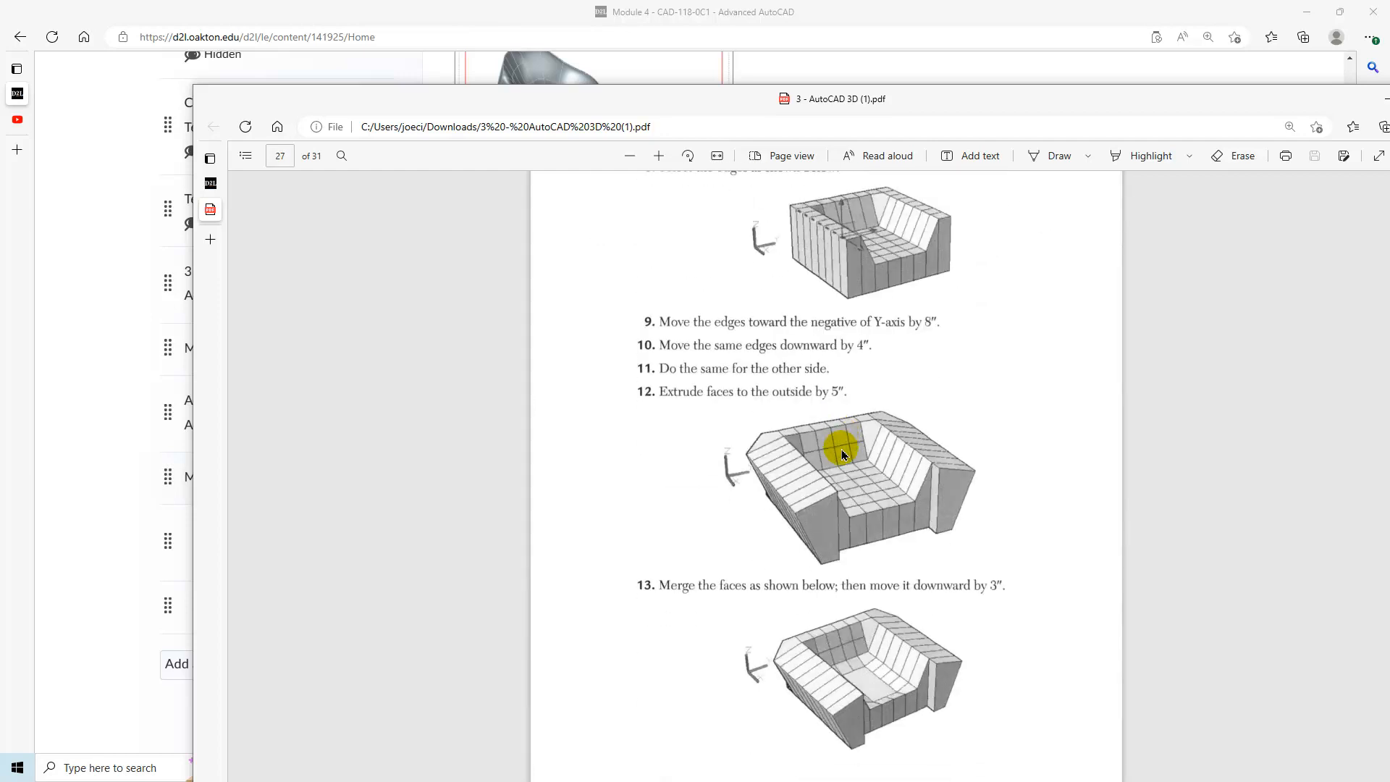
scroll(839, 472, "down", 4)
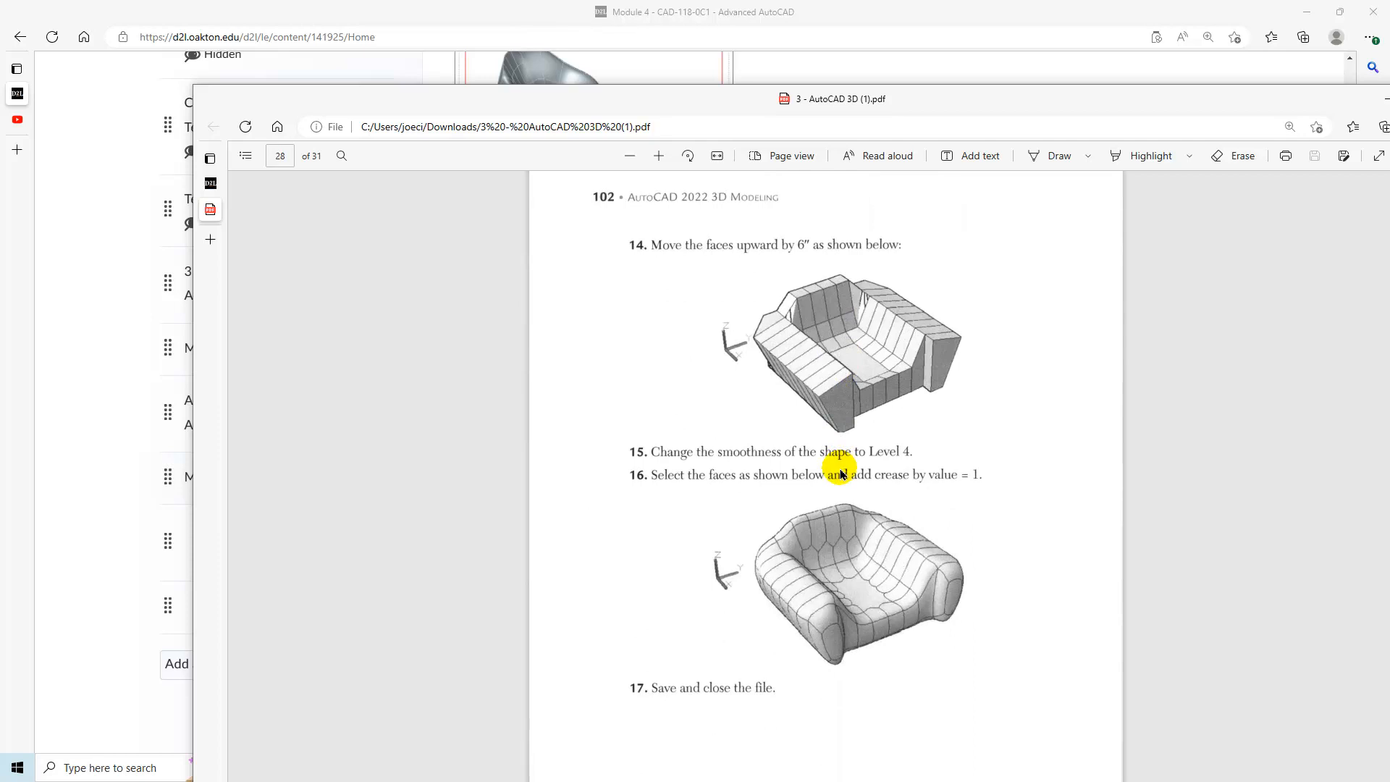
scroll(840, 474, "up", 12)
scroll(841, 474, "up", 5)
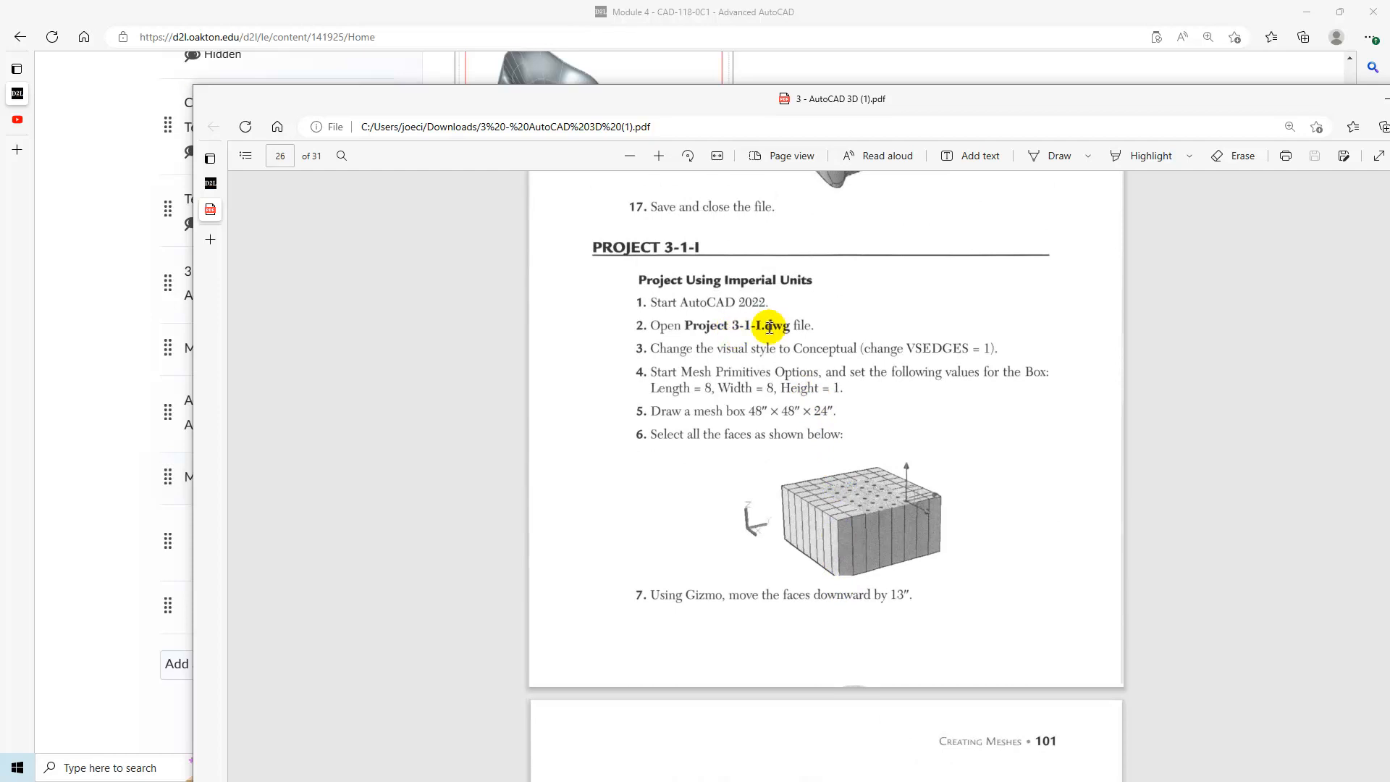
left_click_drag(920, 97, 1389, 92)
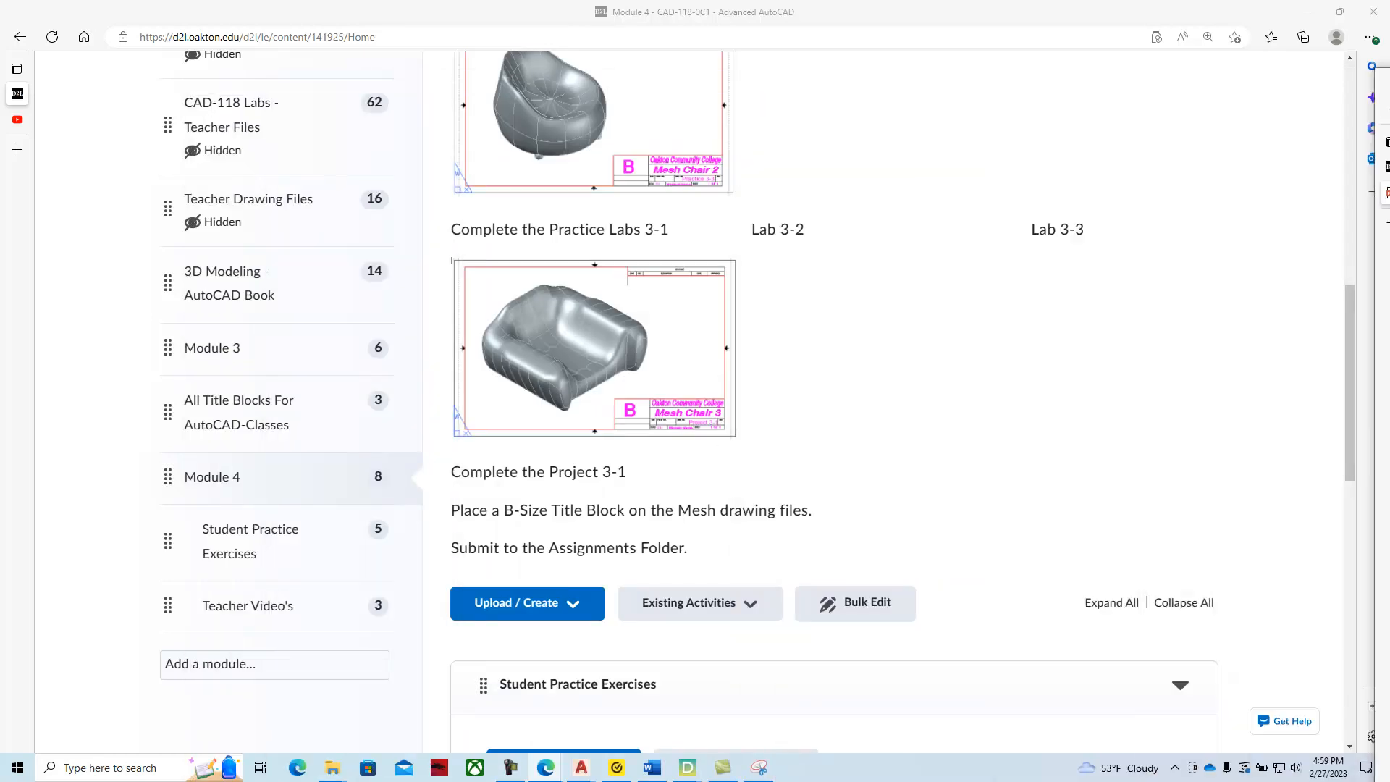
Download the Project 3-1-I drawing from the Student Practice Exercises and open it in AutoCAD.
scroll(676, 418, "down", 6)
scroll(680, 427, "down", 2)
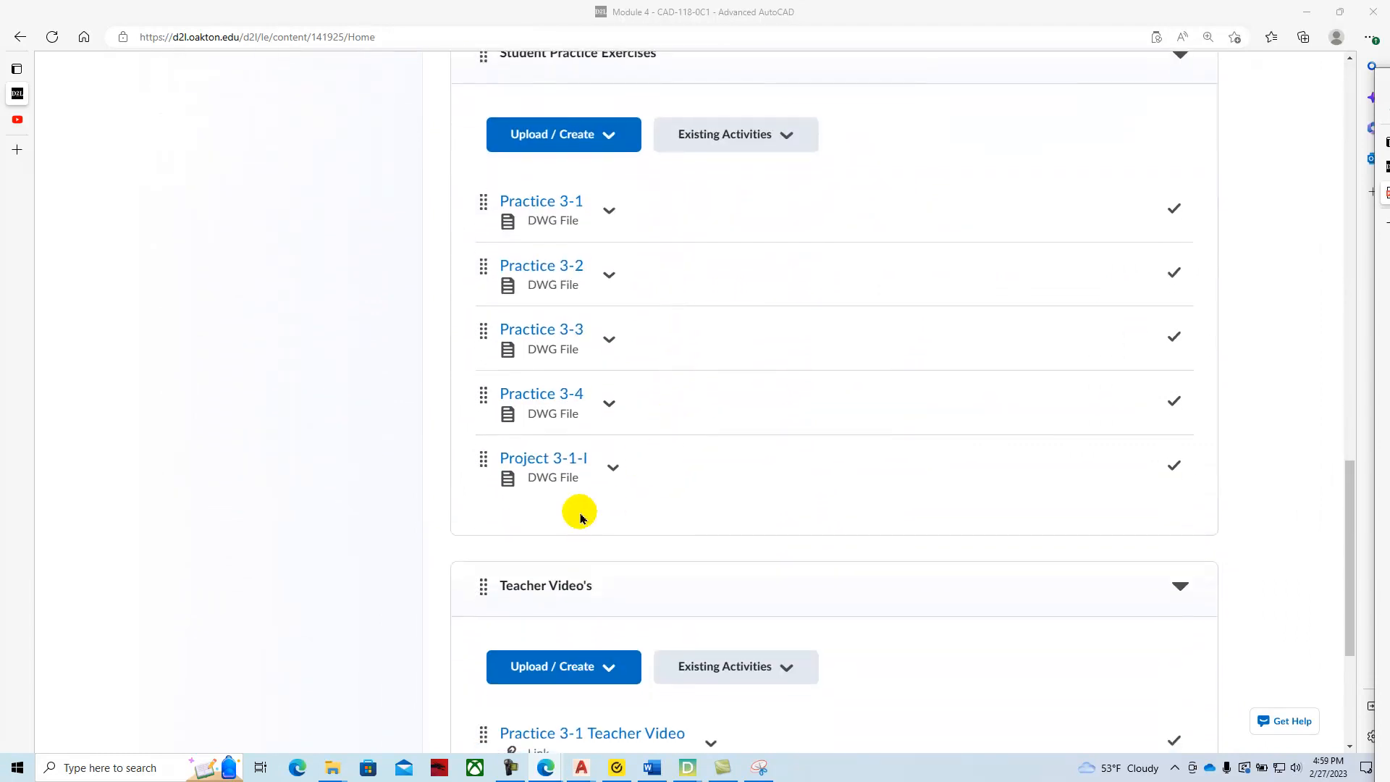
left_click(613, 467)
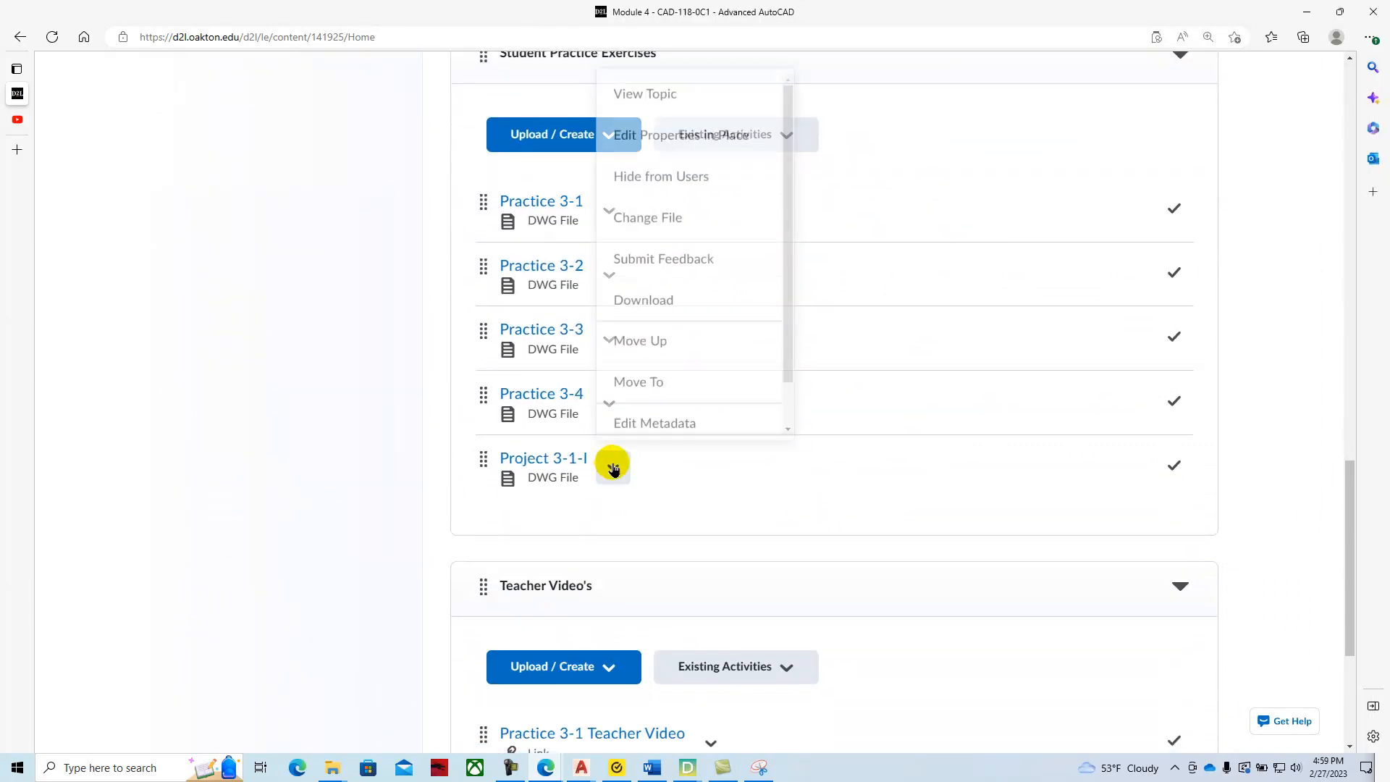
left_click(625, 293)
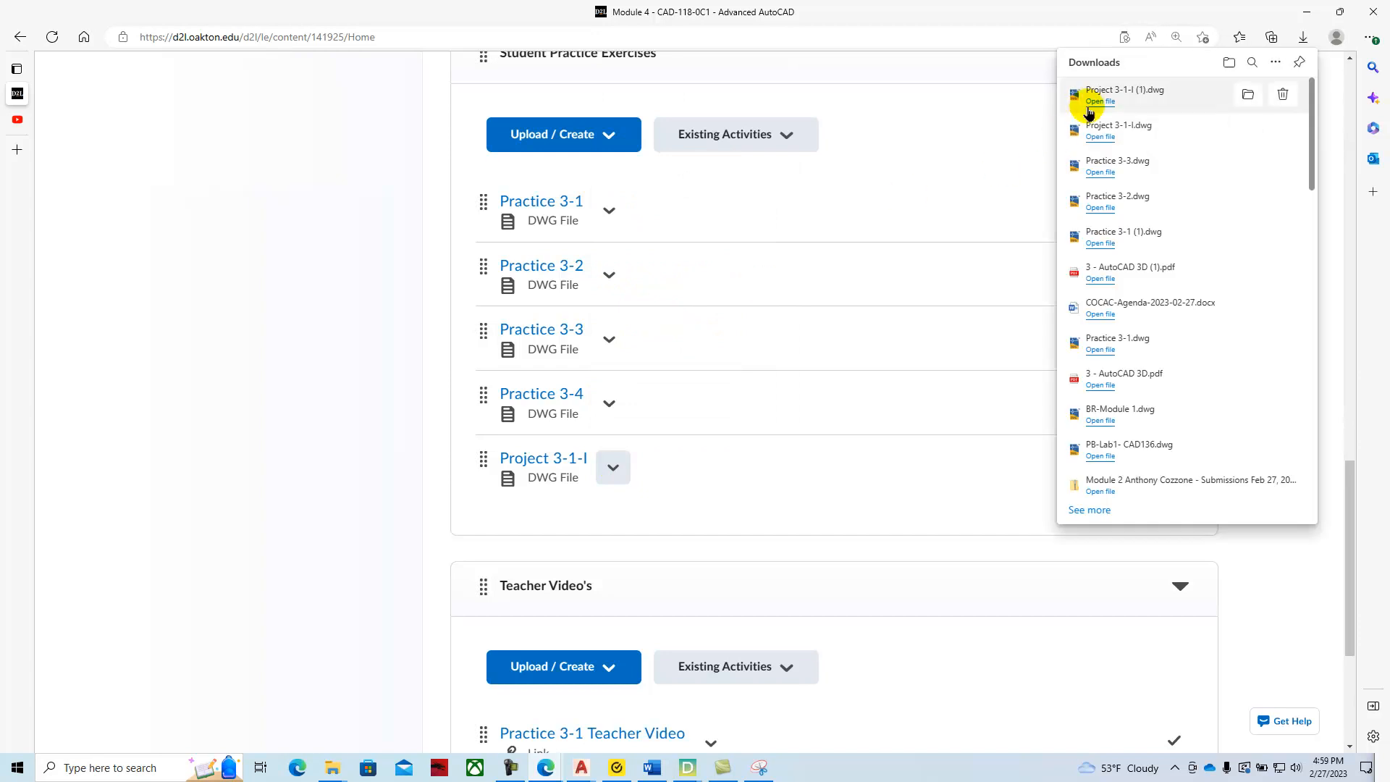
left_click(1099, 102)
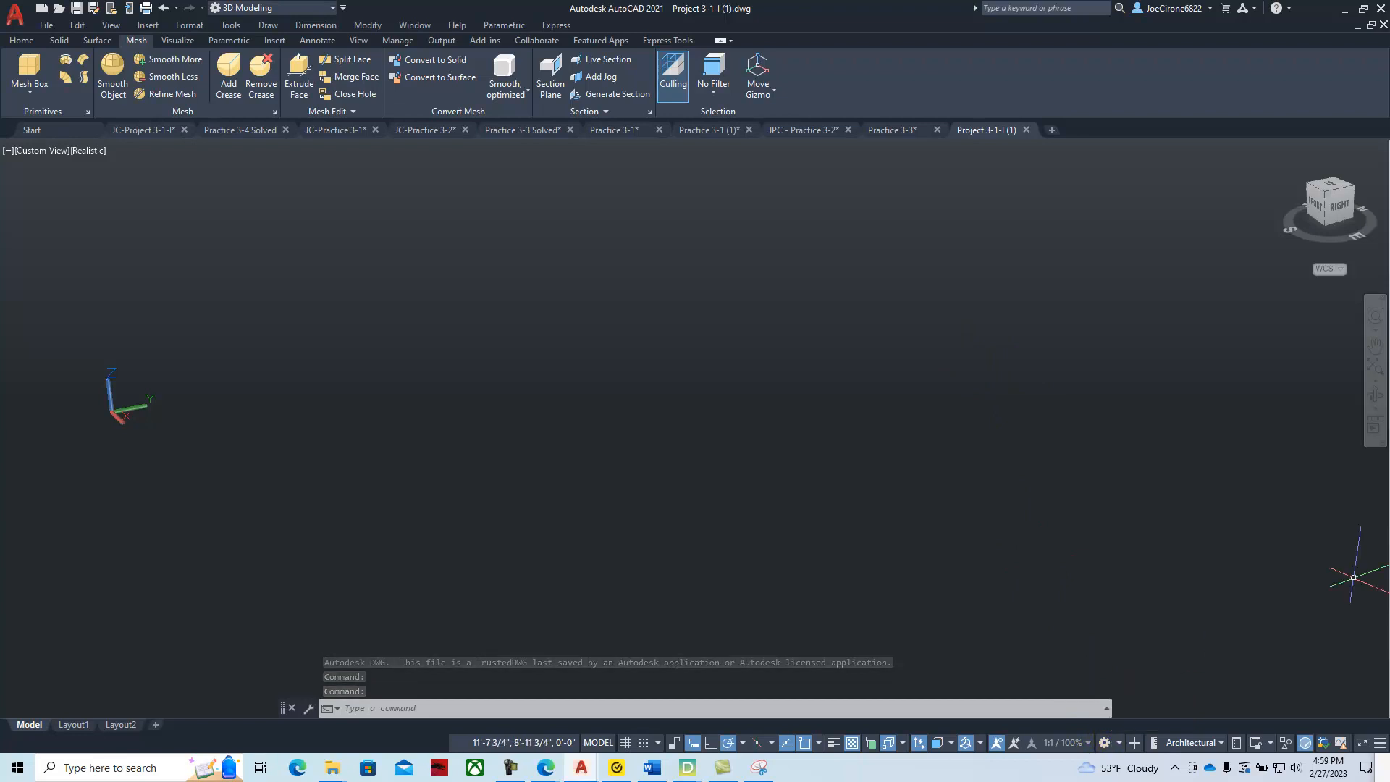
Check the exercise's visual style instruction and set the VSEDGES system variable to 1.
left_click_drag(1389, 115, 918, 100)
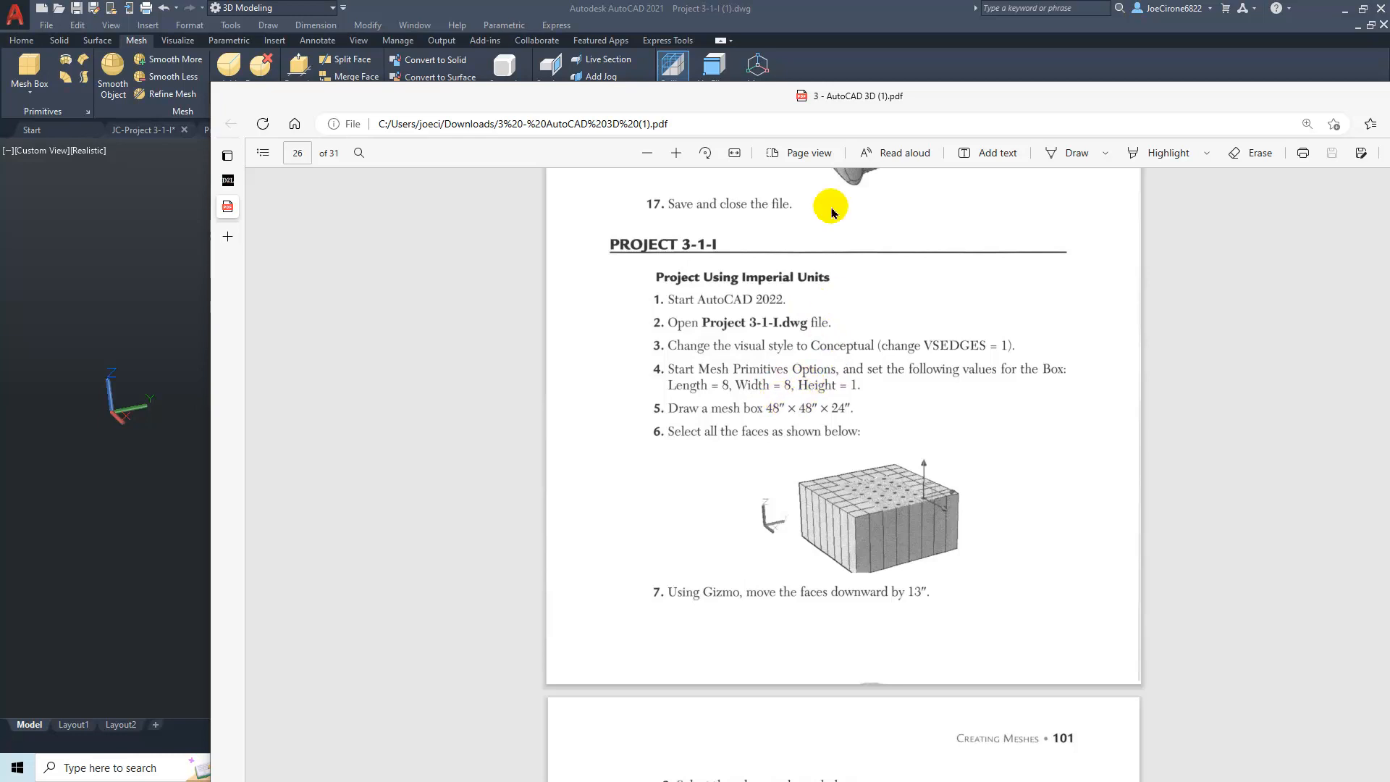
left_click_drag(879, 106, 1389, 102)
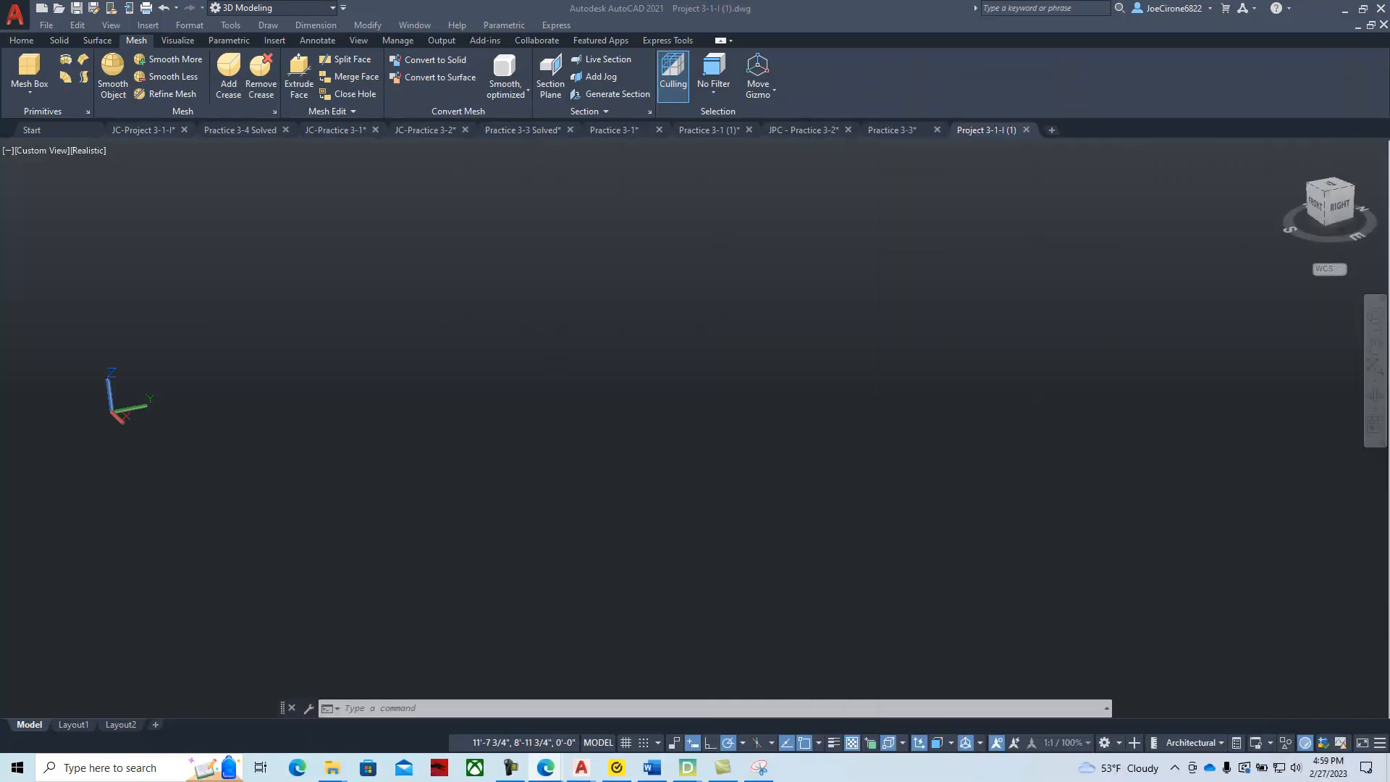
left_click(791, 386)
type("vsedge")
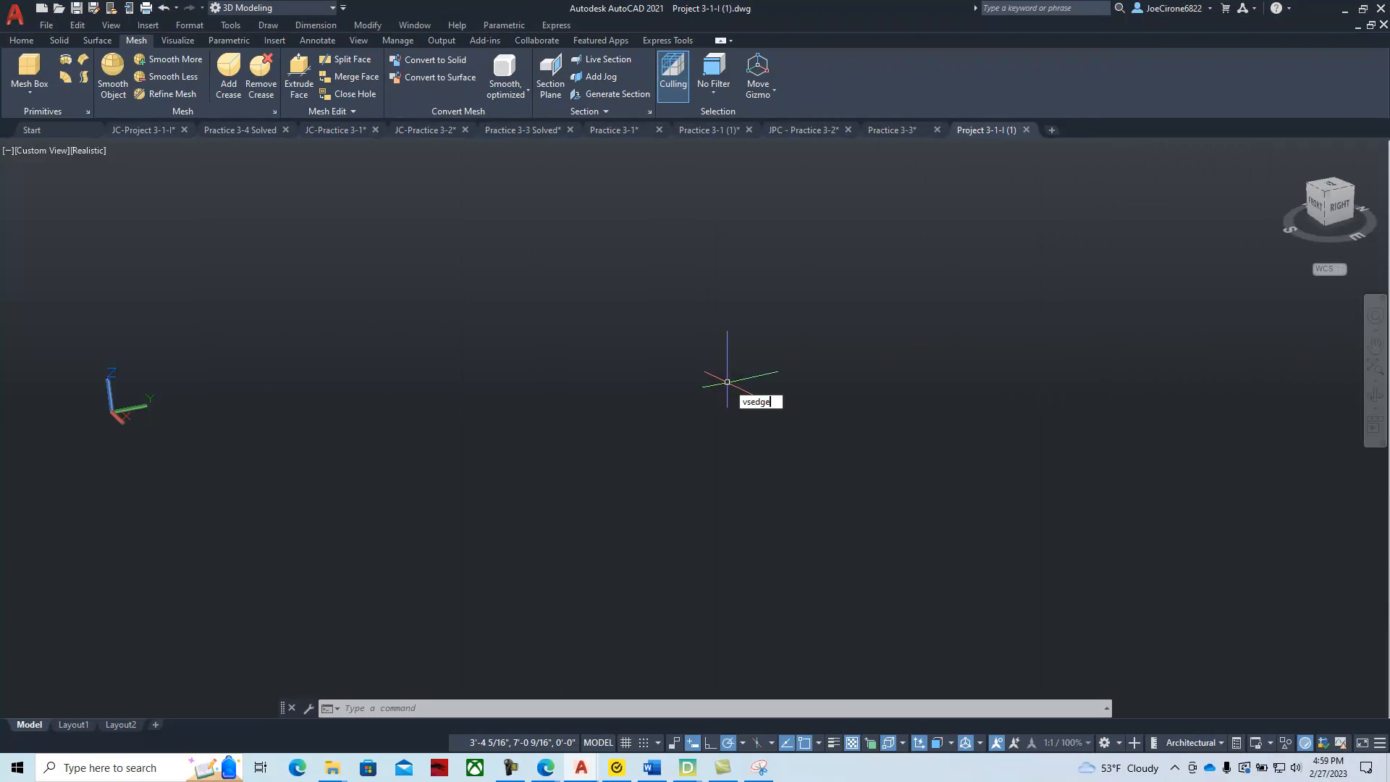
key("Return")
key("Return")
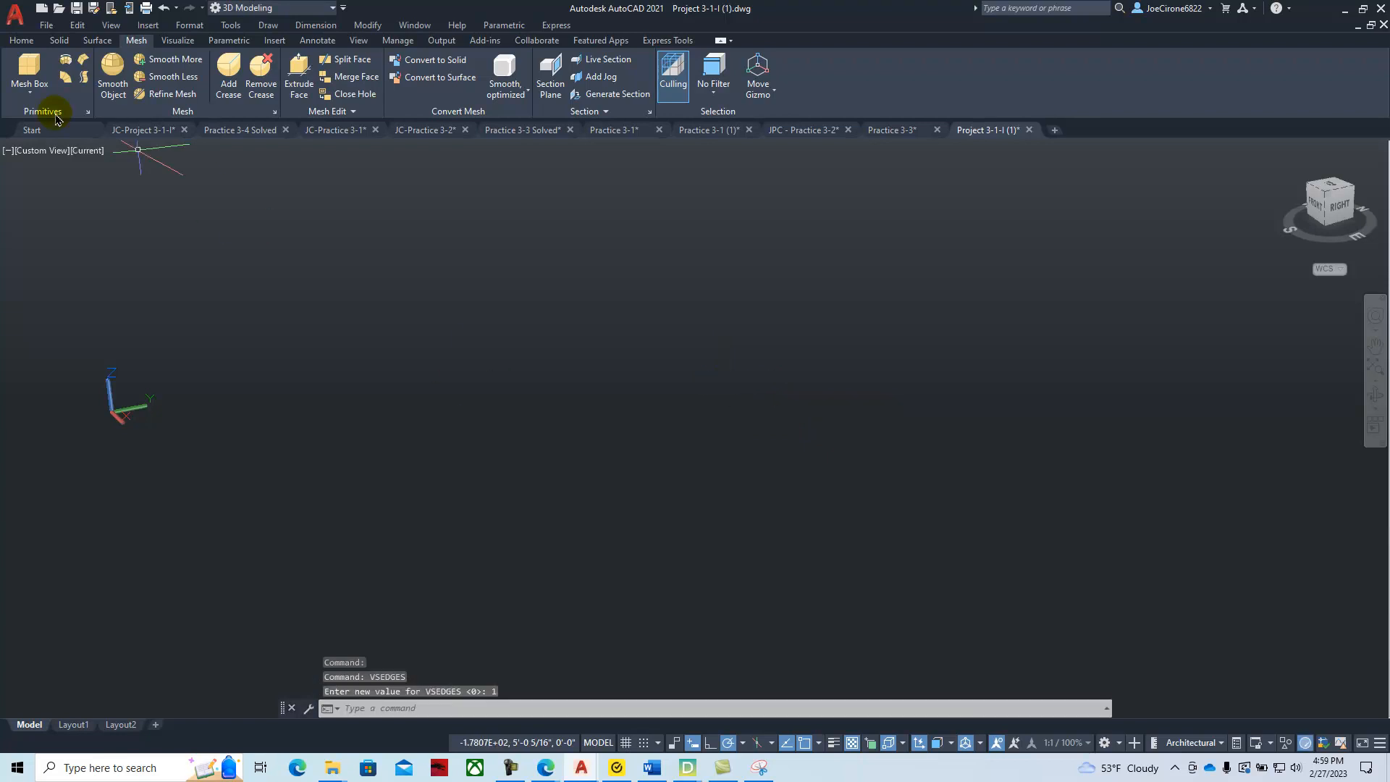
Define the mesh box primitive's tessellation divisions as length 8, width 8 and height 1.
left_click(87, 112)
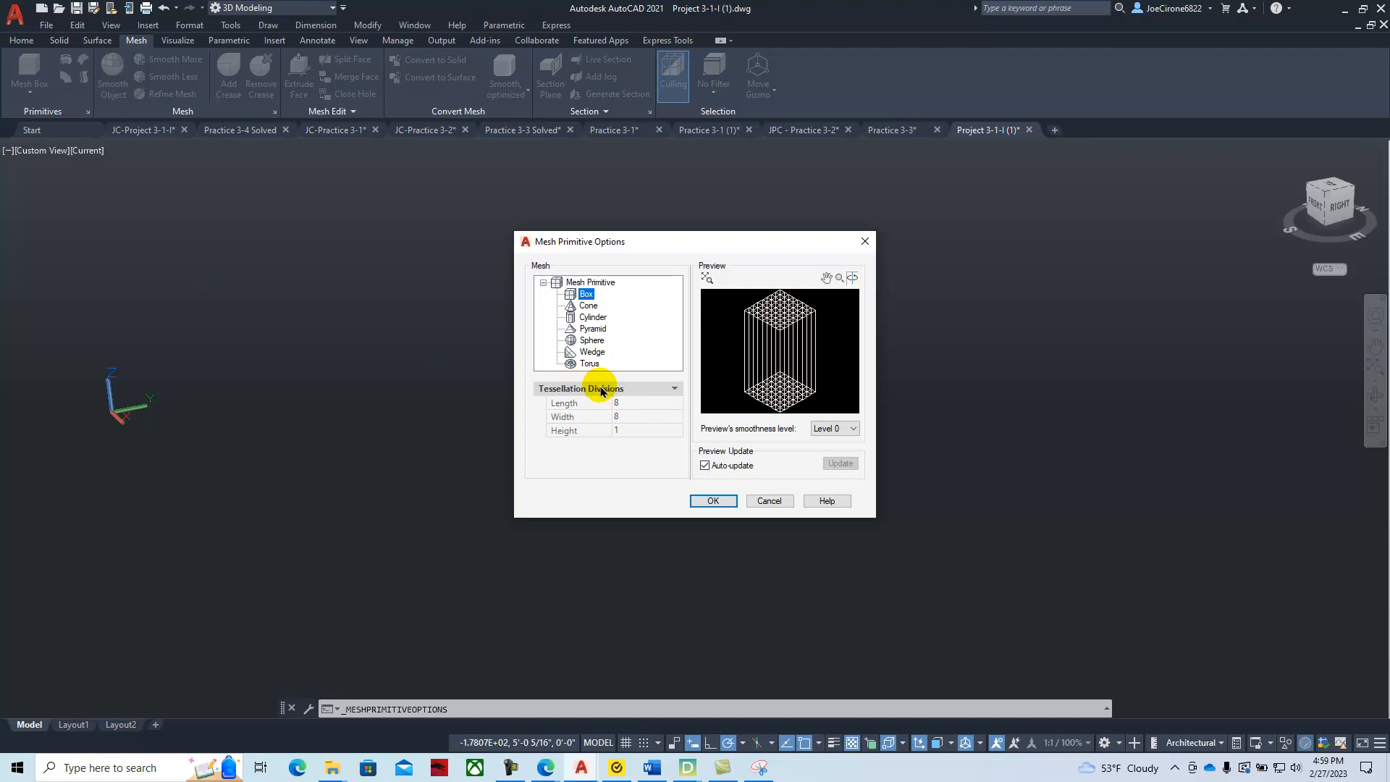
left_click(622, 402)
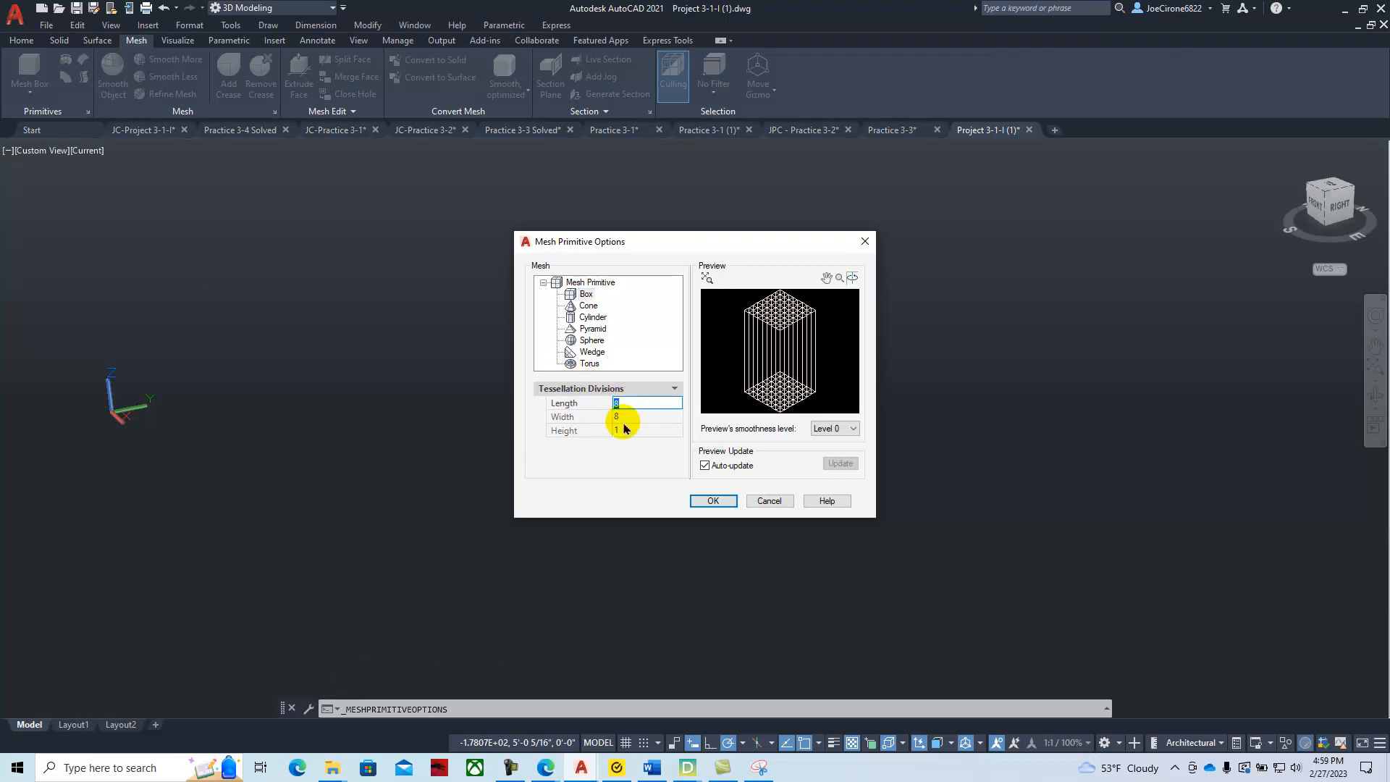
left_click(624, 417)
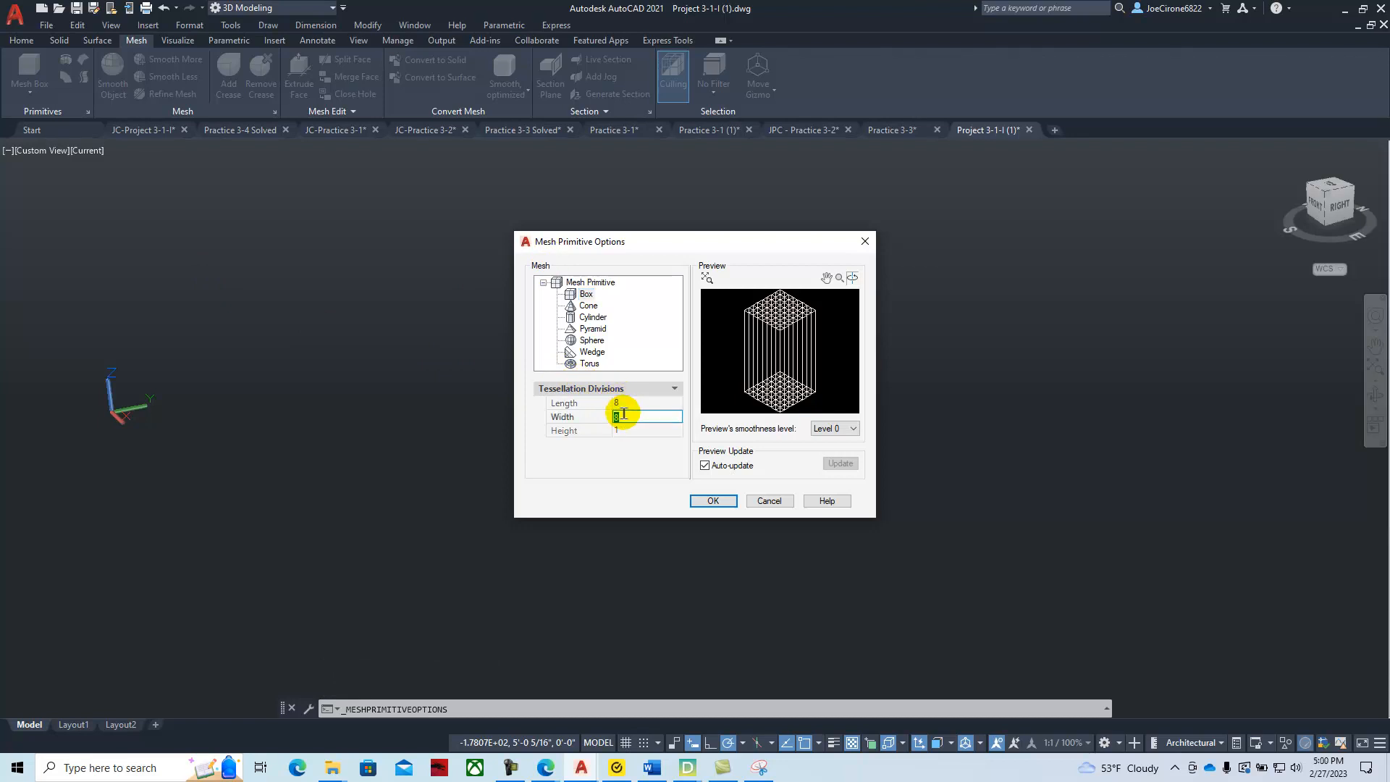
left_click(627, 430)
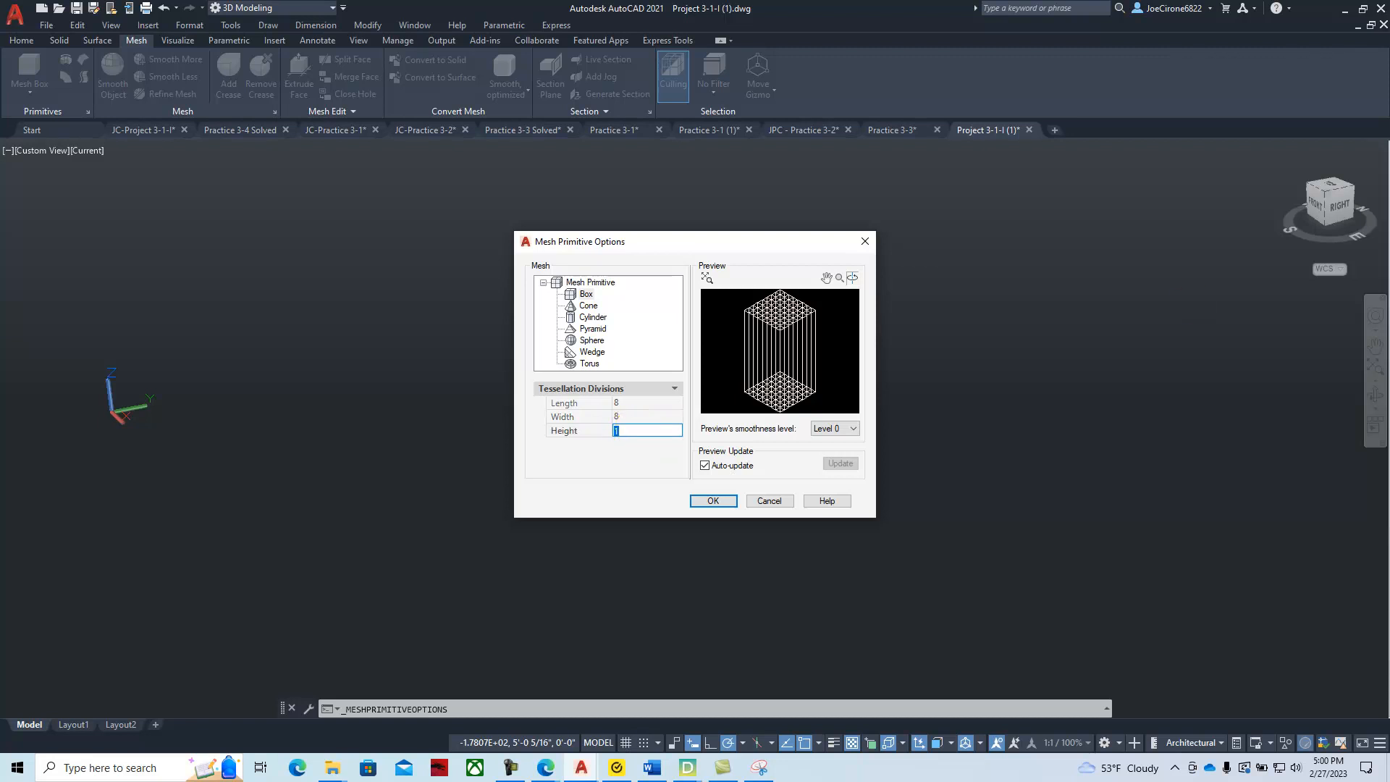
left_click_drag(1389, 138, 892, 150)
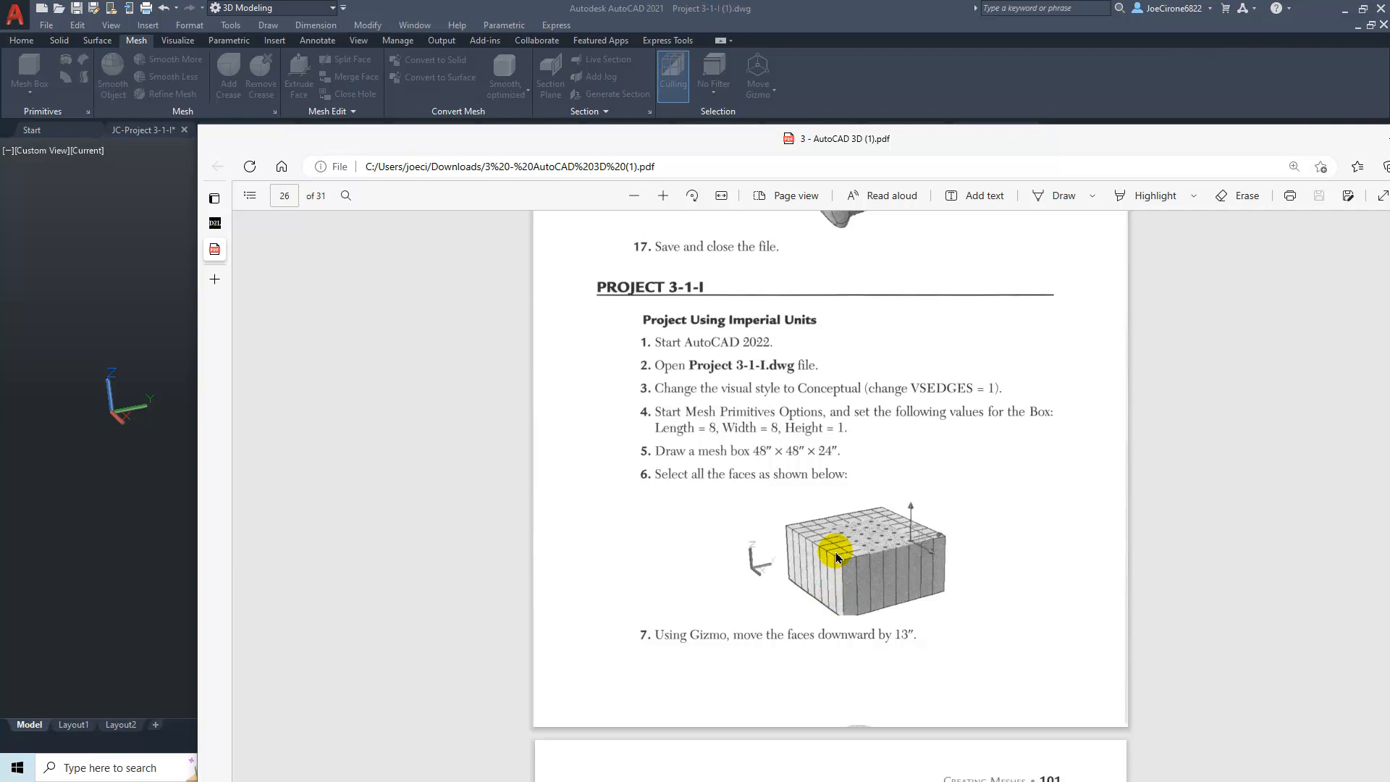
left_click_drag(920, 140, 1389, 142)
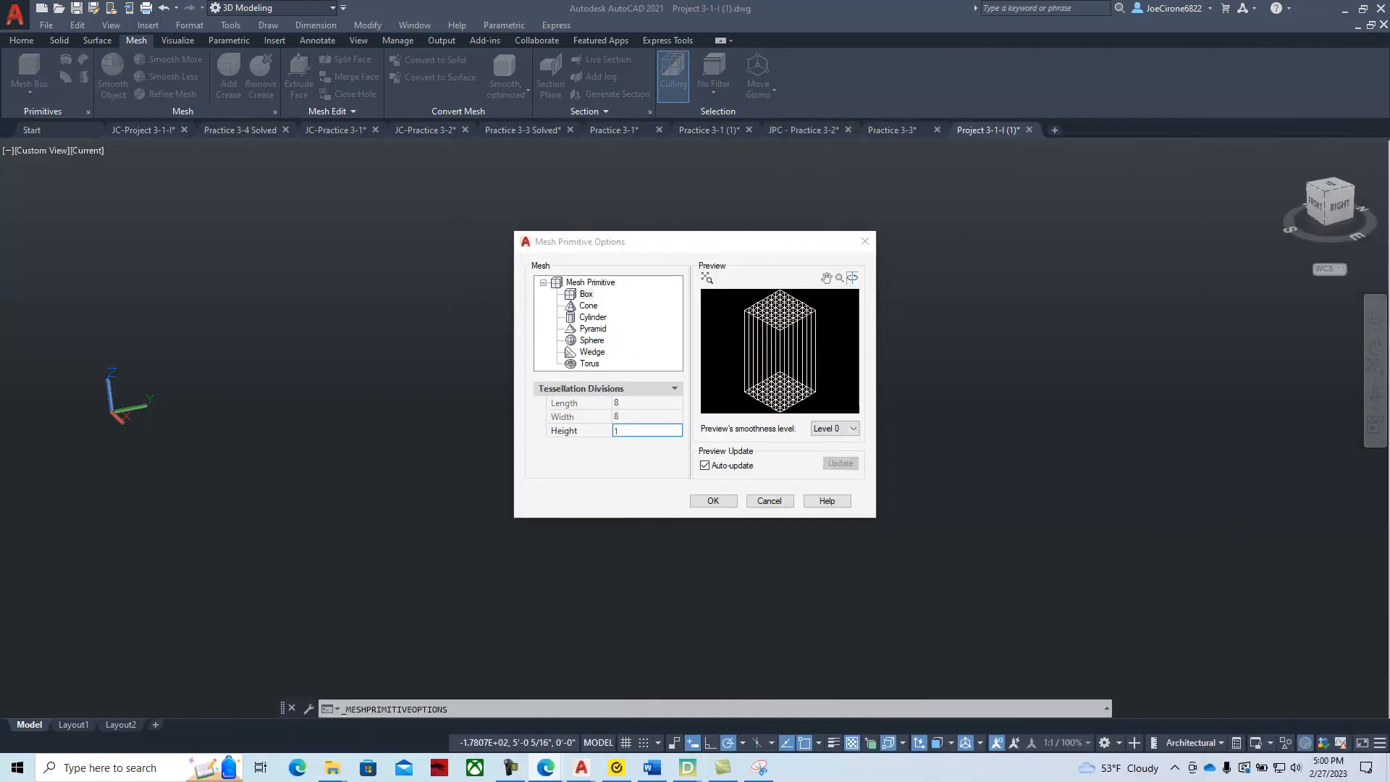
left_click(713, 500)
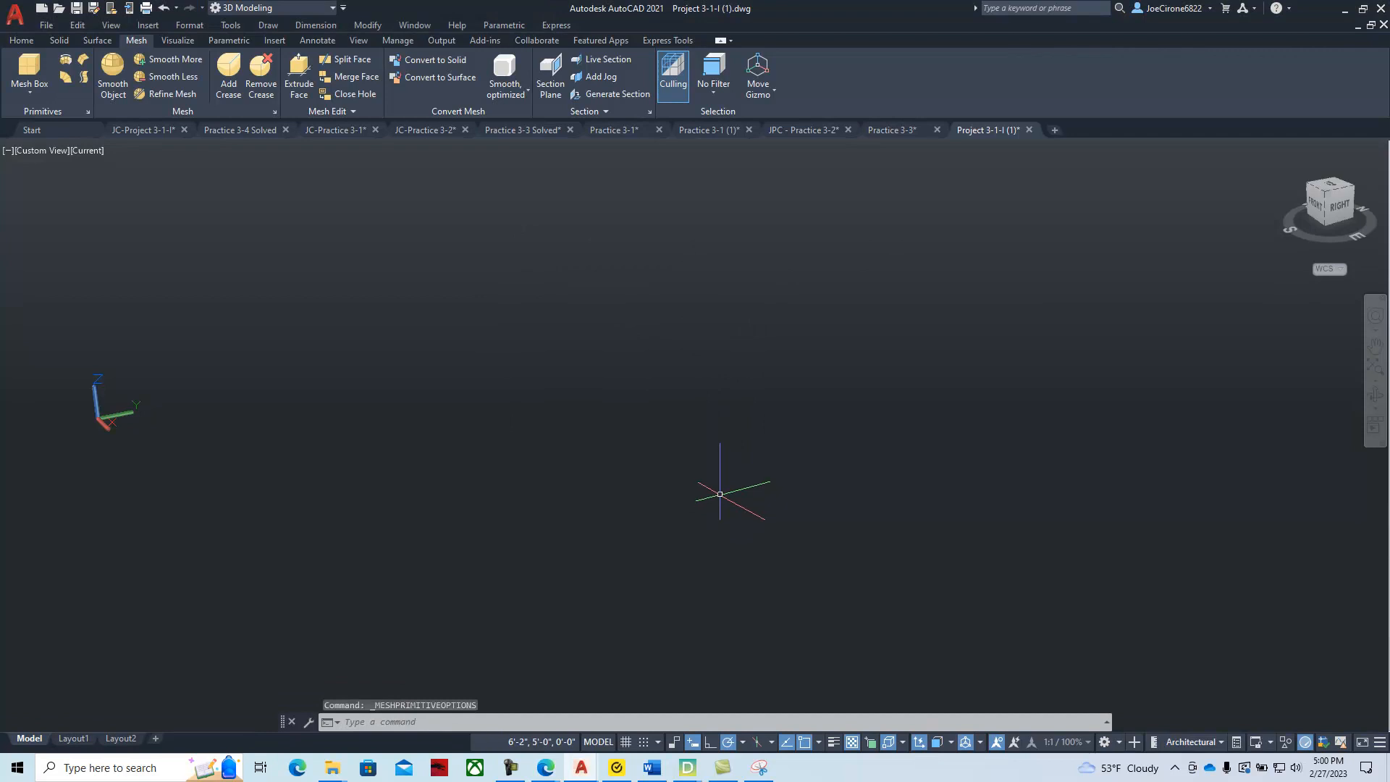
Draw a mesh box with length 48, width 48 and height 24 inches, using the Length option.
left_click_drag(1389, 132, 848, 132)
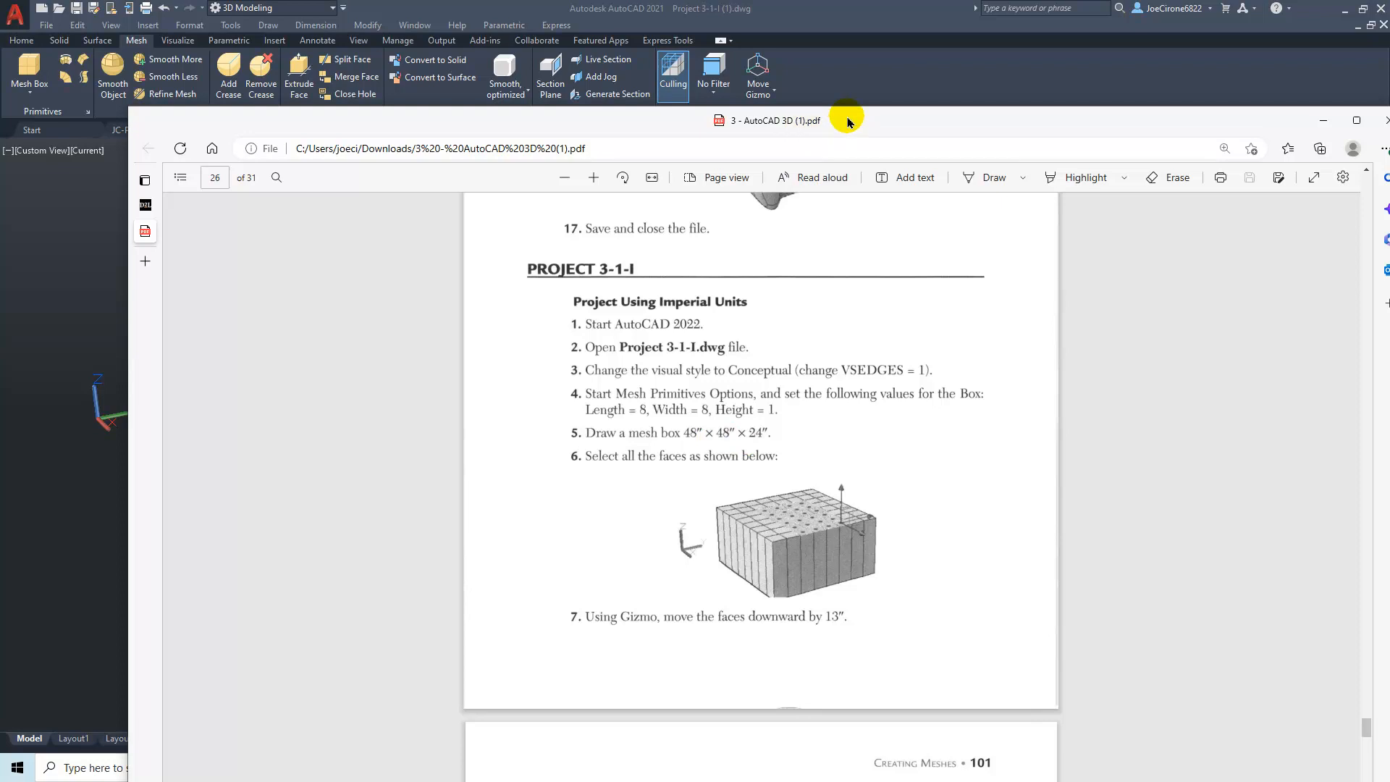
left_click_drag(837, 118, 1389, 120)
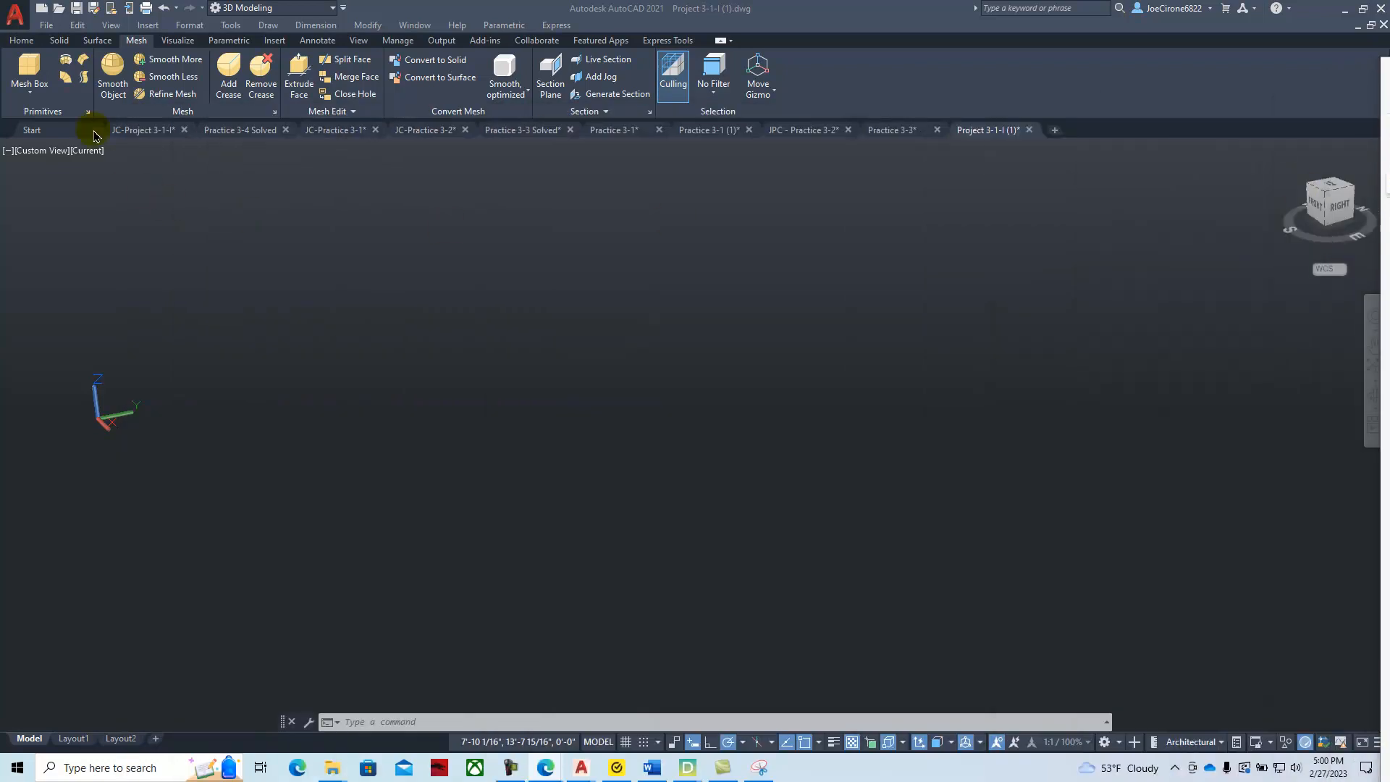
left_click(29, 100)
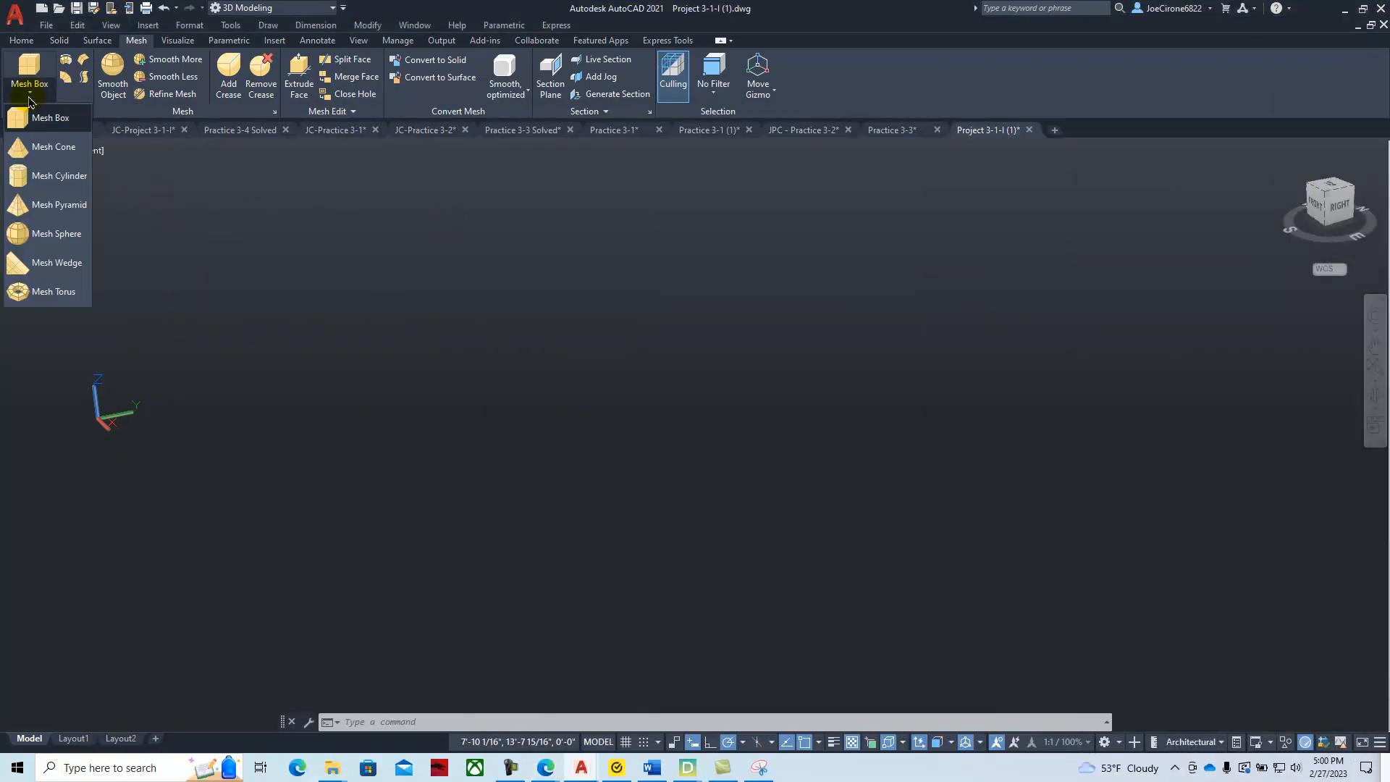
left_click(45, 123)
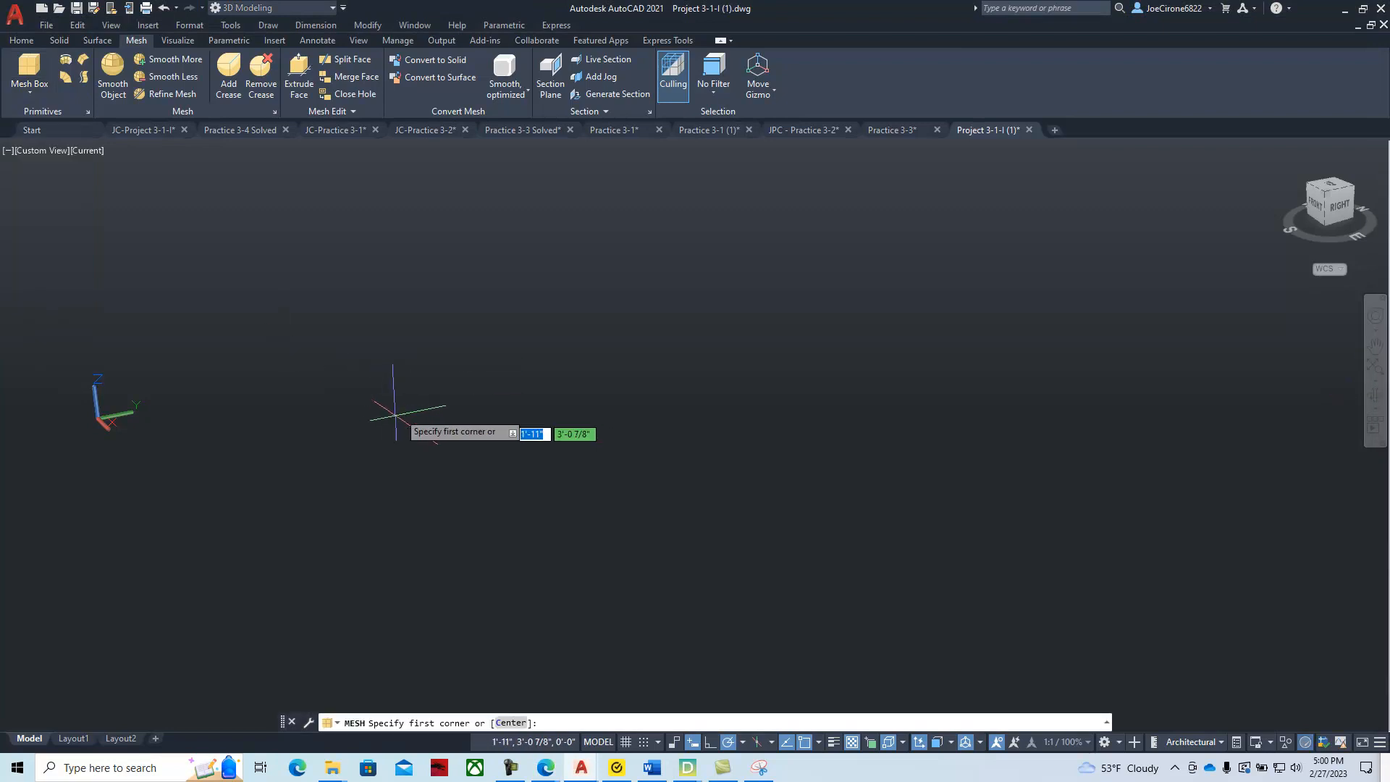
left_click(397, 403)
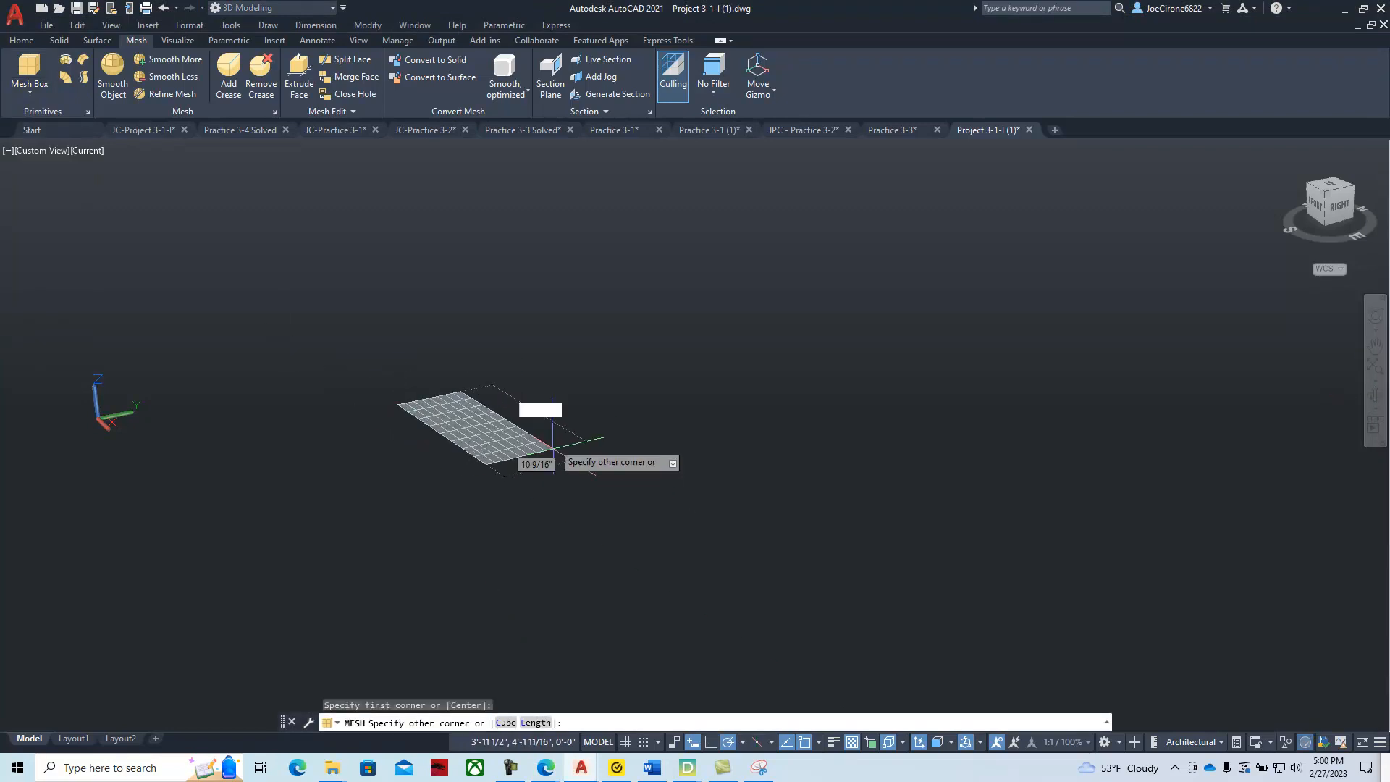
left_click(536, 722)
type("4")
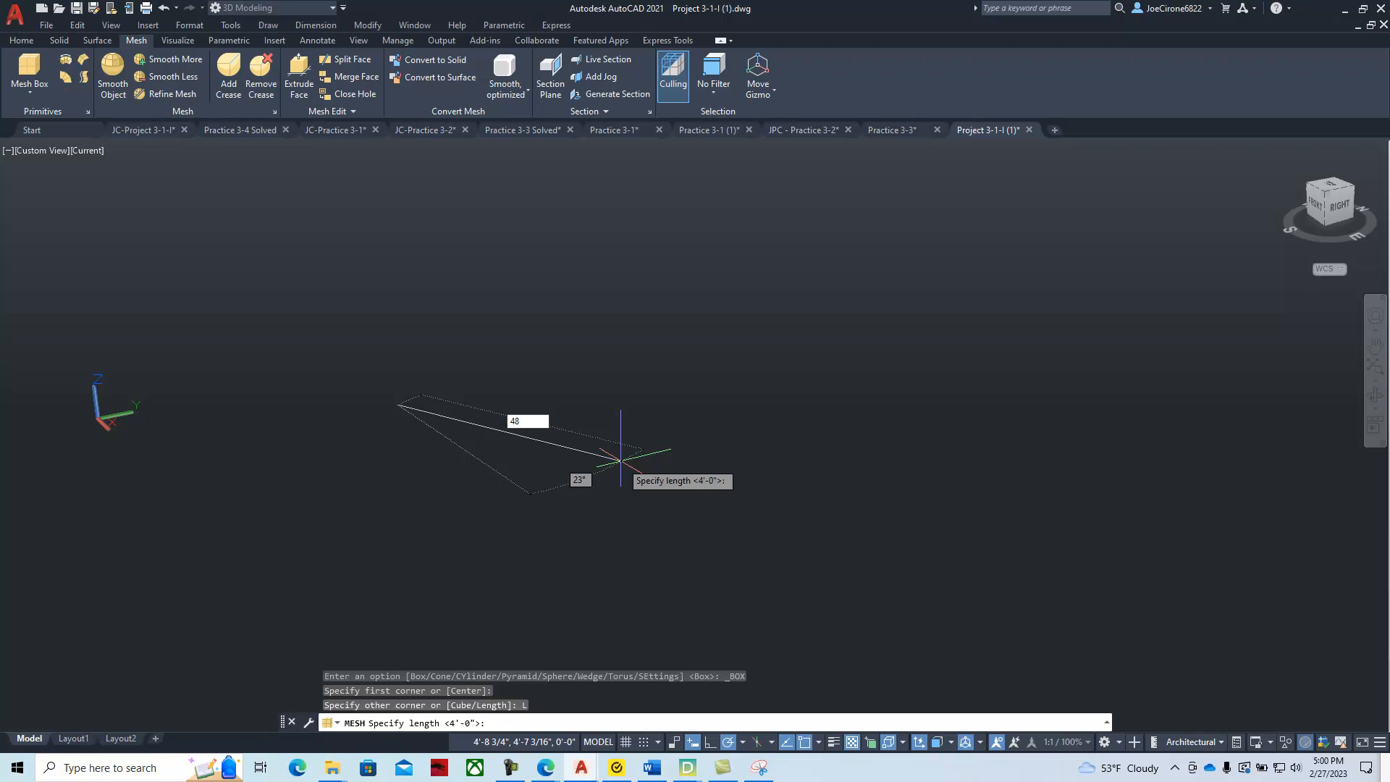
type("8")
key("Return")
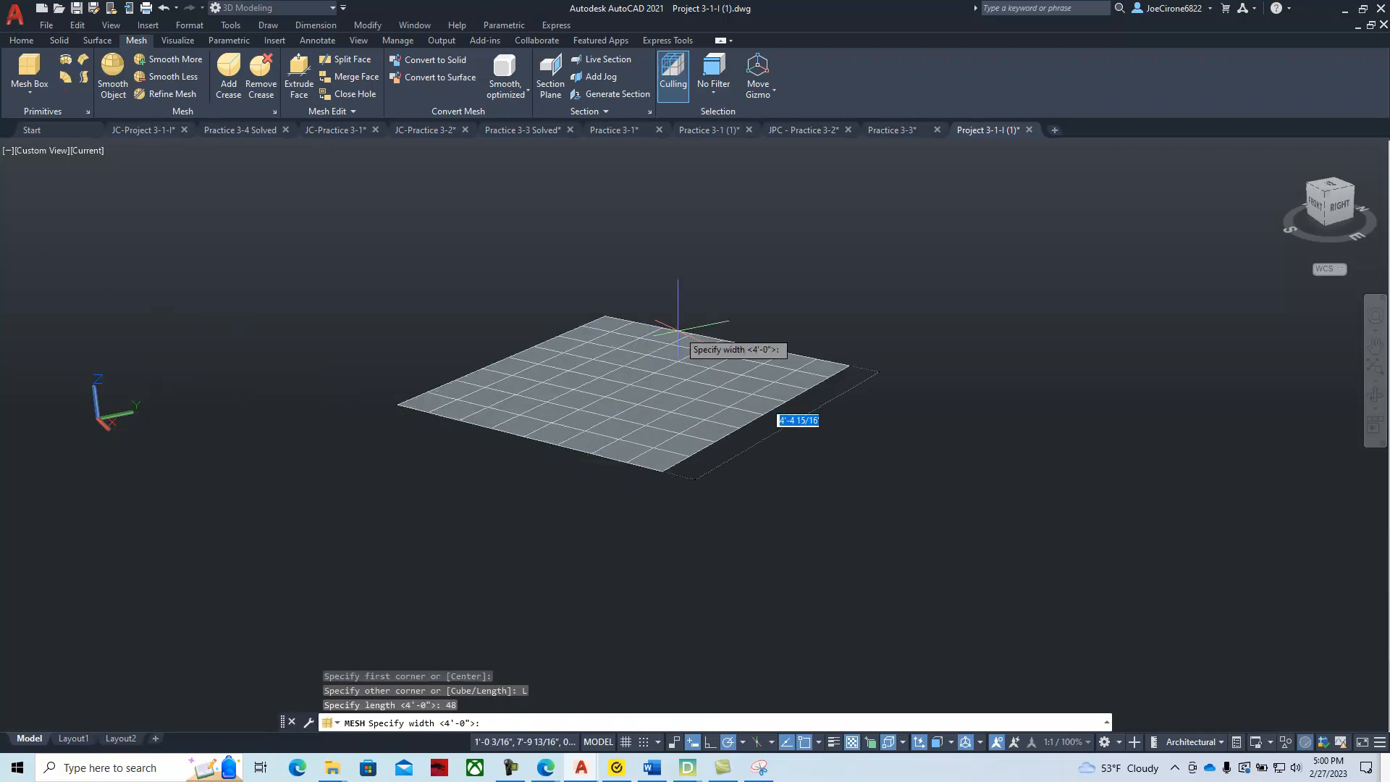
type("48")
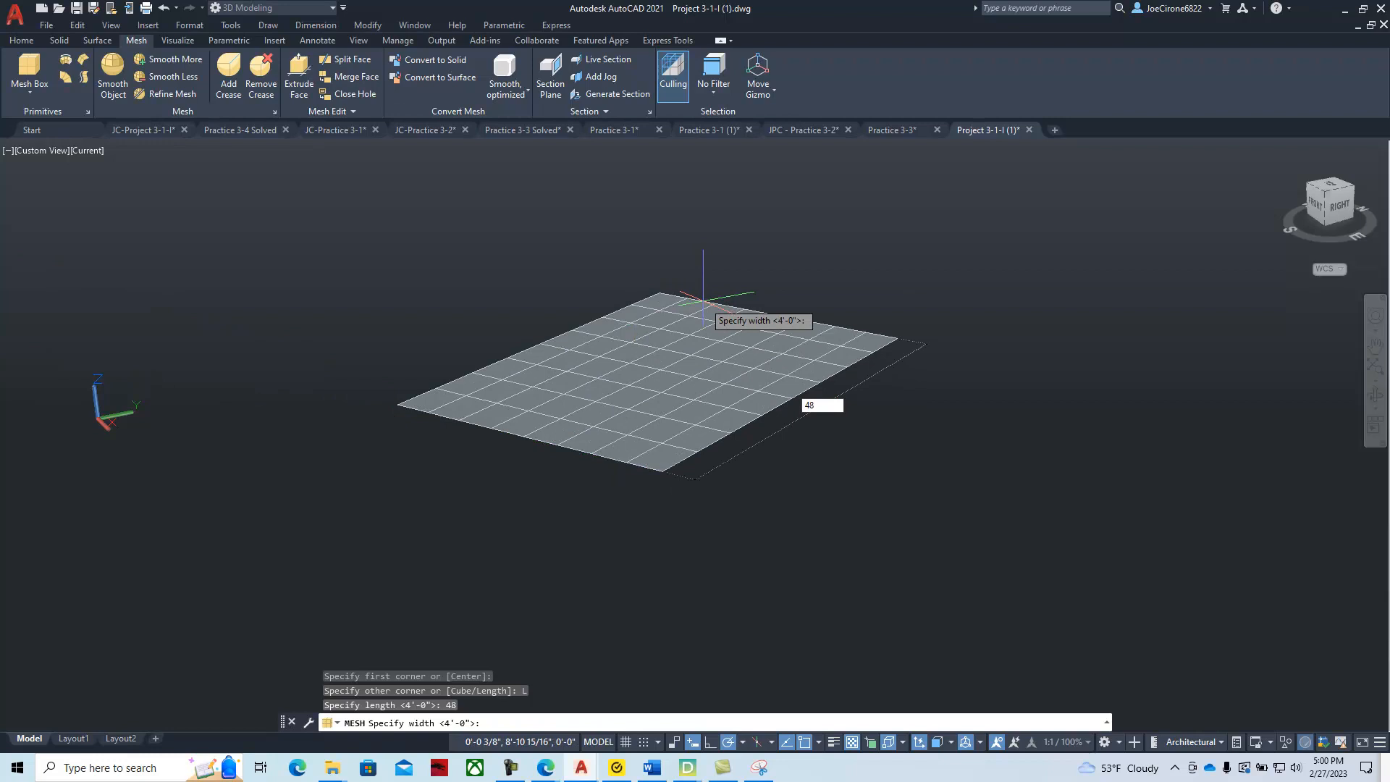
key("Return")
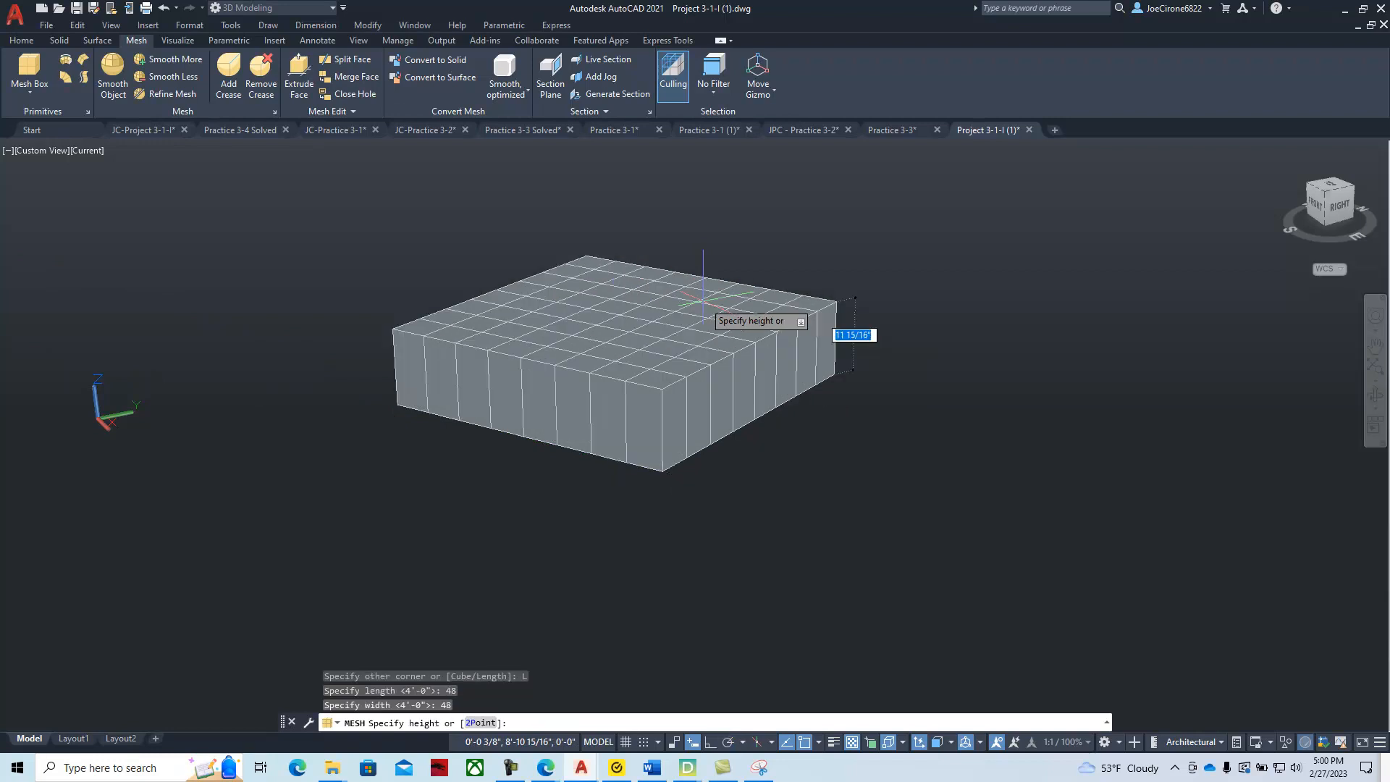
type("2")
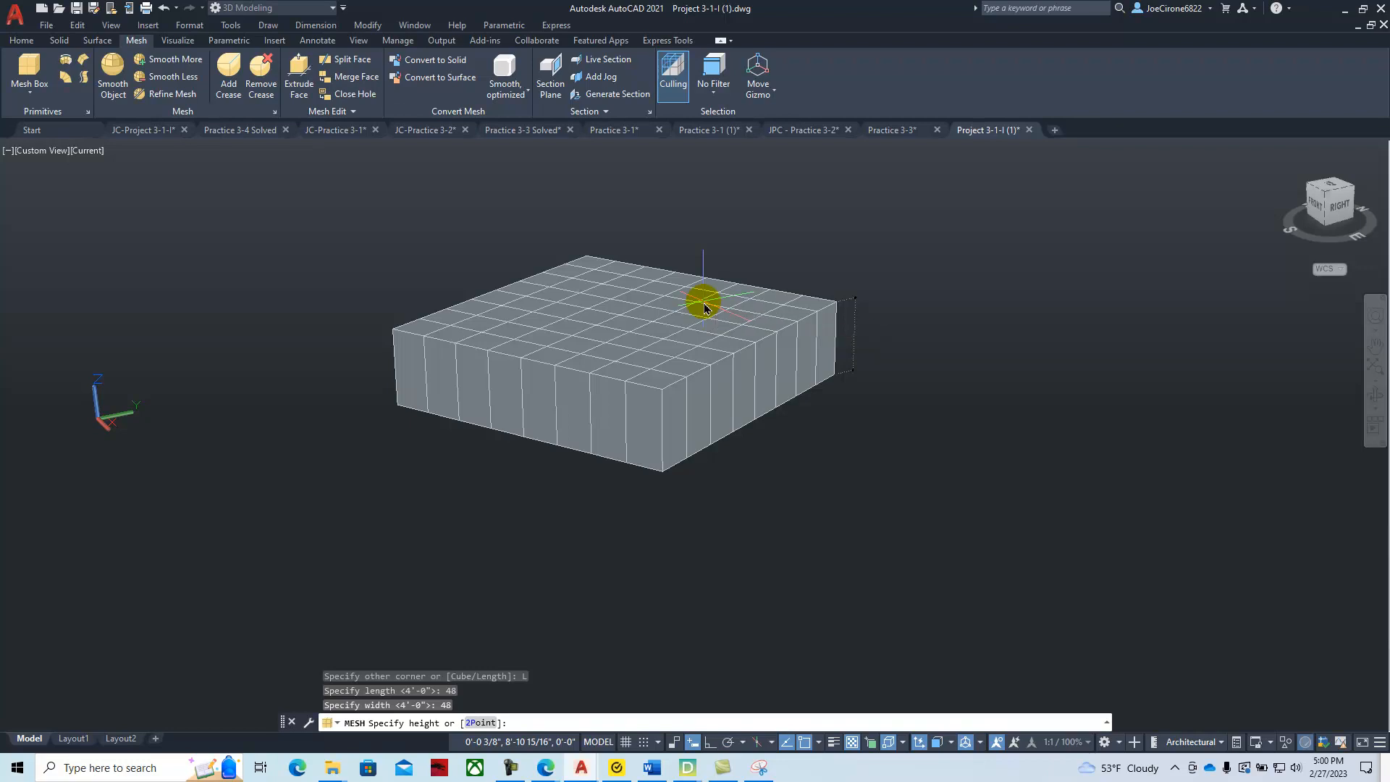
key("Return")
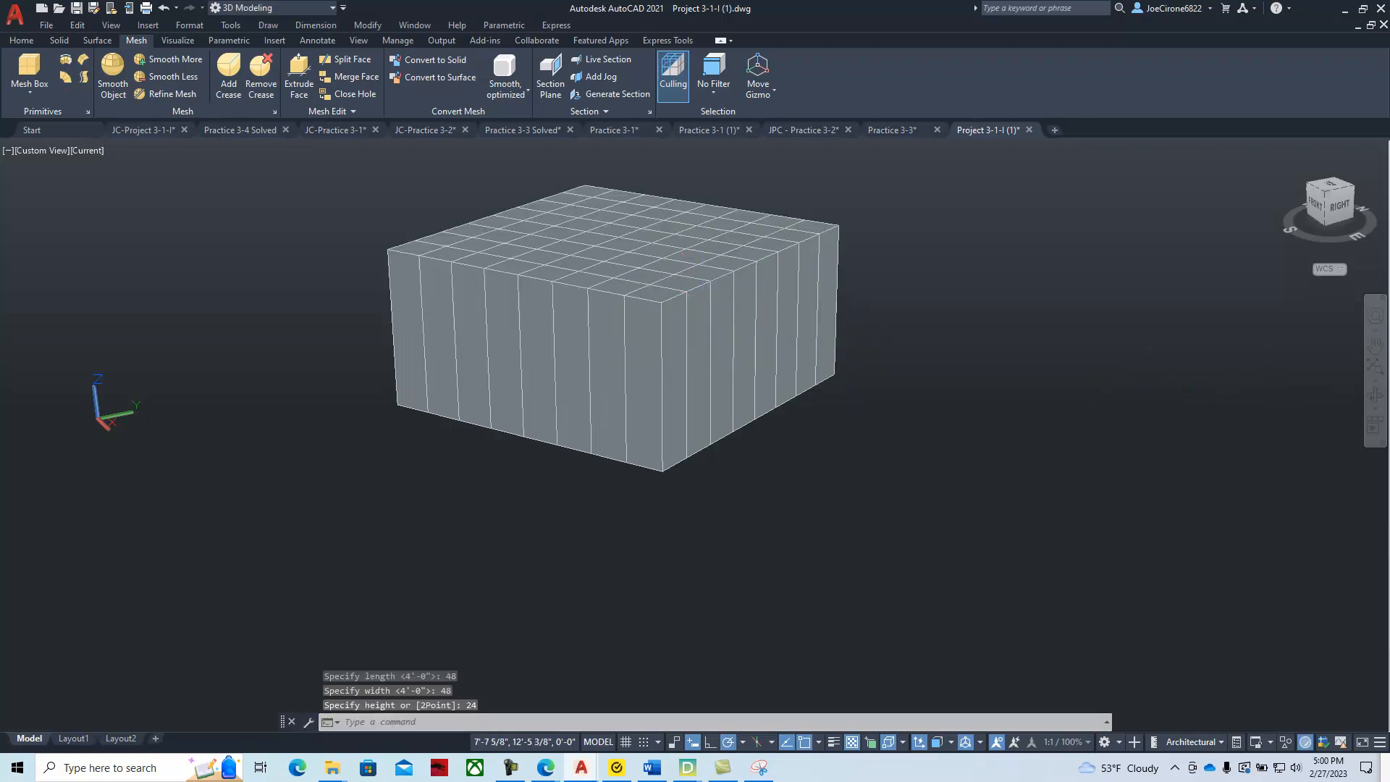
Check the PDF exercise for which top faces to select and how far to move them downward.
left_click_drag(1389, 105, 919, 109)
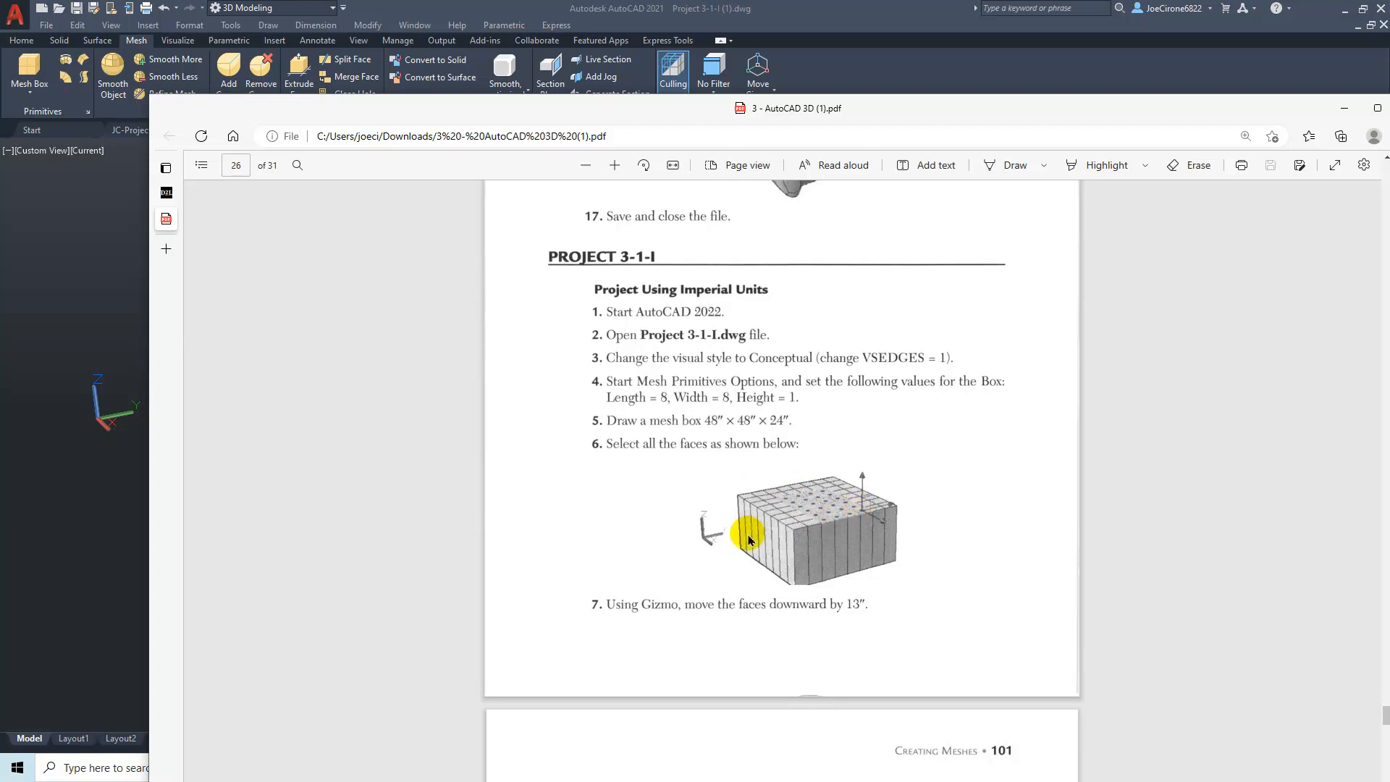
scroll(717, 562, "down", 3)
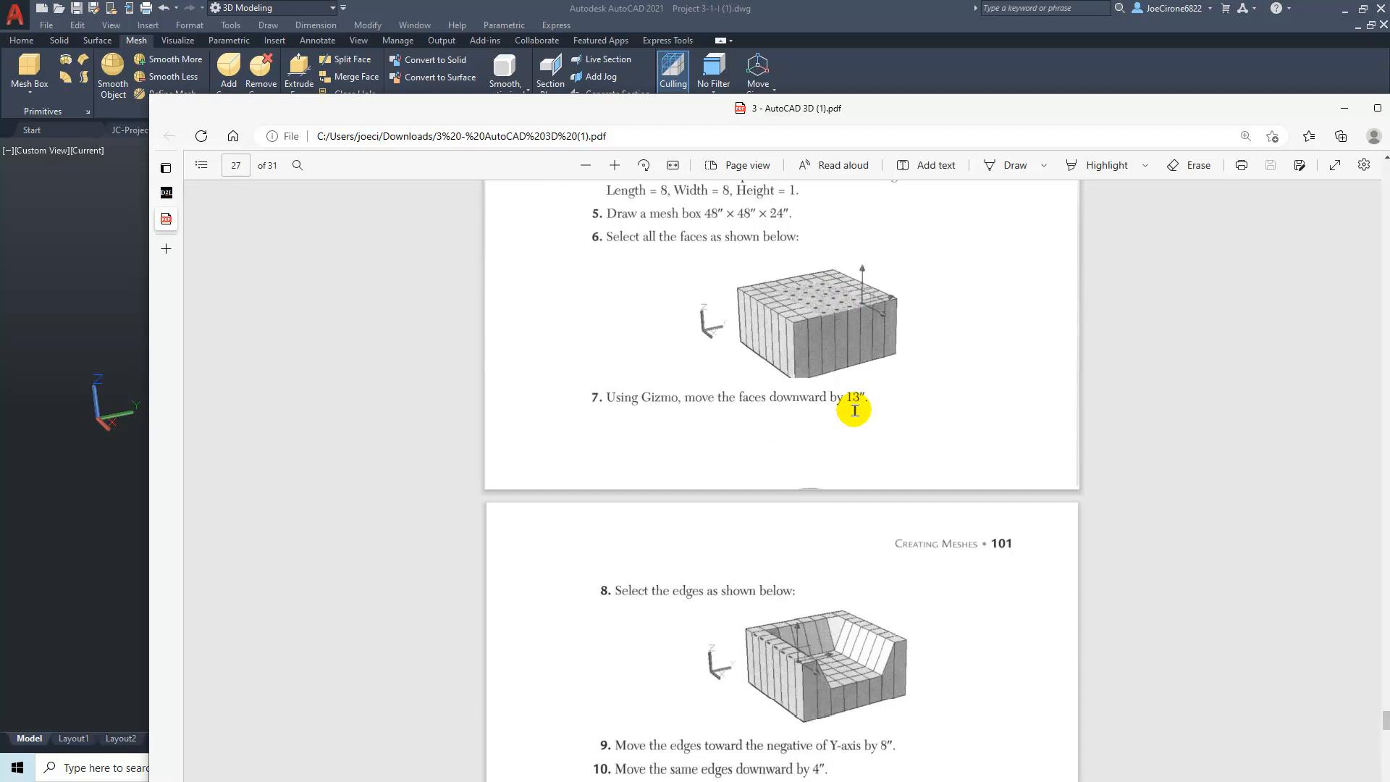
left_click_drag(943, 109, 1389, 111)
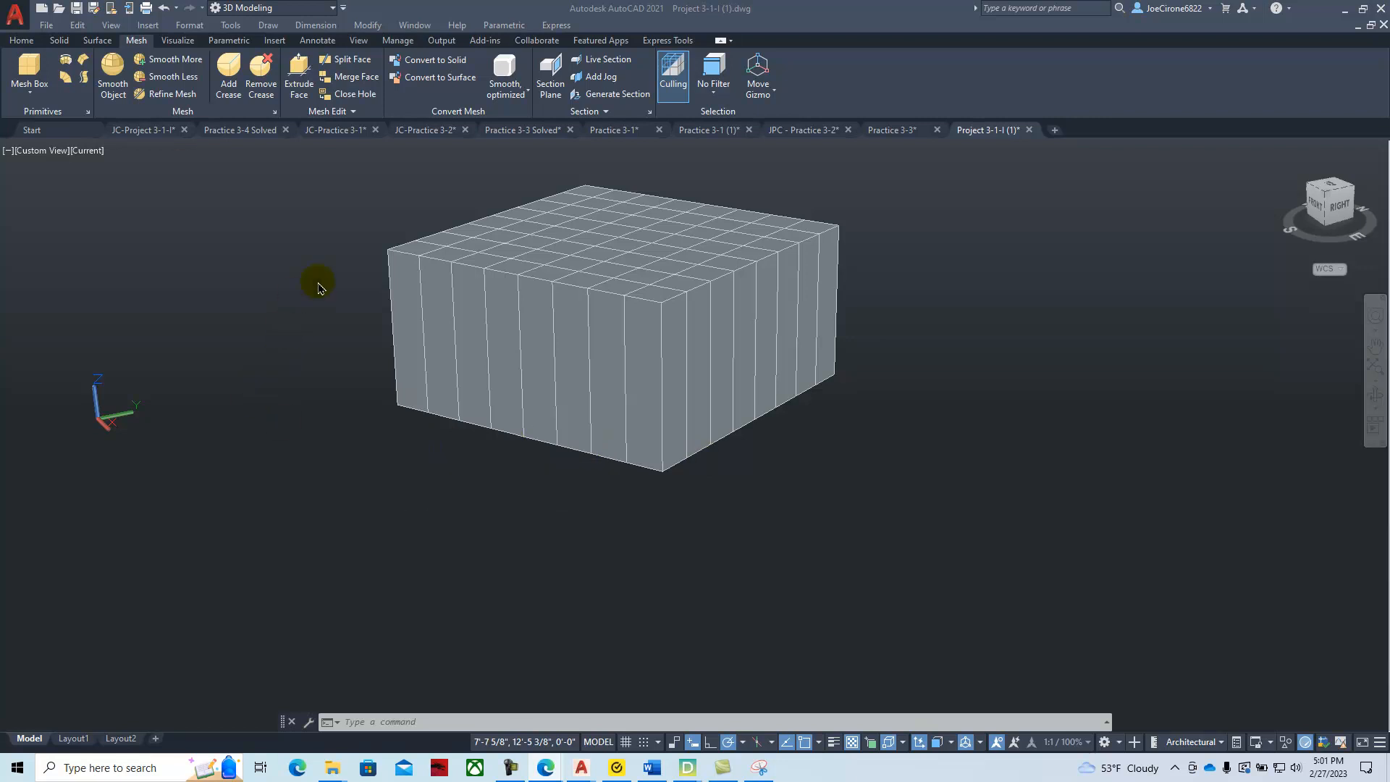
Select the 4 × 6 block of top mesh faces at the front edge, leaving two rows unselected on both sides and at the back.
left_click(294, 291)
middle_click_drag(294, 292, 394, 388)
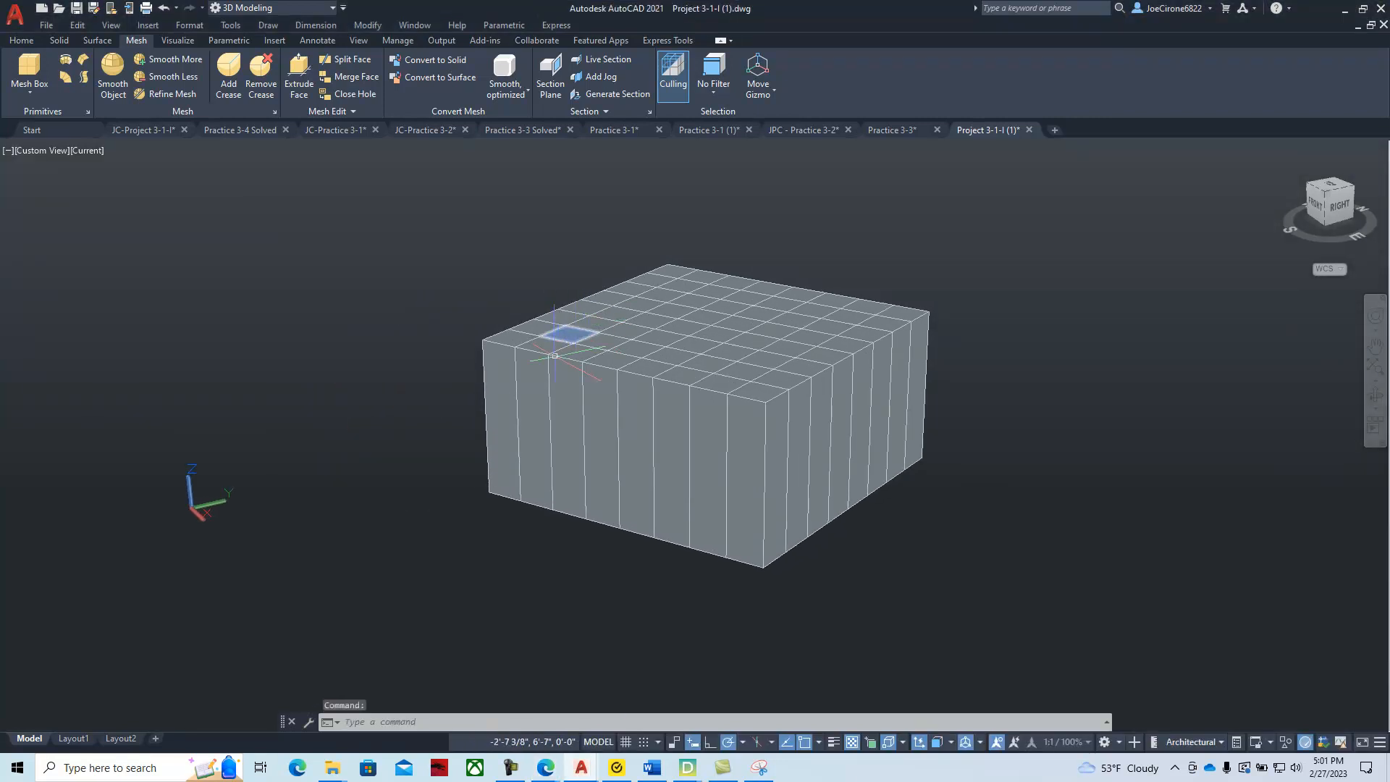
mouse_move(579, 349)
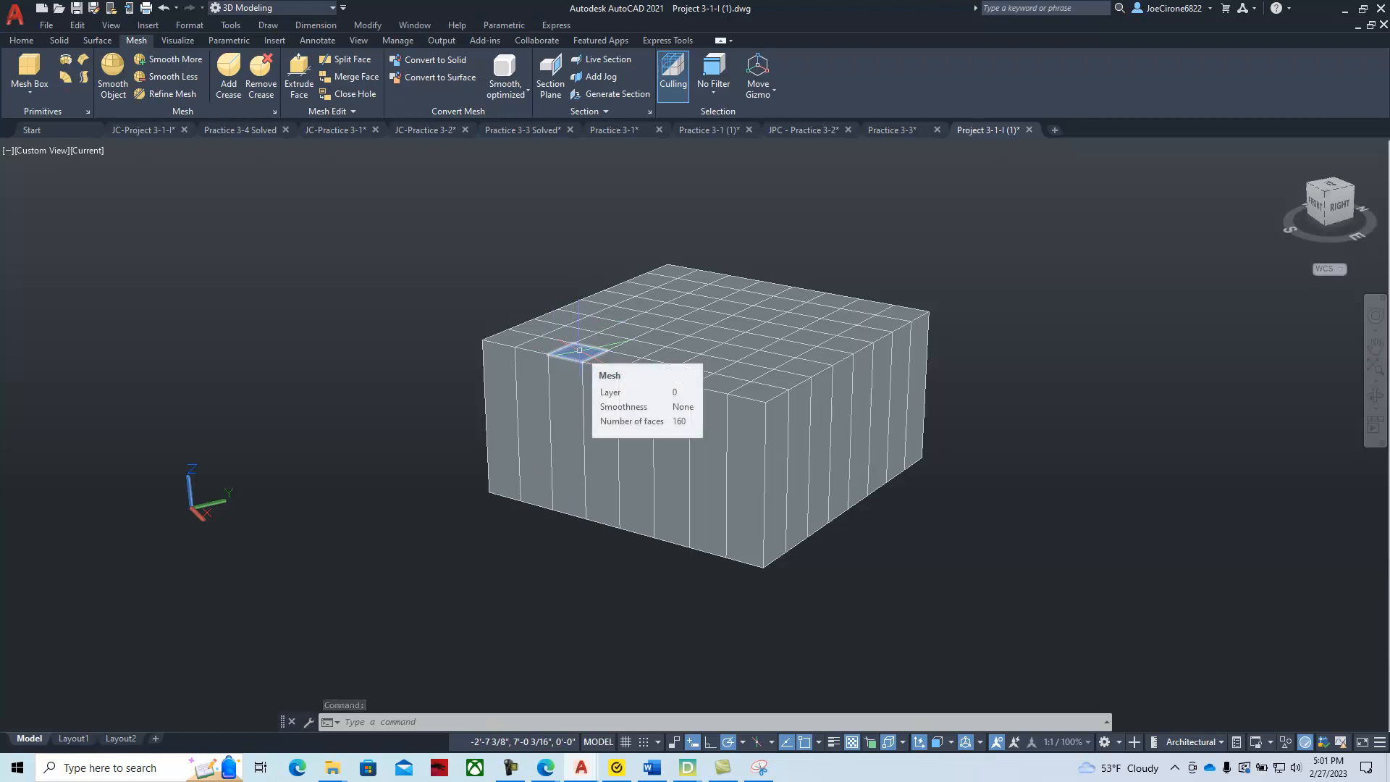
left_click(579, 350, "ctrl")
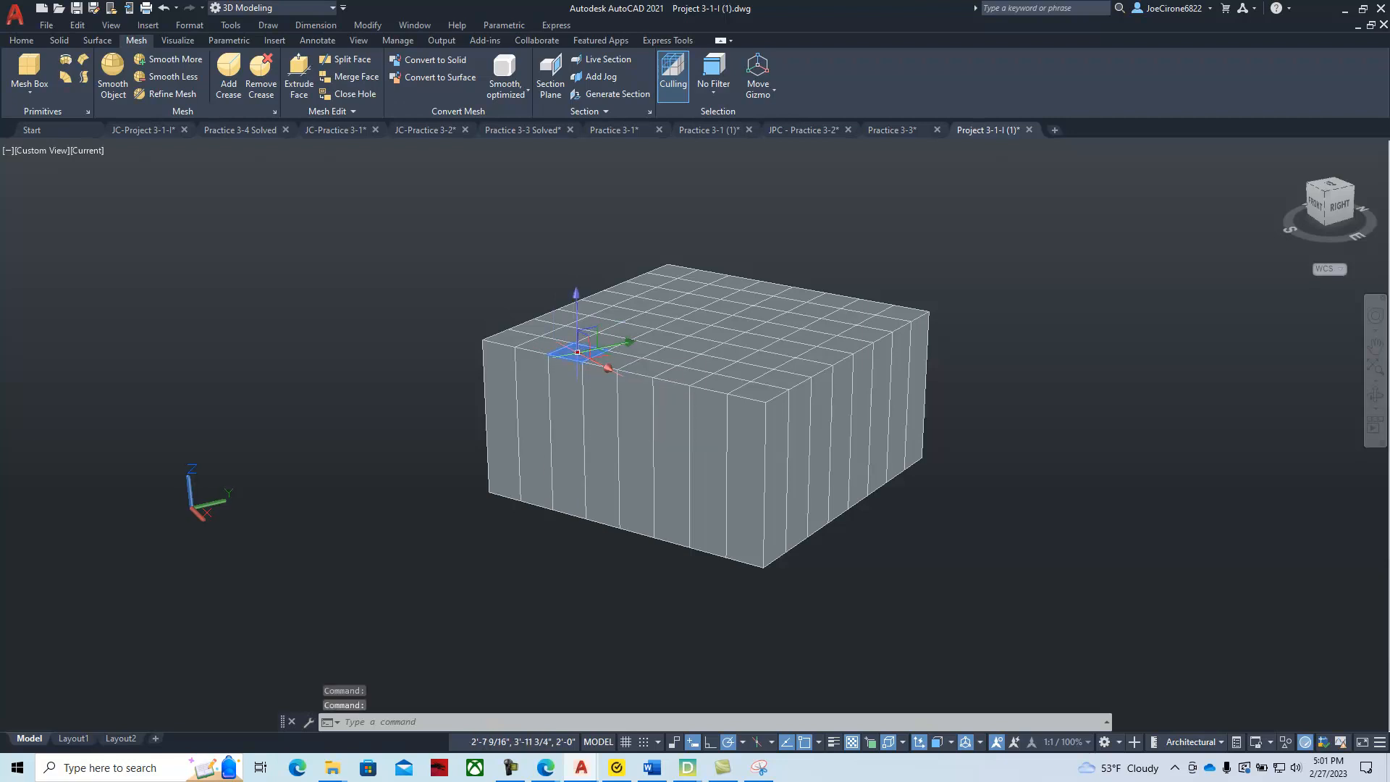
left_click(617, 361, "ctrl")
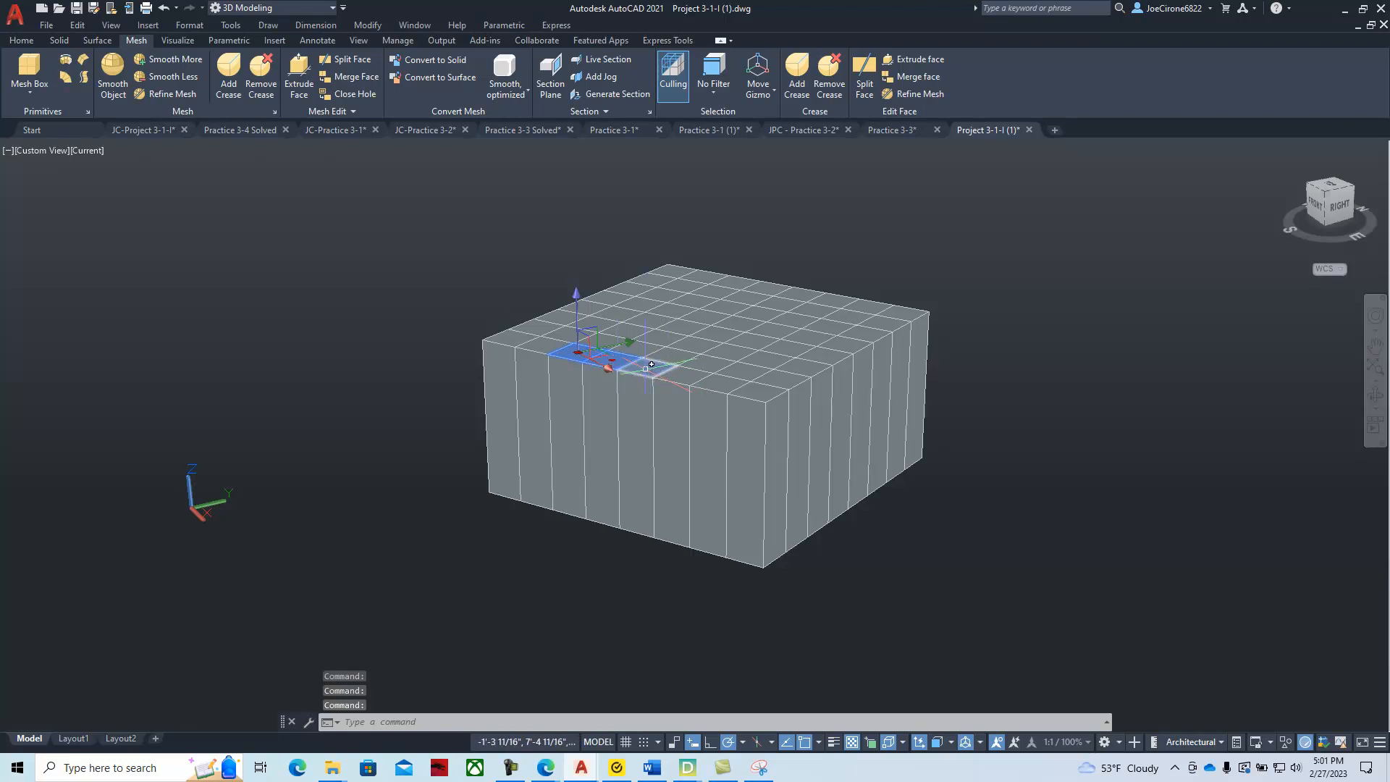
left_click(652, 365, "ctrl")
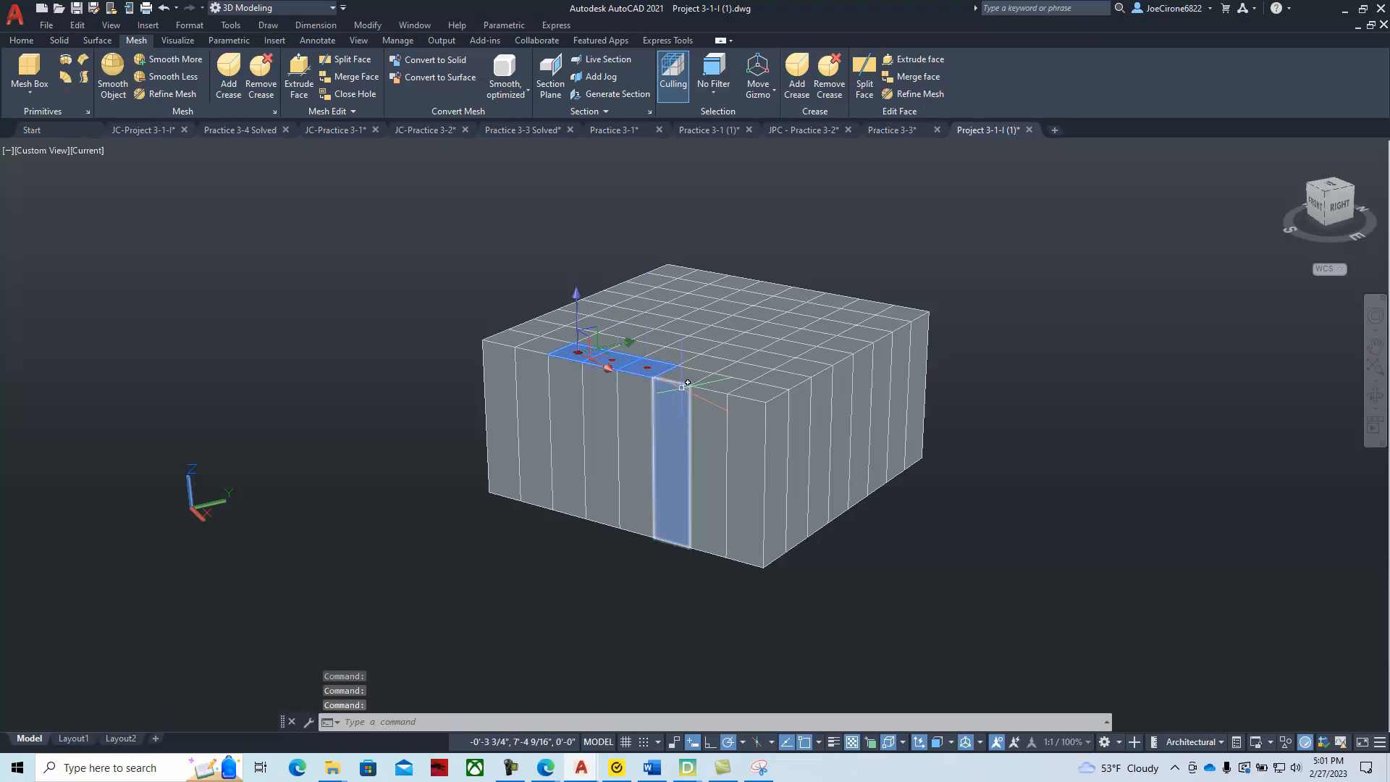
mouse_move(690, 370)
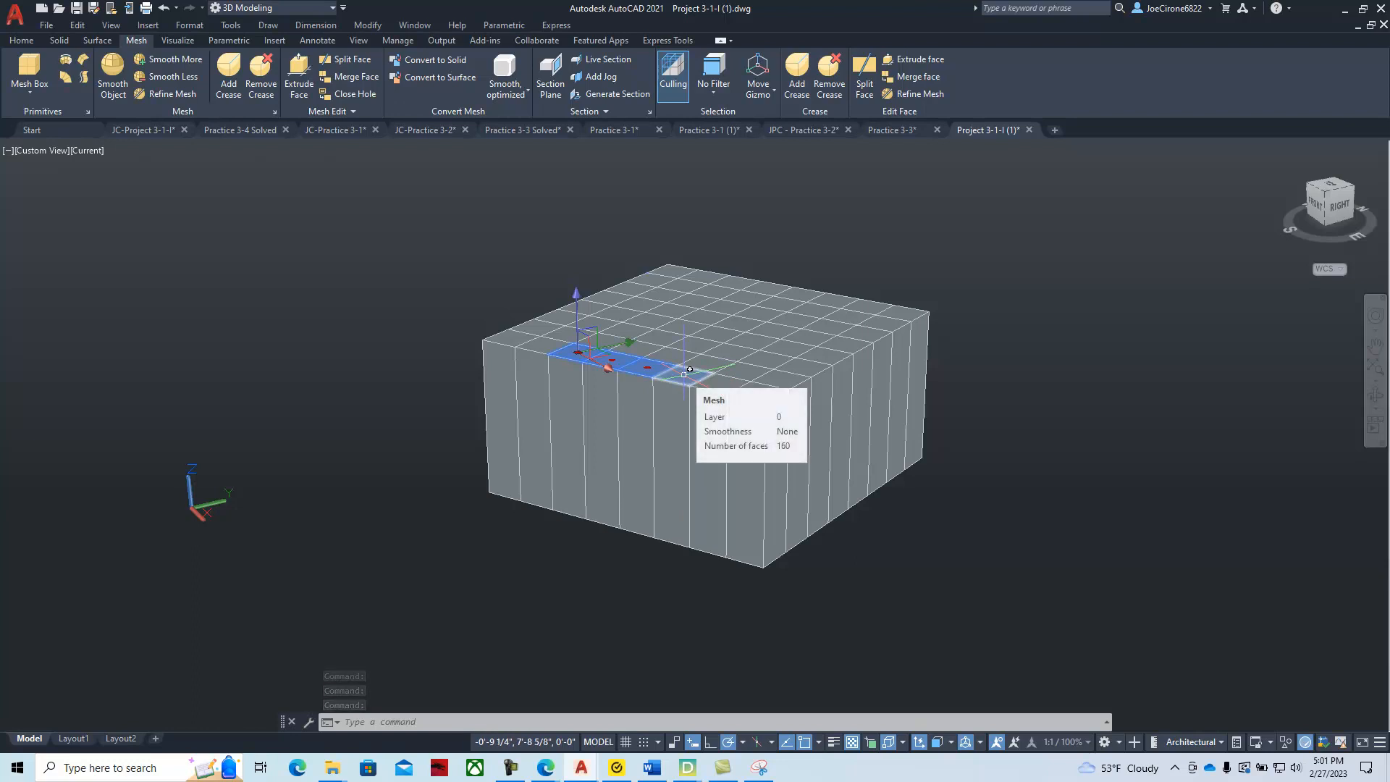
left_click(683, 374, "ctrl")
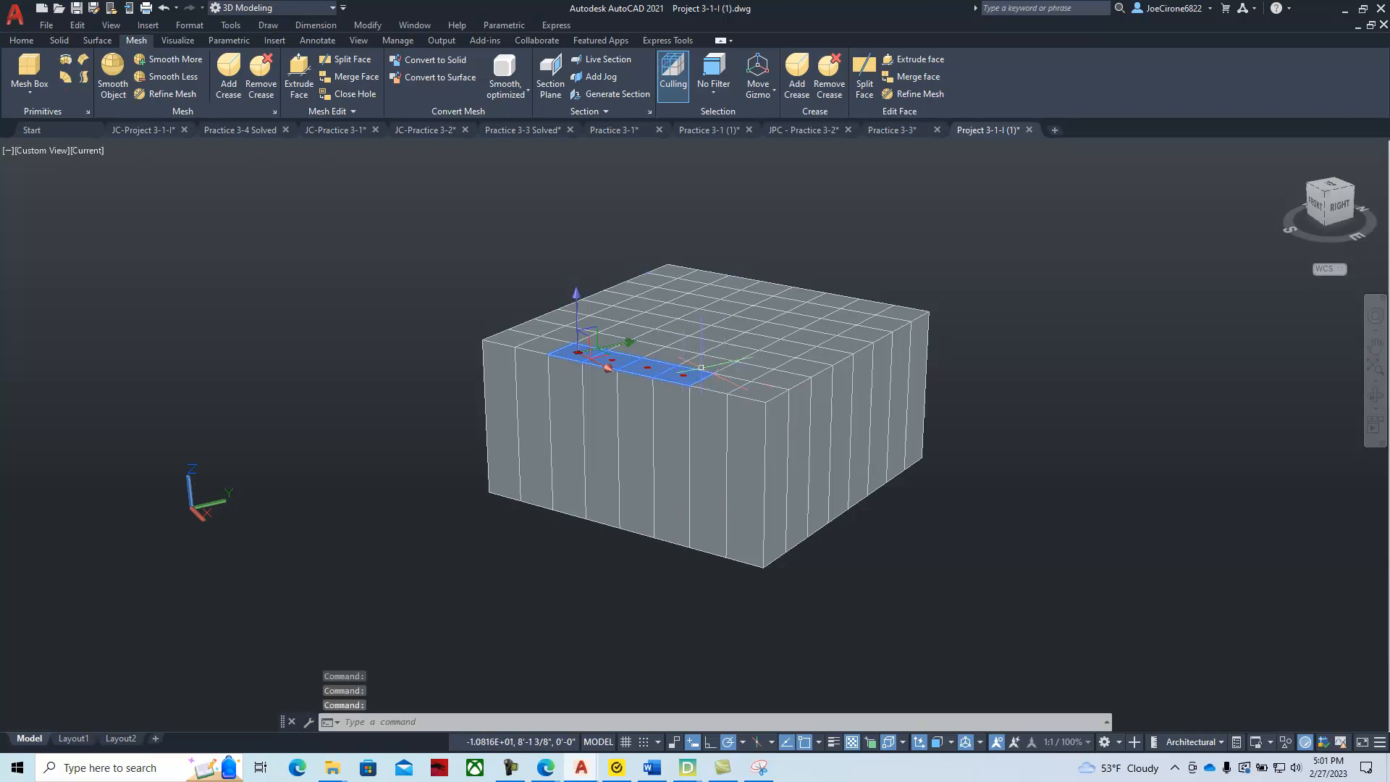
left_click(704, 359, "ctrl")
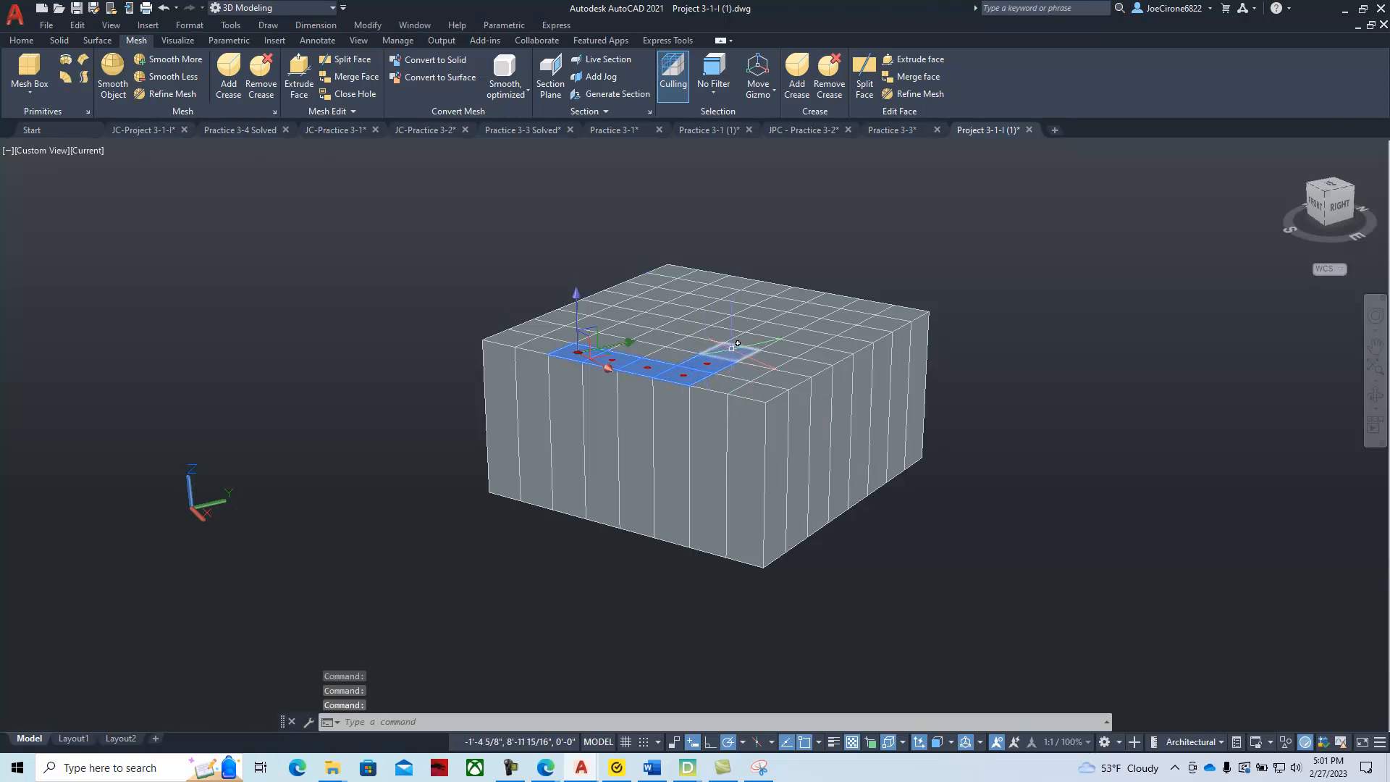
left_click(736, 346, "ctrl")
left_click(756, 336, "ctrl")
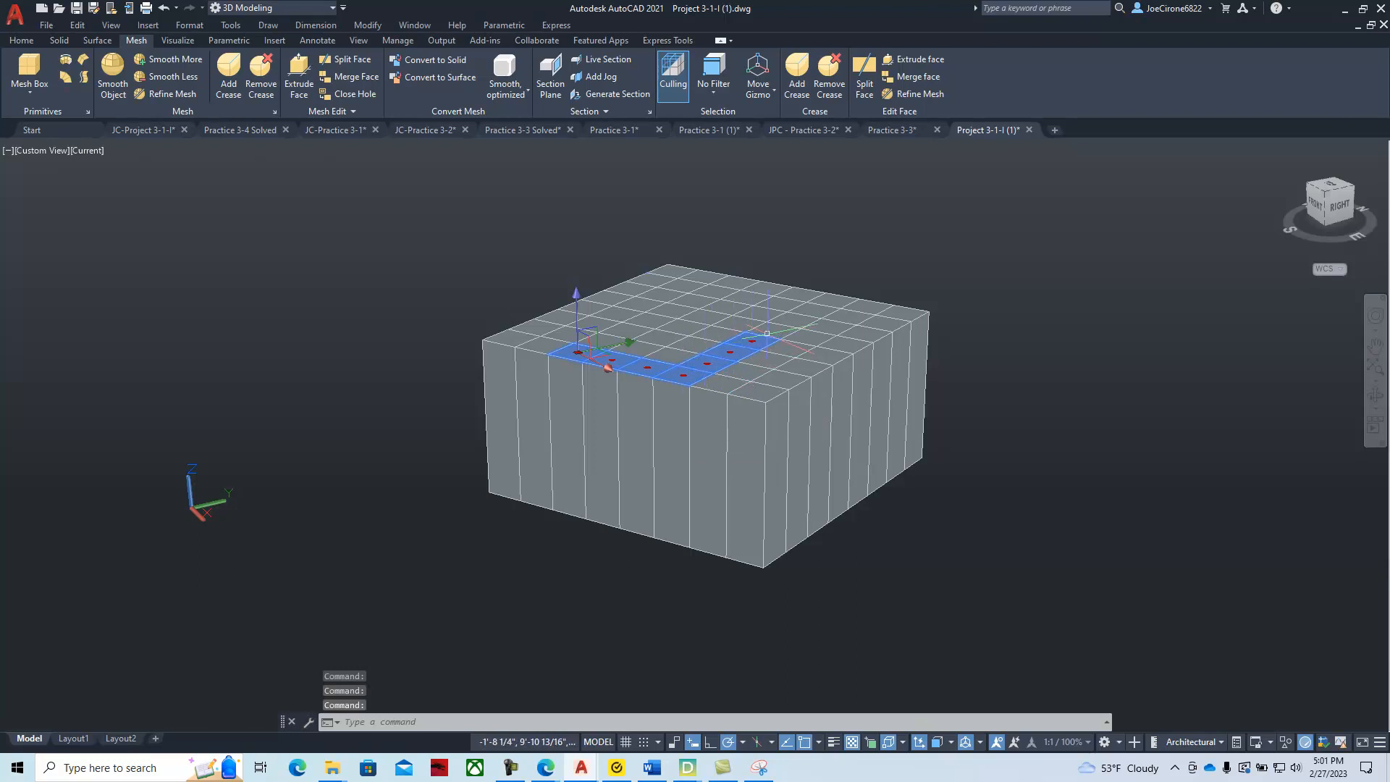
left_click(775, 328, "ctrl")
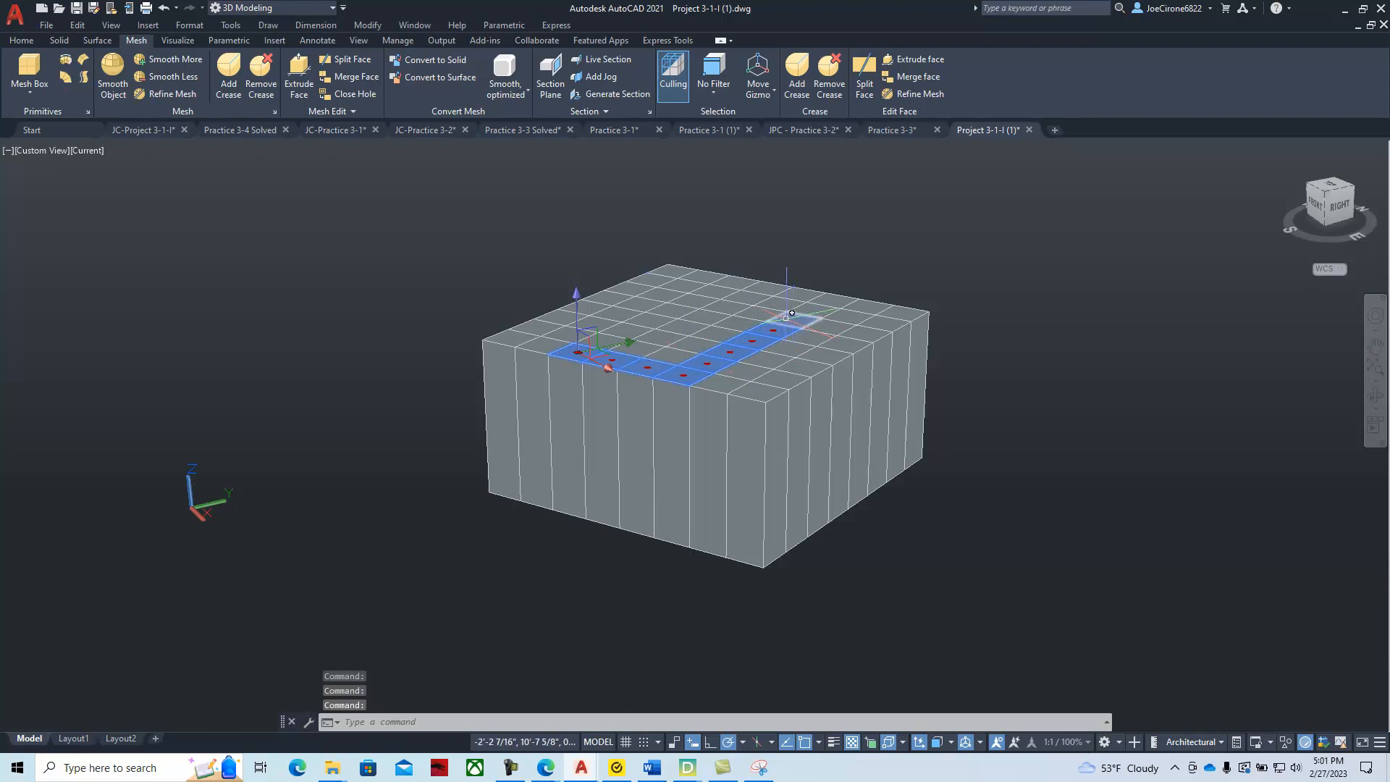
scroll(749, 330, "up", 2)
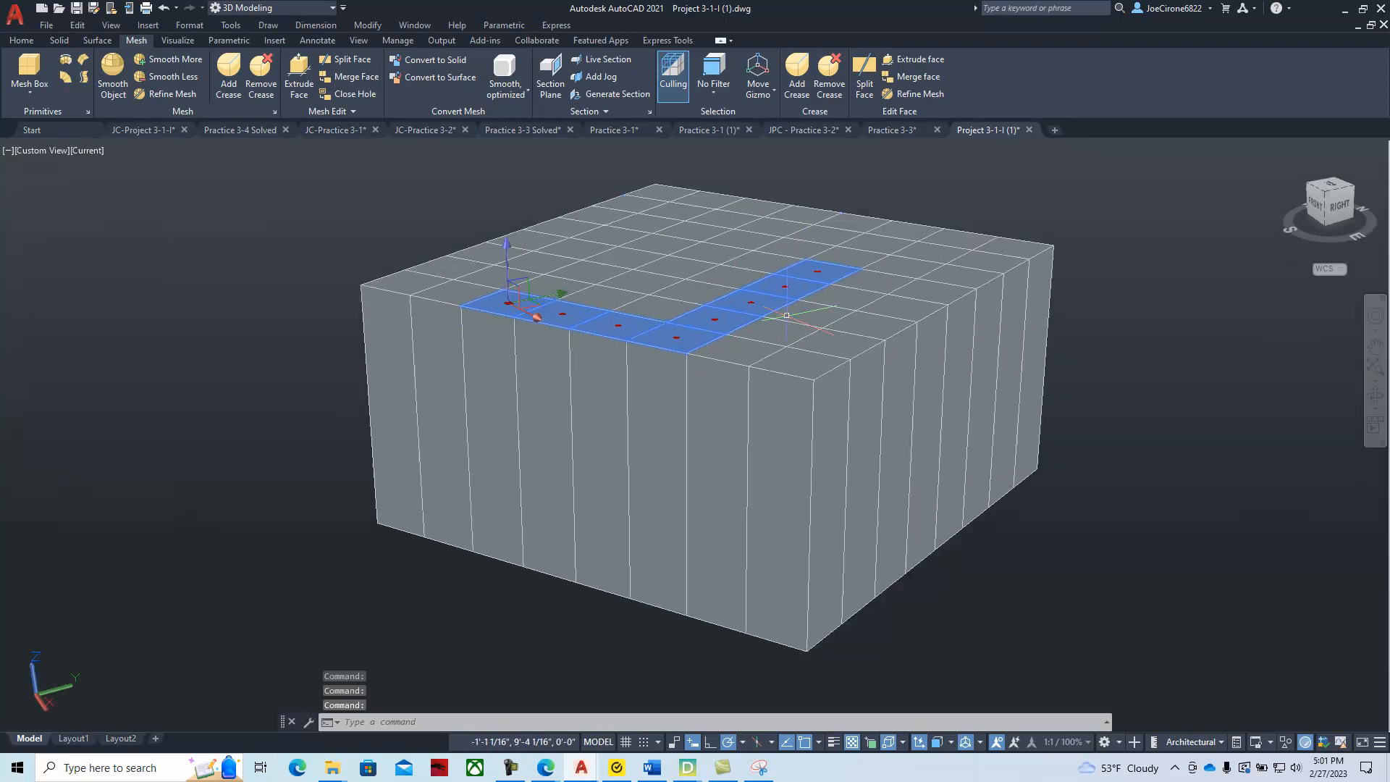
left_click(848, 257, "ctrl")
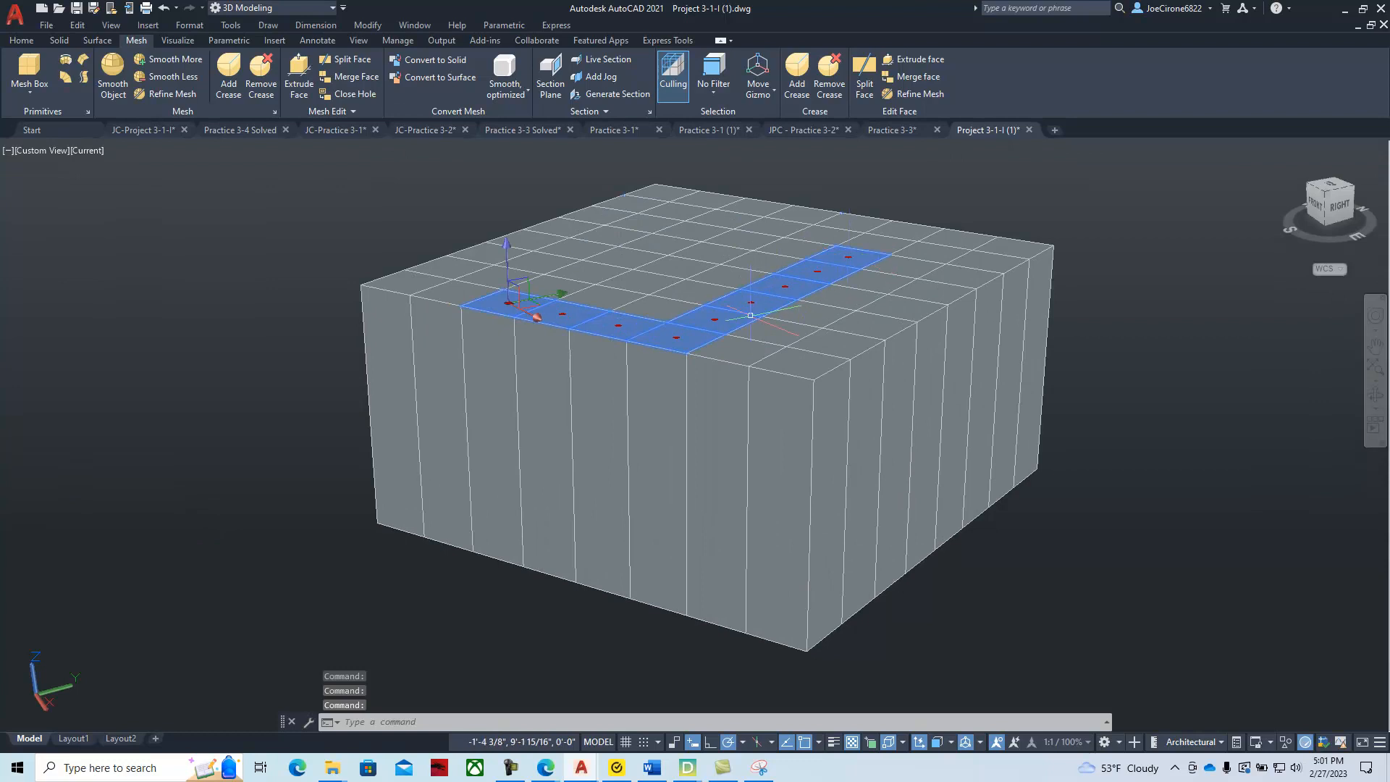
left_click(796, 248, "ctrl")
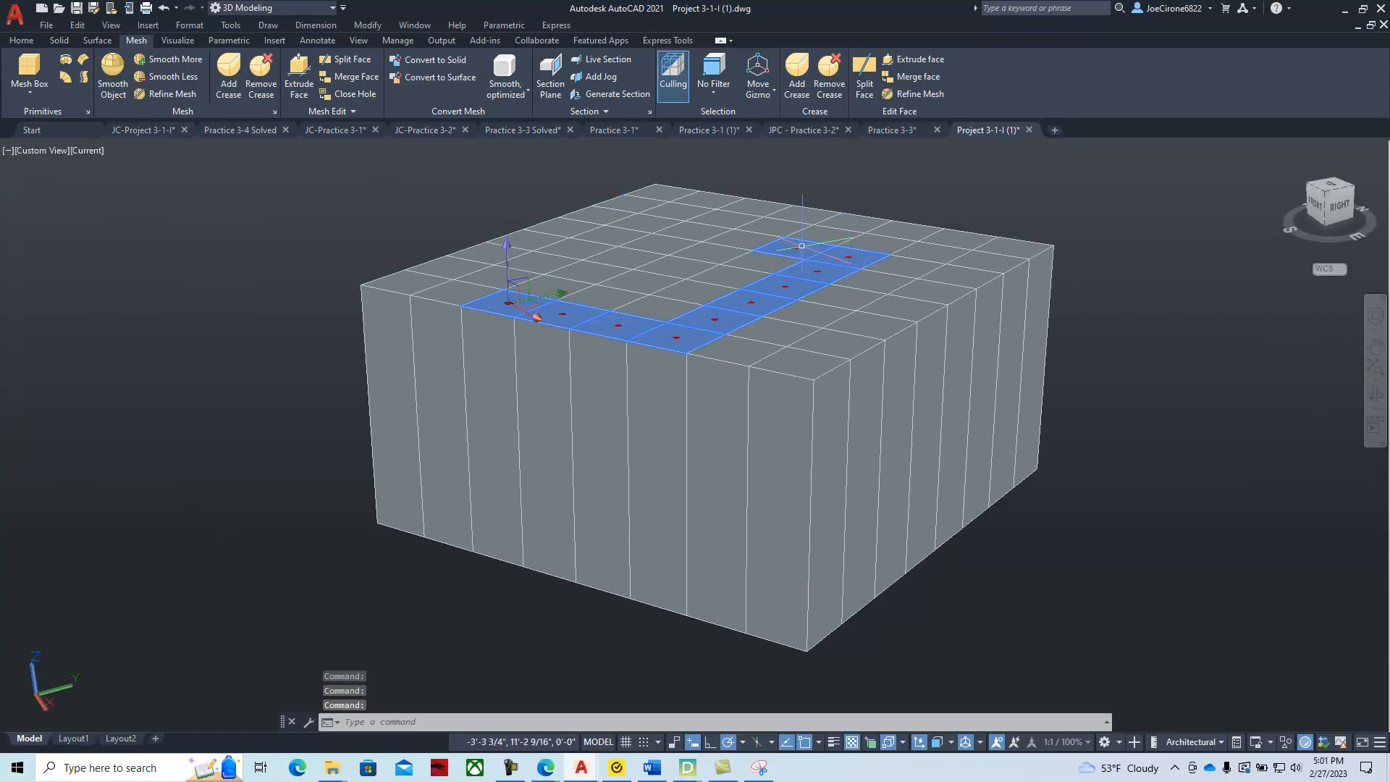
left_click(775, 258, "ctrl")
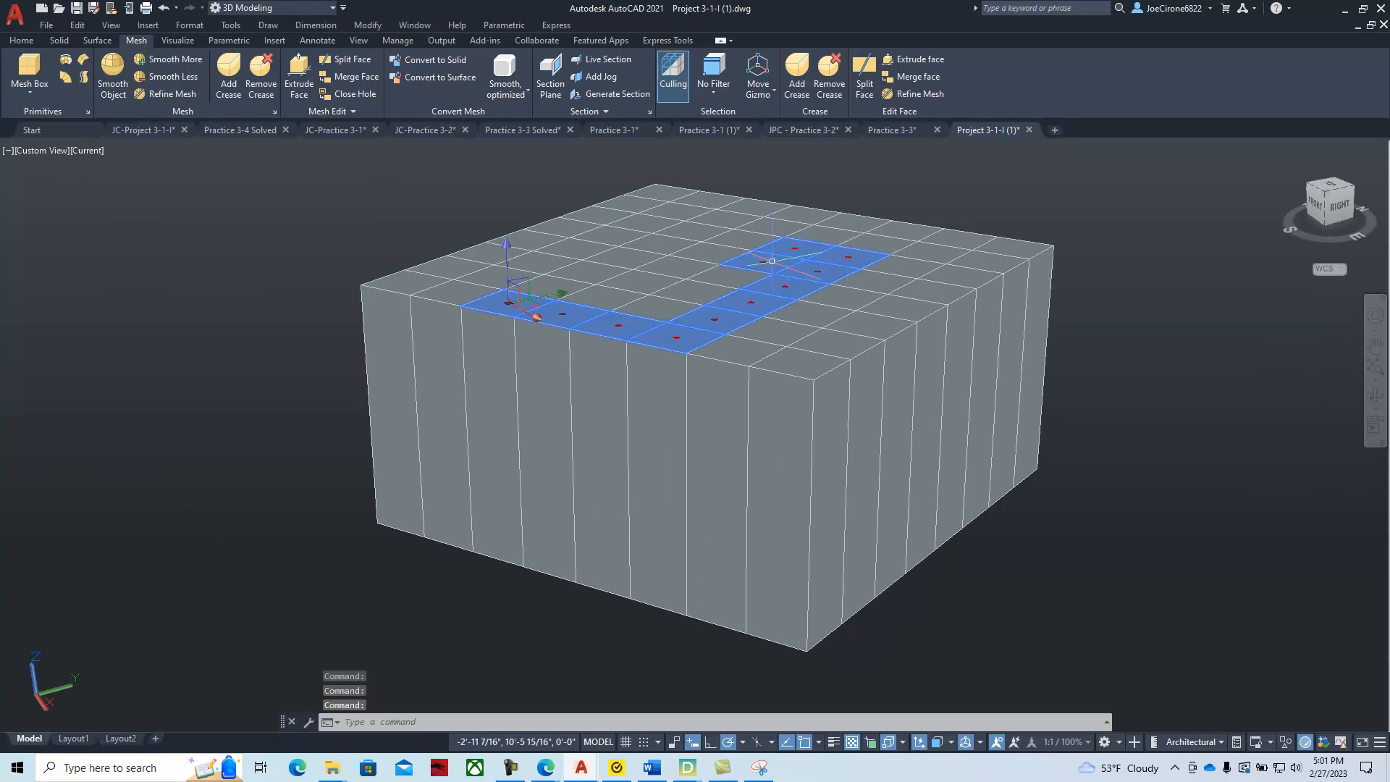
left_click(738, 275, "ctrl")
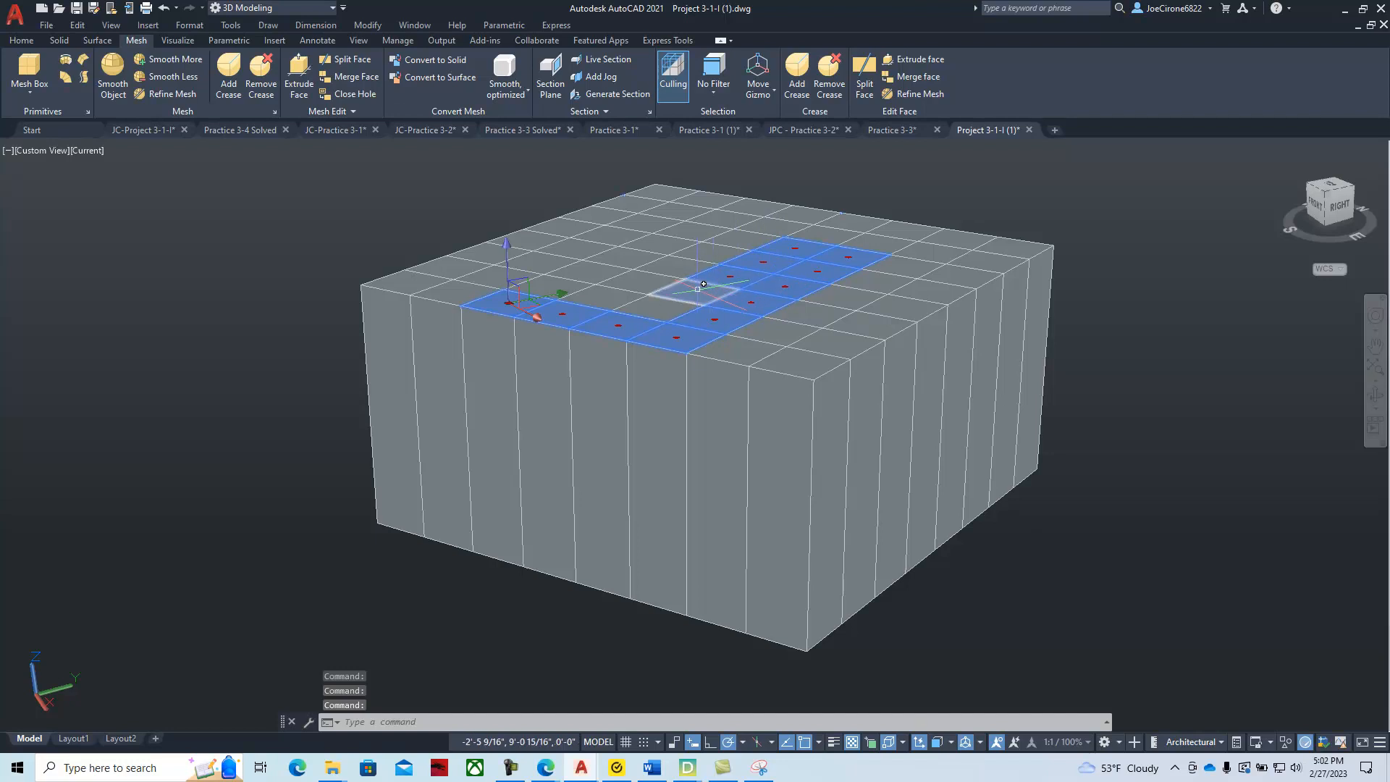
left_click(703, 290, "ctrl")
left_click(651, 309, "ctrl")
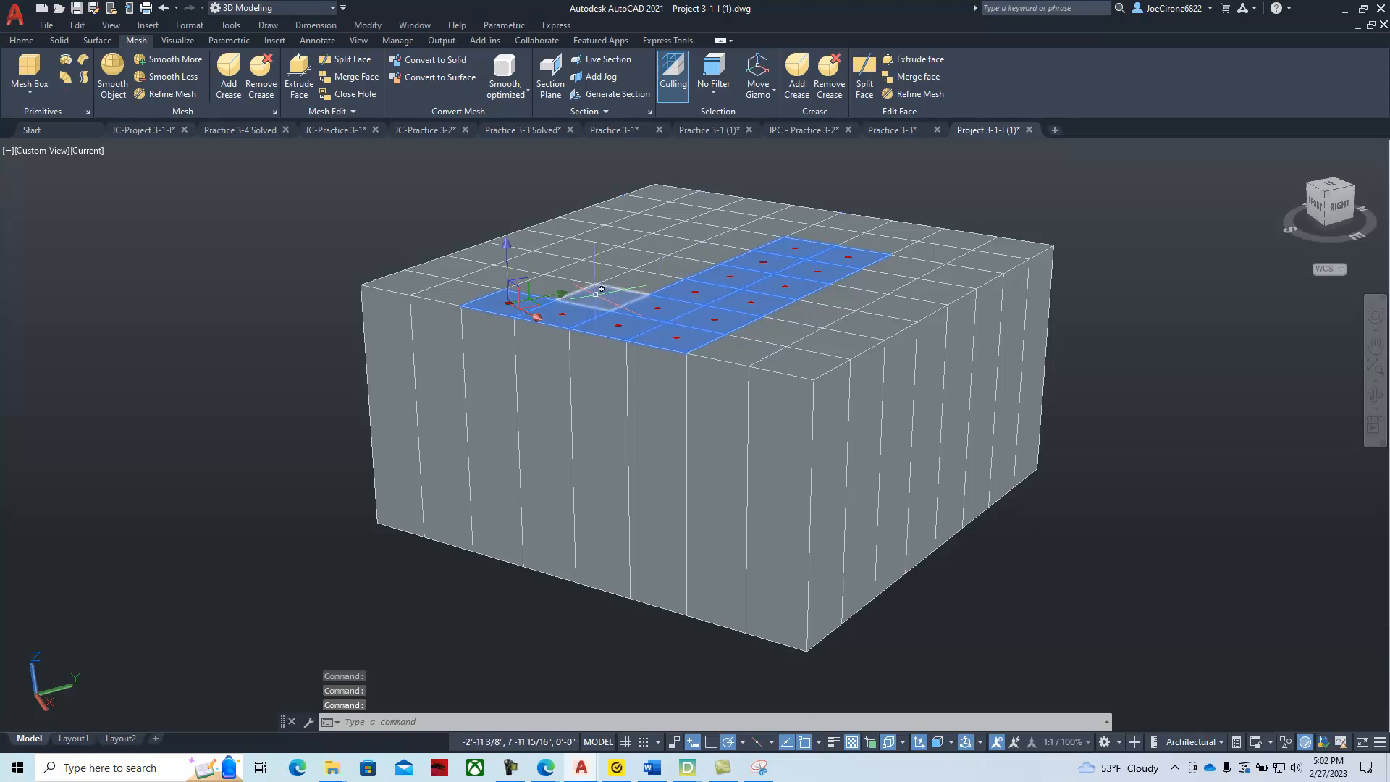
left_click(626, 292, "ctrl")
left_click(635, 282, "ctrl")
left_click(679, 263, "ctrl")
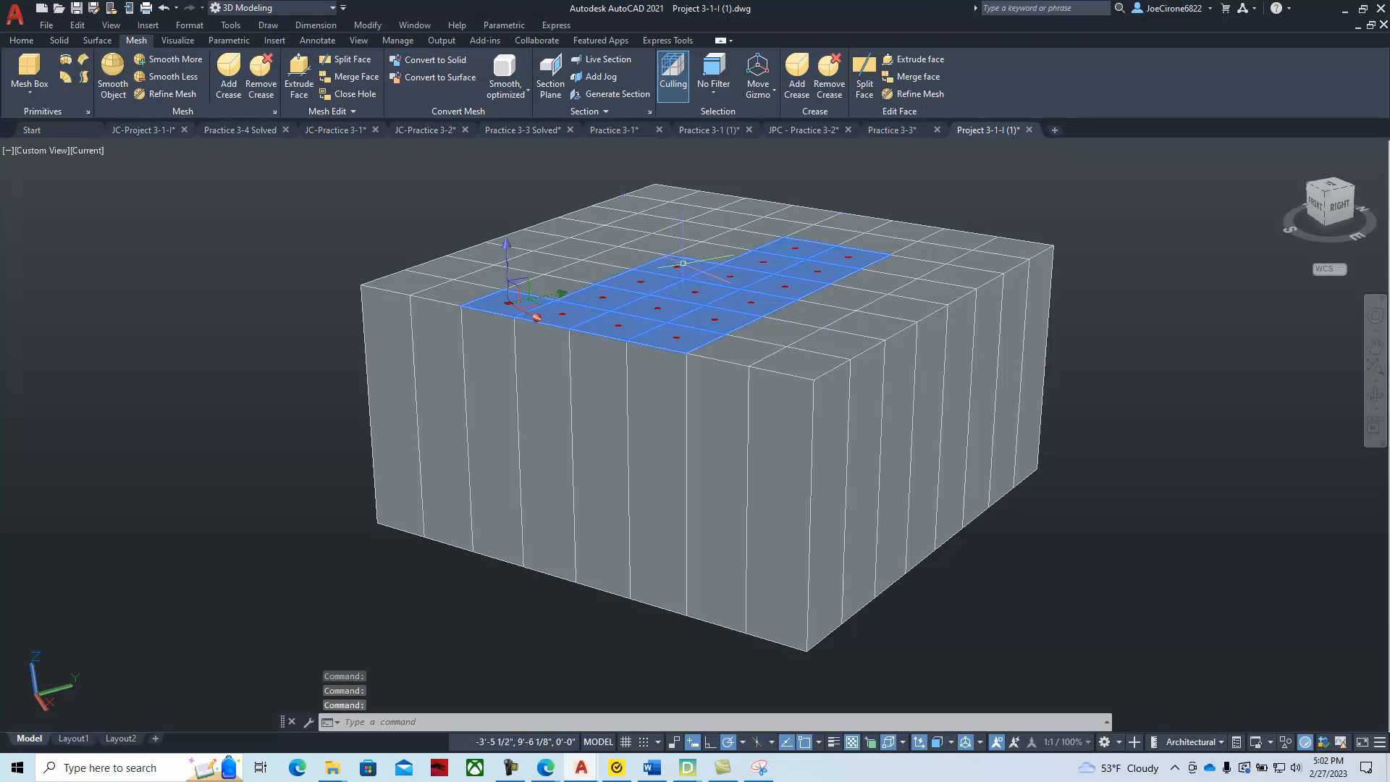
left_click(746, 236)
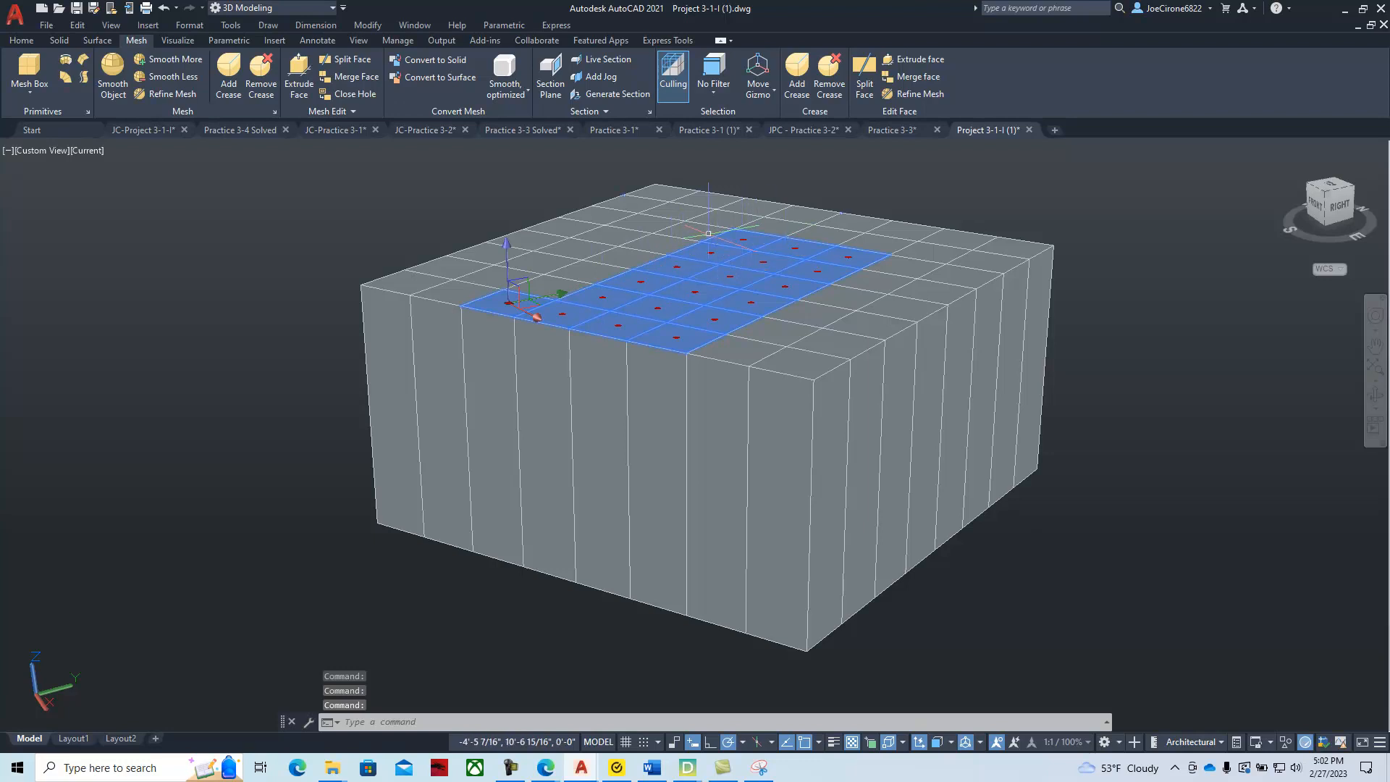
left_click(693, 230)
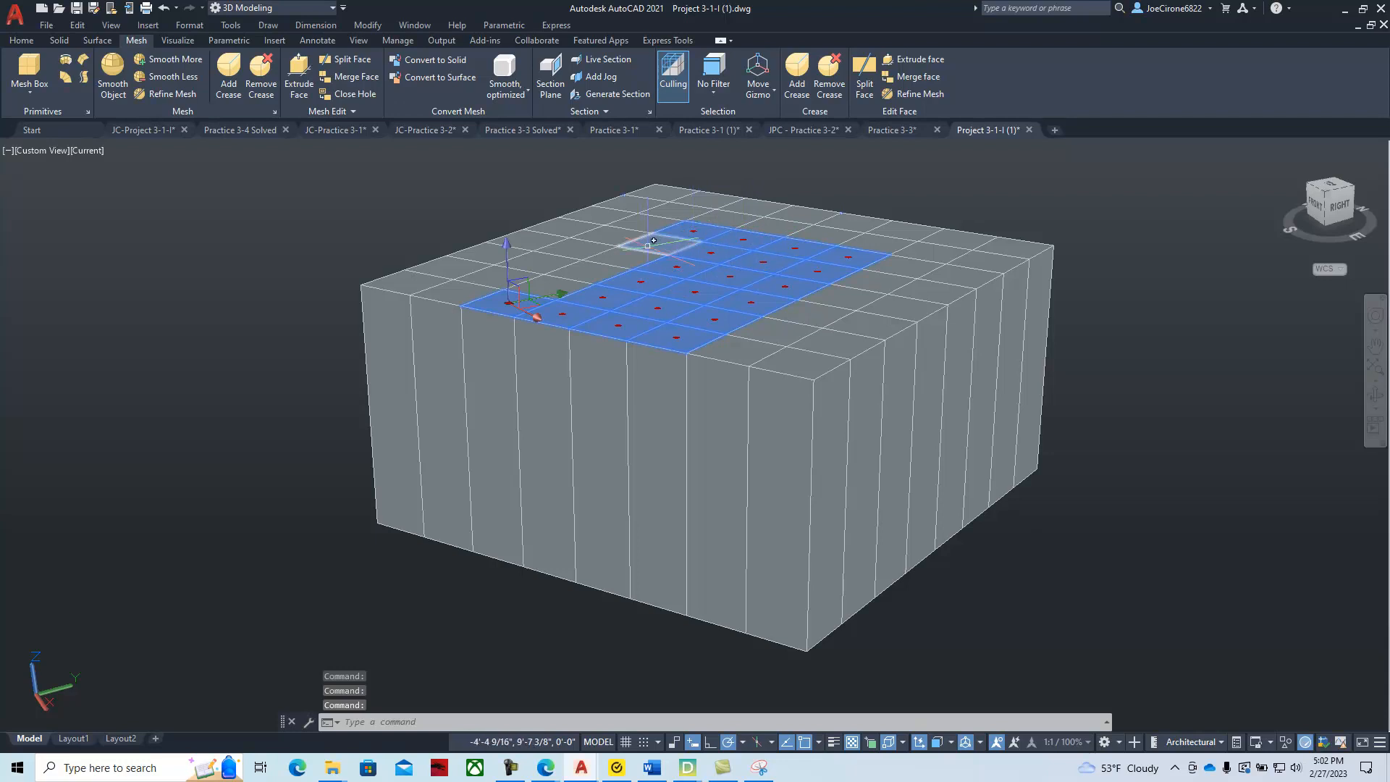
left_click(645, 260)
left_click(624, 258)
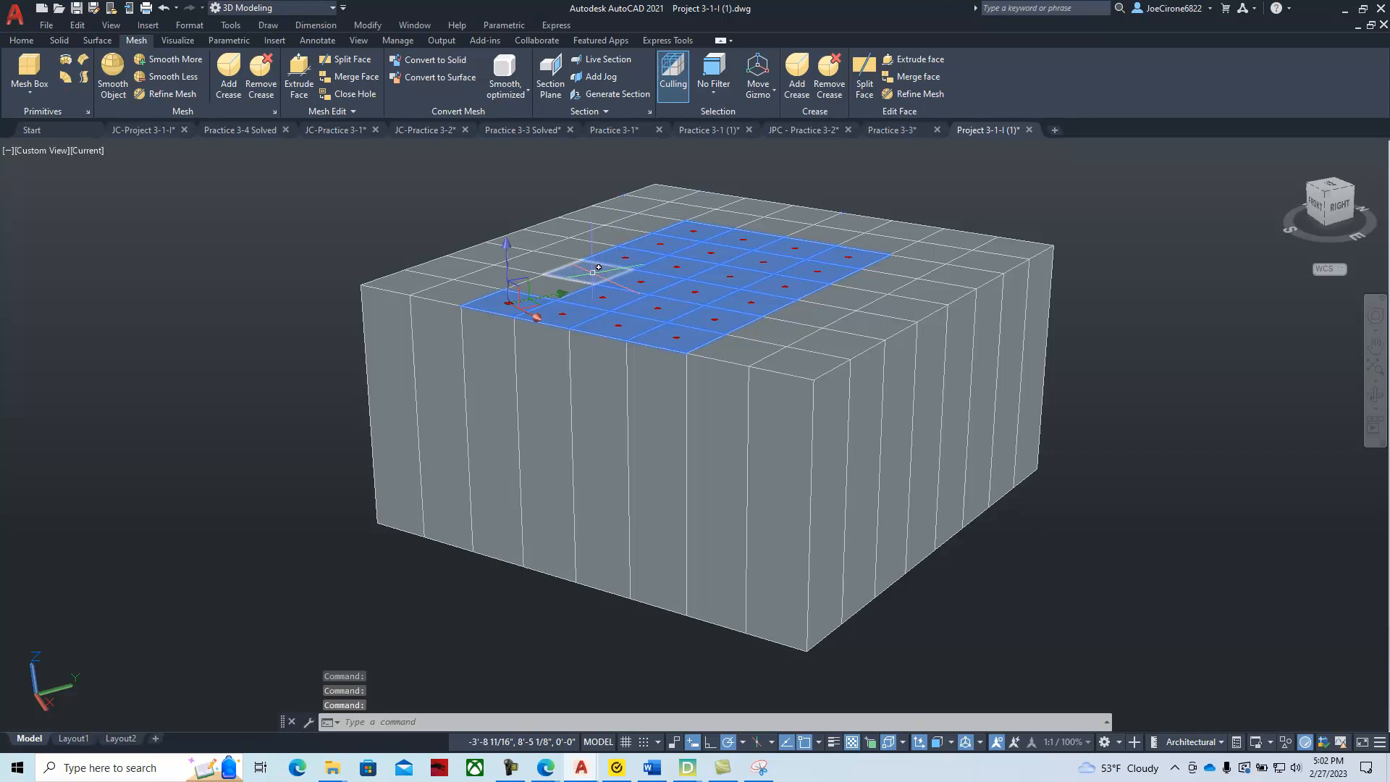
left_click(599, 268)
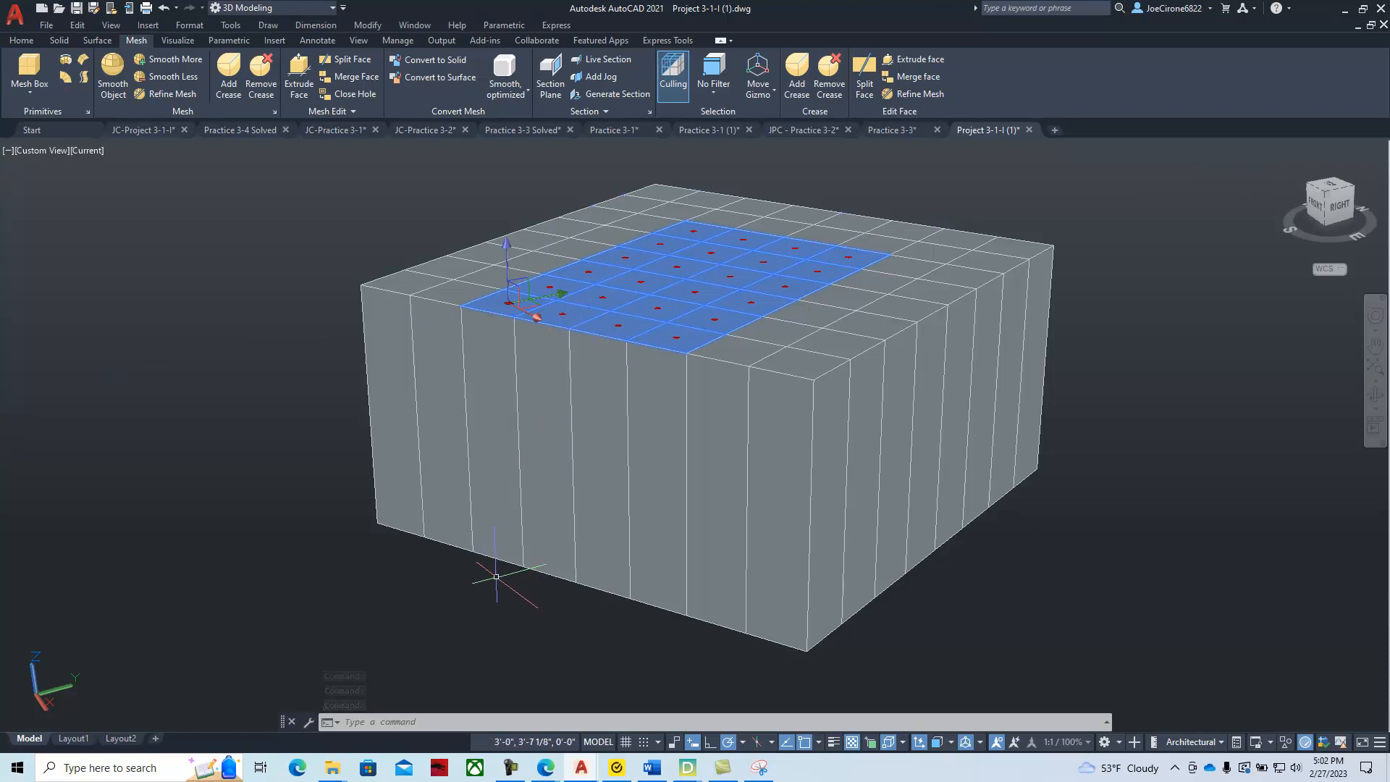
Try to move the selected faces downward along the gizmo's Z axis.
left_click(504, 249)
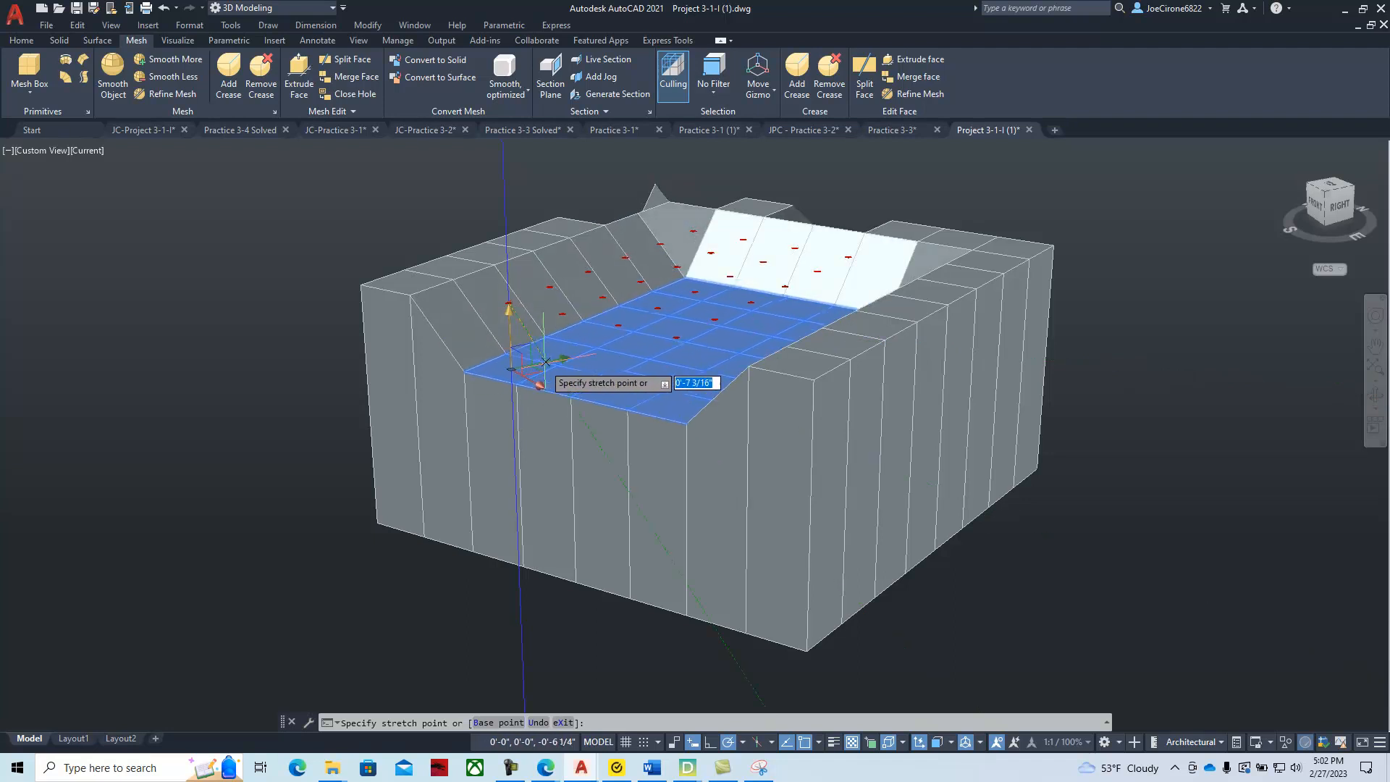
middle_click_drag(545, 360, 672, 396, "shift")
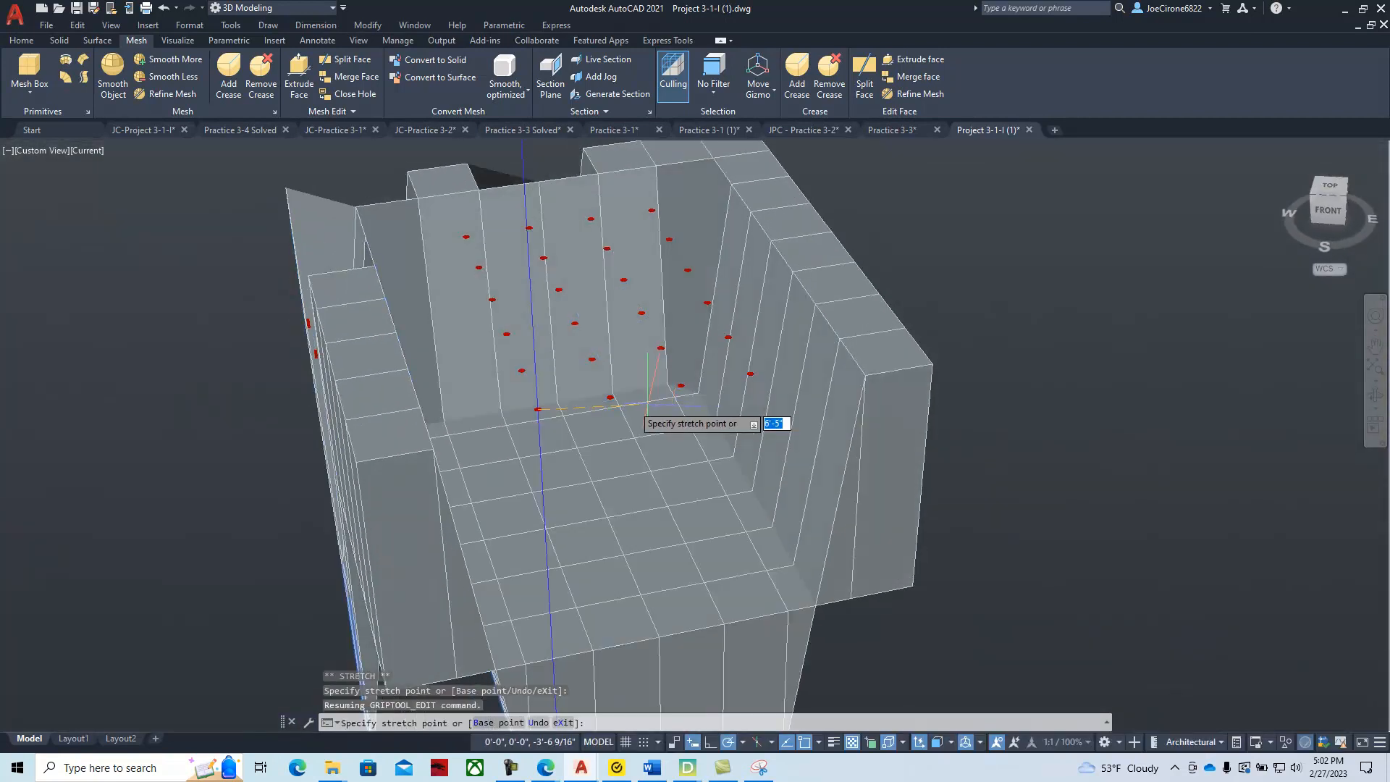
key("Escape")
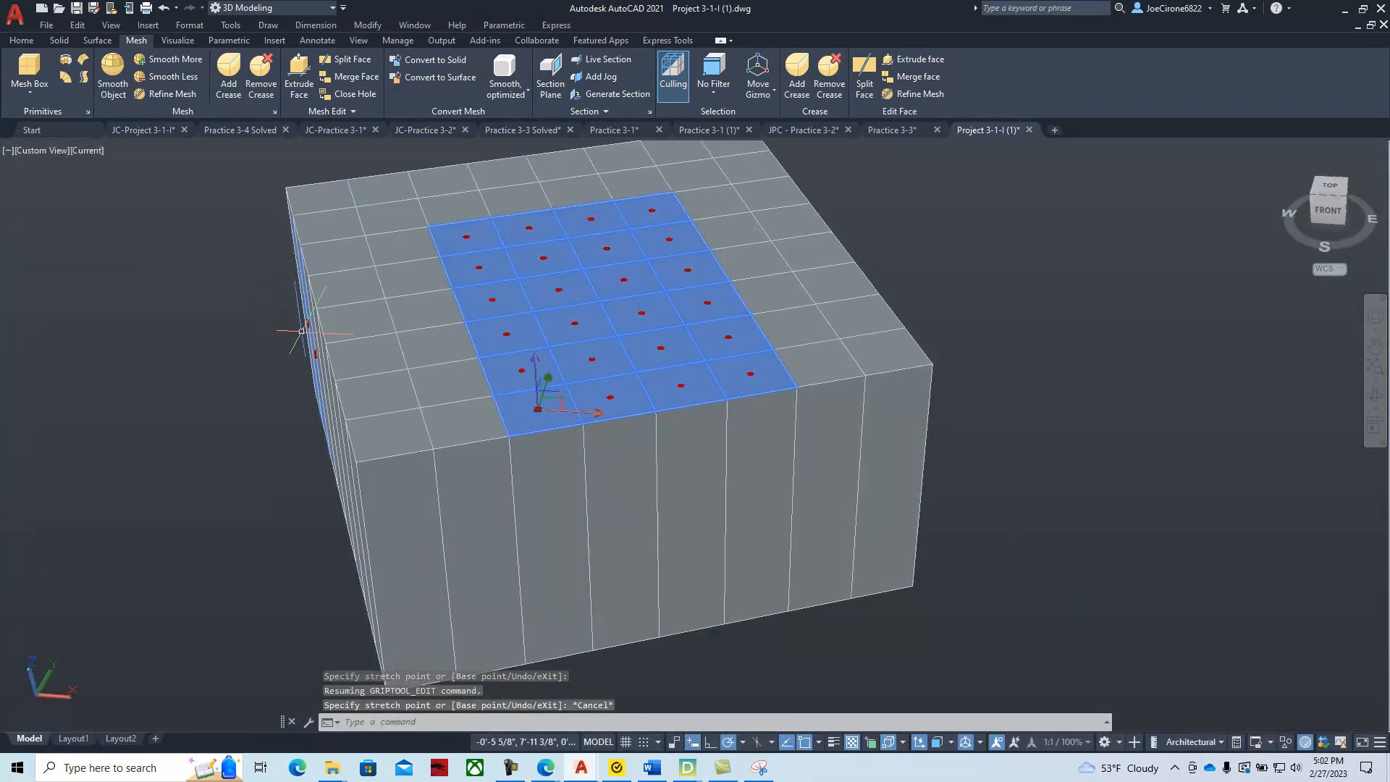
Try to deselect the two stray vertical edges on the box's side, and clear the whole selection.
middle_click_drag(261, 390, 313, 491, "shift")
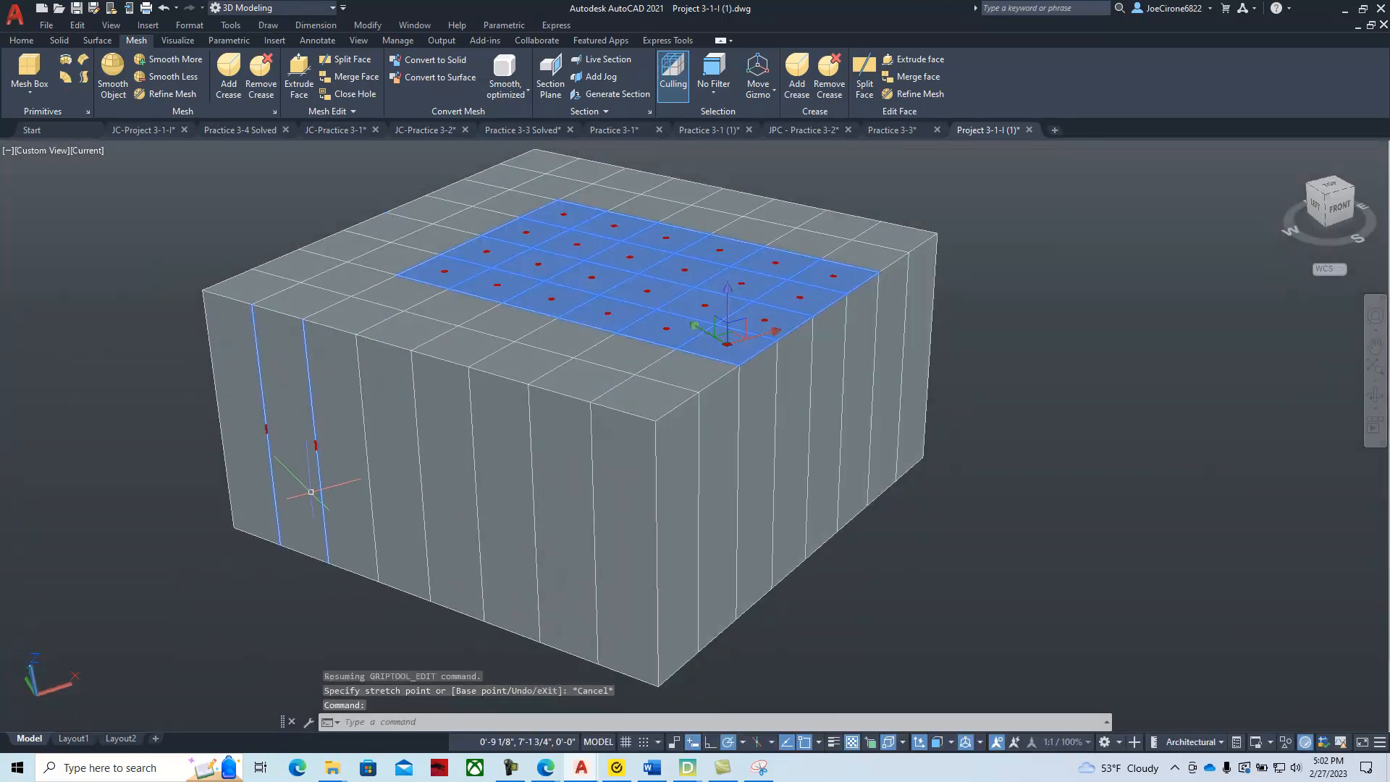
left_click(316, 445)
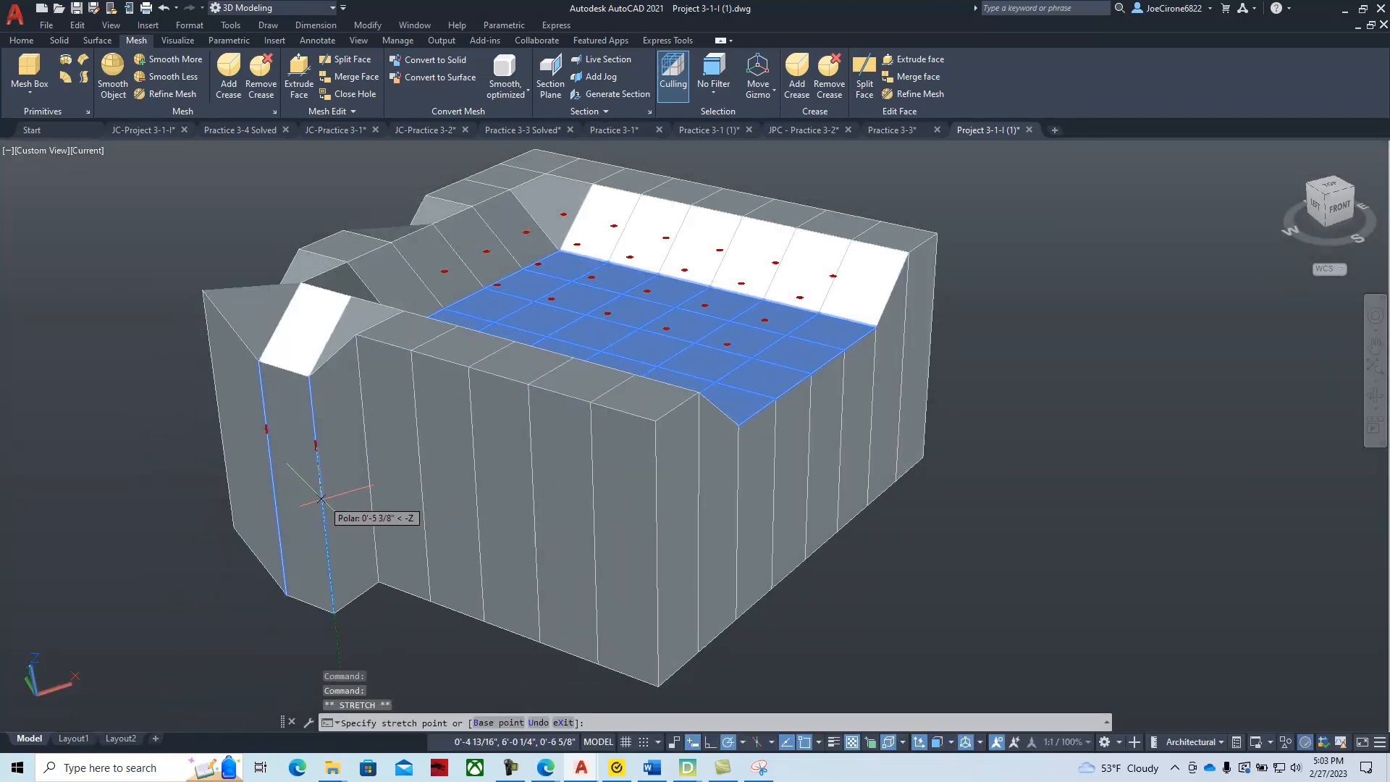
key("Escape")
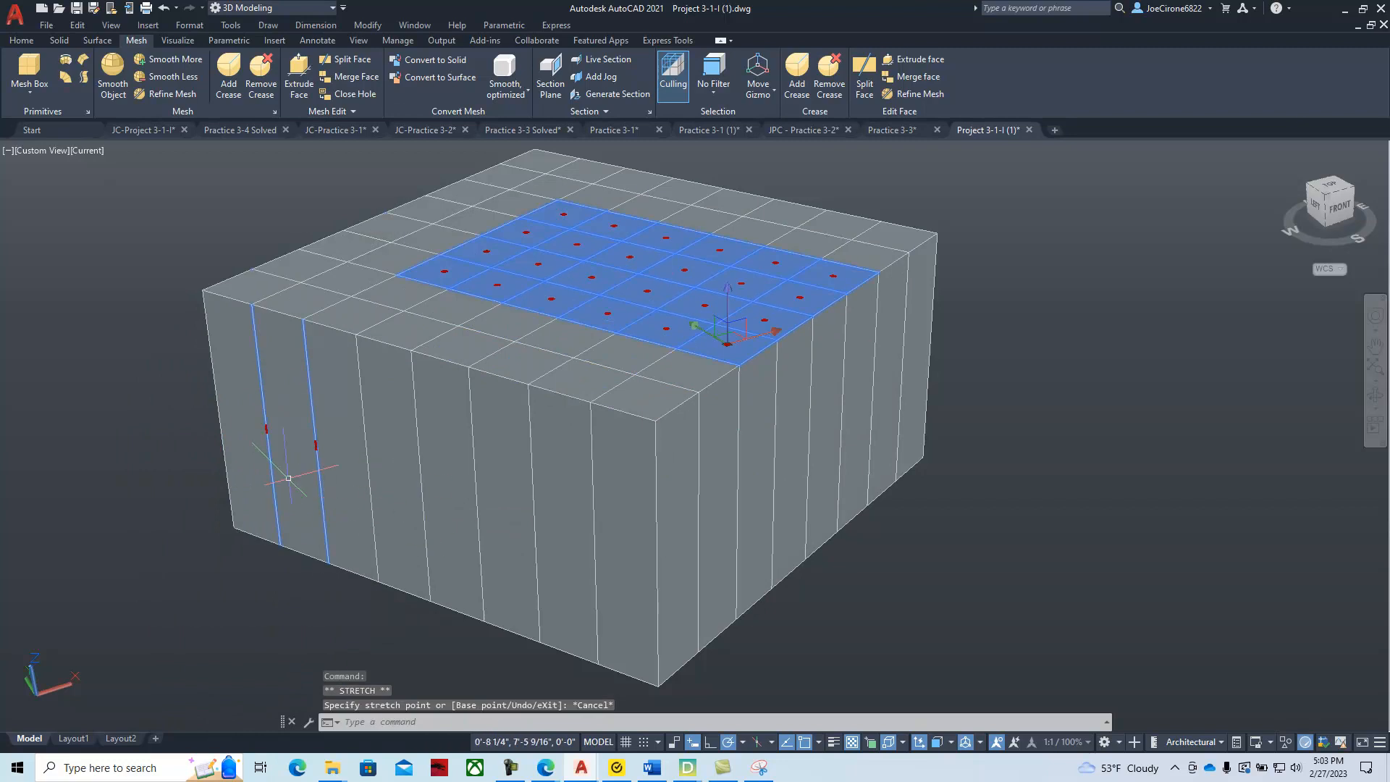
key("Escape")
Select the four middle top faces along the box's front edge, leaving two faces unselected on each side.
middle_click_drag(737, 468, 579, 490, "shift")
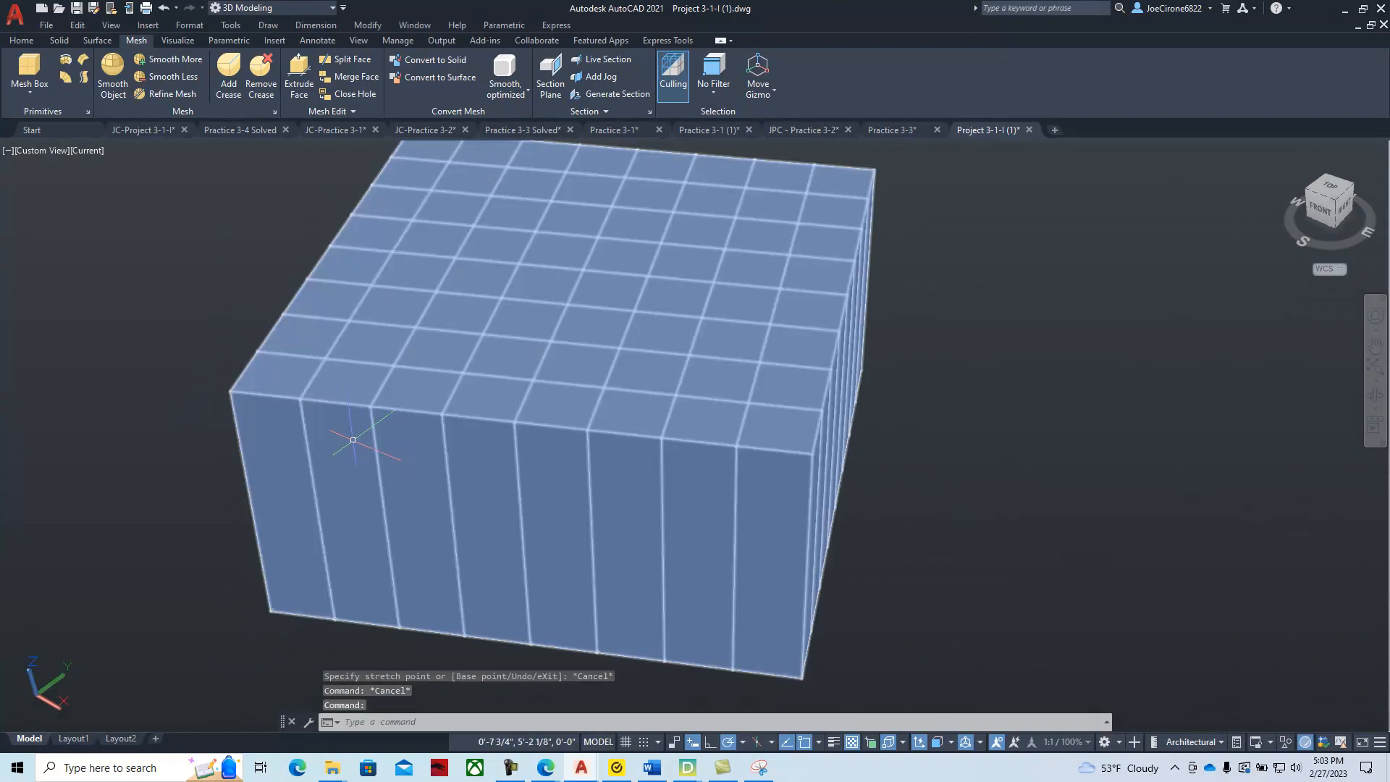
left_click(424, 394, "ctrl")
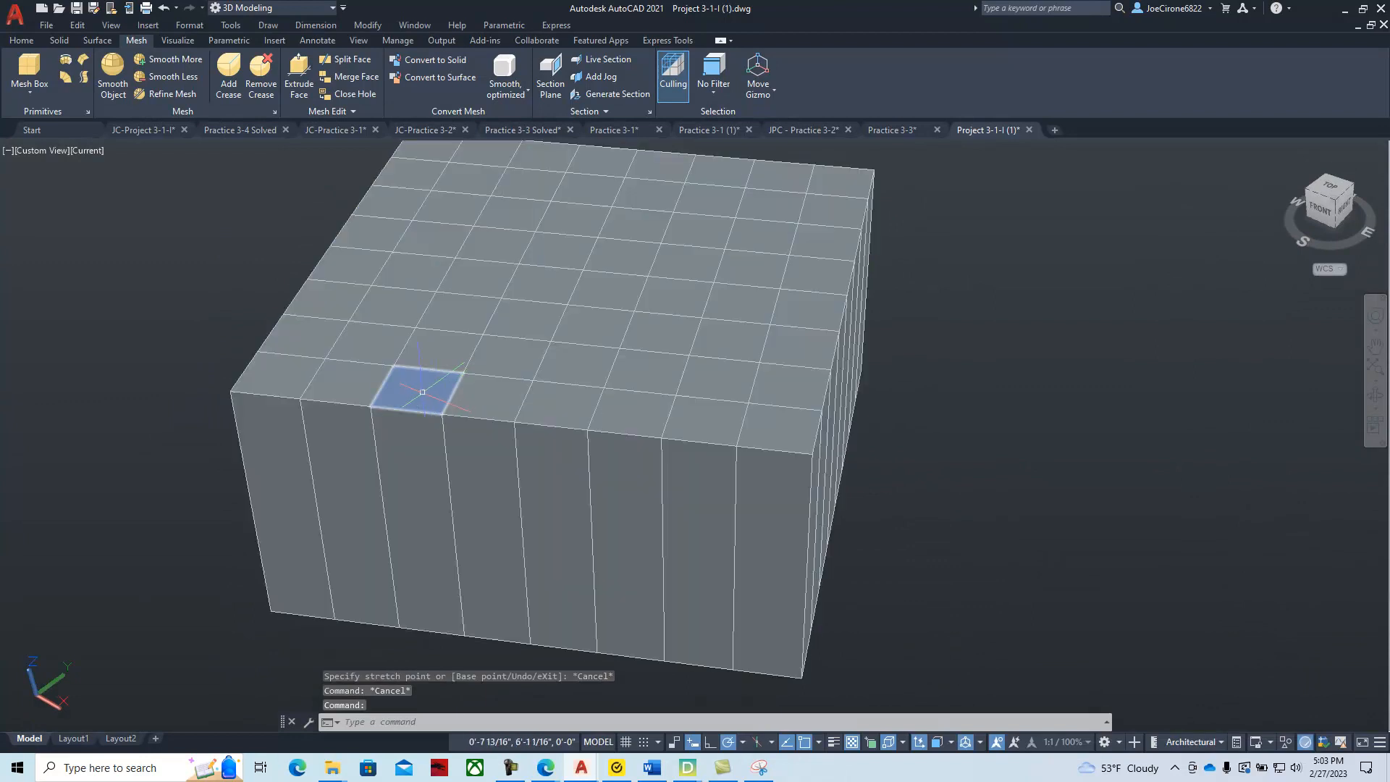
left_click(422, 392, "ctrl")
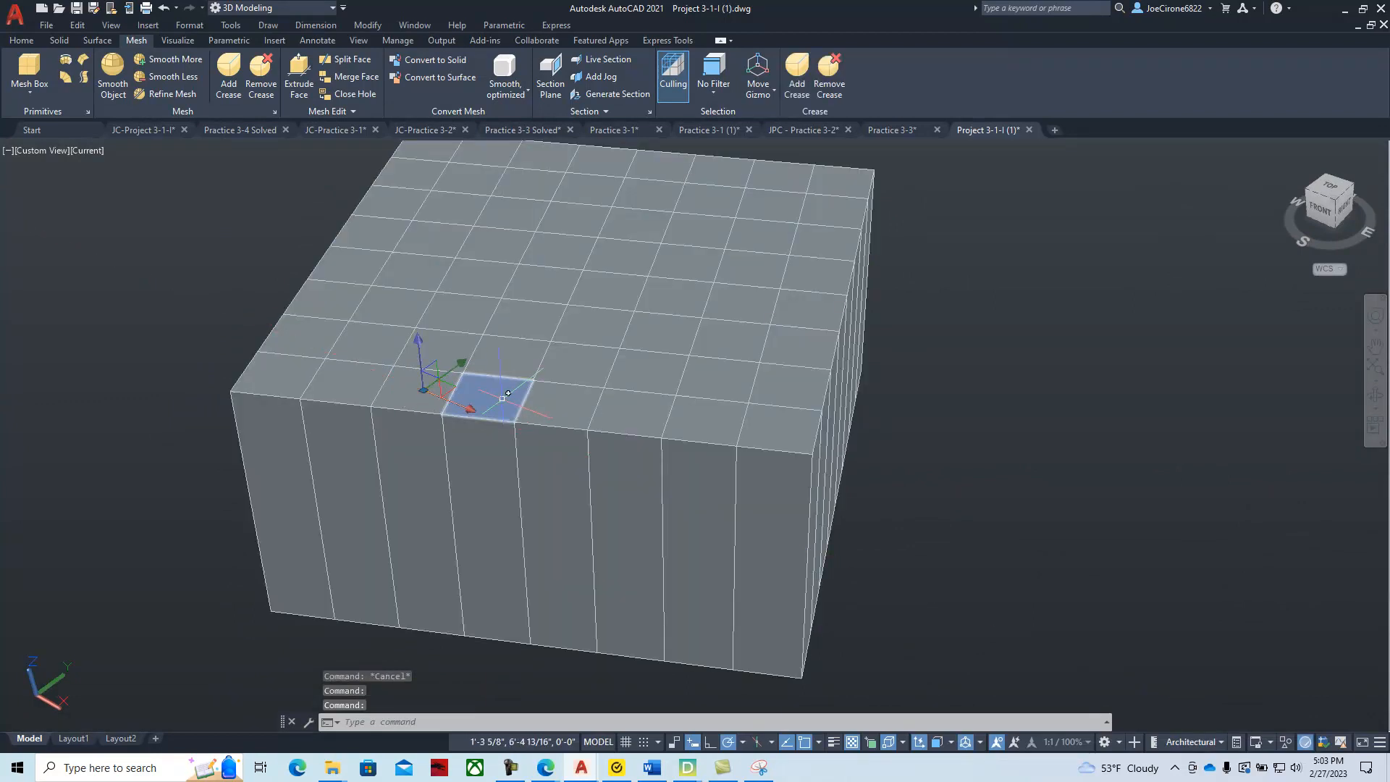
left_click(502, 398, "ctrl")
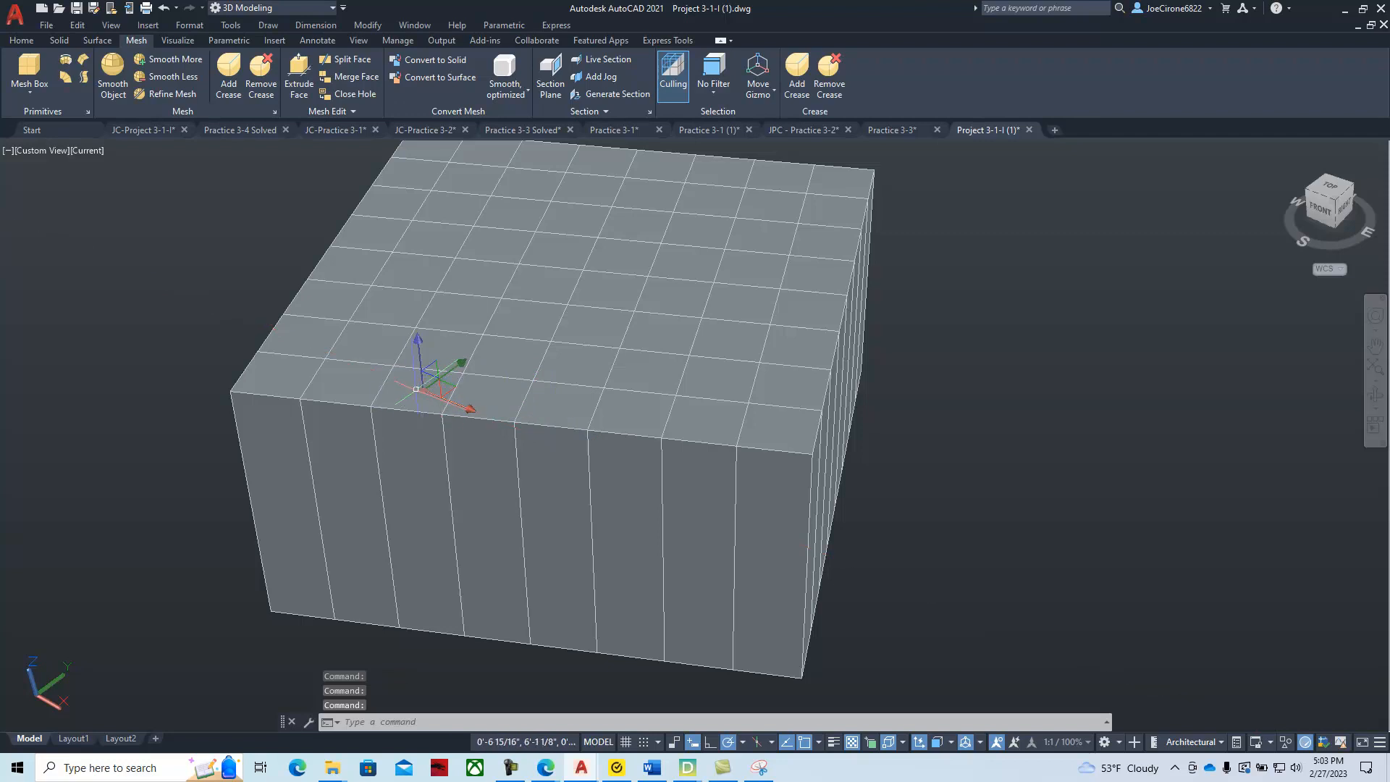
left_click(404, 397, "ctrl")
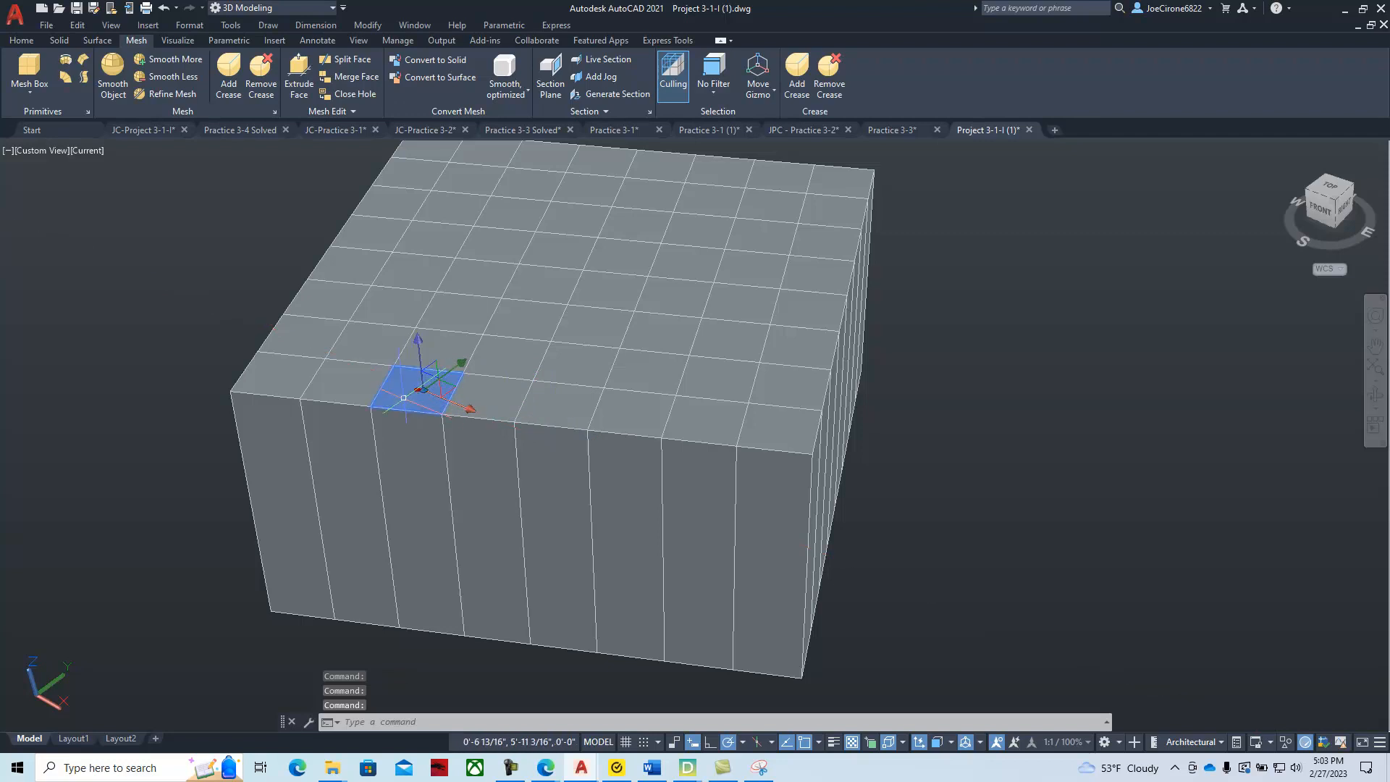
left_click(495, 390, "ctrl")
left_click(569, 397, "ctrl")
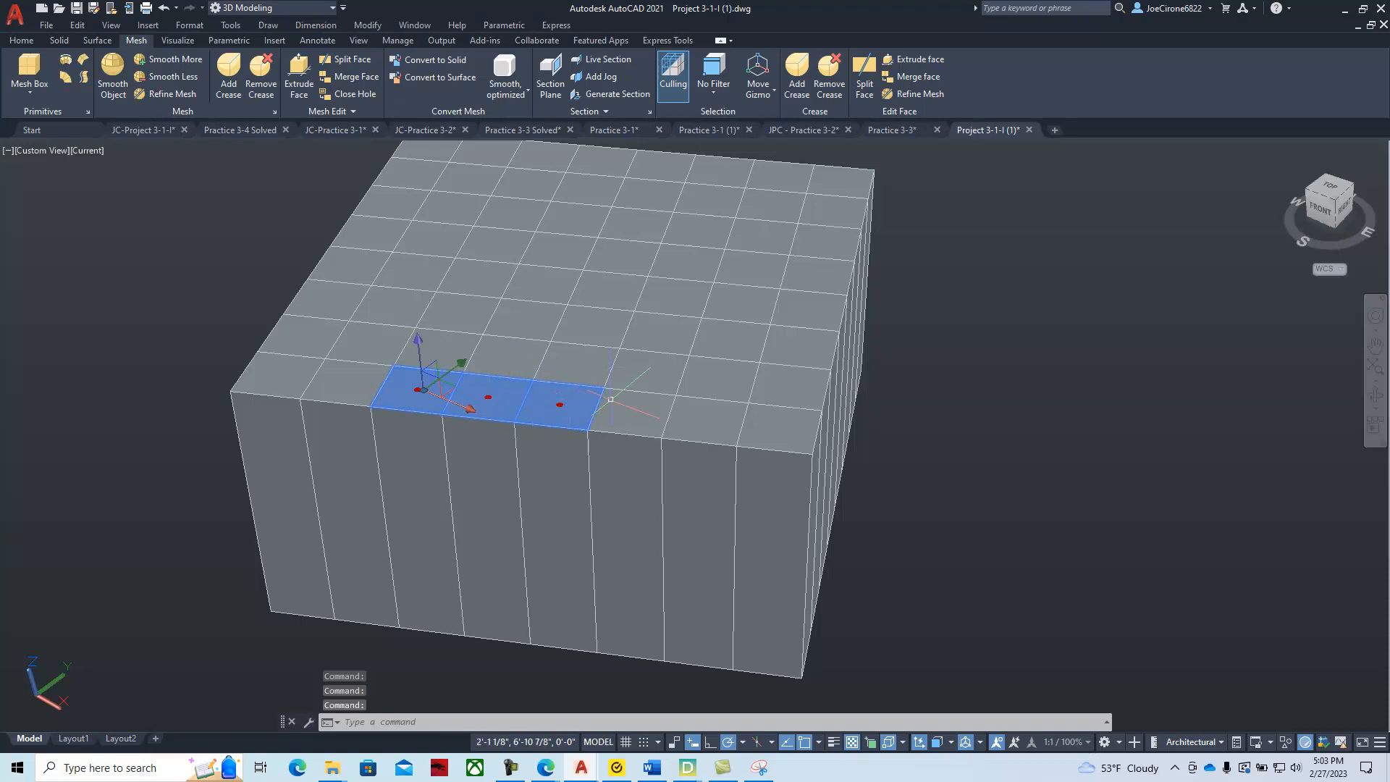
left_click(632, 408, "ctrl")
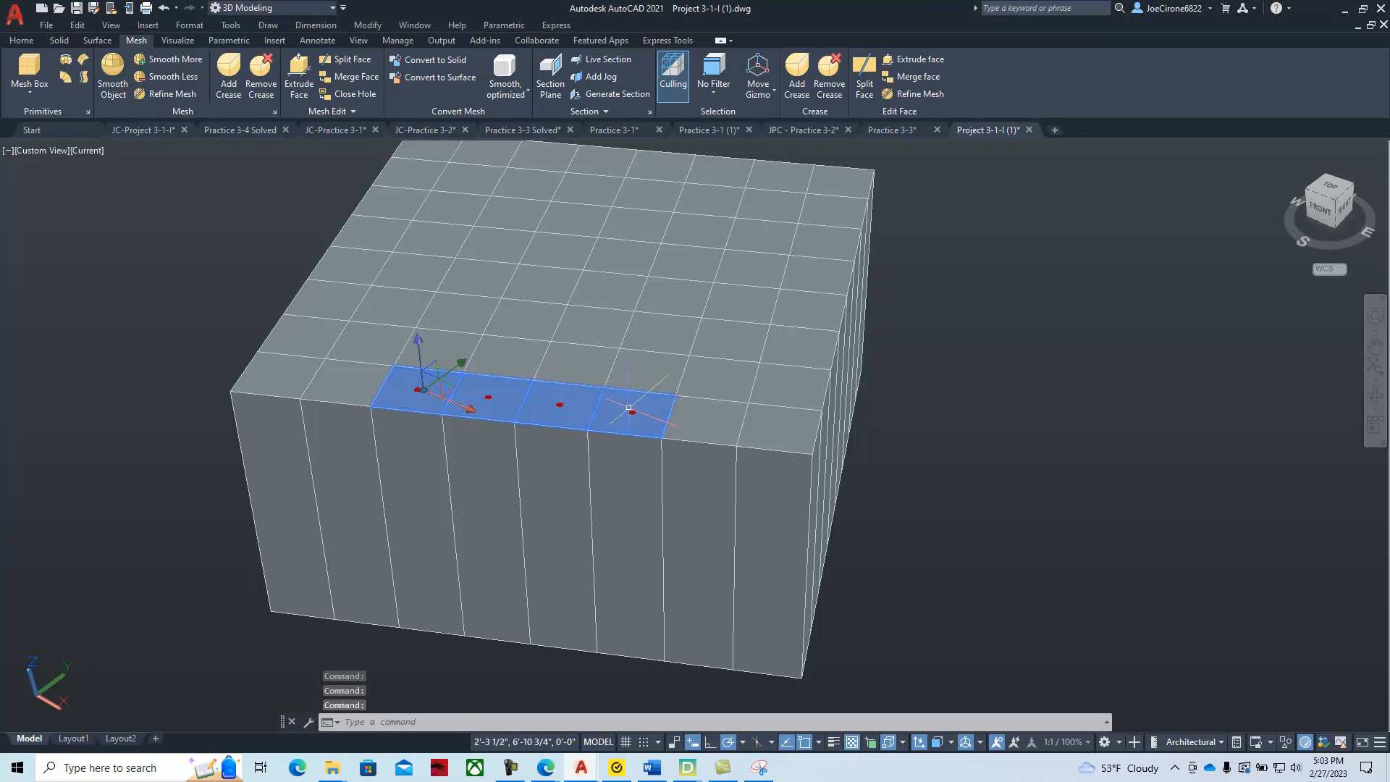
Extend the face selection toward the back into a 4 × 6 block, leaving the two rear rows unselected.
left_click(645, 361, "ctrl")
left_click(657, 329, "ctrl")
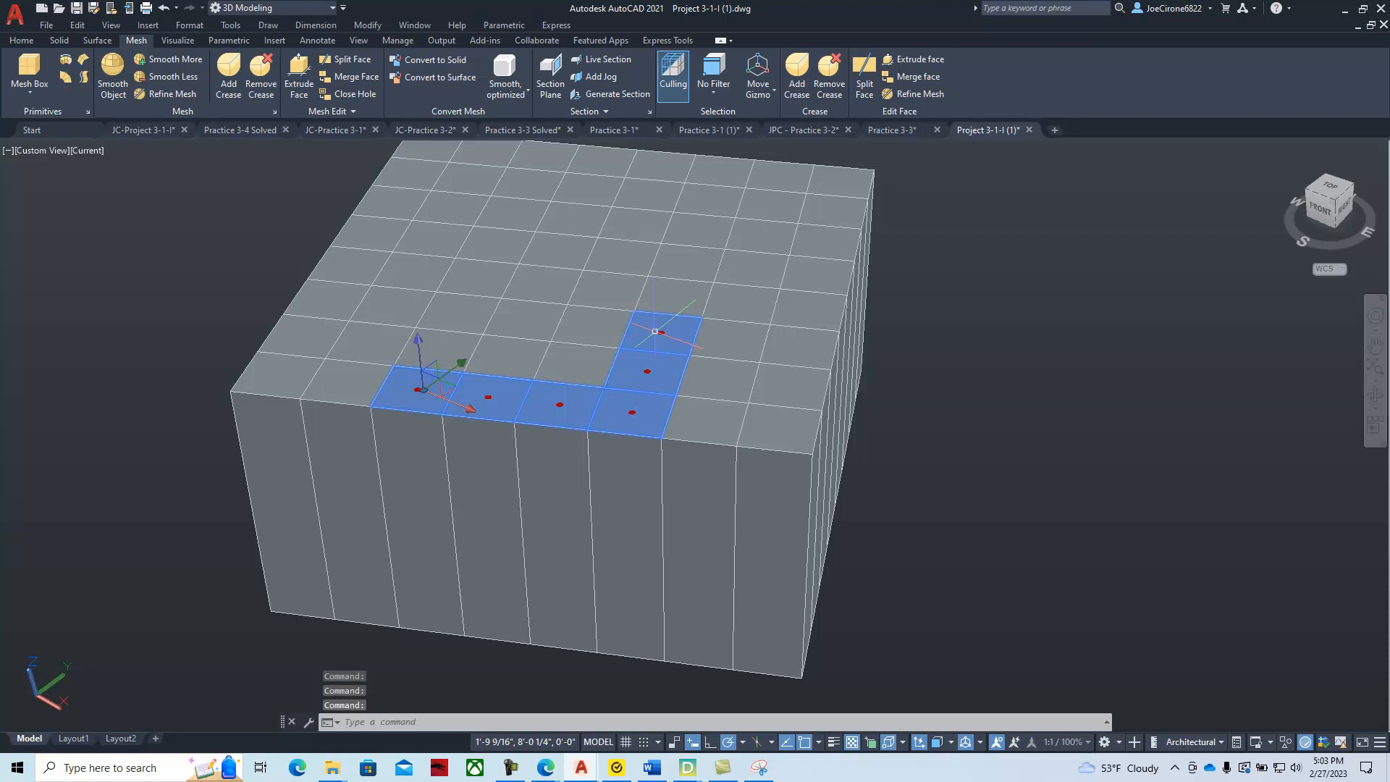
left_click(680, 290, "ctrl")
left_click(687, 256, "ctrl")
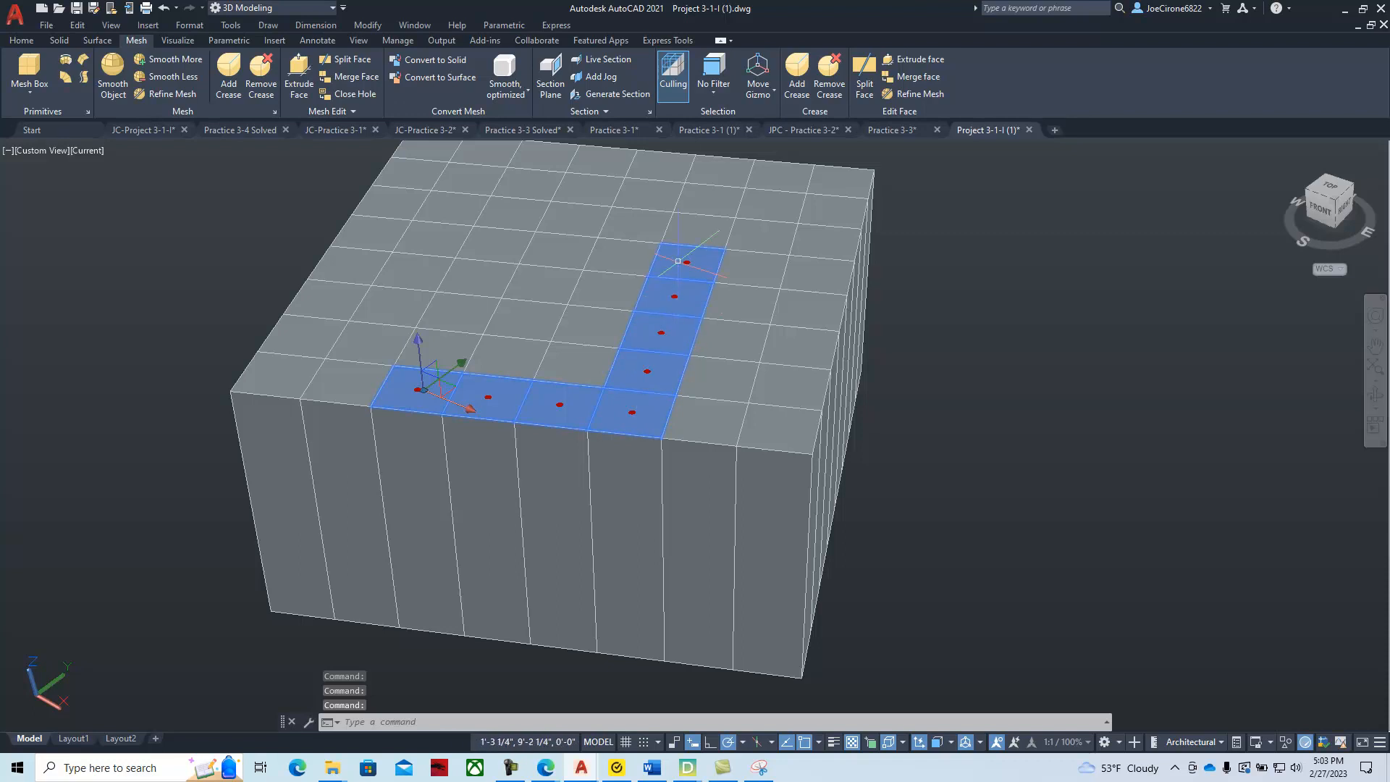
left_click(697, 231, "ctrl")
left_click(635, 226, "ctrl")
left_click(621, 253, "ctrl")
left_click(606, 292, "ctrl")
left_click(607, 322, "ctrl")
left_click(592, 361, "ctrl")
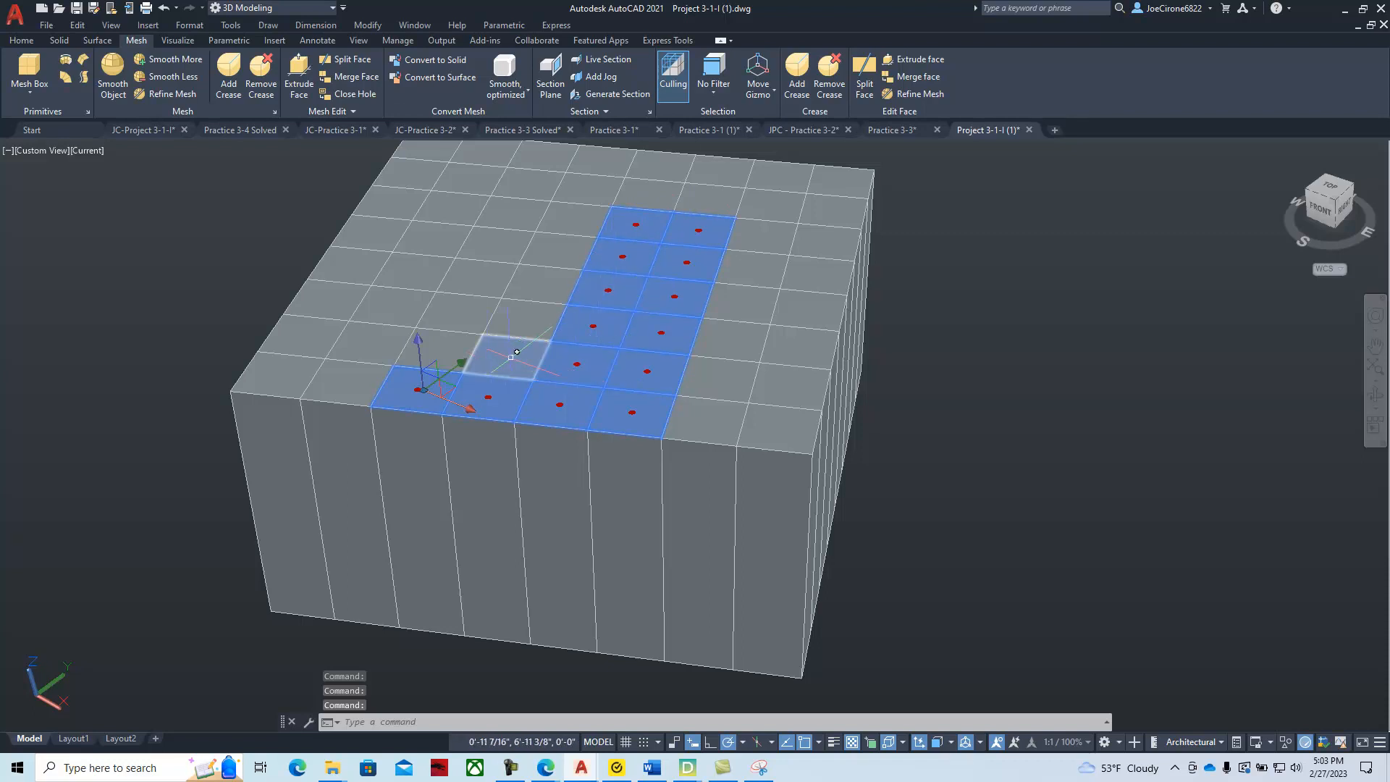
left_click(528, 312, "ctrl")
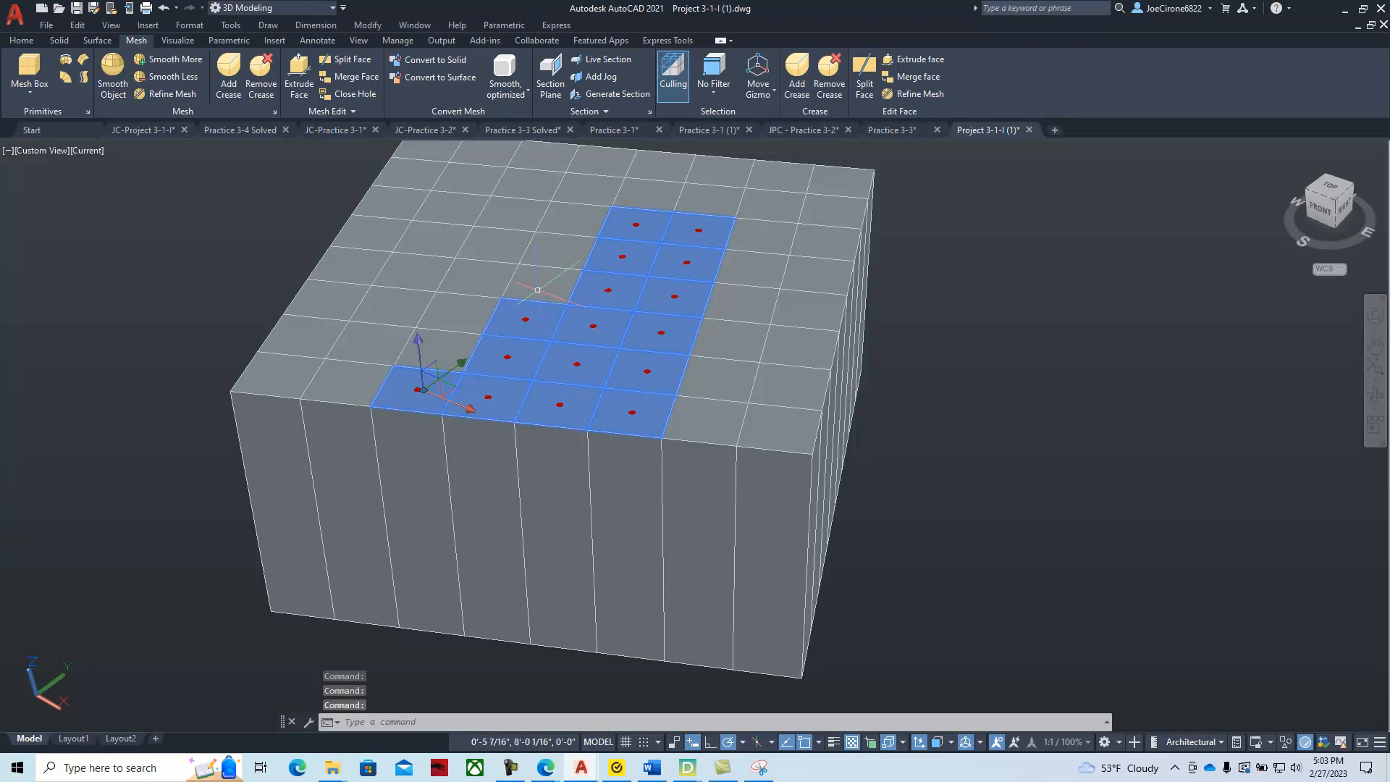
left_click(549, 282, "ctrl")
left_click(561, 247, "ctrl")
left_click(574, 211, "ctrl")
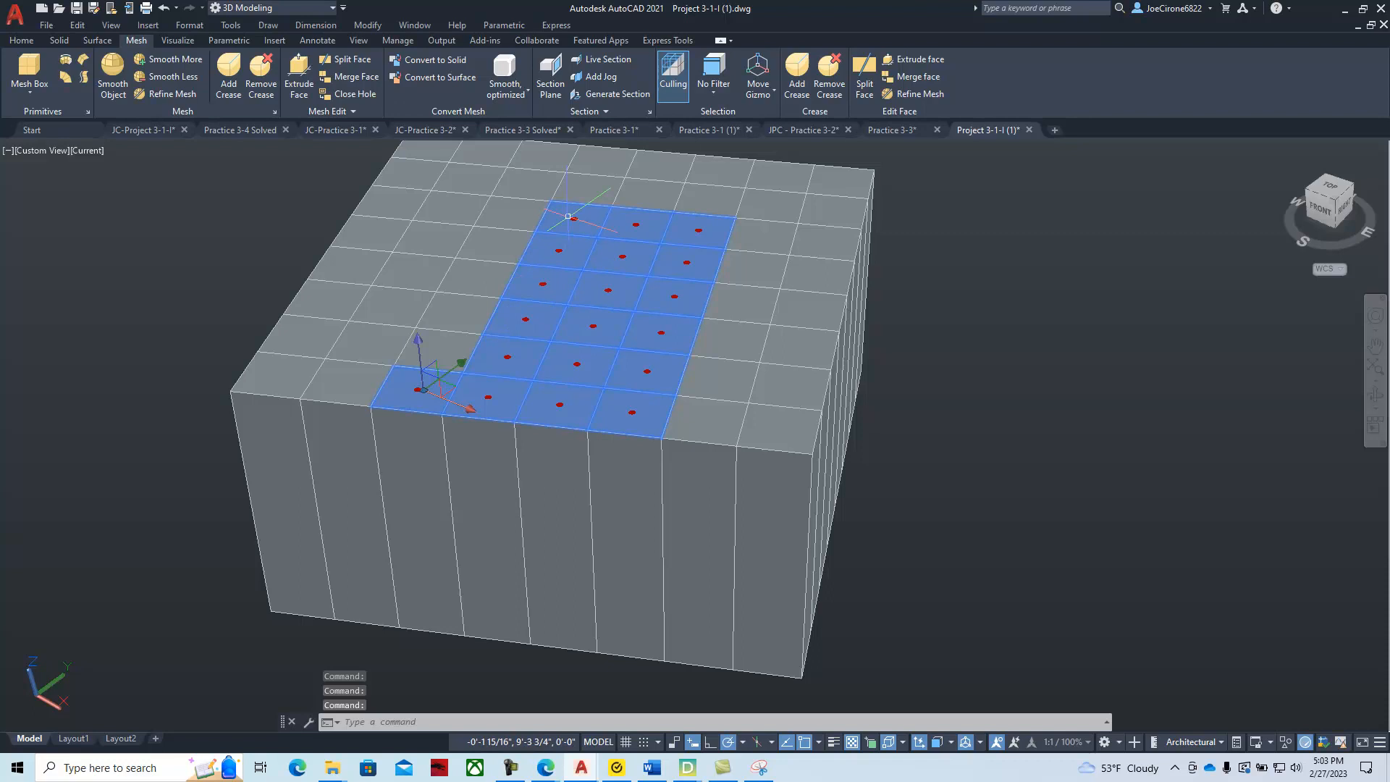
left_click(514, 209, "ctrl")
left_click(496, 244, "ctrl")
left_click(476, 276, "ctrl")
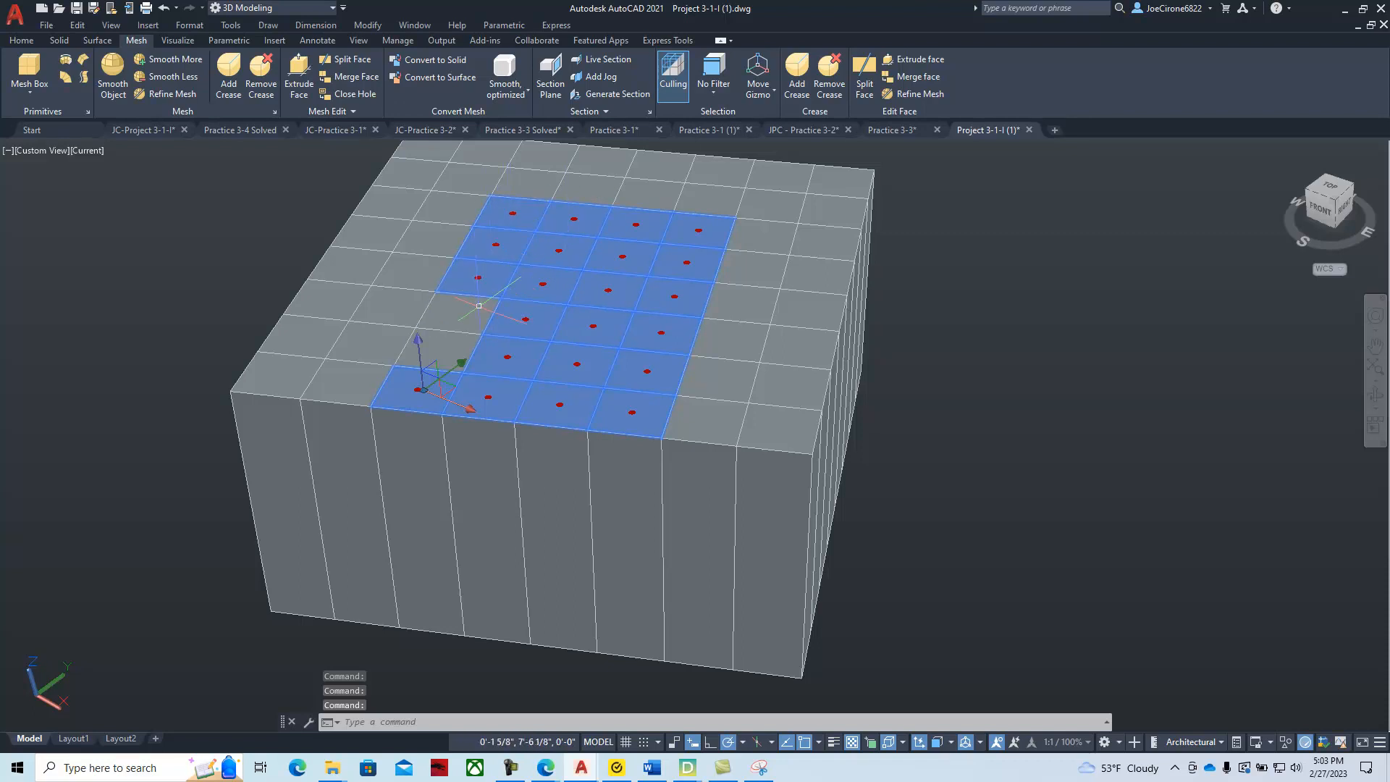
left_click(468, 310, "ctrl")
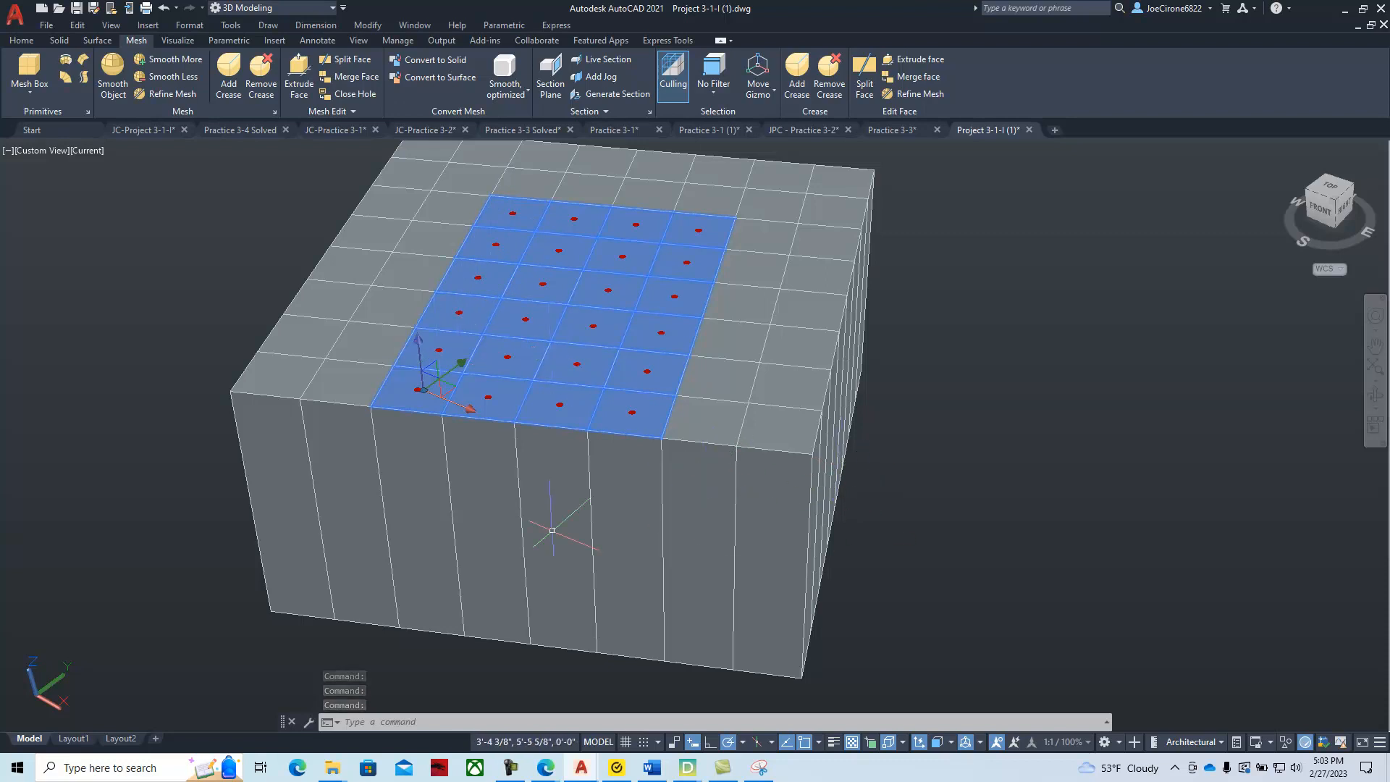
Move the selected seat faces 13 inches downward along the gizmo's Z axis.
left_click(418, 340)
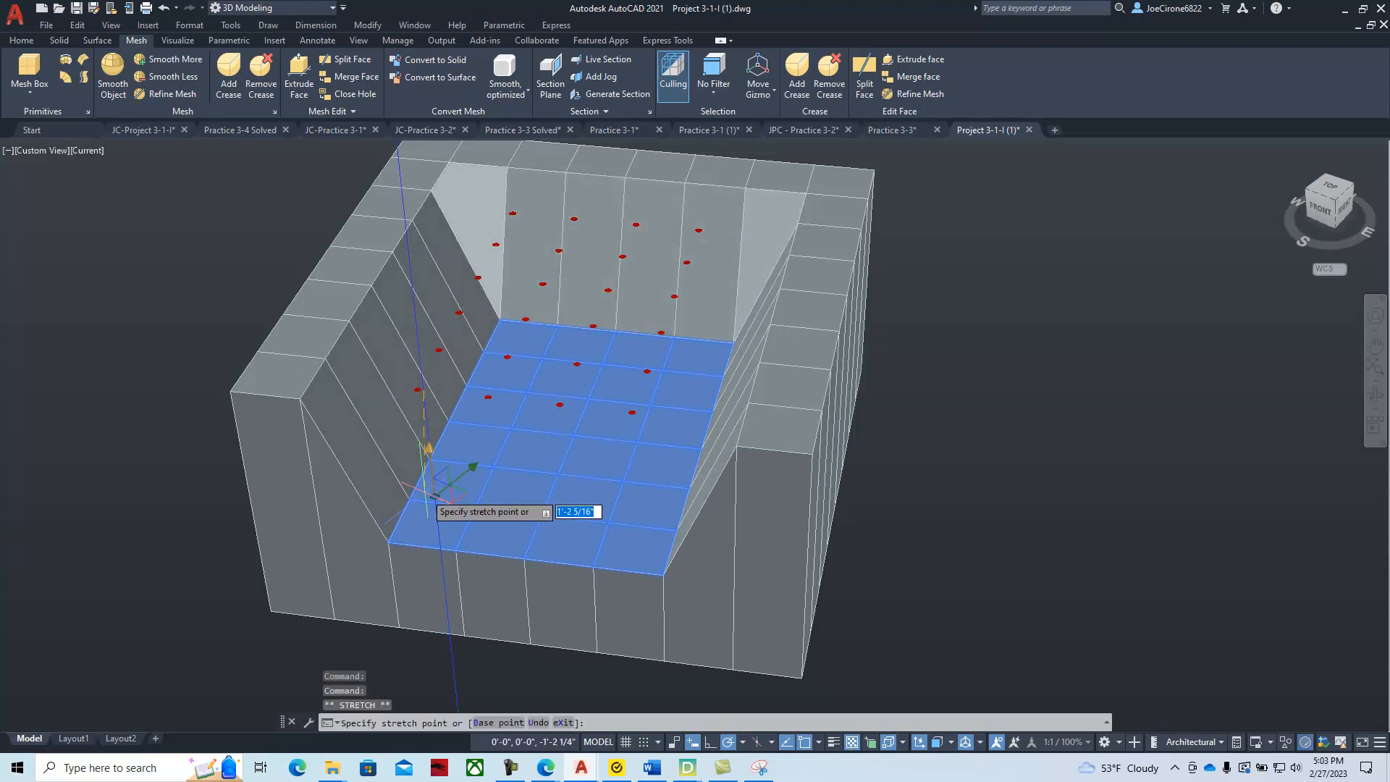
type("13")
key("Return")
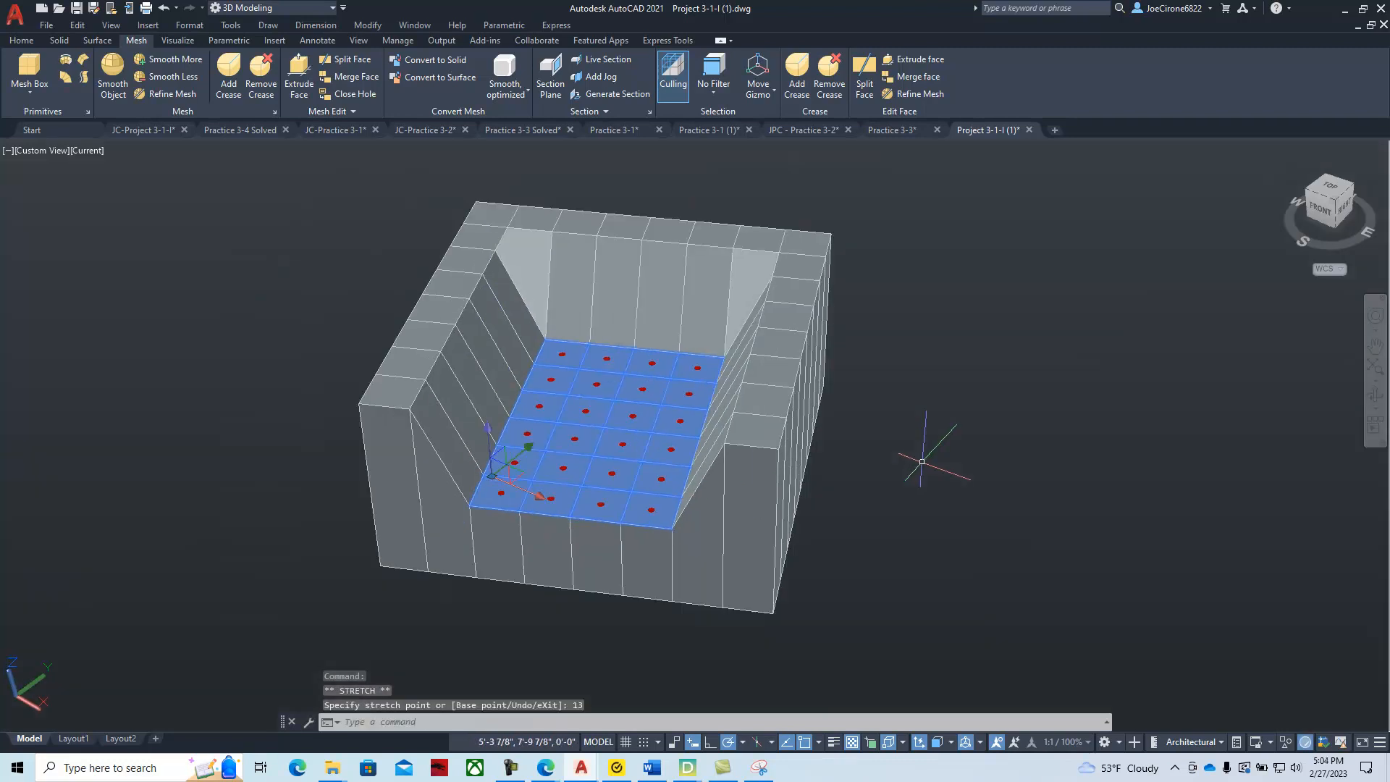
Check the PDF exercise for which armrest edges to select and how far to move them, and return to the AutoCAD drawing.
left_click(546, 767)
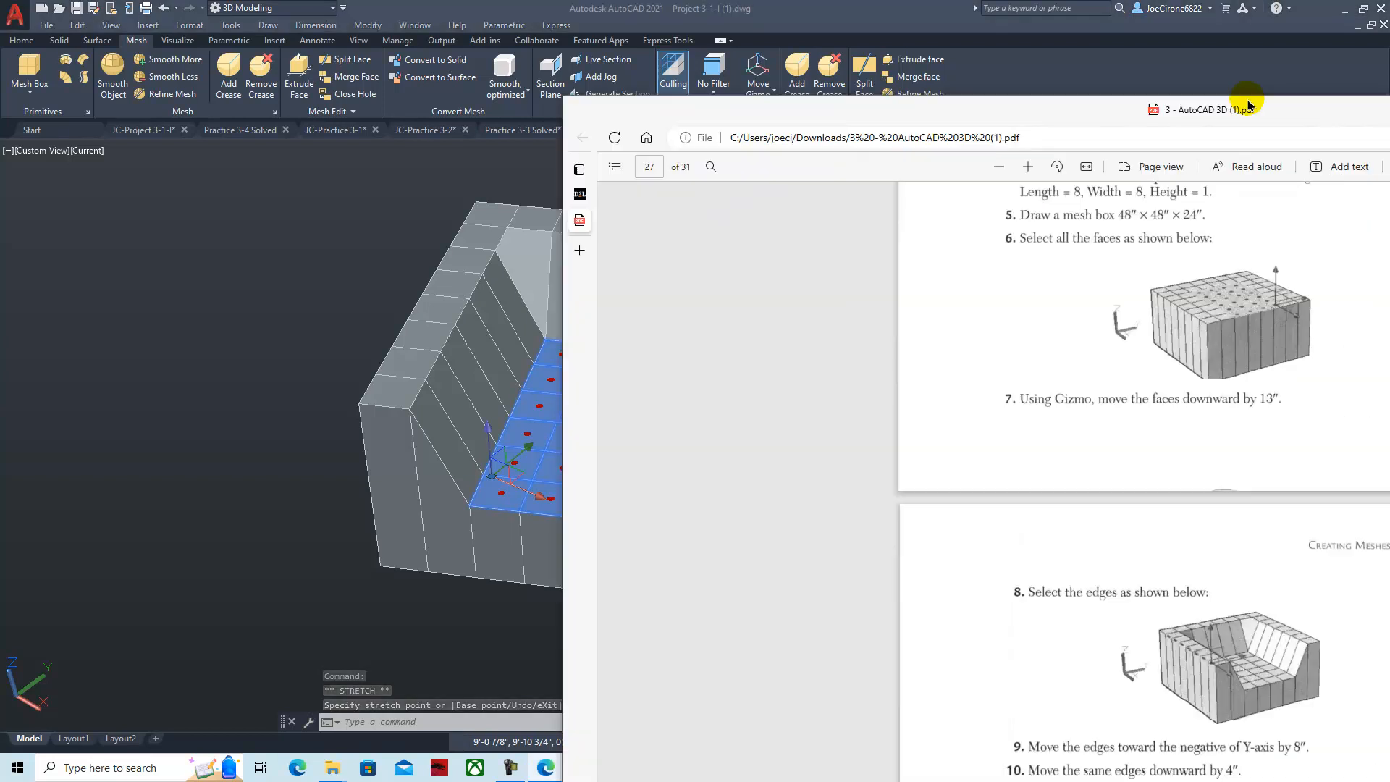
scroll(667, 543, "down", 3)
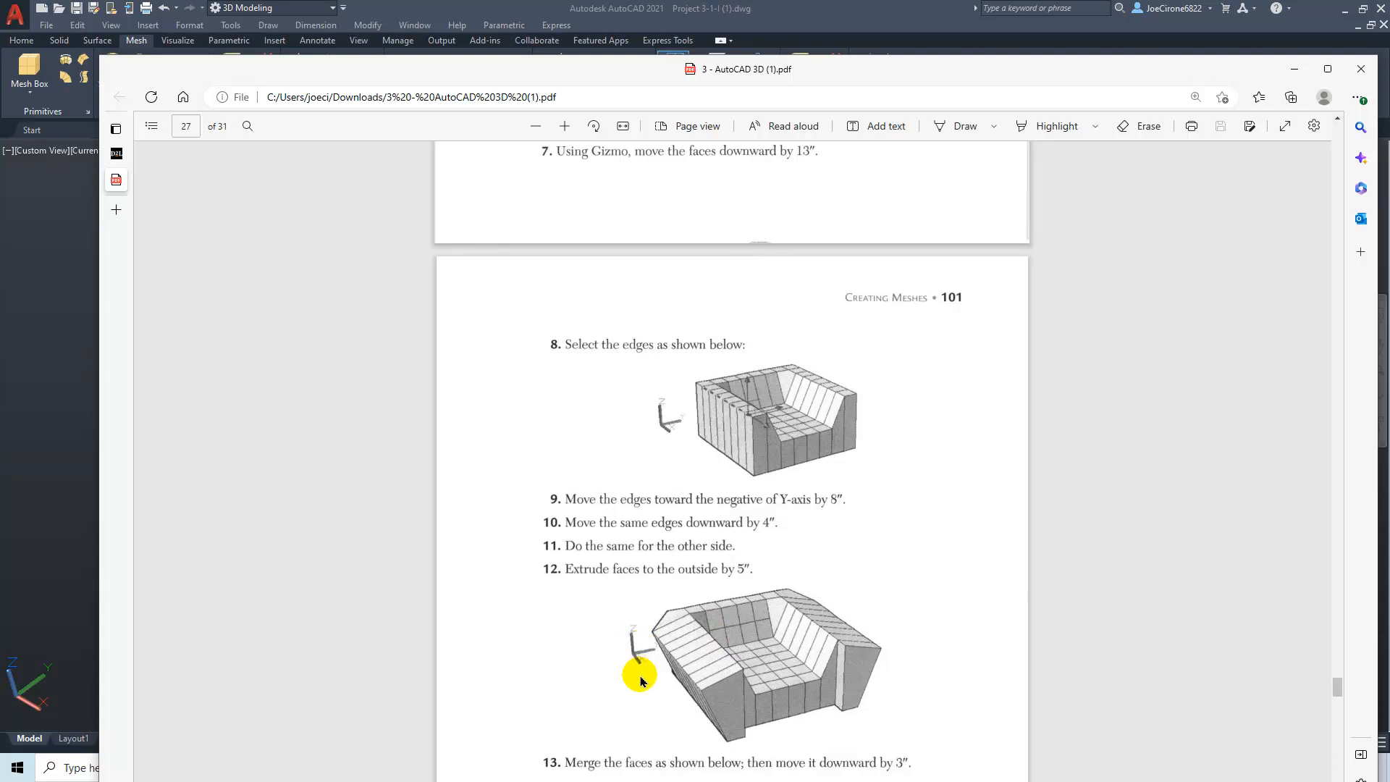
left_click_drag(872, 69, 1389, 87)
left_click(974, 391)
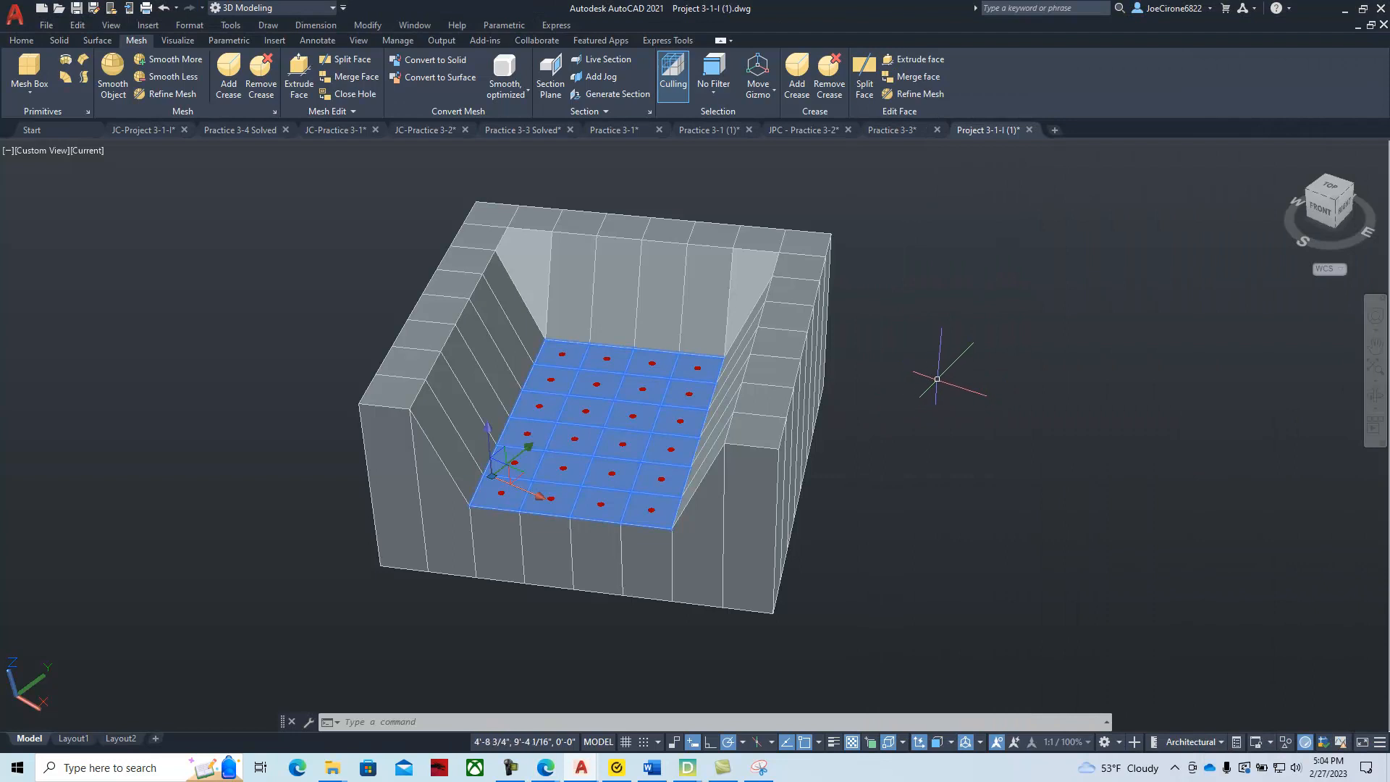
Clear the seat face selection and set the subobject selection filter to Edge.
key("Escape")
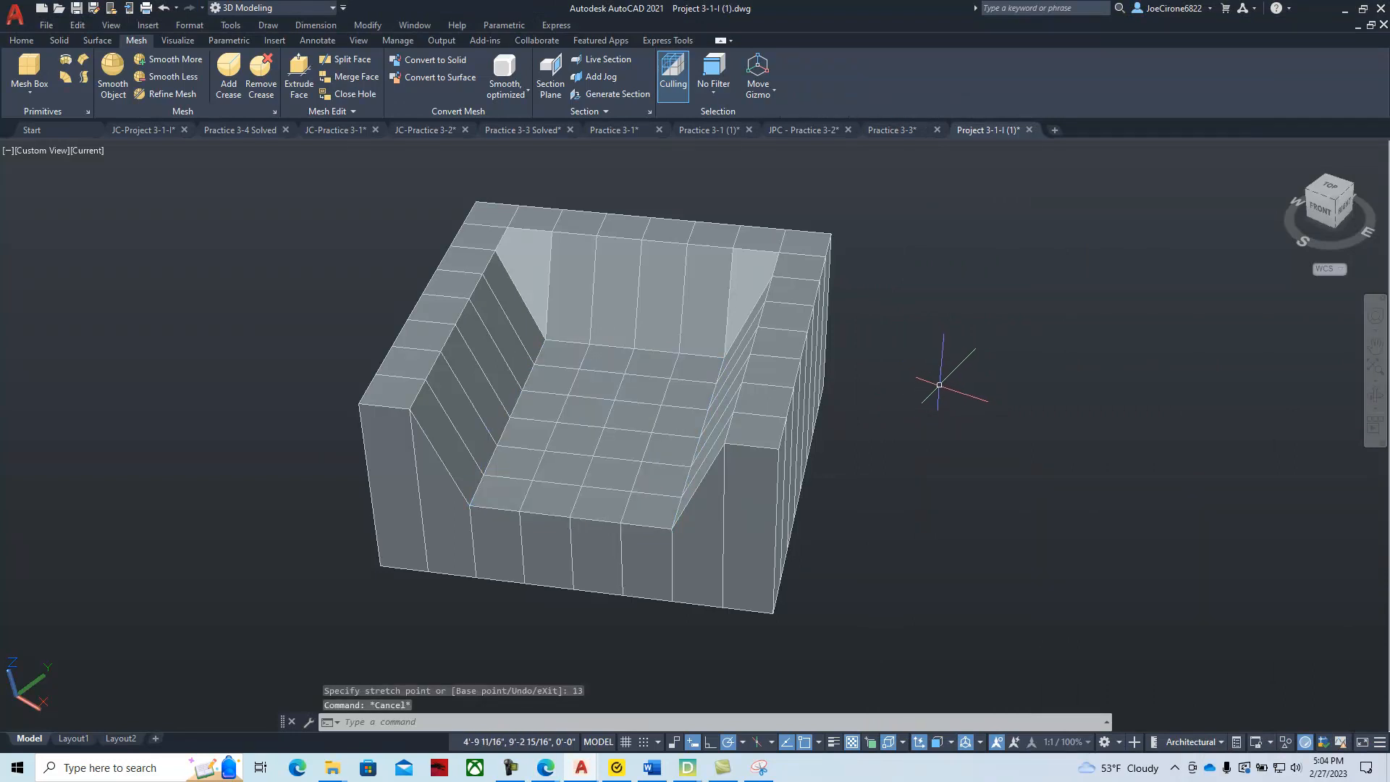
middle_click_drag(157, 454, 285, 468, "shift")
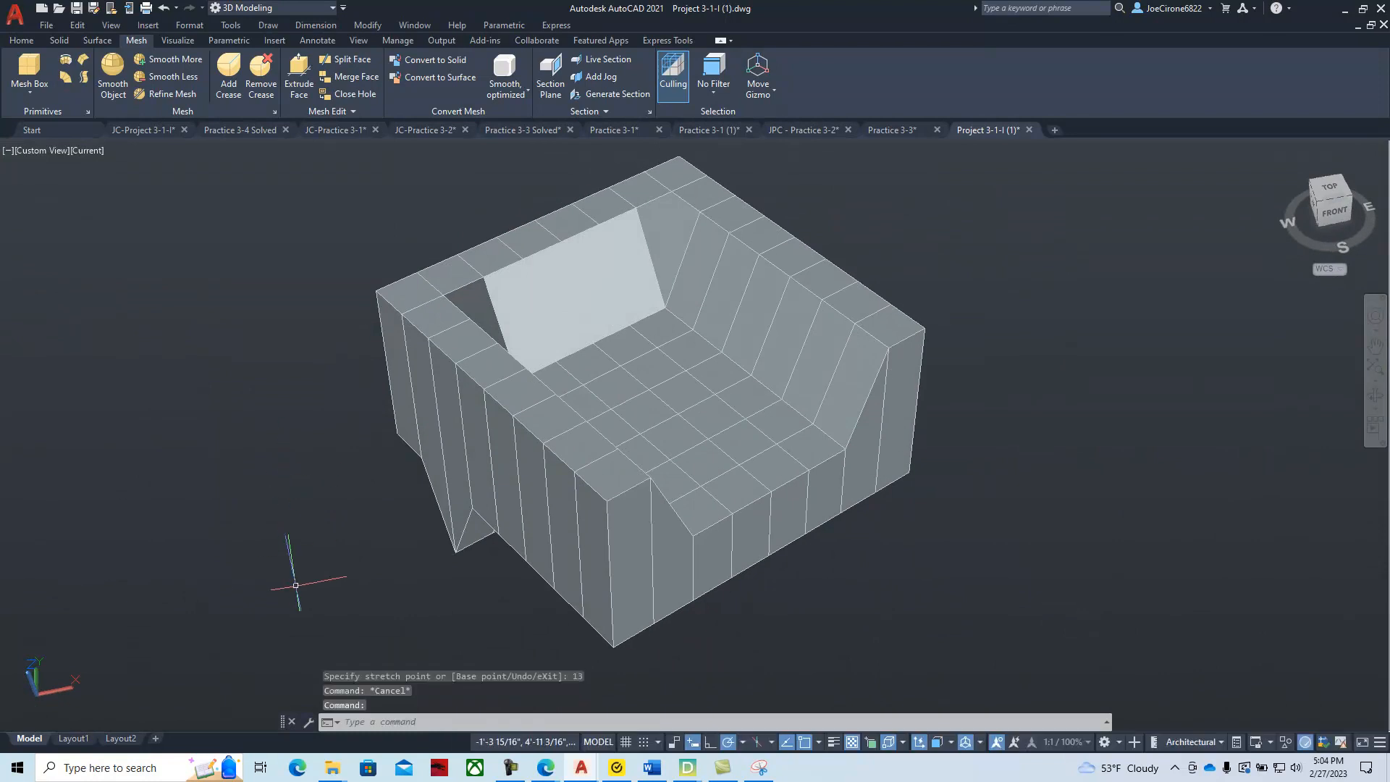
scroll(431, 452, "up", 1)
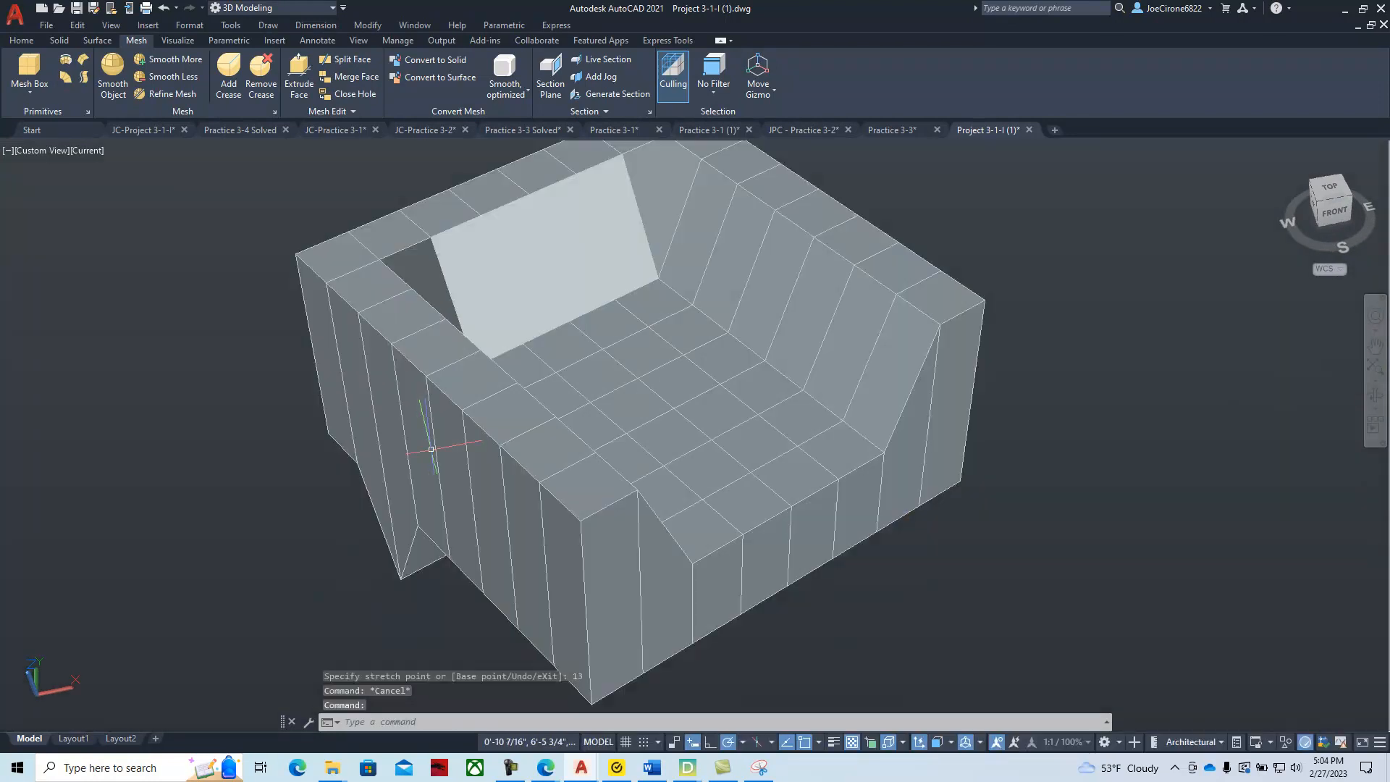
scroll(688, 420, "down", 1)
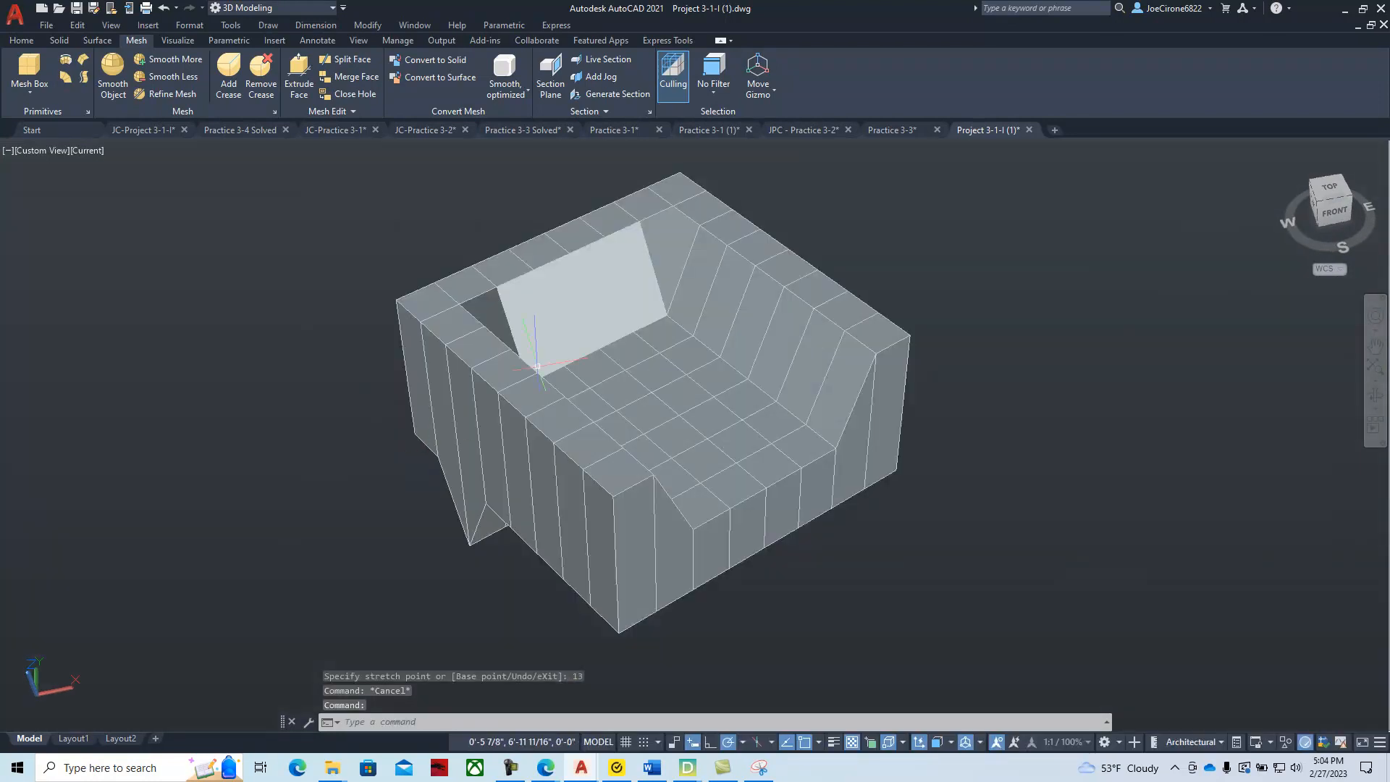
left_click(721, 96)
left_click(728, 176)
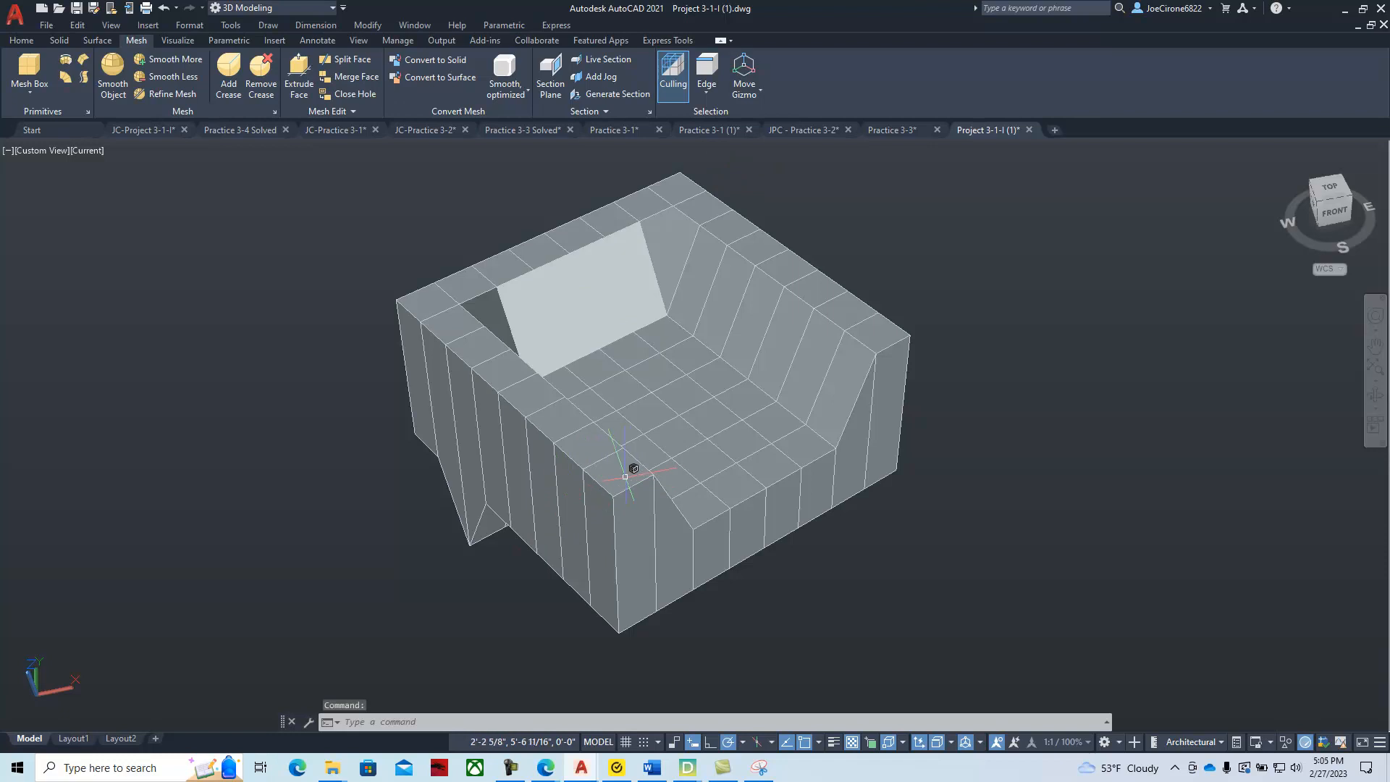
Try to select the outer top edge of the left armrest near its front corner.
left_click(607, 479)
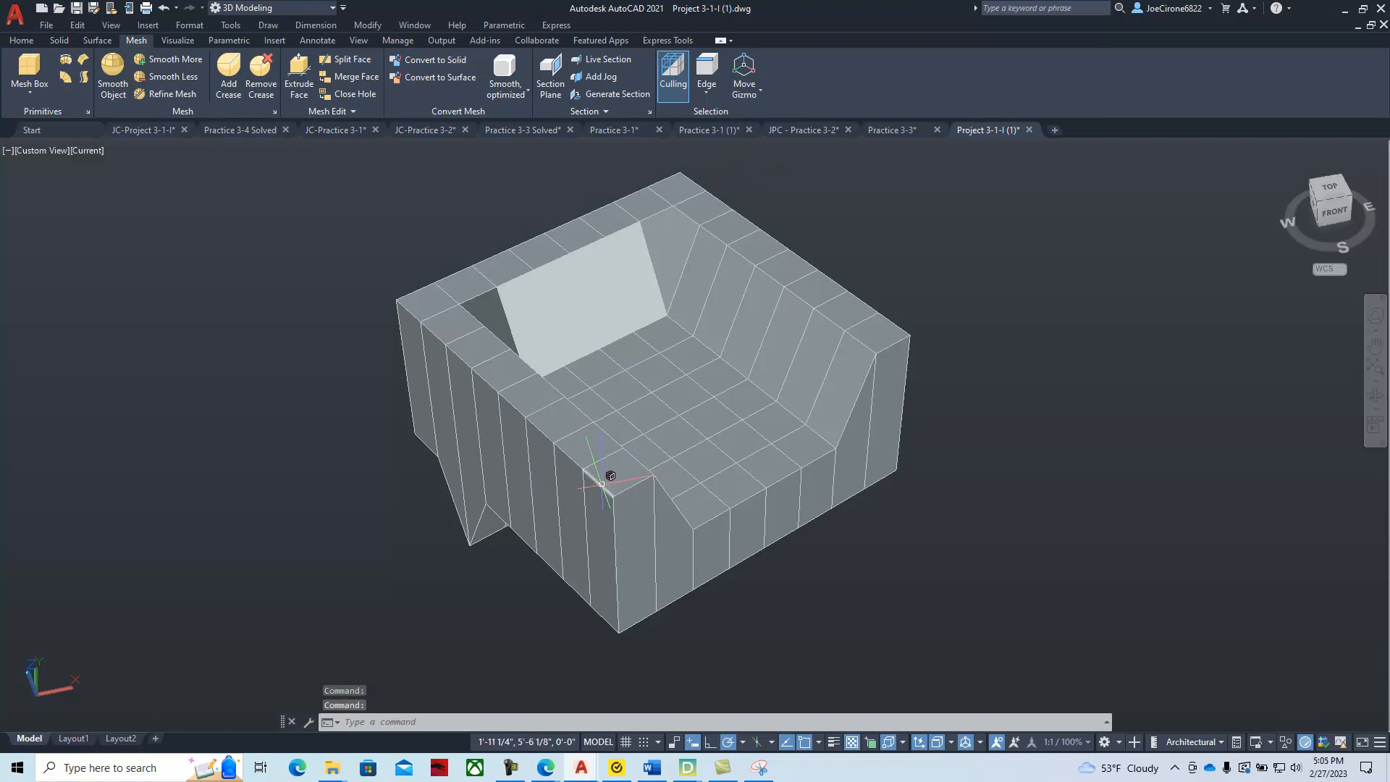
left_click(601, 483)
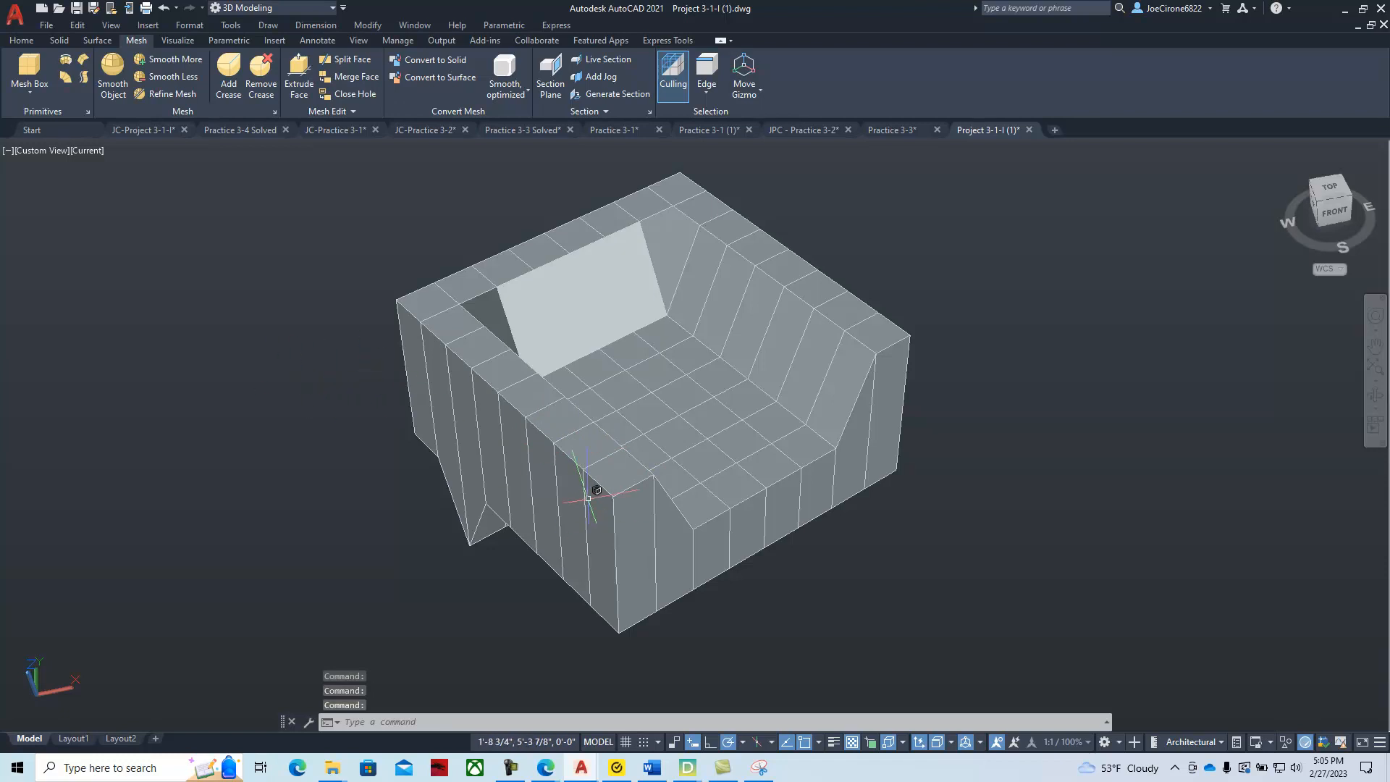
scroll(588, 498, "up", 2)
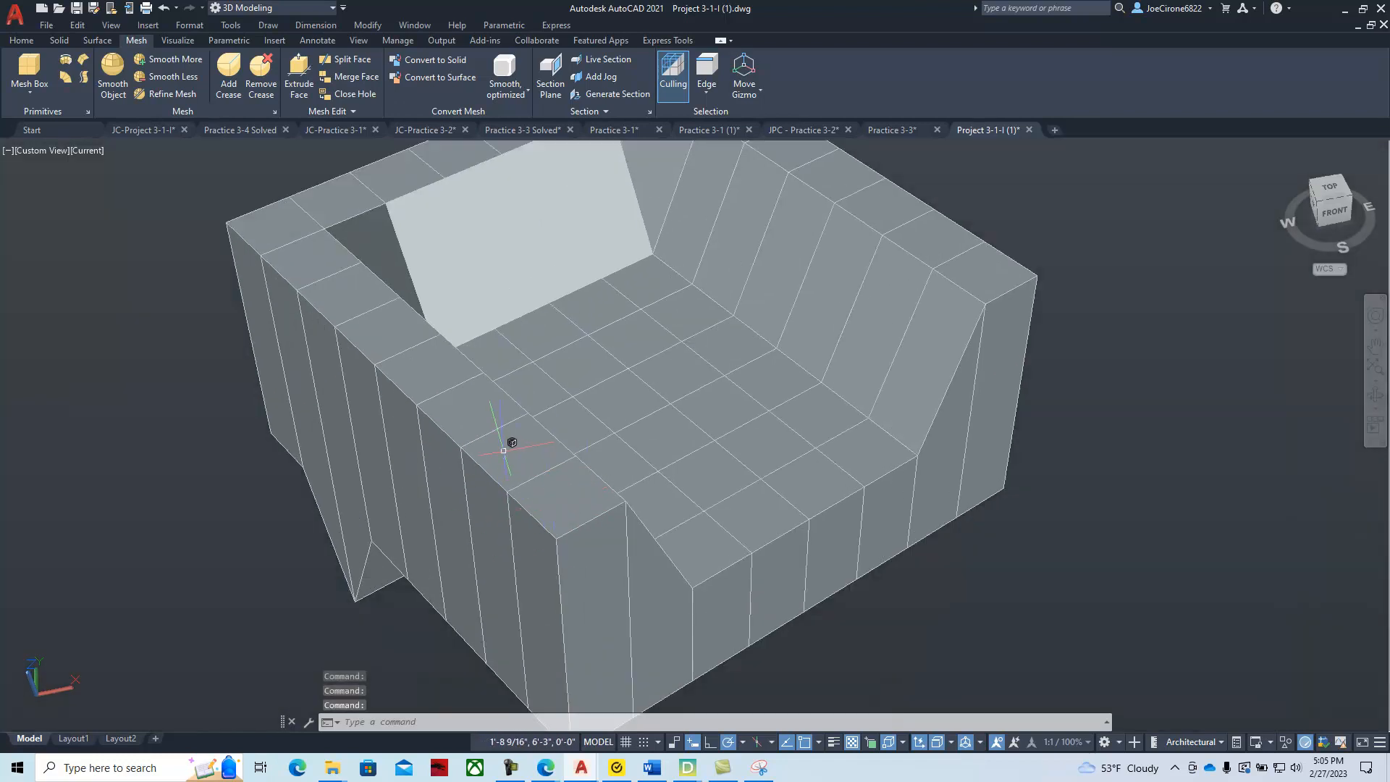
Select the seven top faces of the left armrest from the front, leaving the rearmost face unselected.
left_click(560, 493)
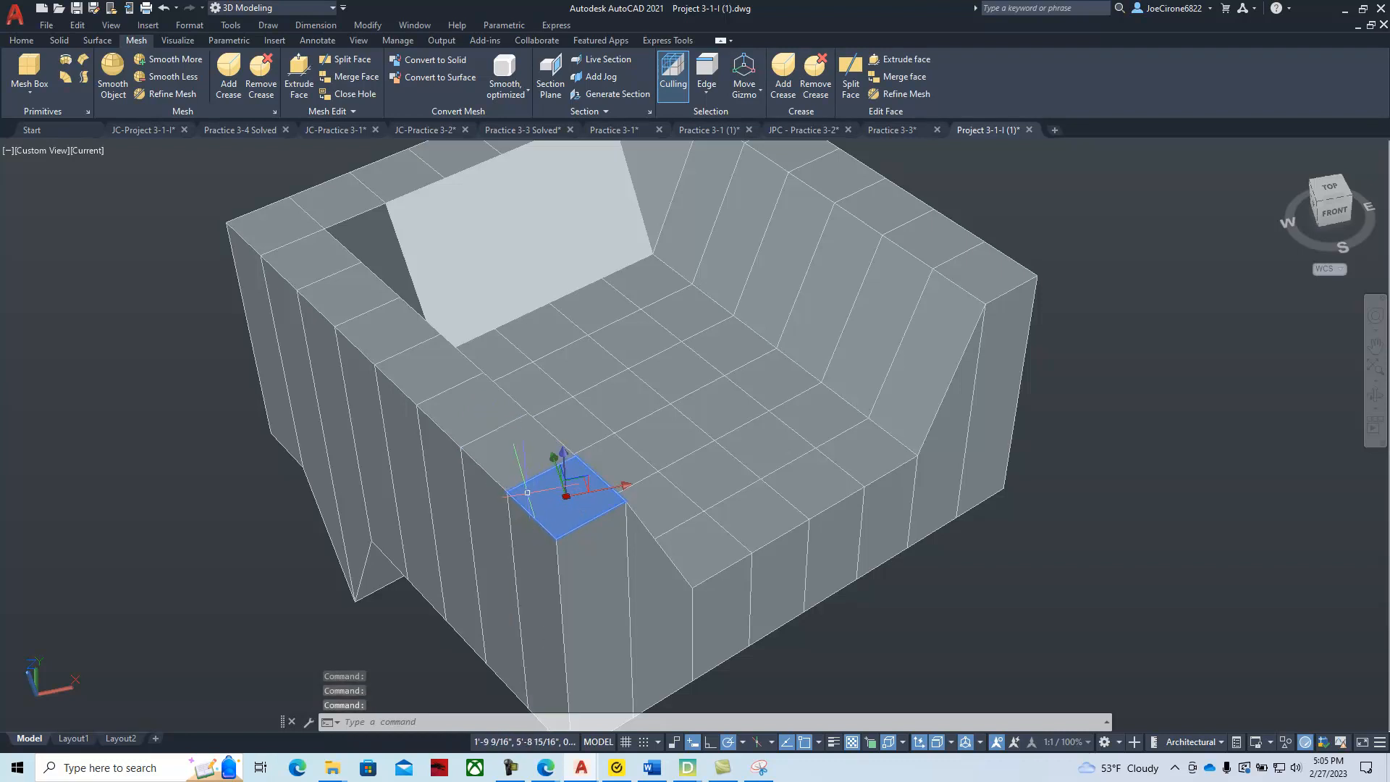
left_click(510, 456)
left_click(467, 407)
left_click(438, 378)
left_click(391, 334)
left_click(356, 297)
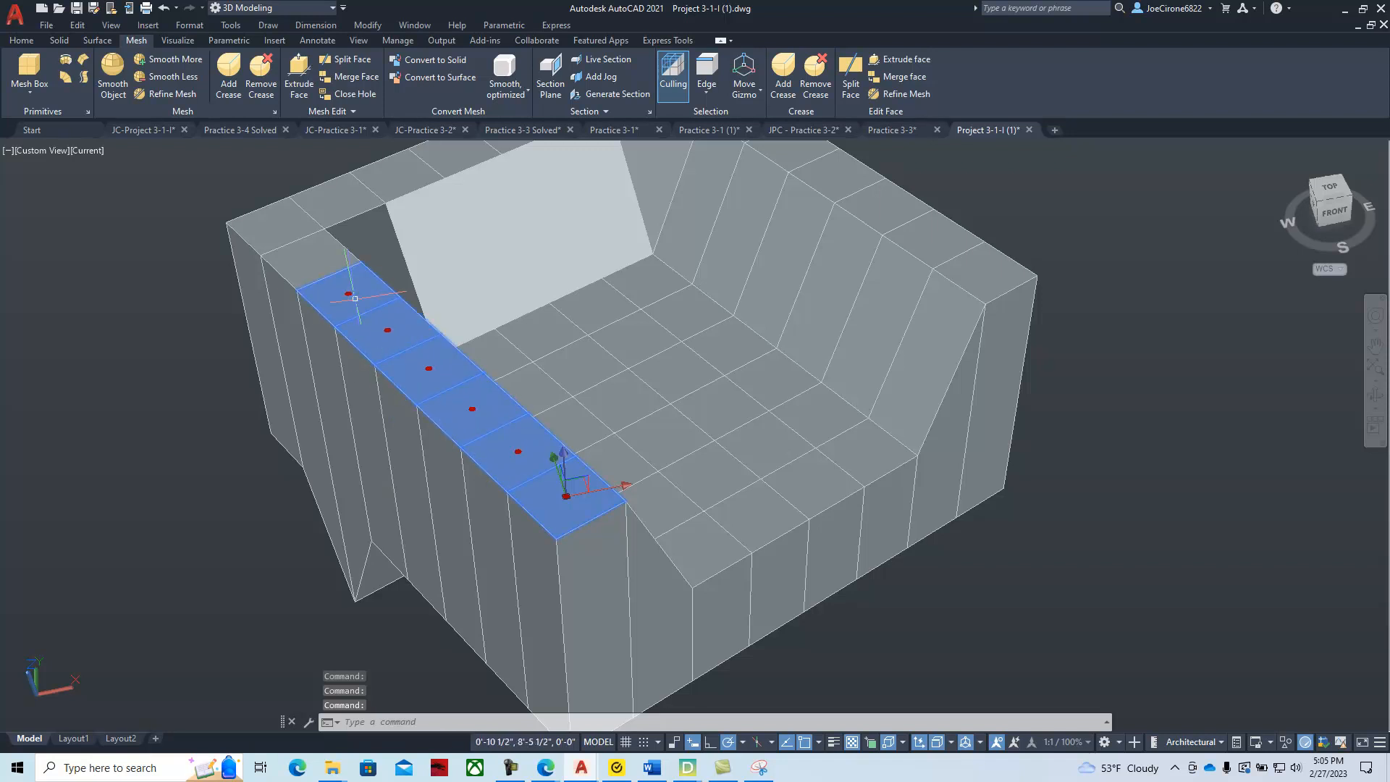
left_click(309, 259)
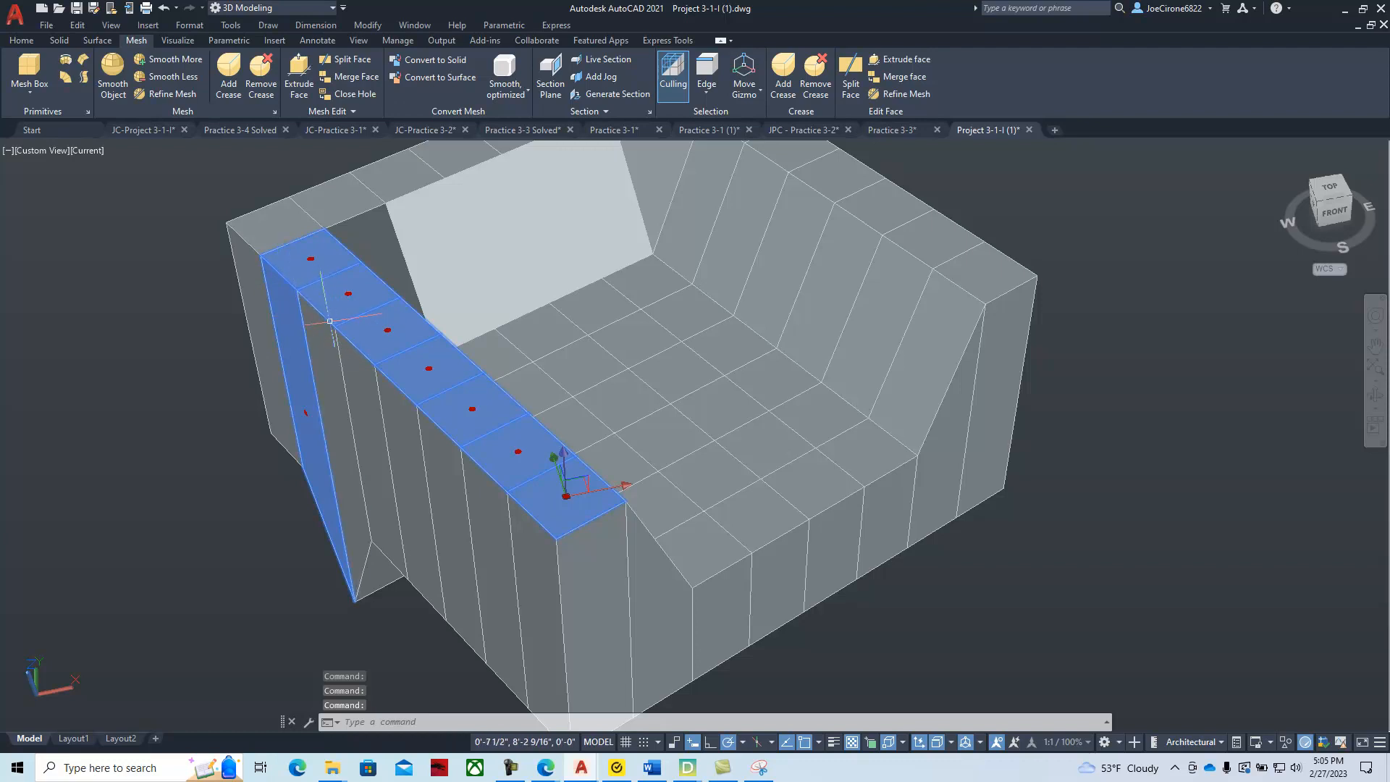
Add the seven outer side faces below the selected armrest top faces to the selection.
left_click(362, 388)
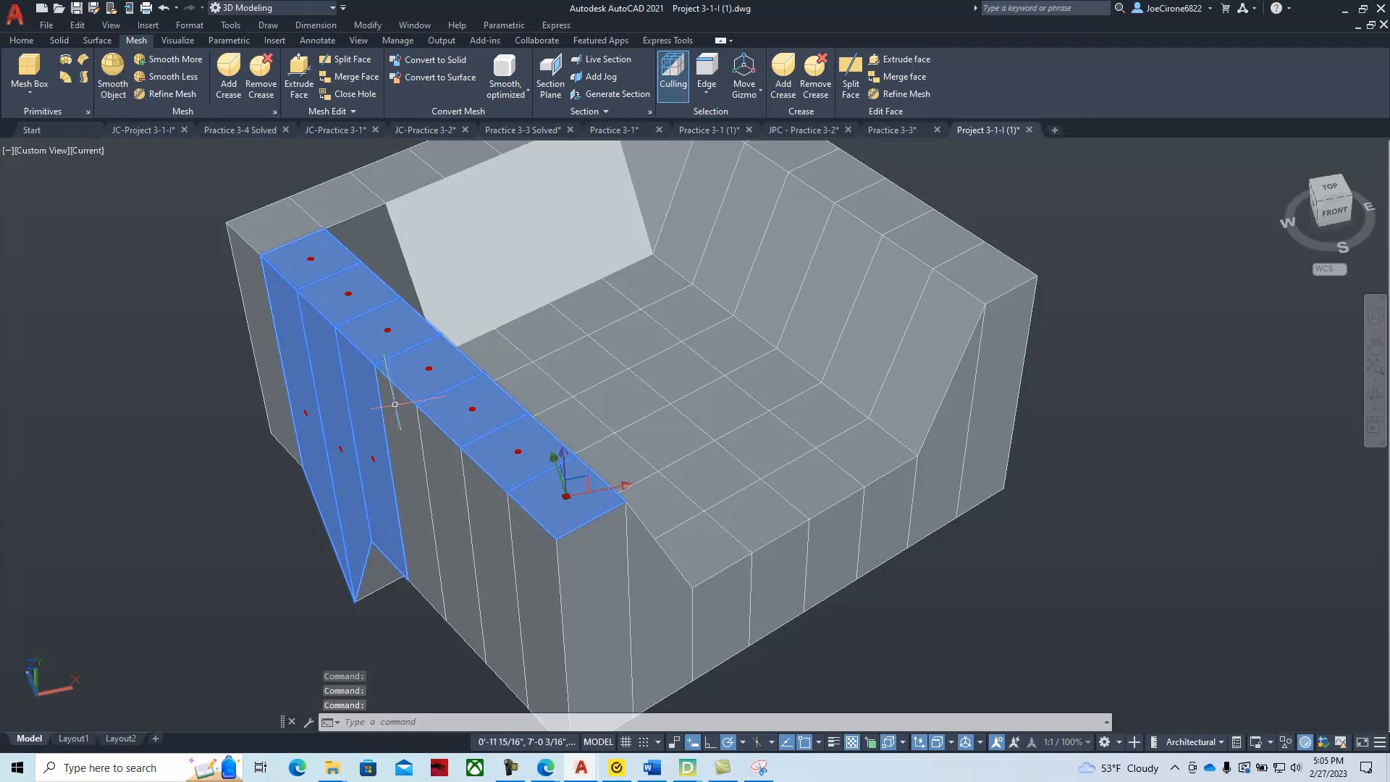
left_click(405, 423)
left_click(443, 453)
left_click(476, 493)
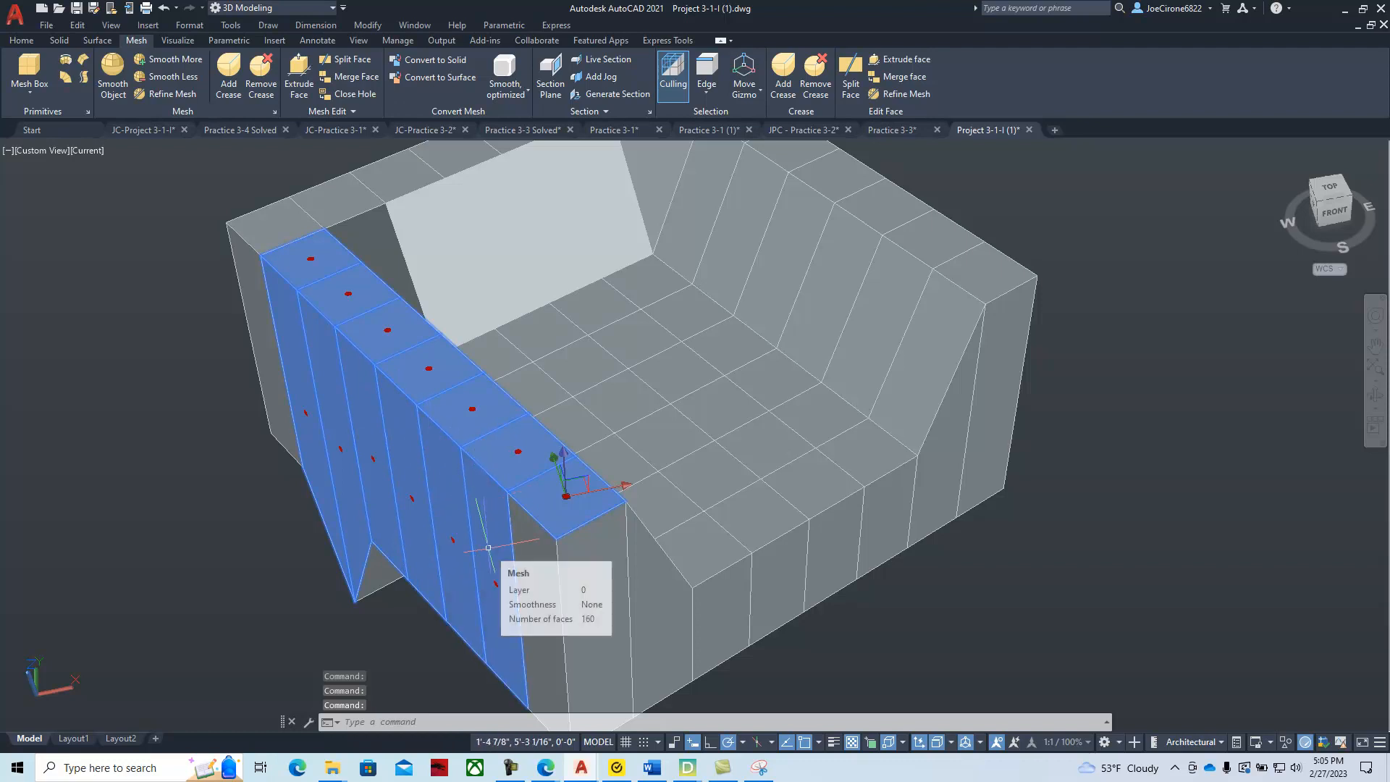
left_click(526, 541)
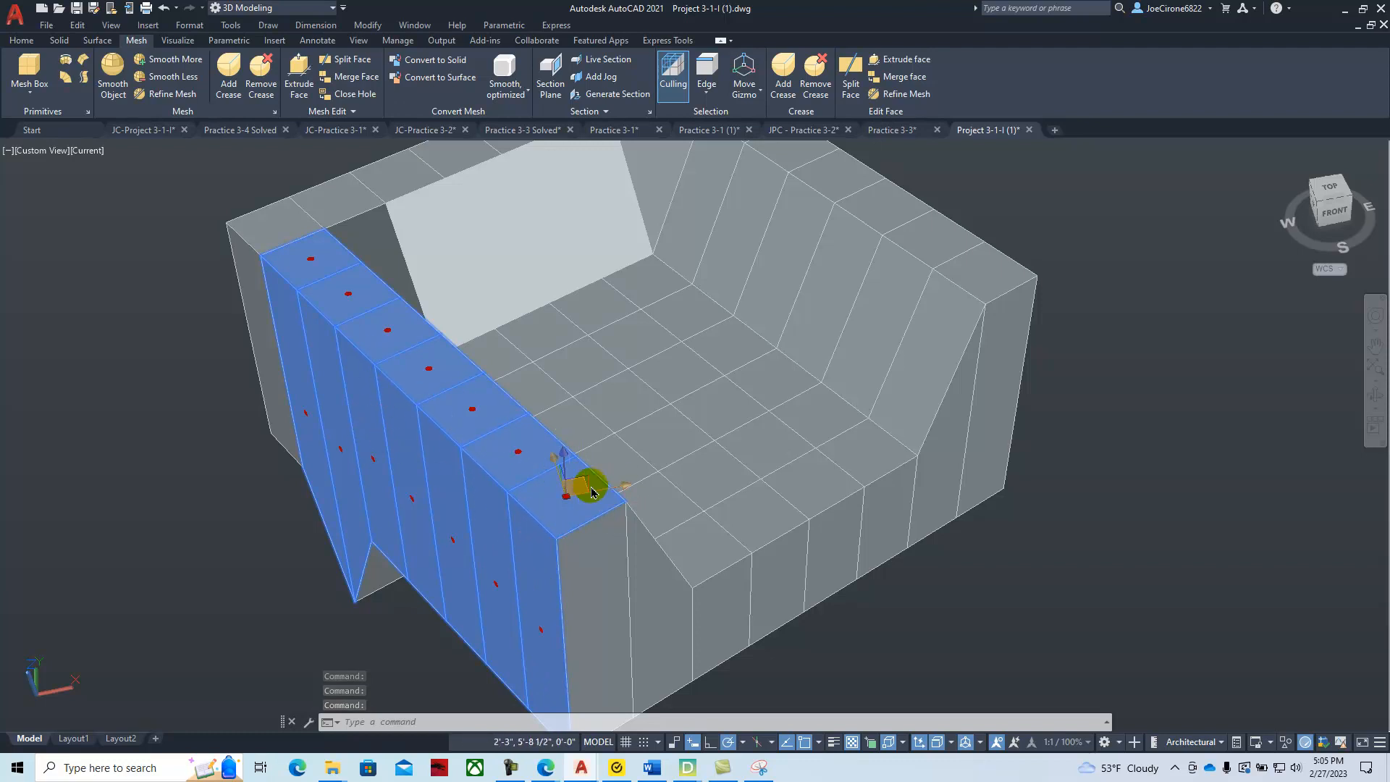
Move the selected armrest faces 8 inches outward along the gizmo's negative X axis.
left_click(624, 490)
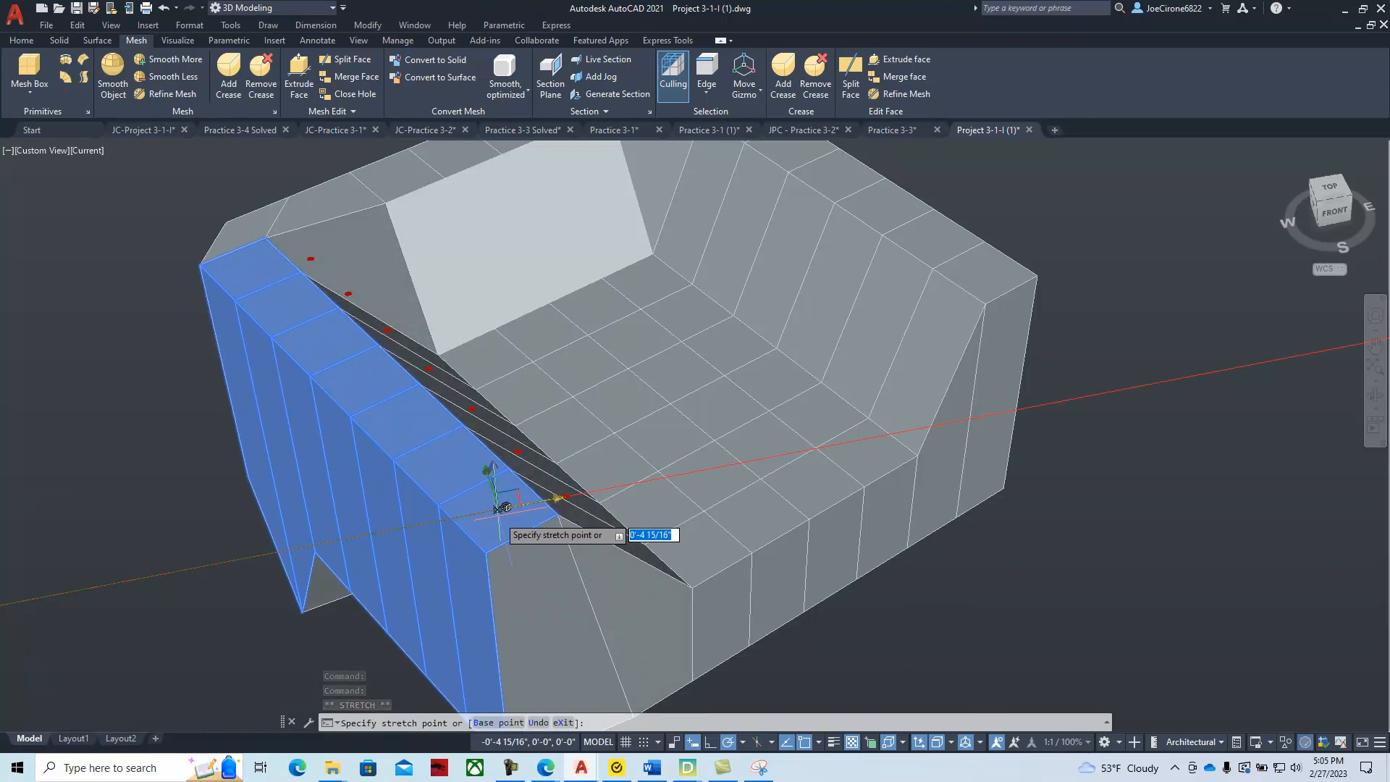
type("8")
key("Return")
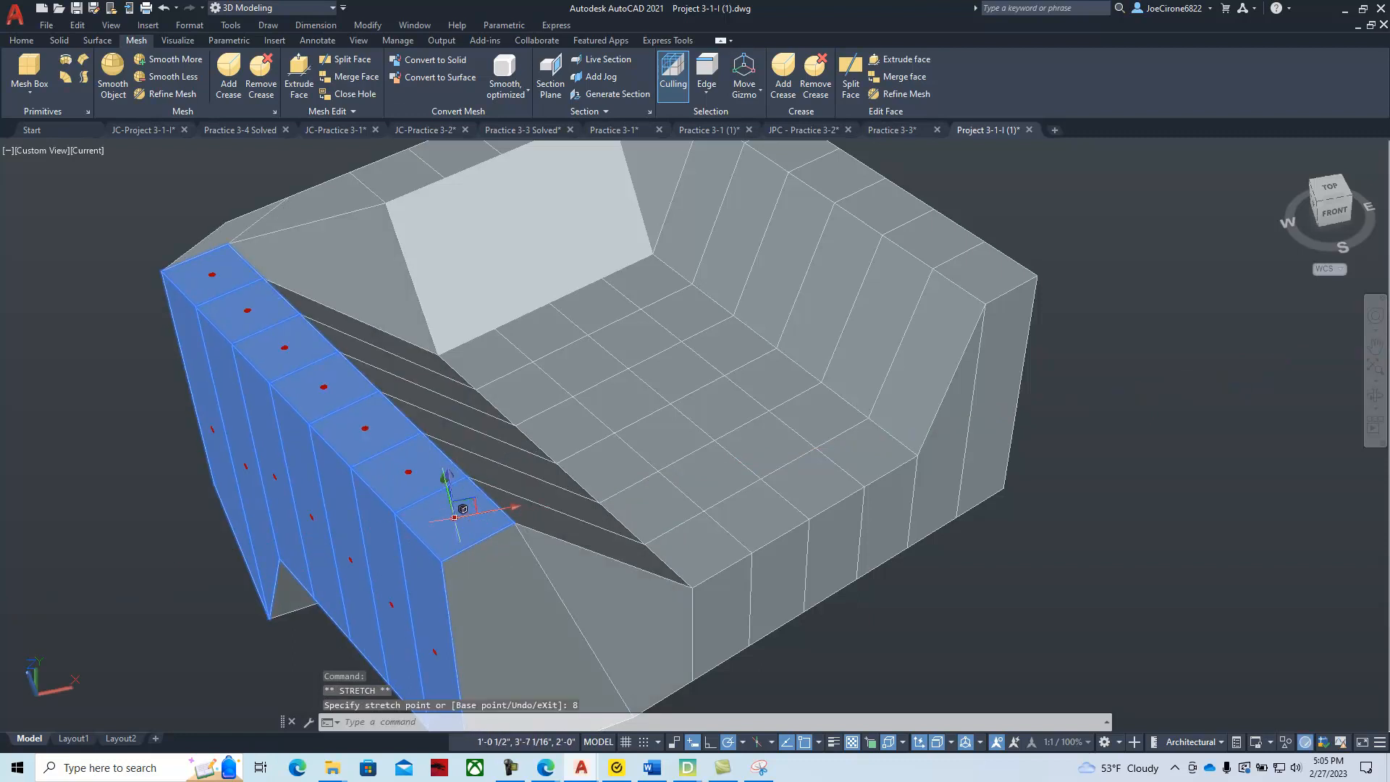
Move the selected left armrest faces 4 inches downward along the gizmo's Z axis and clear the selection.
left_click(450, 477)
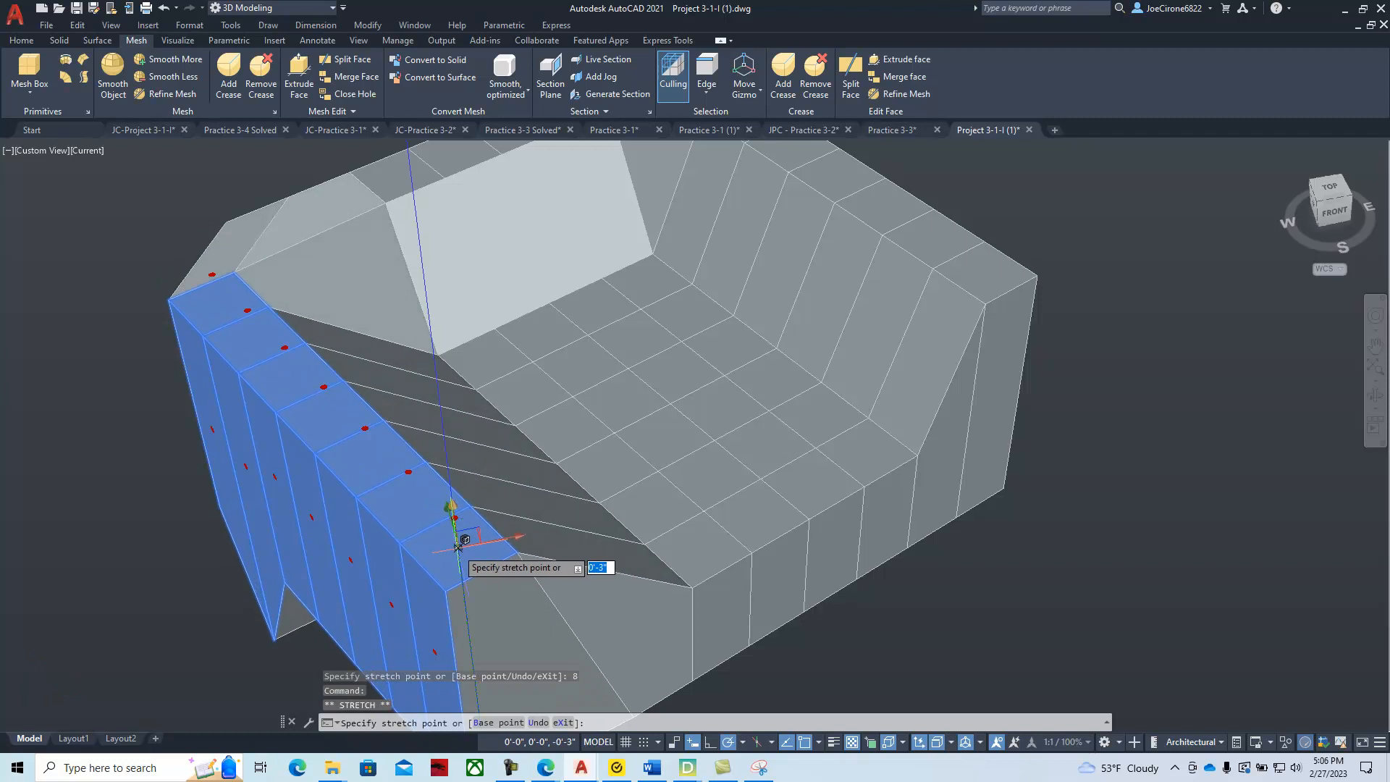
type("4")
key("Return")
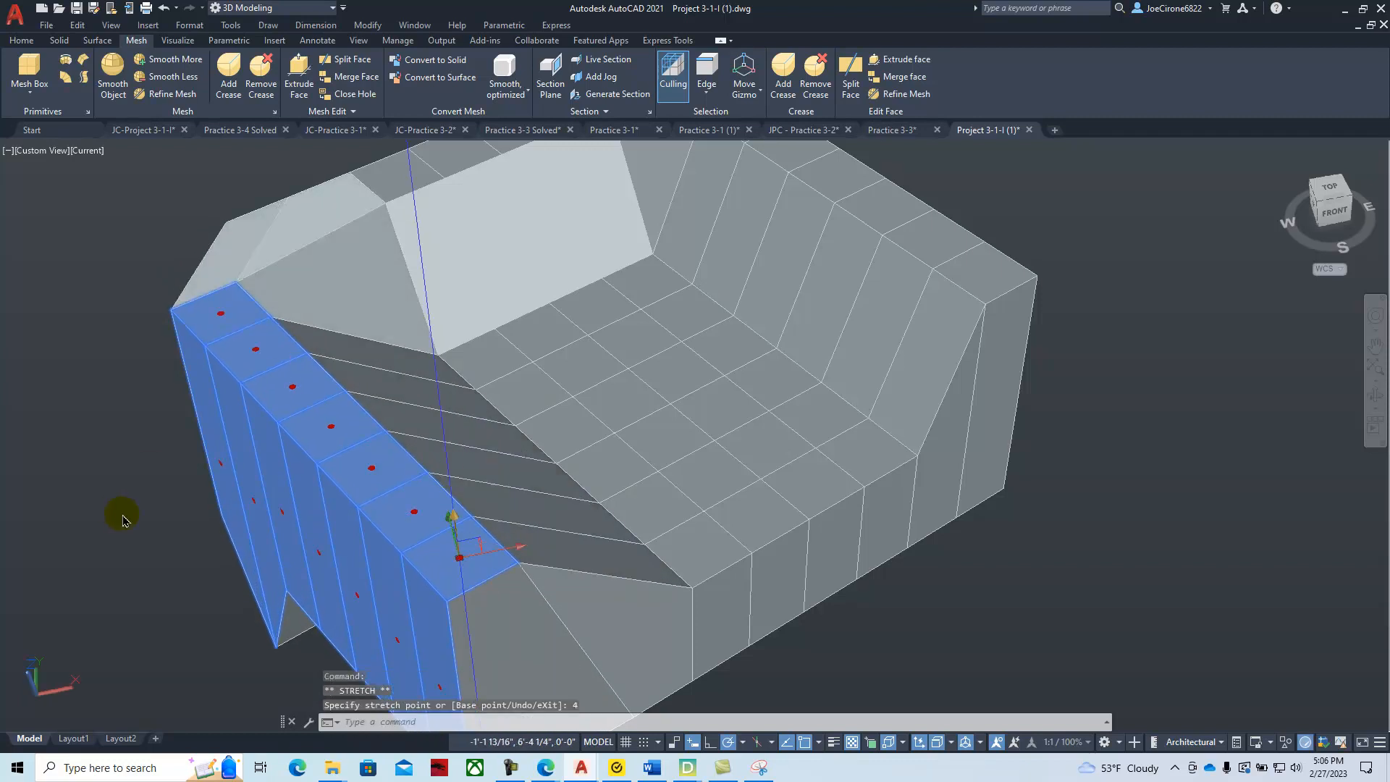
key("Escape")
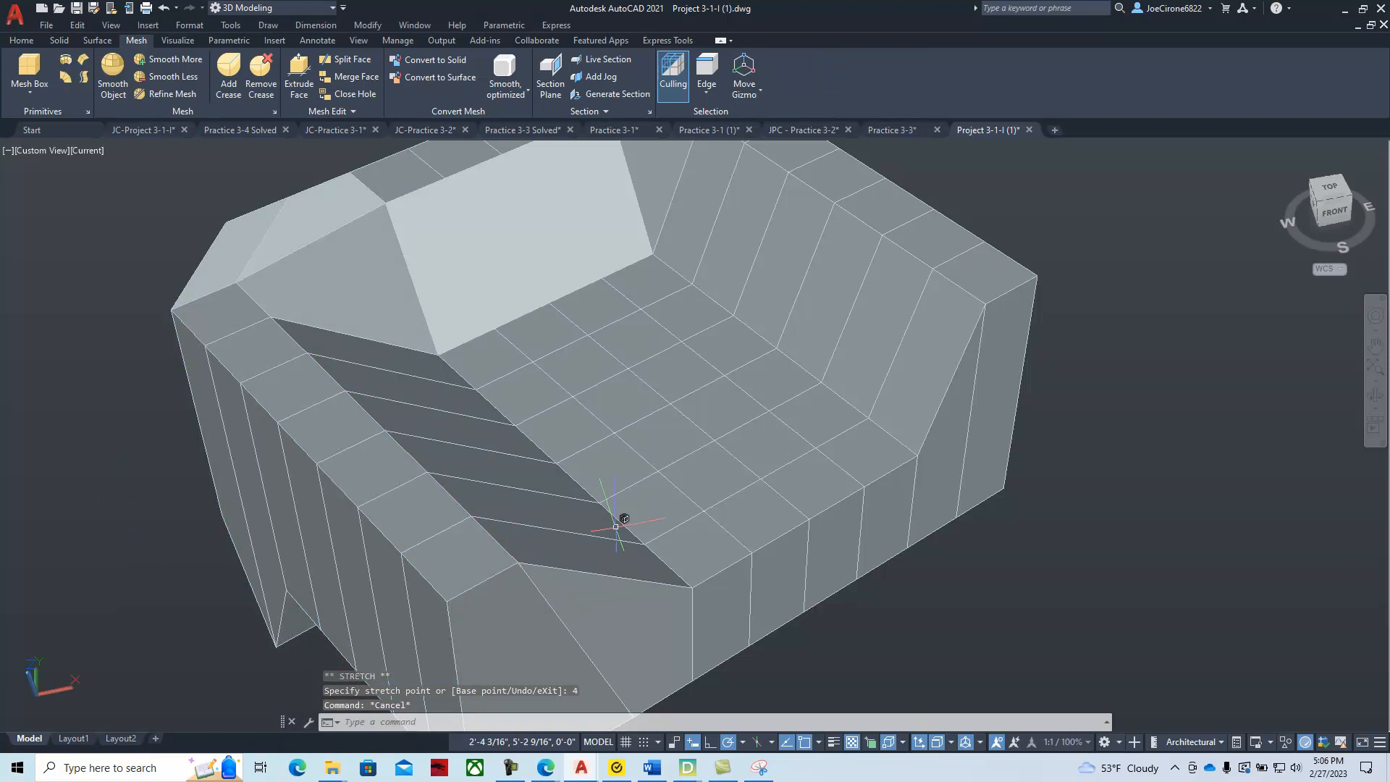
Select the seven top faces of the right armrest from the front, leaving the rearmost face unselected.
scroll(621, 517, "down", 2)
mouse_move(756, 559)
middle_mouse_down("shift")
mouse_move(507, 555)
mouse_move(521, 550)
middle_mouse_up("shift")
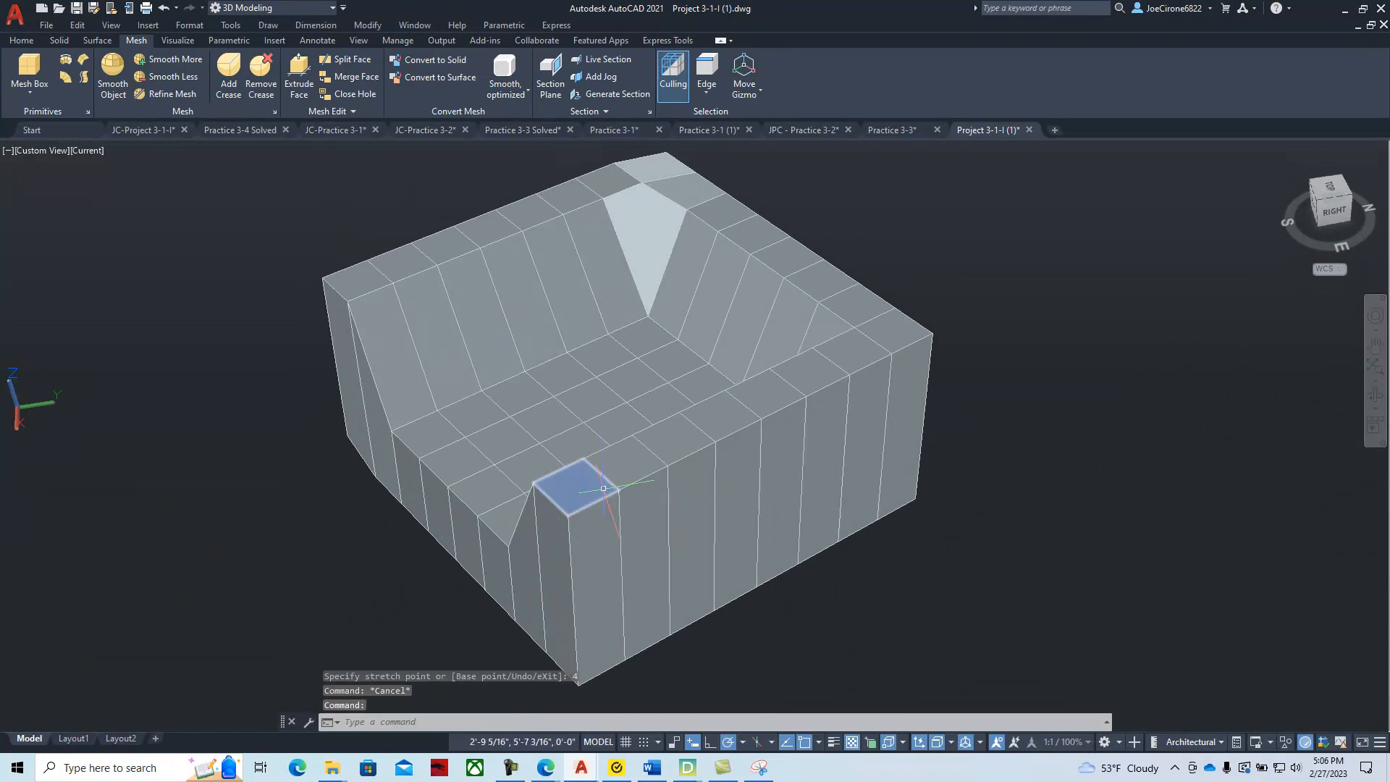
left_click(595, 488)
left_click(650, 461)
left_click(695, 437)
left_click(742, 414)
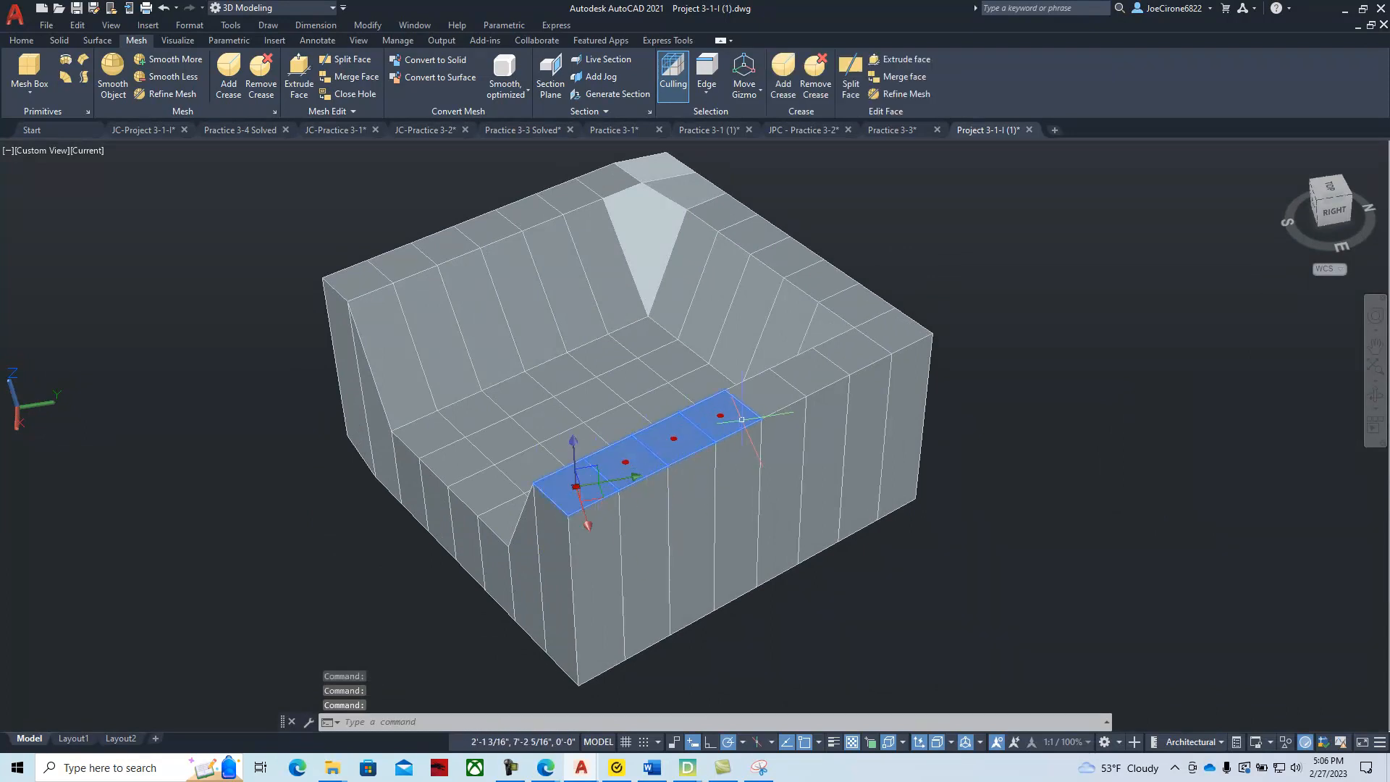
left_click(788, 392)
left_click(808, 385)
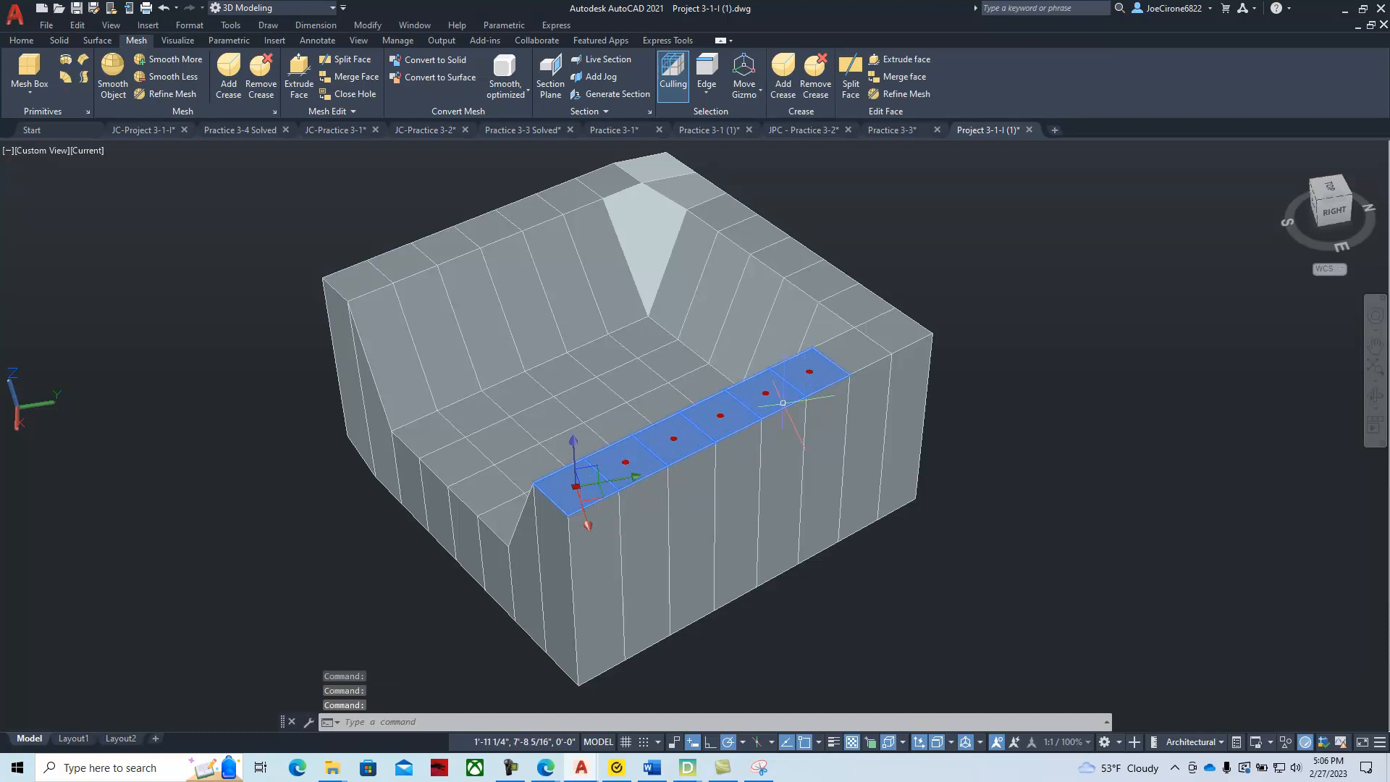
left_click(868, 358)
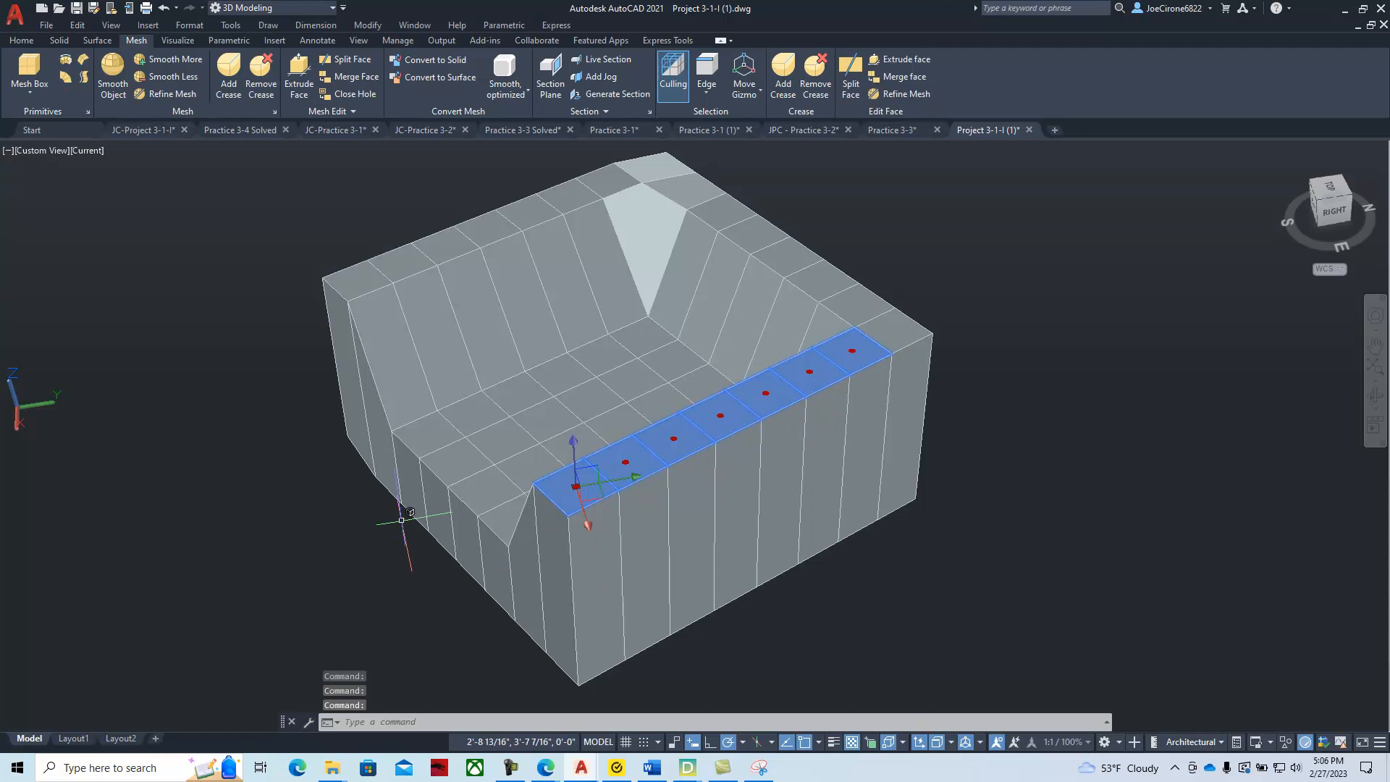
Move the selected right armrest top faces 8 inches outward along the gizmo's positive X axis.
middle_click_drag(310, 465, 388, 471, "shift")
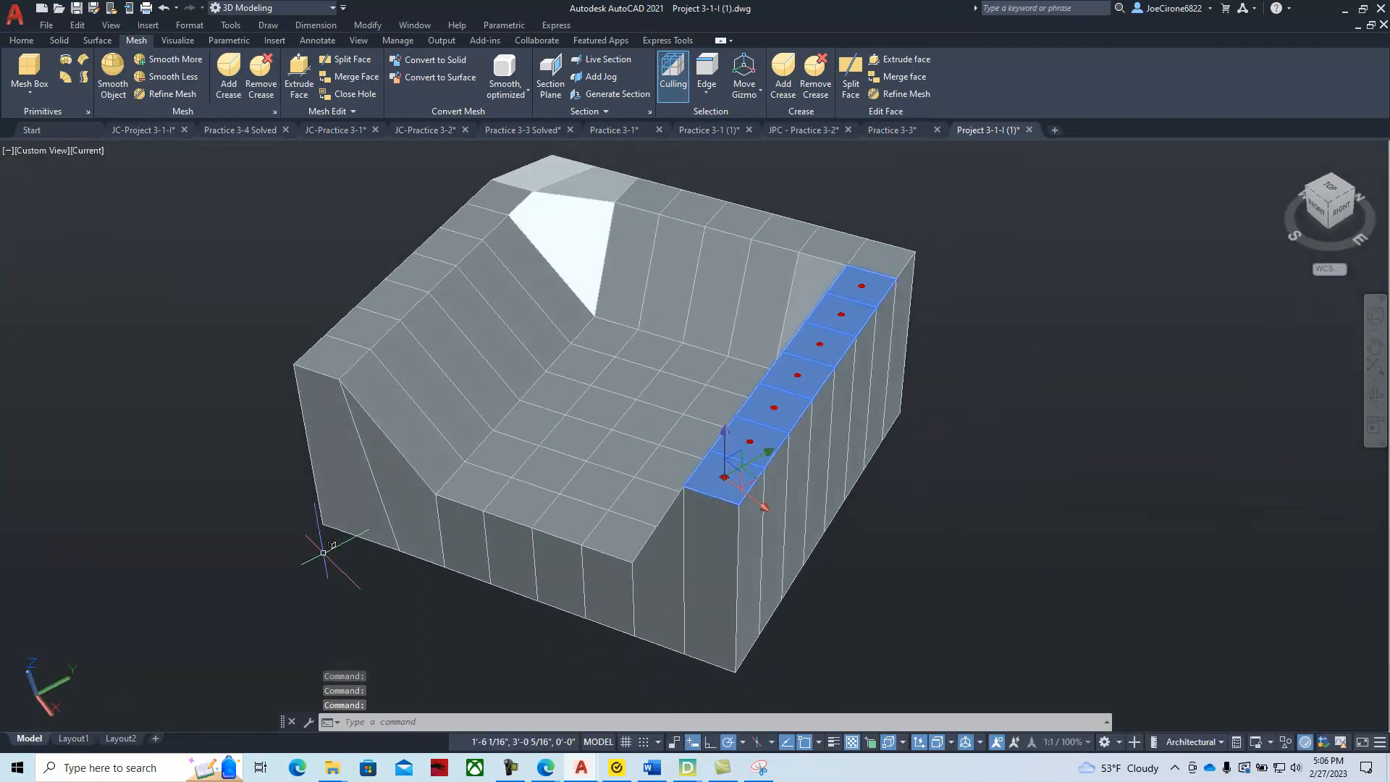
left_click(762, 505)
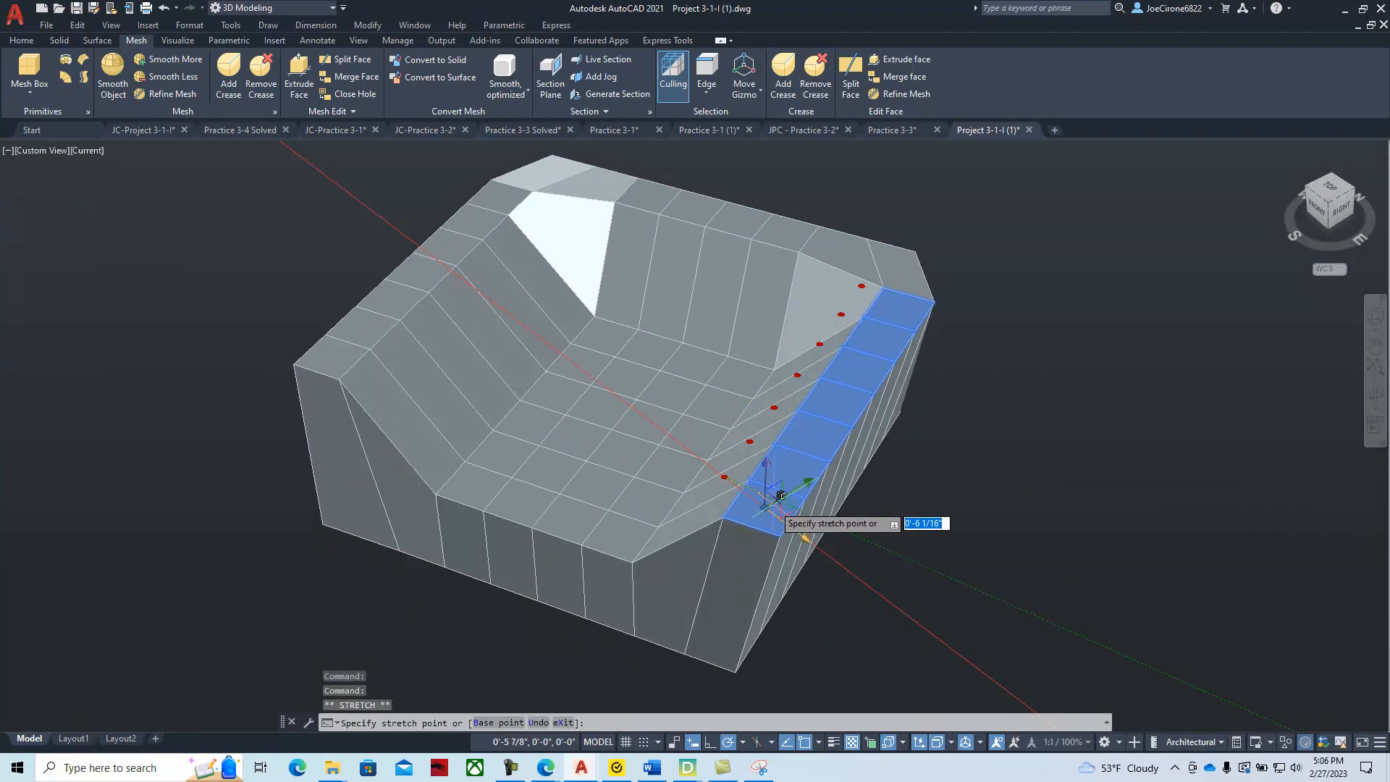
type("8")
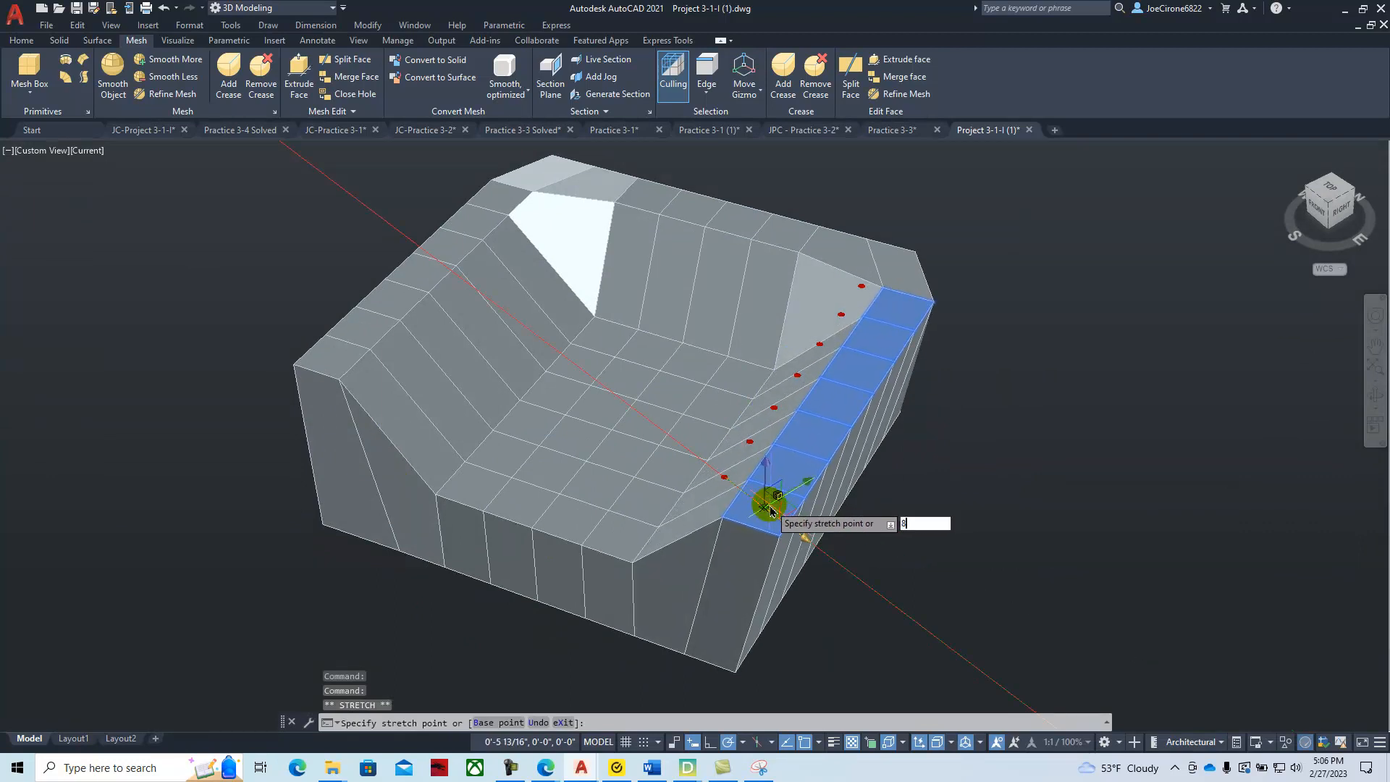
key("Return")
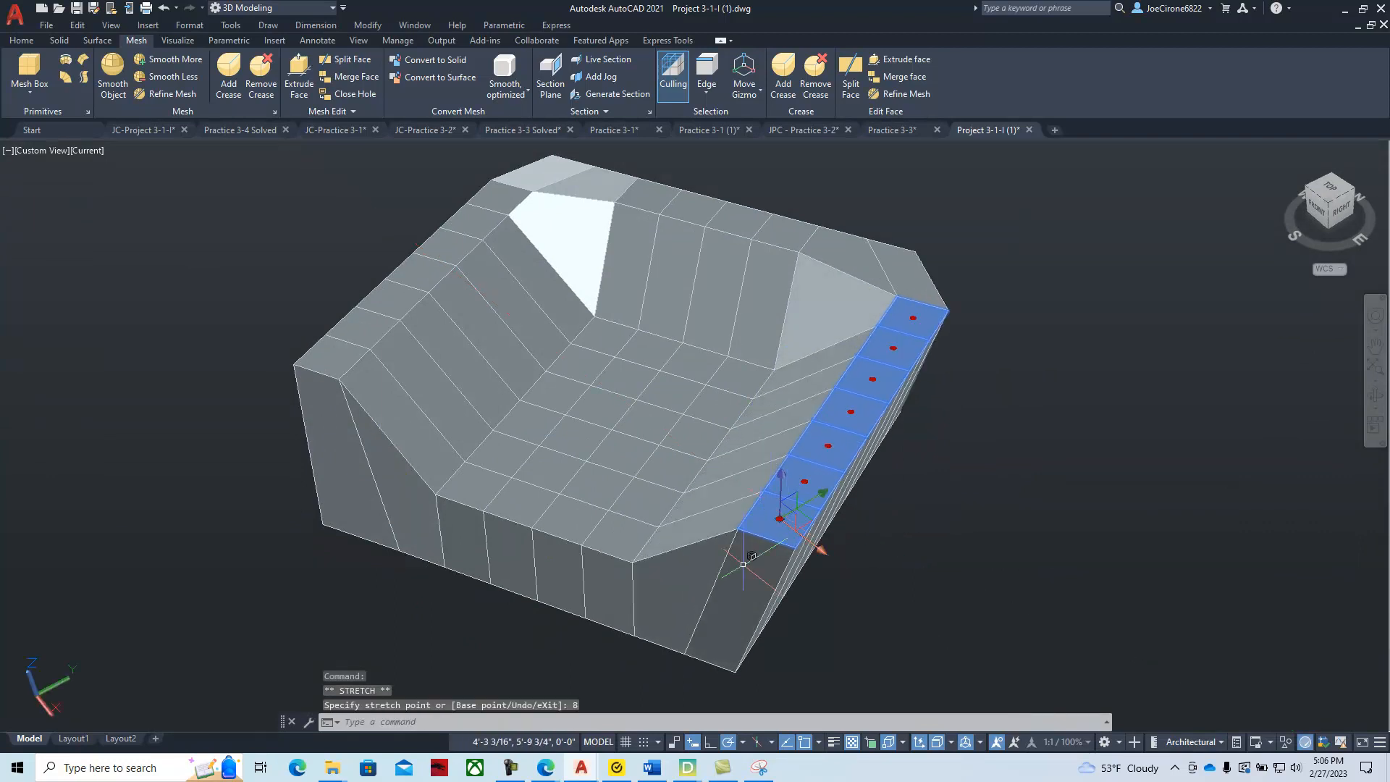
Move the same right armrest faces 4 inches downward, clear the selection, and set the view to SE Isometric.
left_click(780, 476)
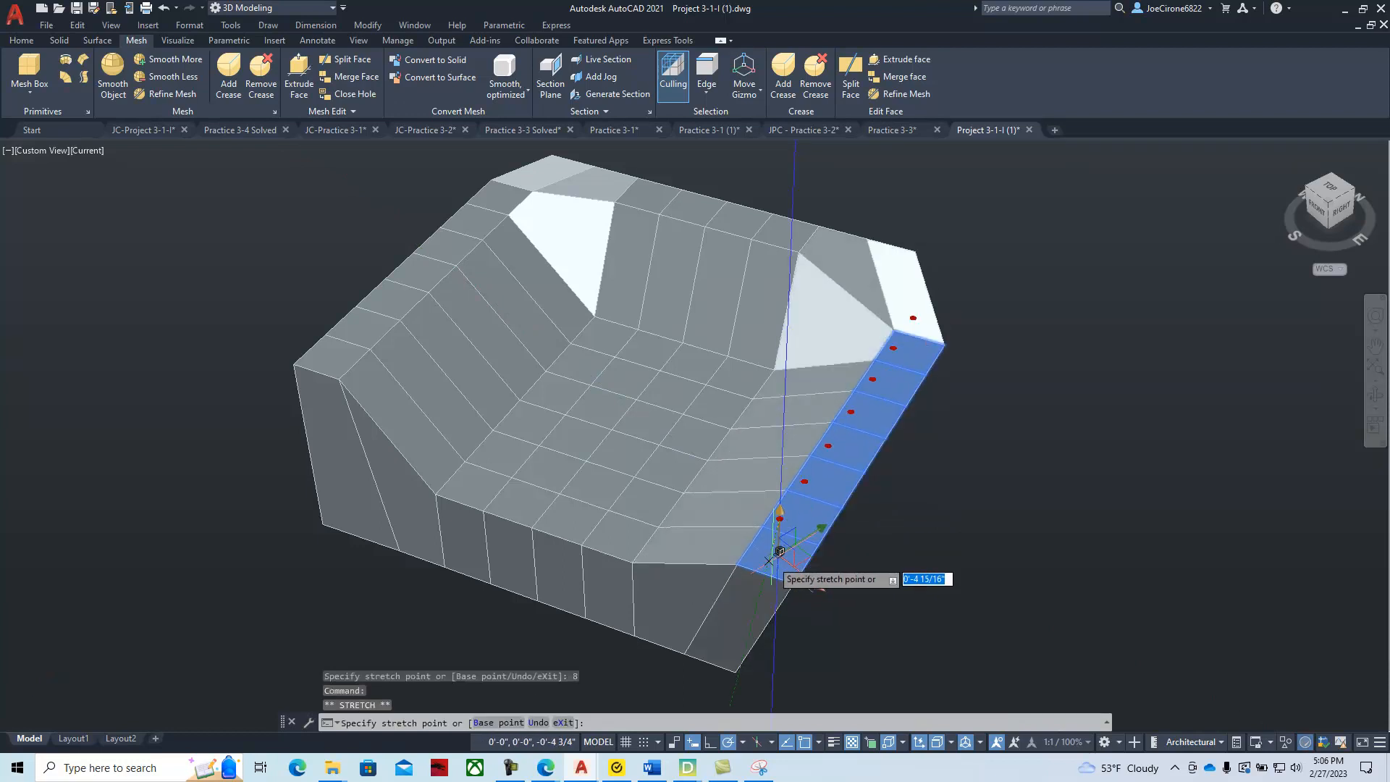
type("4")
key("Return")
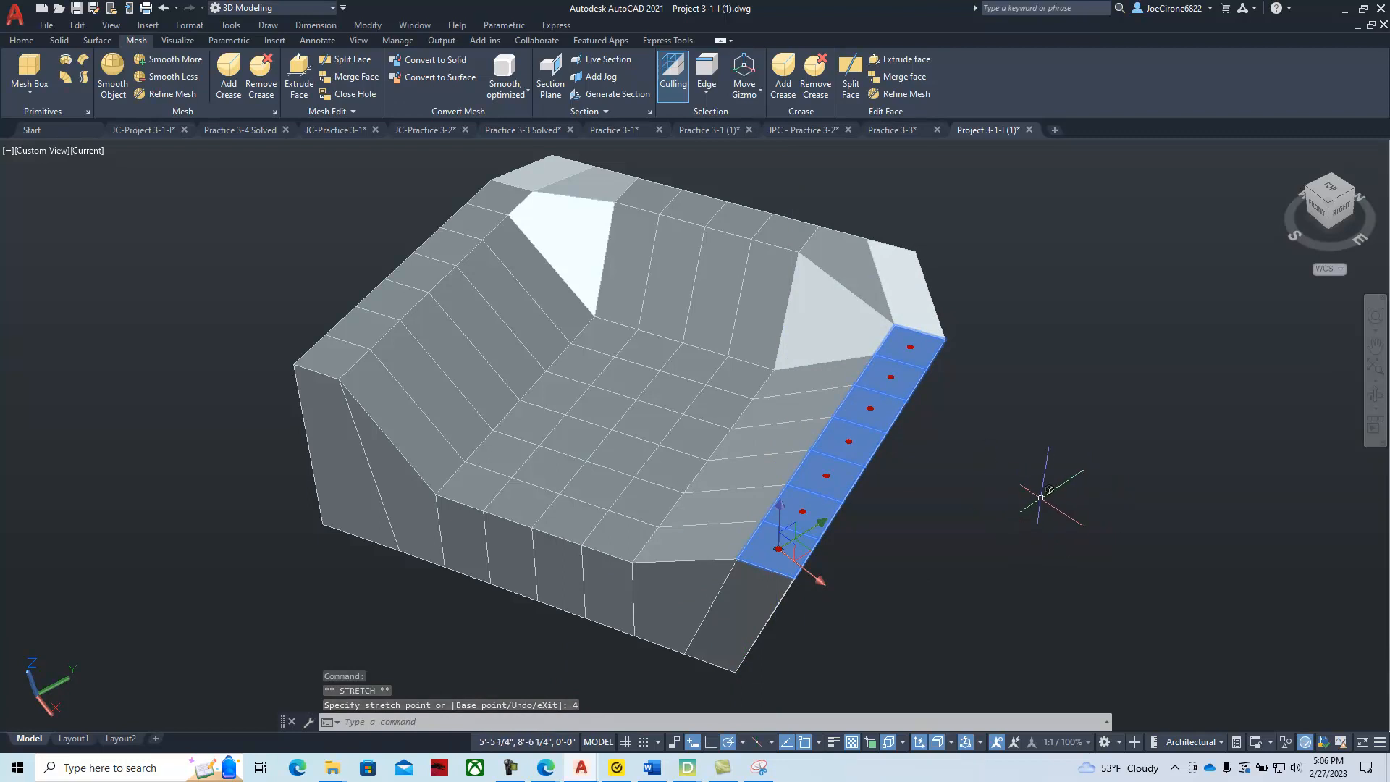
key("Escape")
key("Escape")
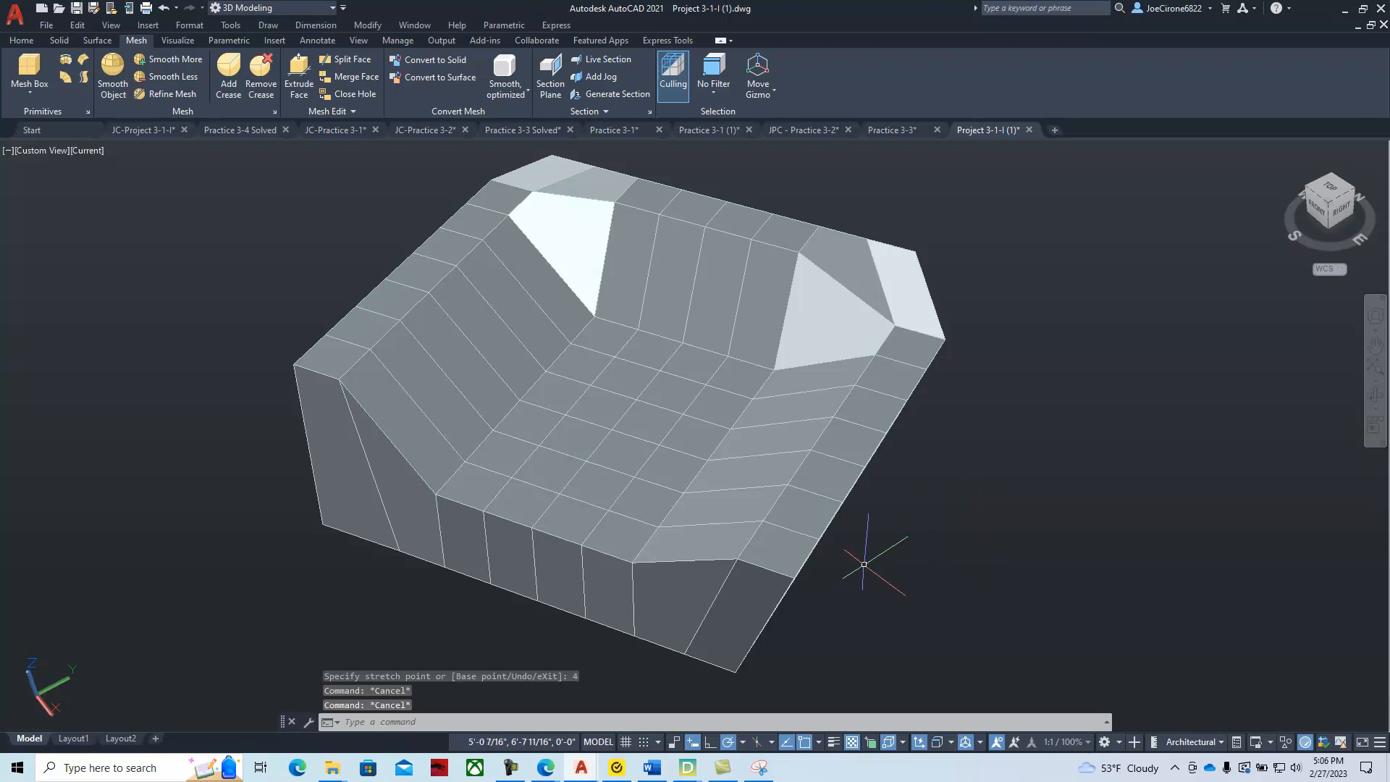
left_click(29, 152)
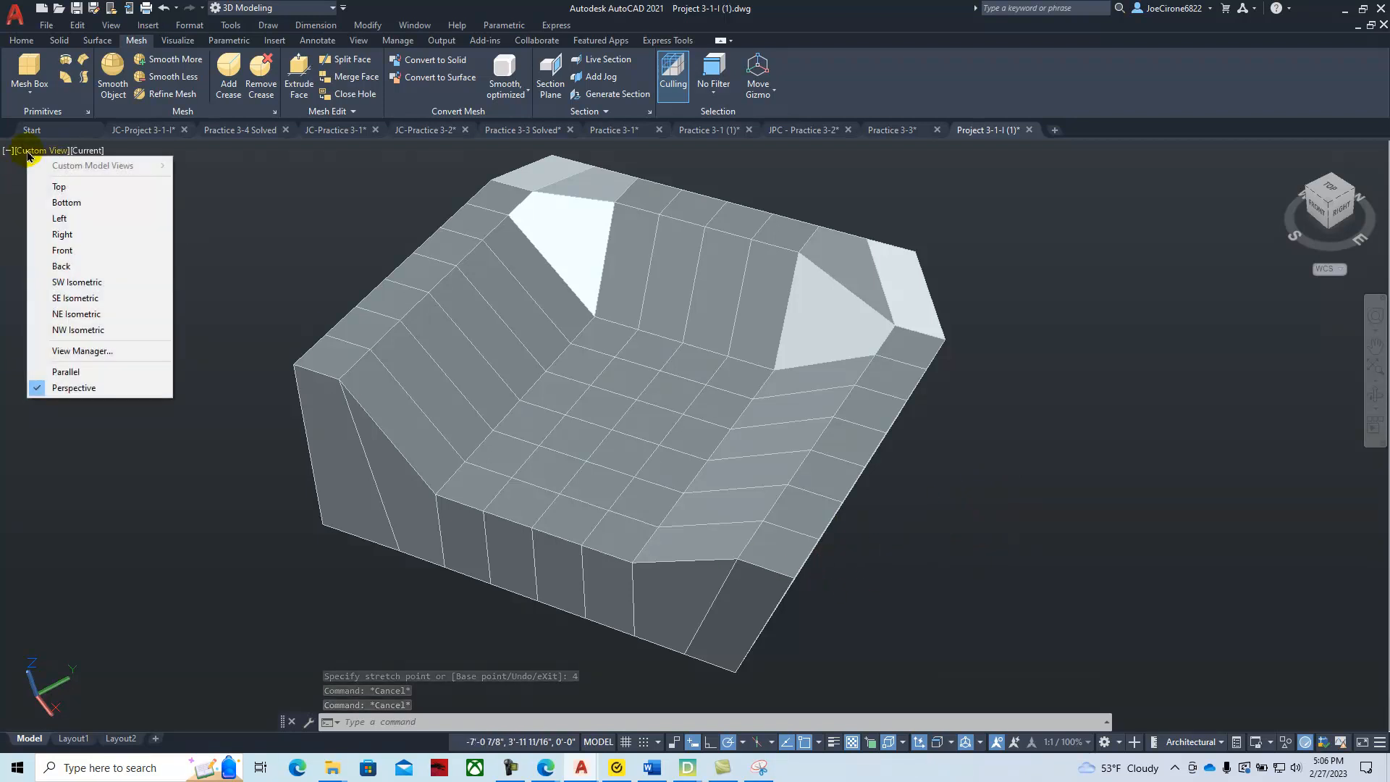
left_click(80, 297)
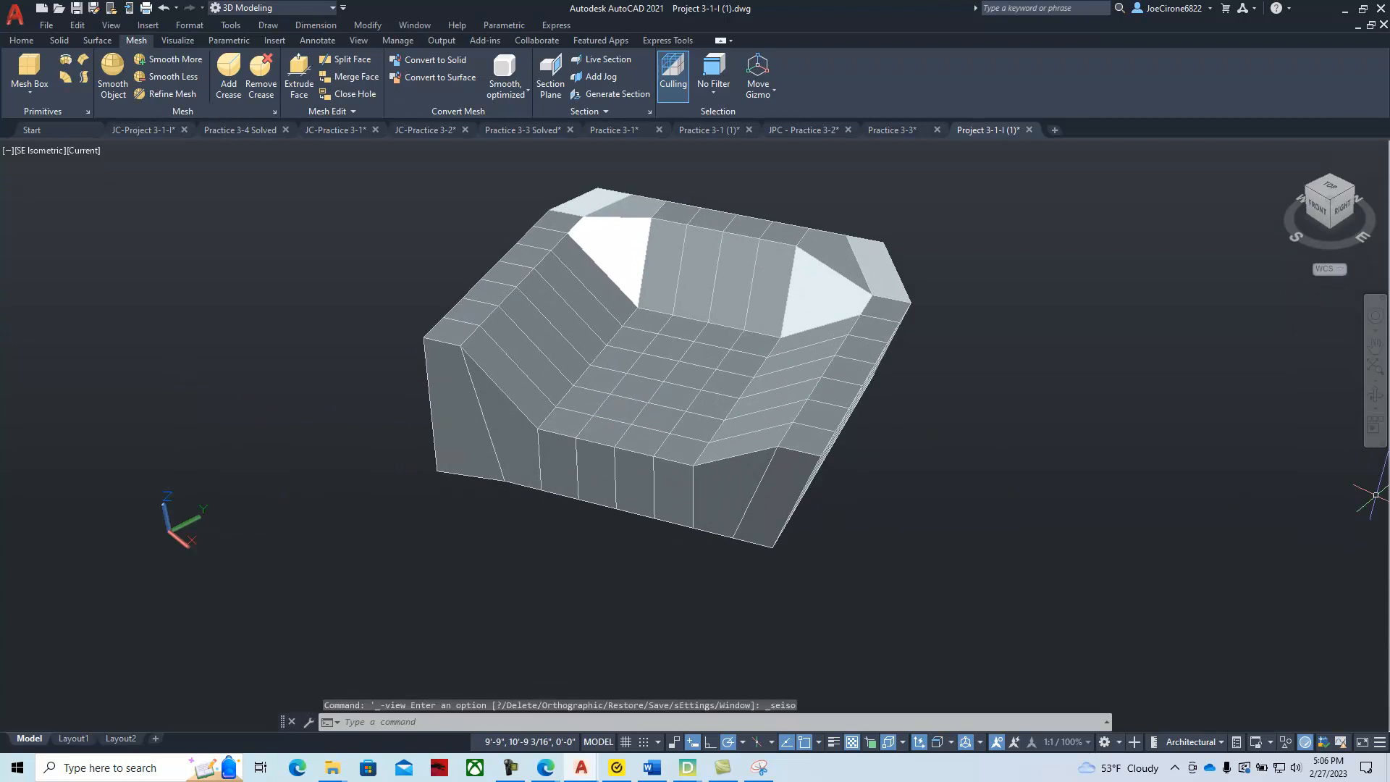
Switch to the AutoCAD 3D PDF and review instructions 12 to 17 for the chair, including their illustrations.
left_click_drag(1389, 68, 1059, 56)
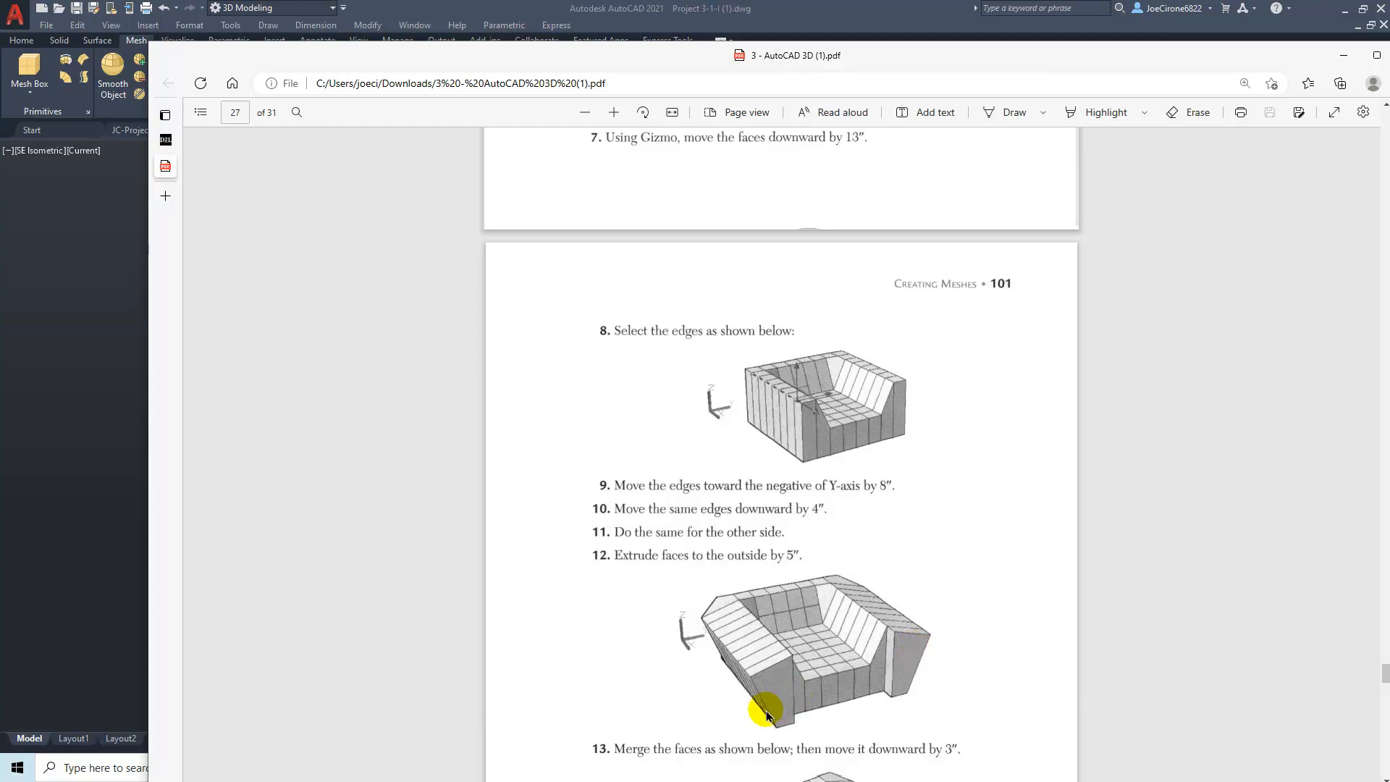
scroll(835, 680, "down", 4)
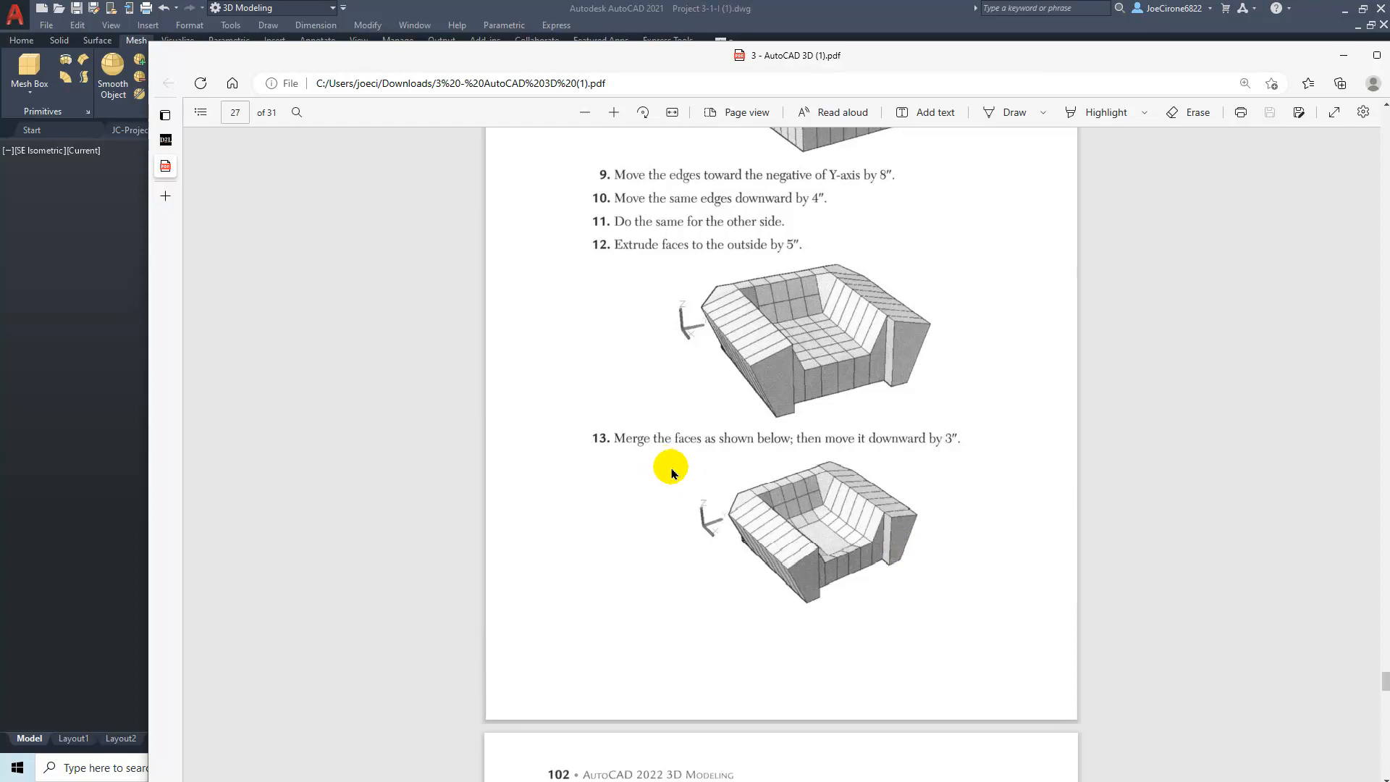
scroll(672, 472, "down", 4)
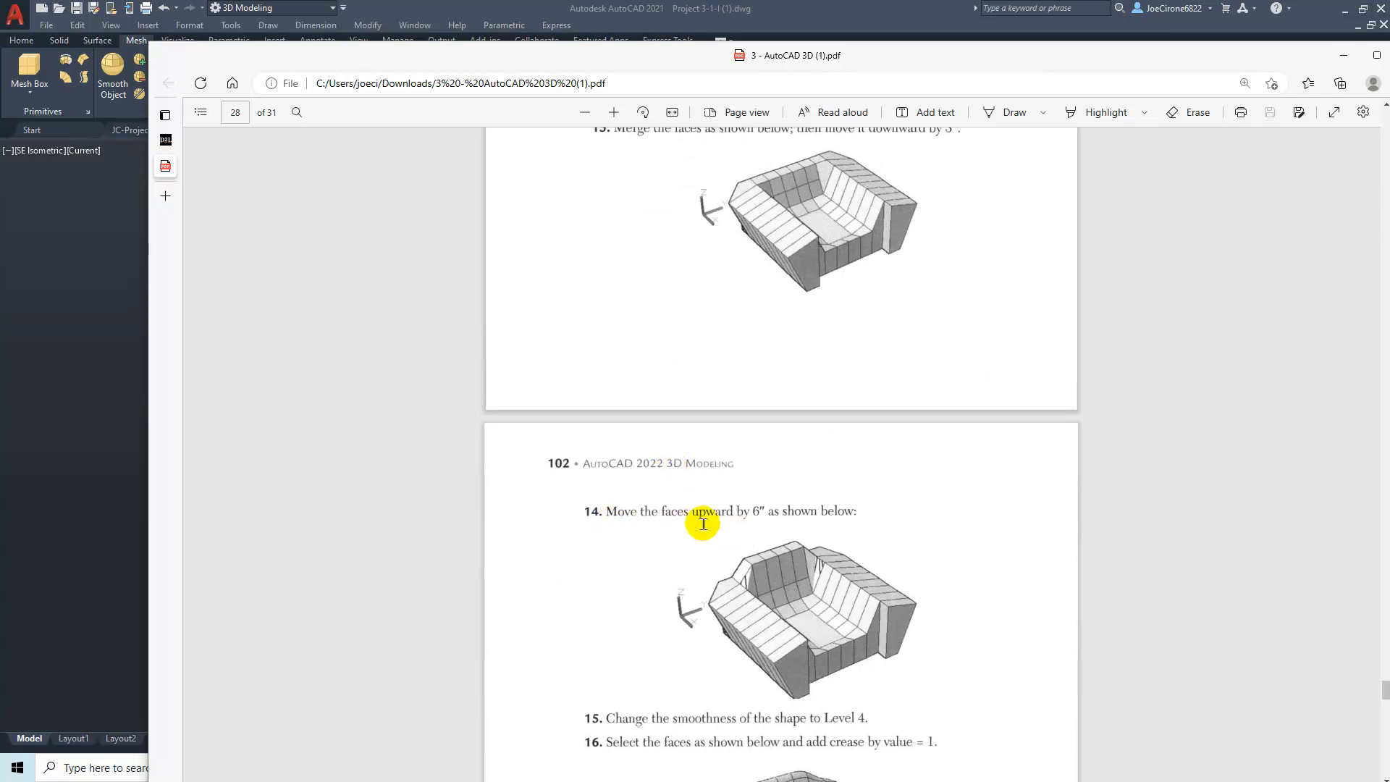
scroll(801, 544, "down", 4)
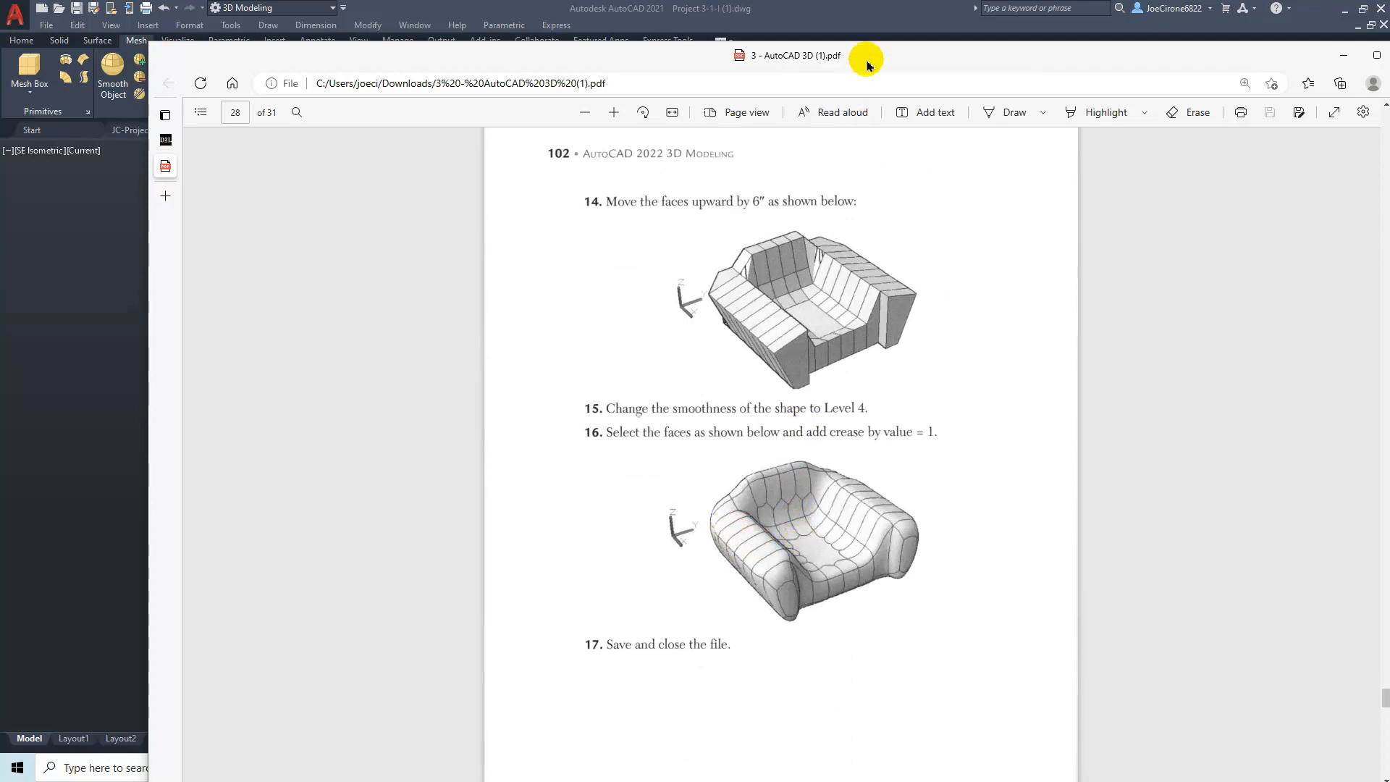
left_click_drag(868, 64, 1389, 65)
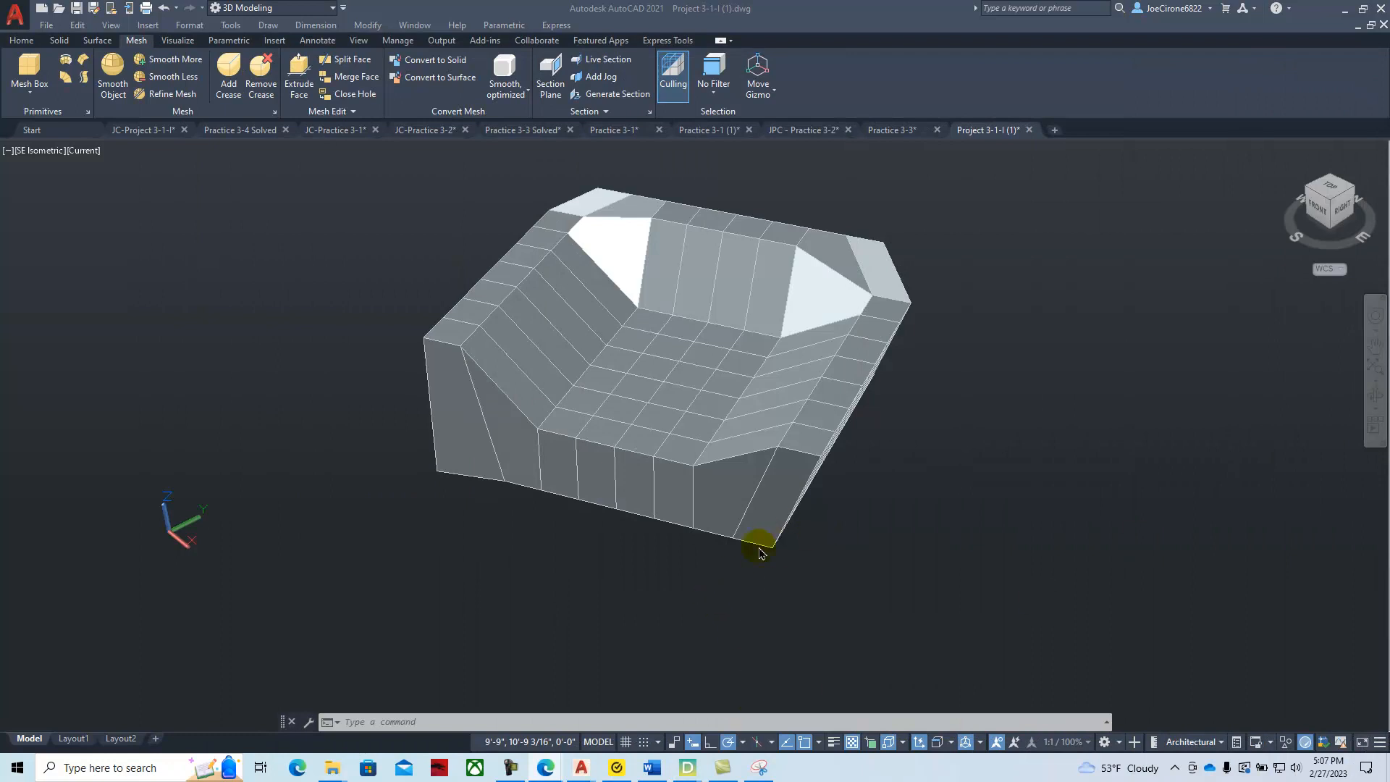
Move the front face of the right armrest 5 inches forward along the gizmo's negative Y axis.
left_click(784, 487, "ctrl")
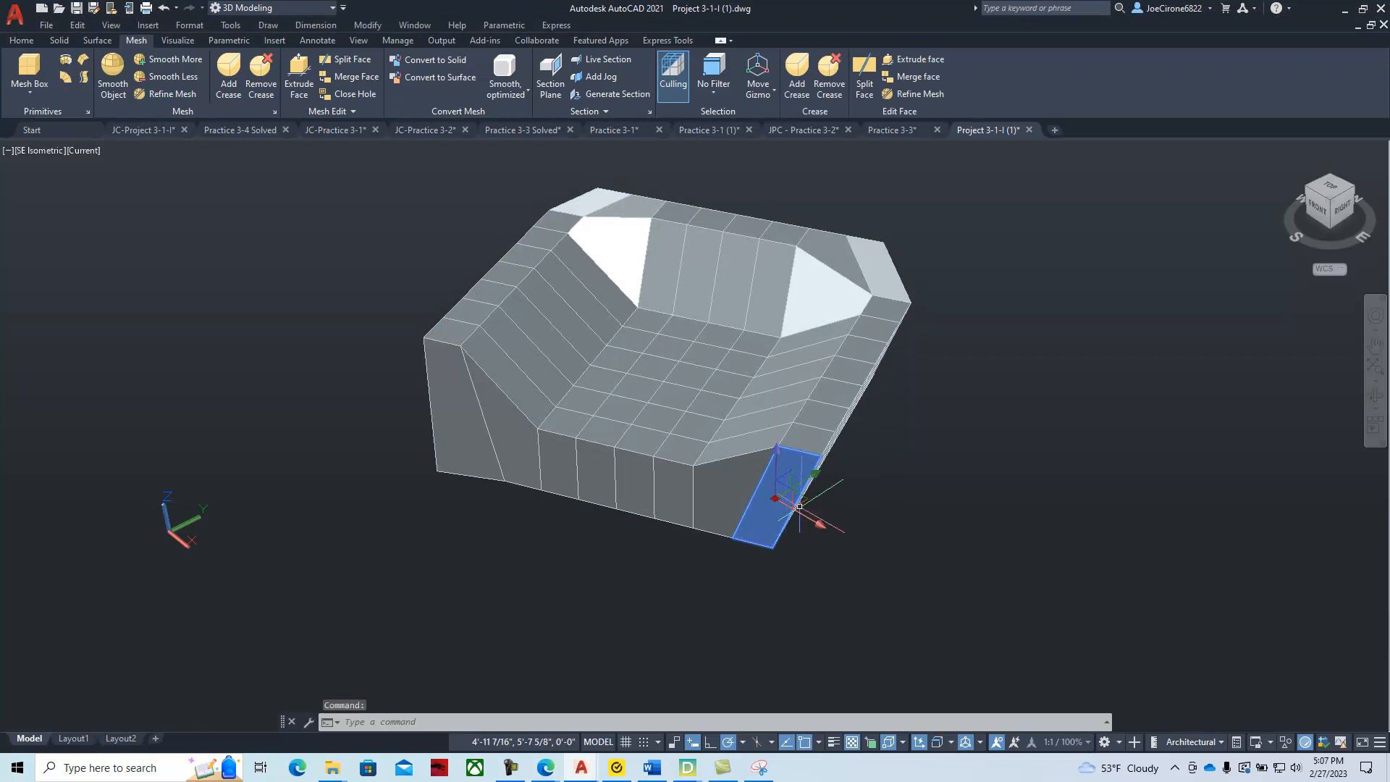
left_click(814, 478)
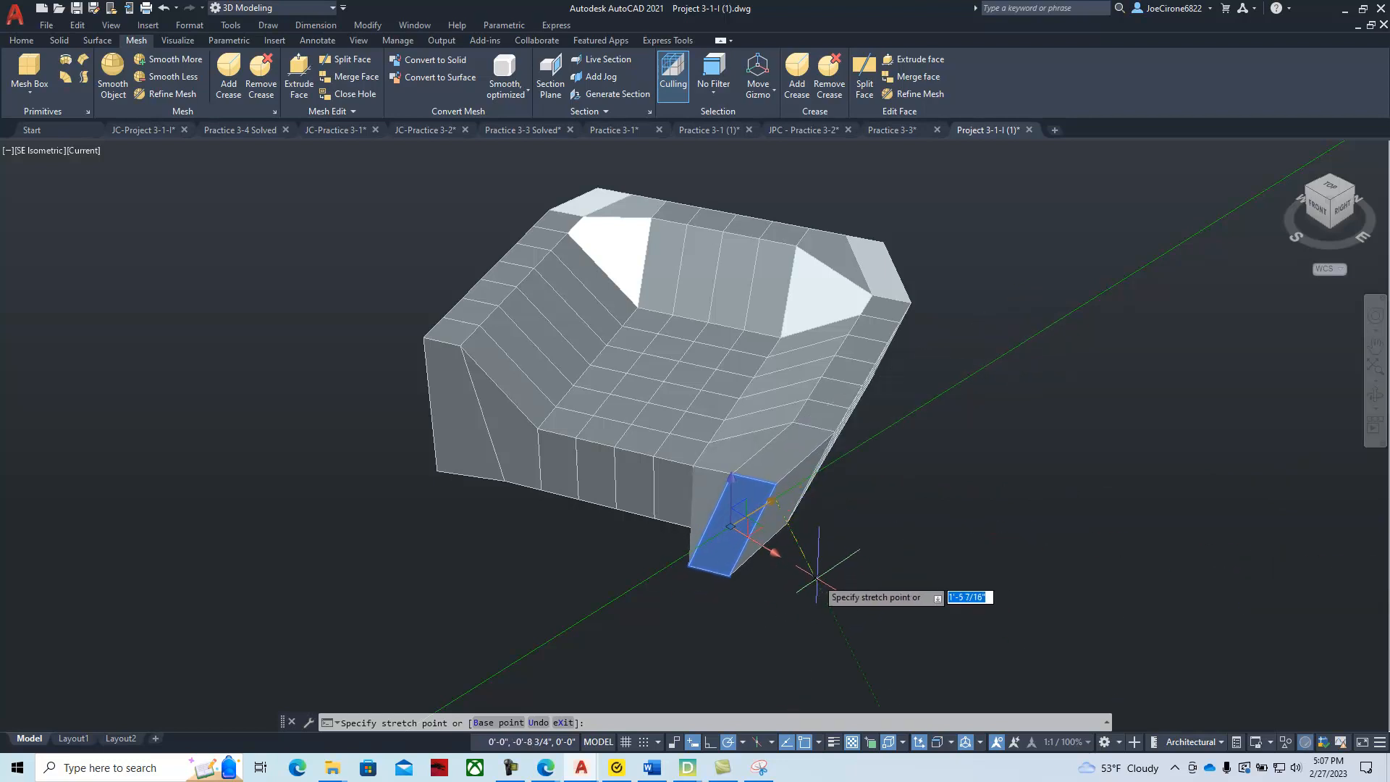
type("5")
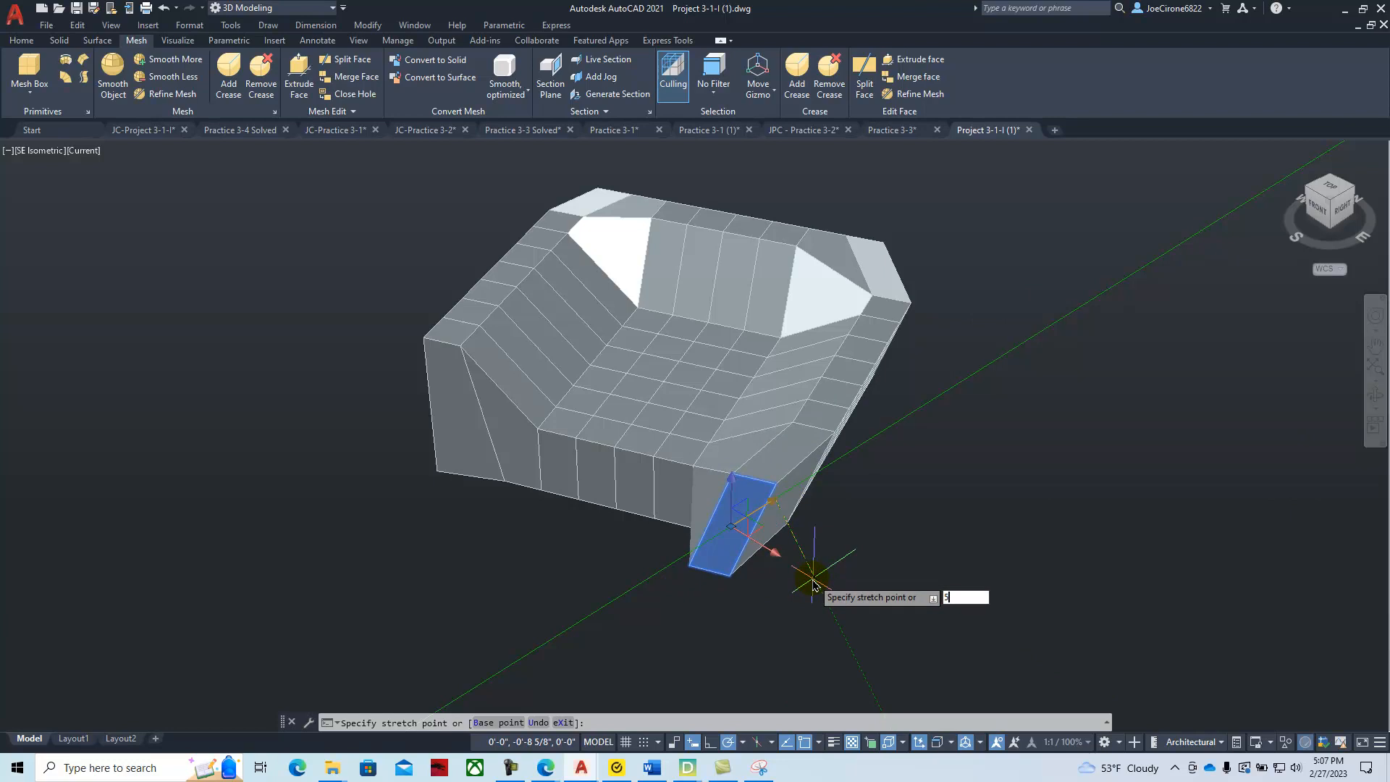
key("Return")
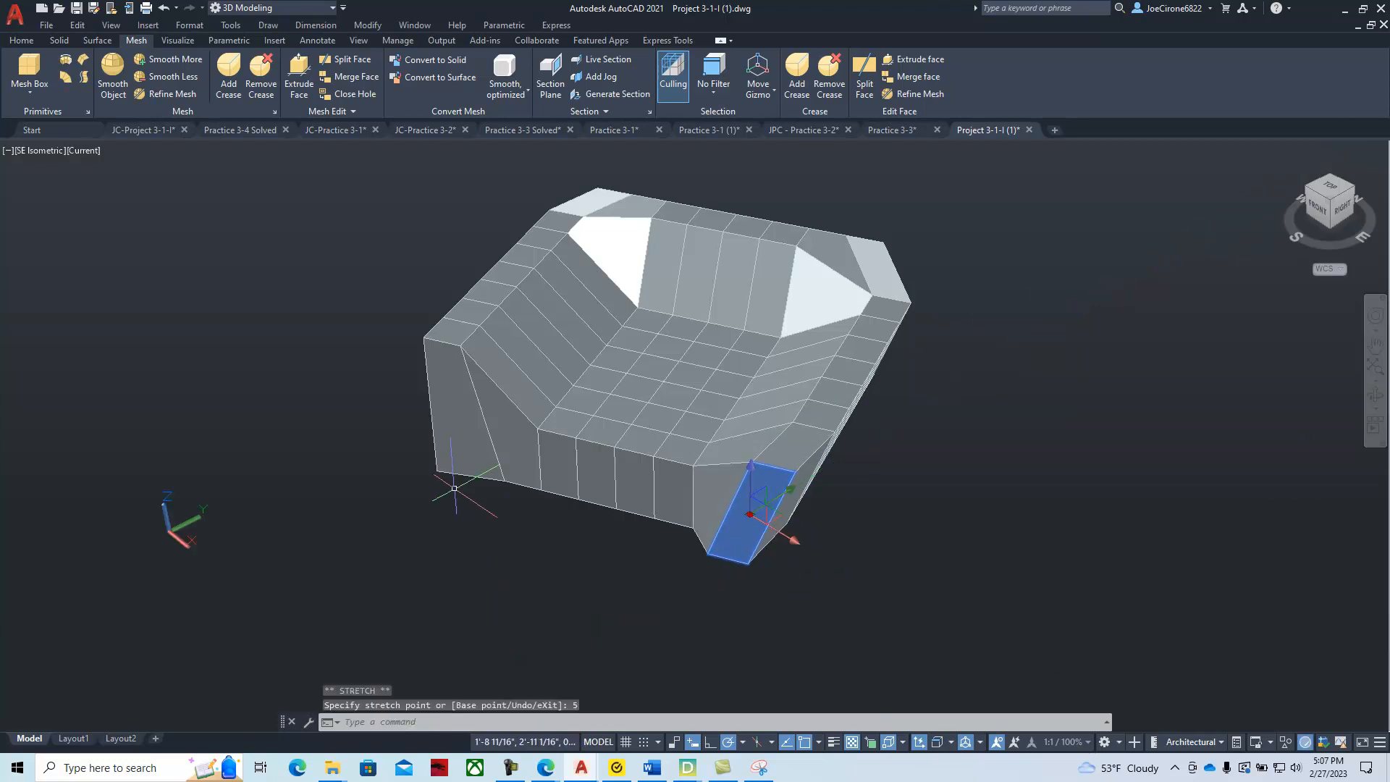
key("Escape")
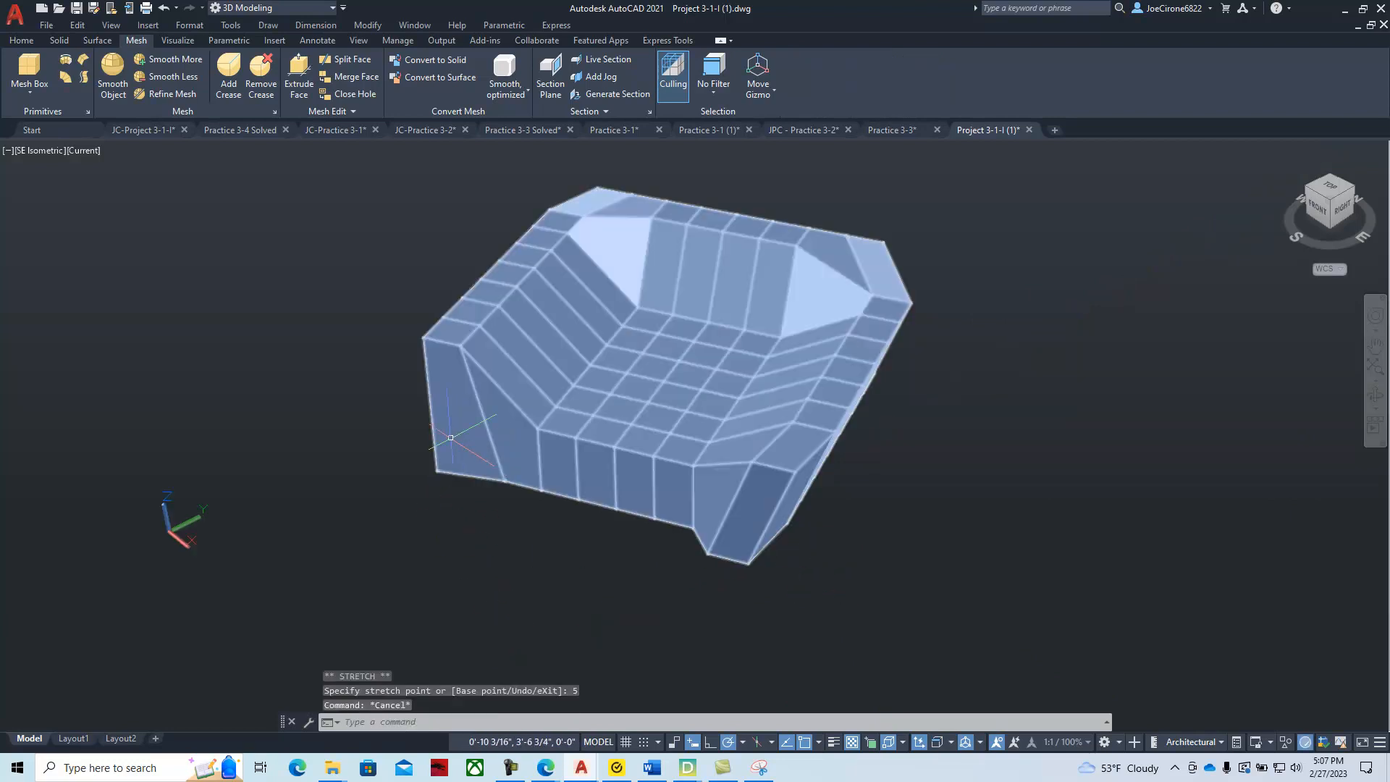
Move the front face of the left armrest 5 inches forward along the negative Y axis and clear the selection.
left_click(448, 416, "ctrl")
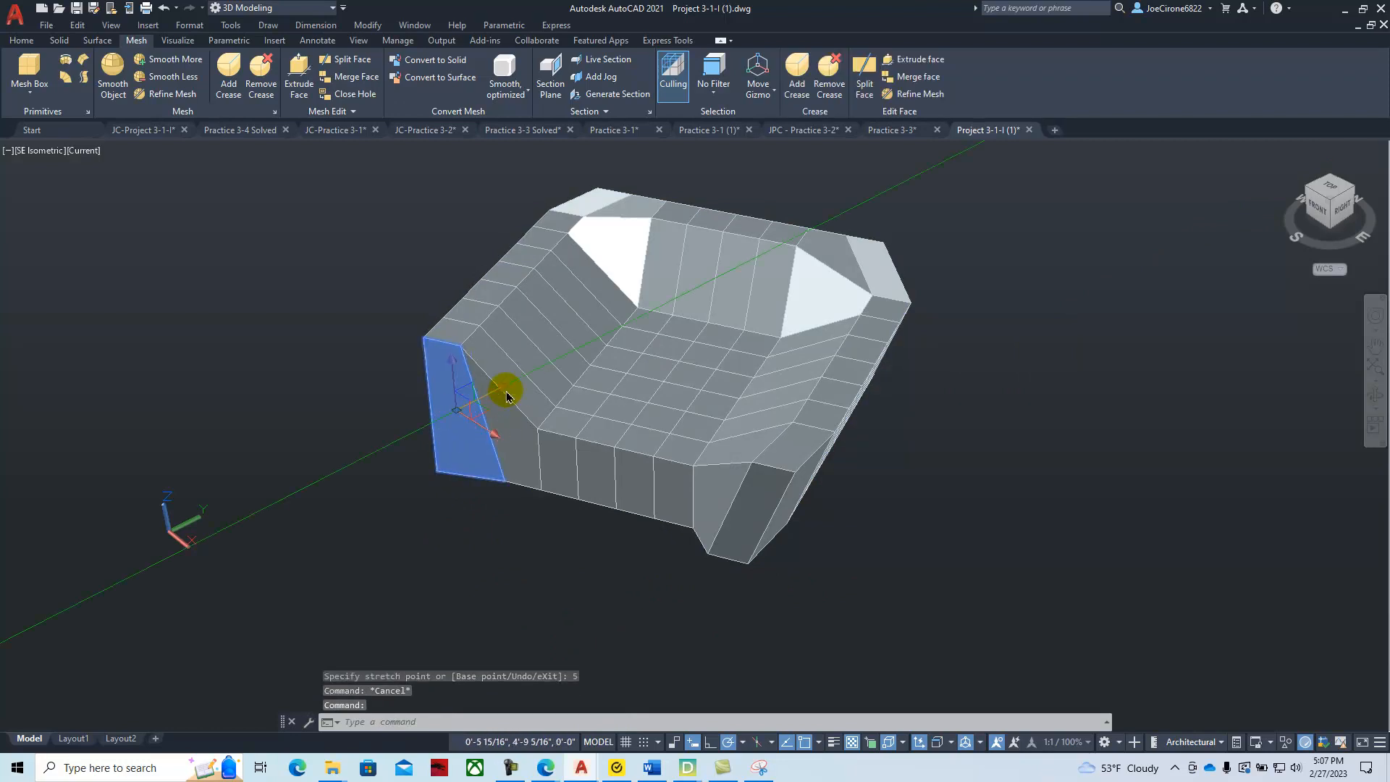
left_click(457, 410)
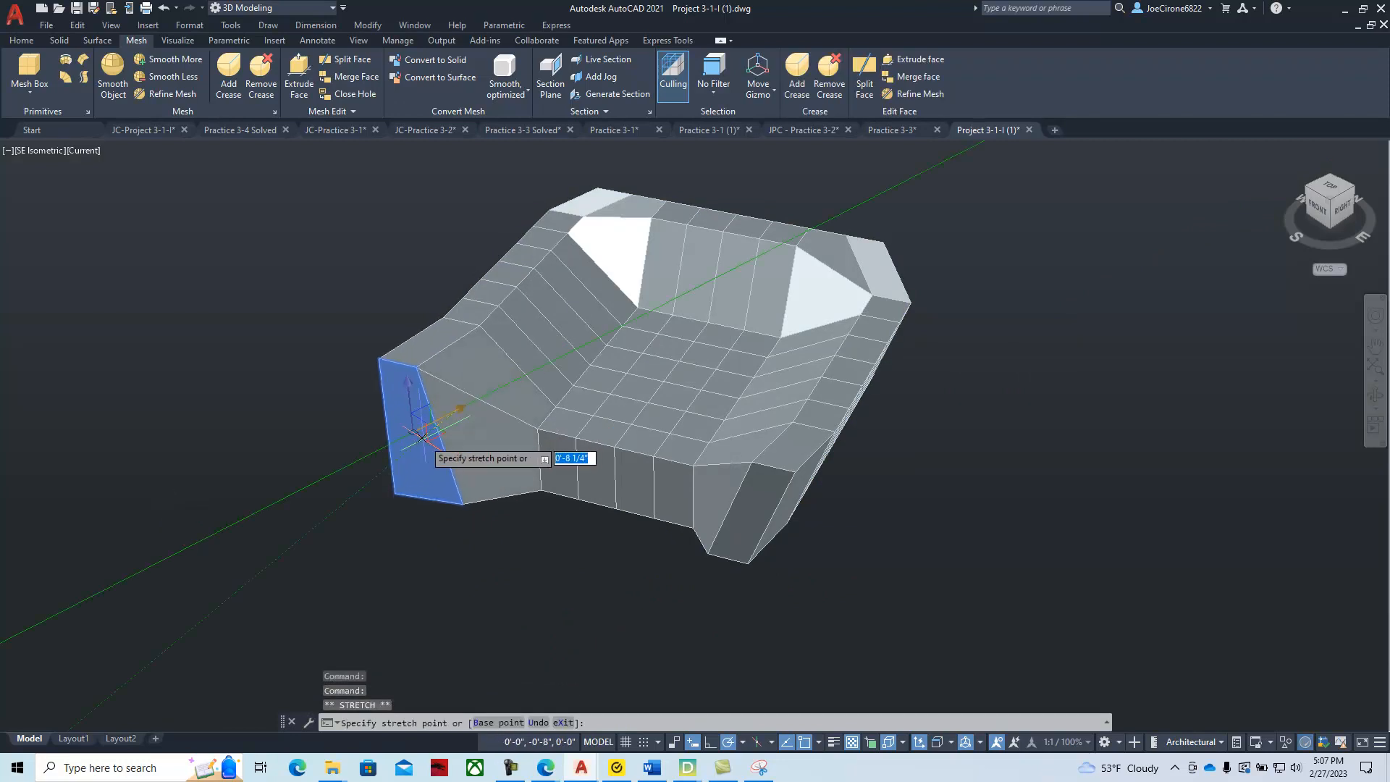
type("5")
key("Return")
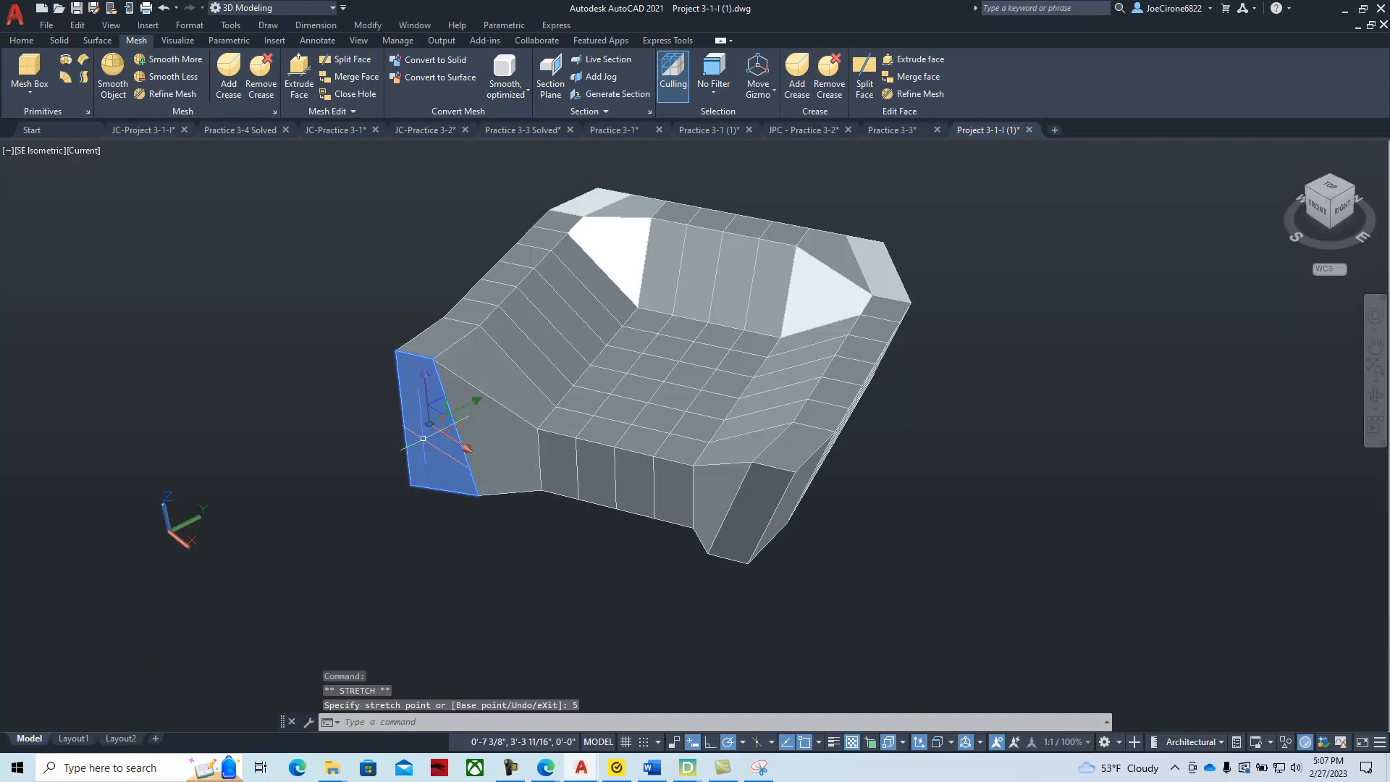
key("Escape")
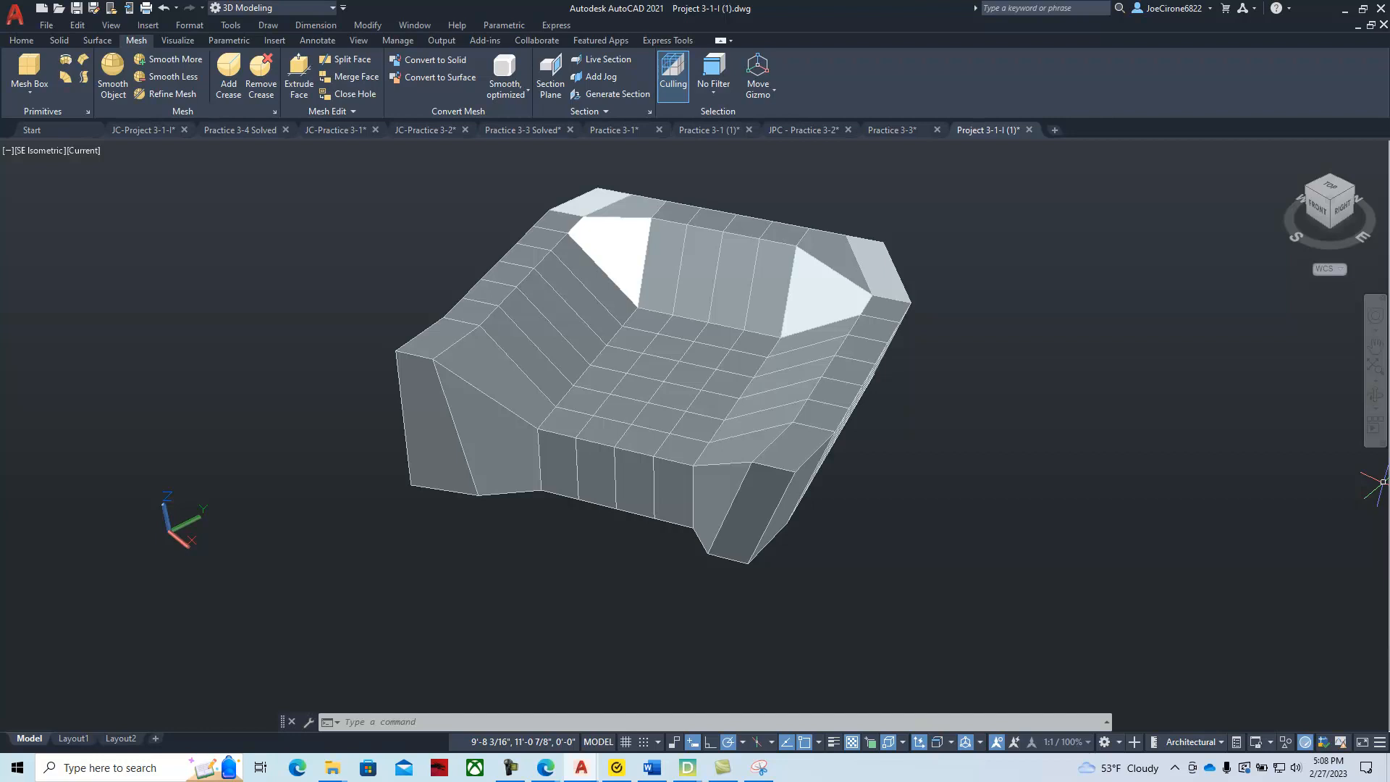
left_click(737, 563)
key("Escape")
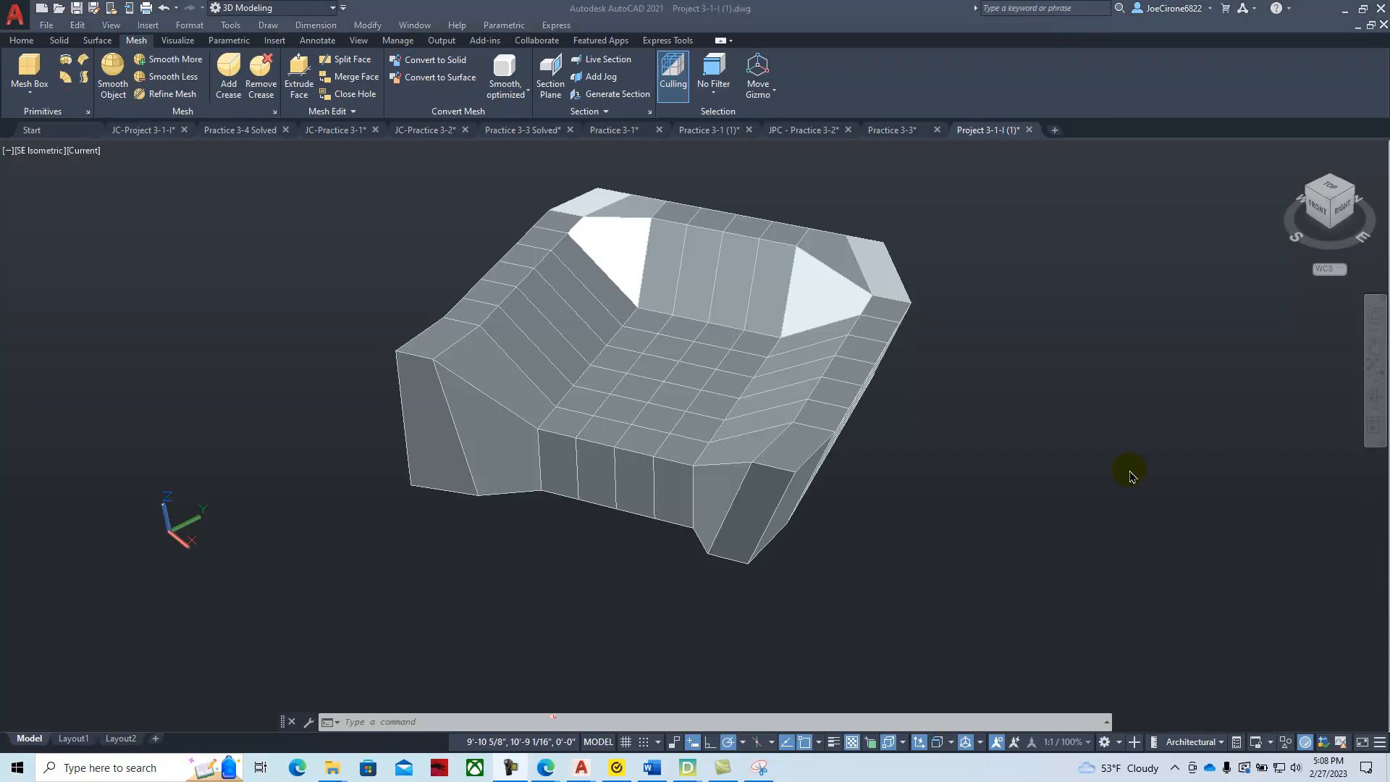
Filter the selection to faces, raise the four middle top faces of the backrest 6 inches along the Z axis, and clear the selection.
left_click(713, 95)
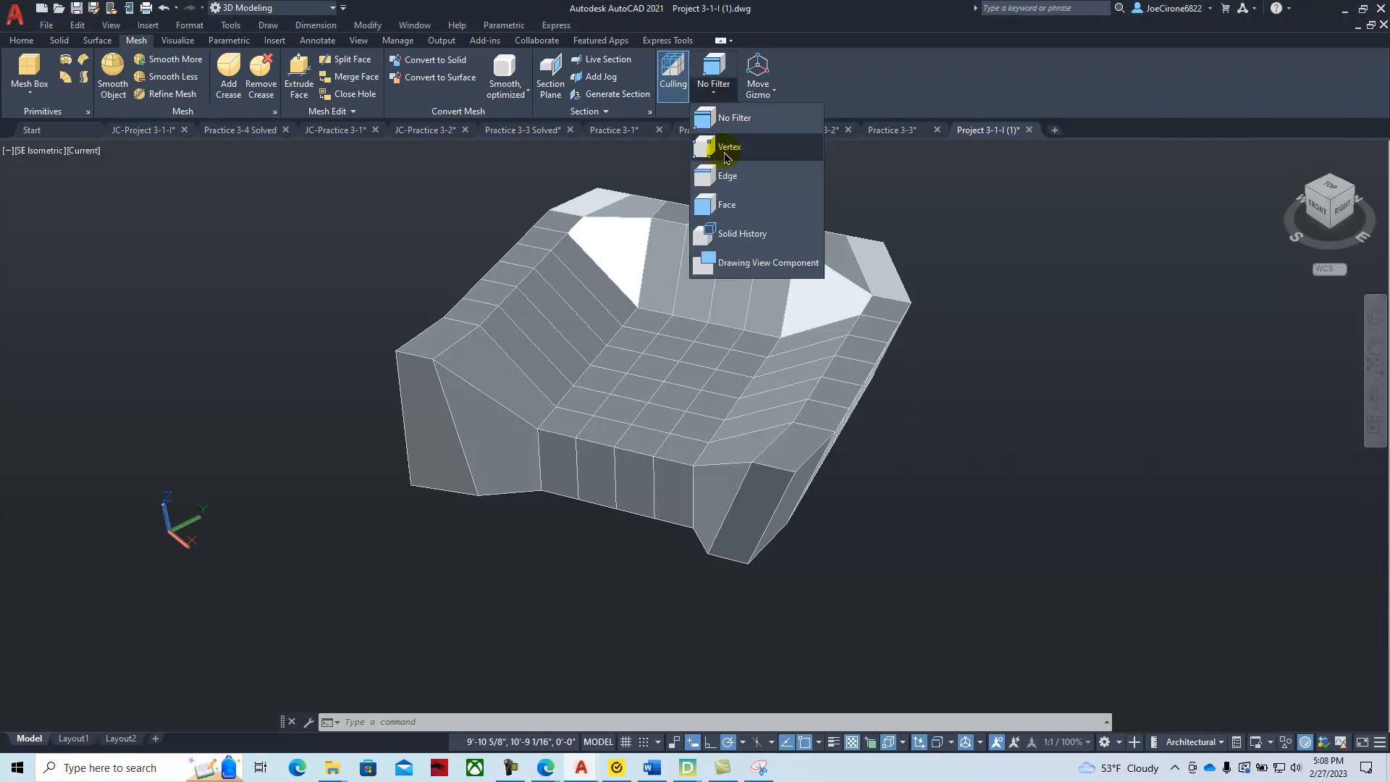
left_click(727, 205)
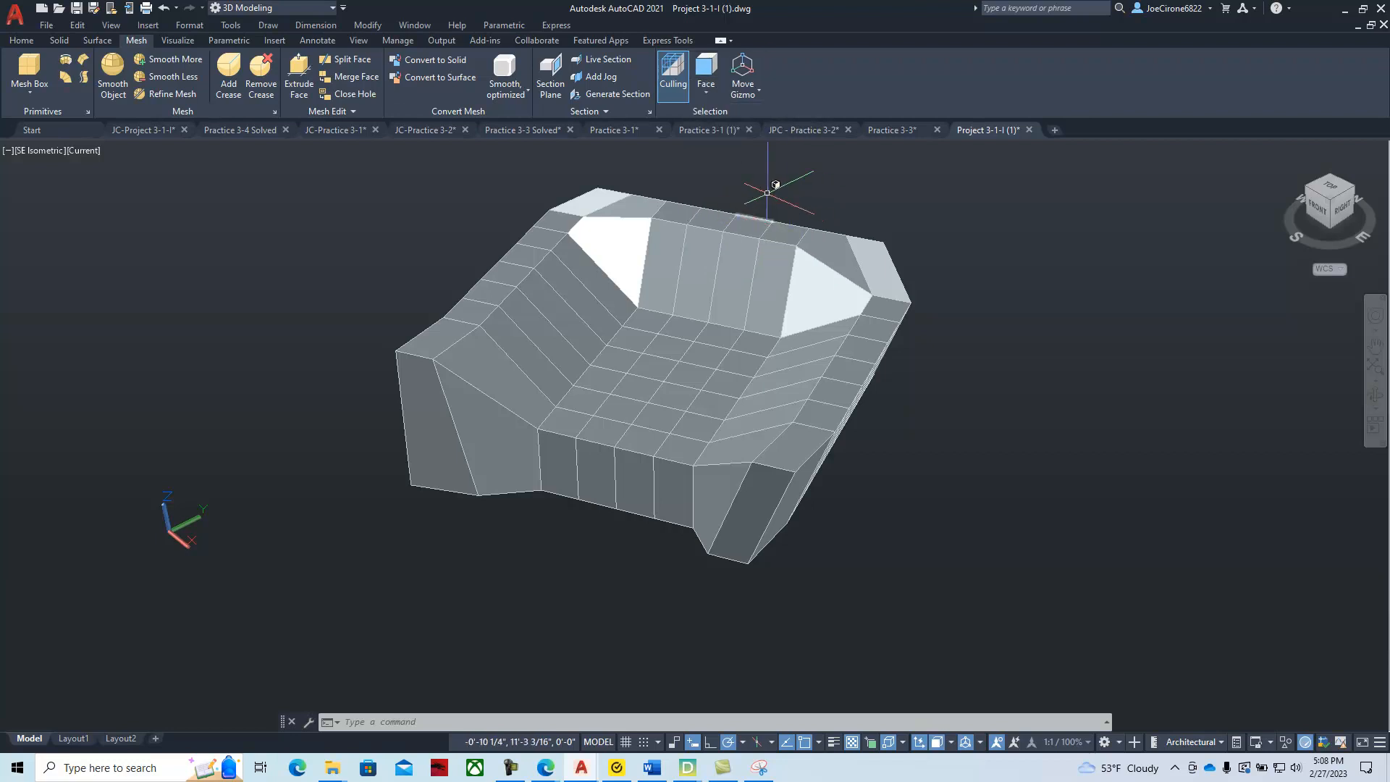
left_click(681, 212)
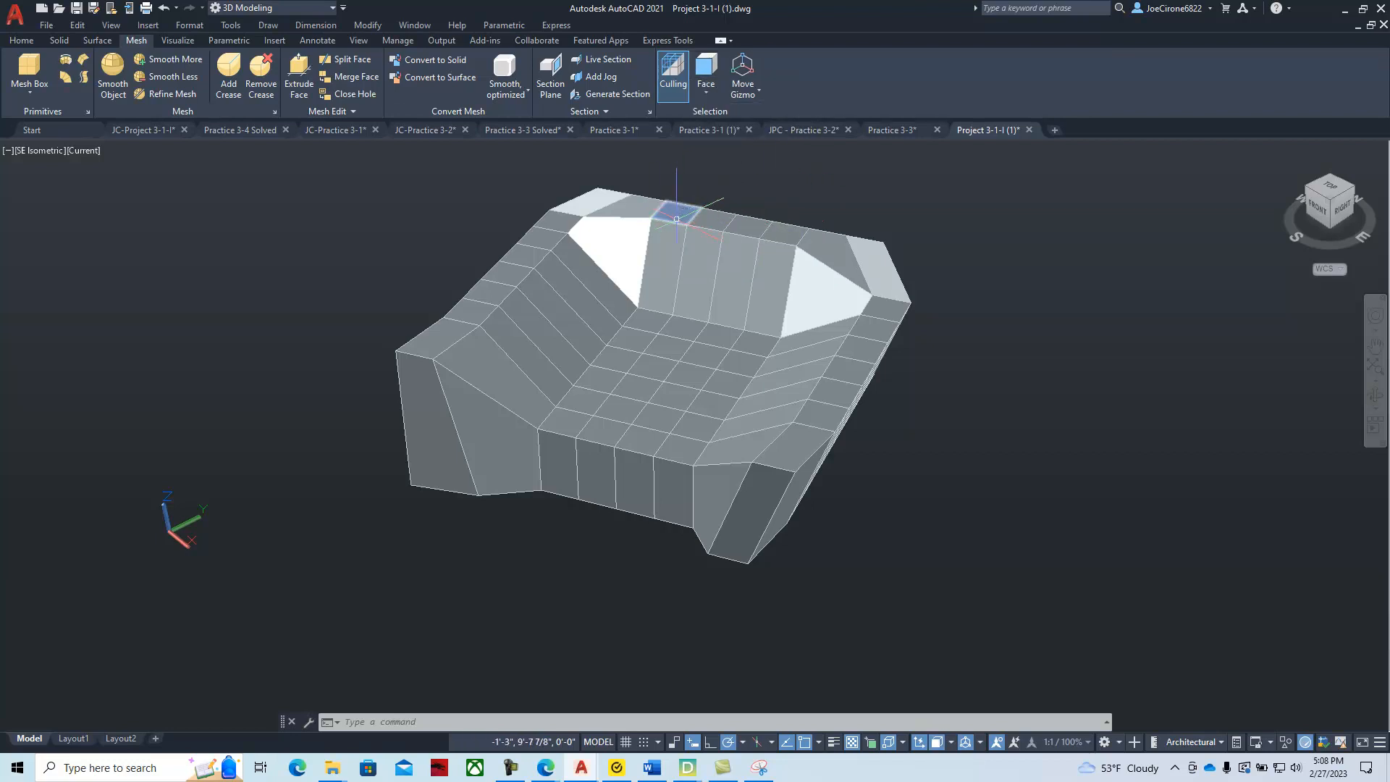
left_click(680, 211)
left_click(713, 218)
left_click(767, 220)
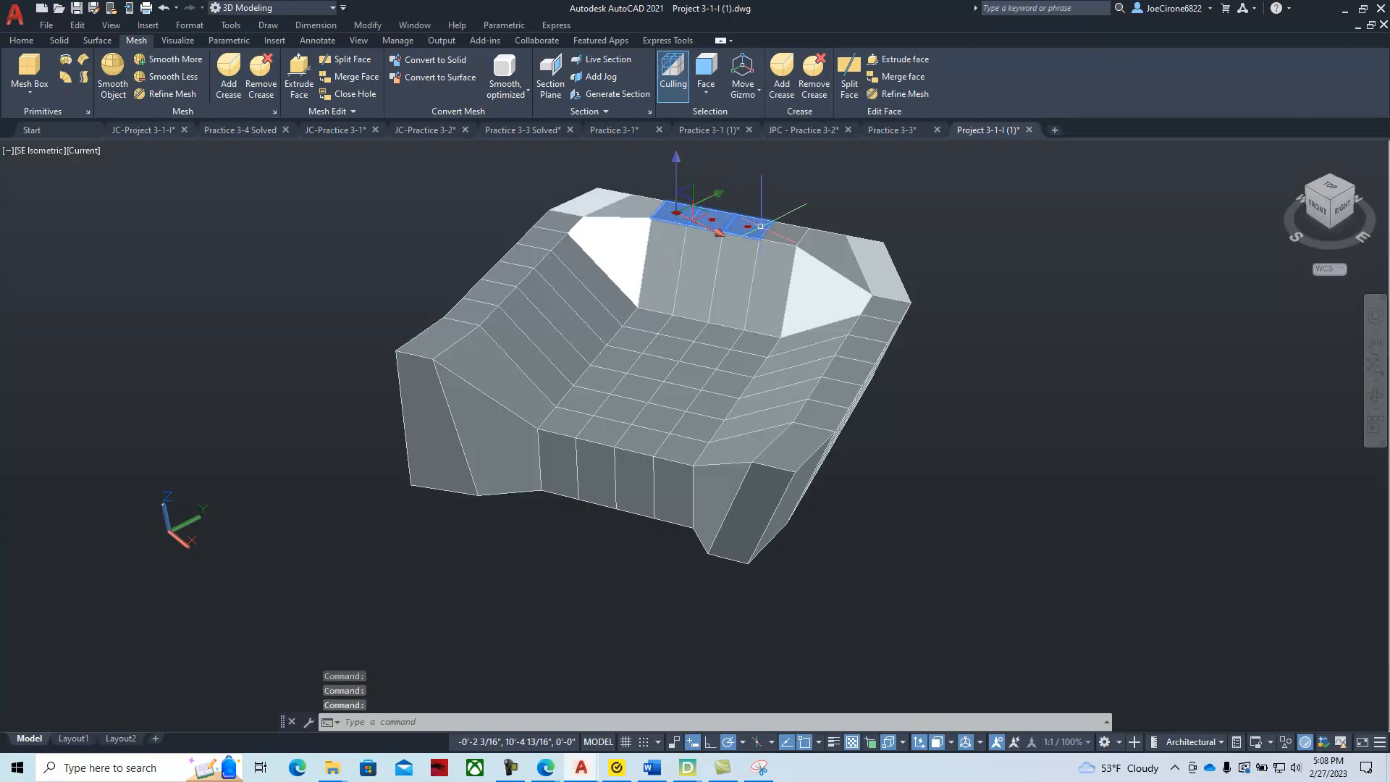
left_click(786, 228)
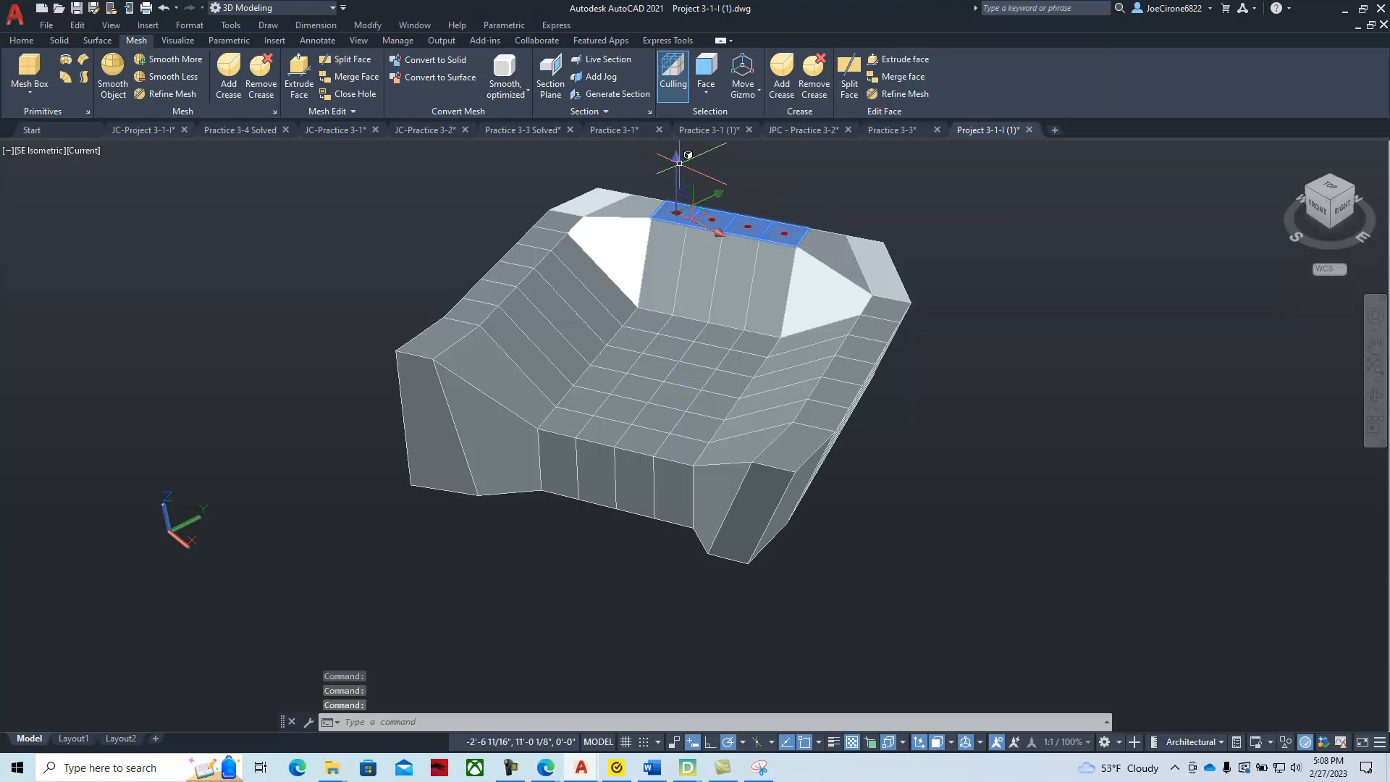
scroll(677, 174, "up", 3)
scroll(666, 189, "down", 6)
scroll(699, 282, "up", 1)
left_click(686, 259)
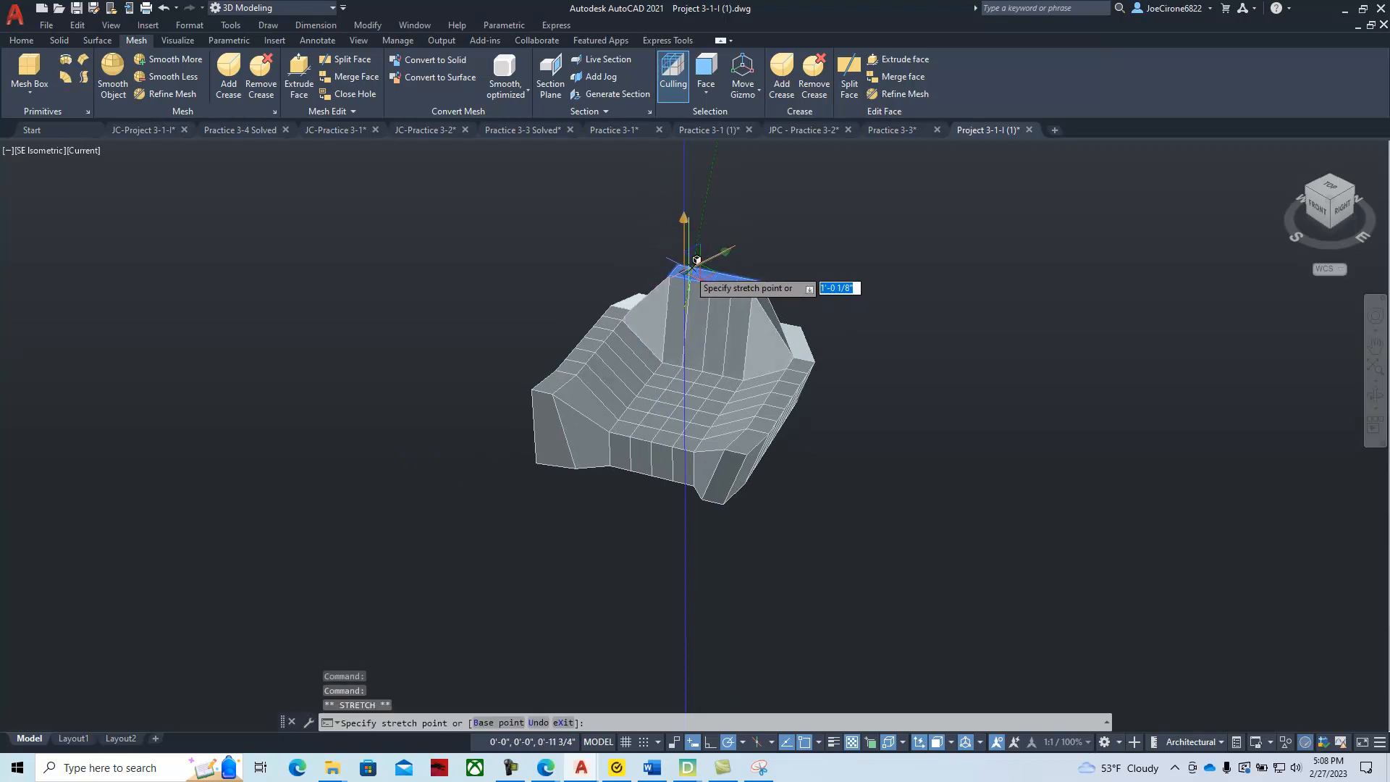
type("6")
key("Return")
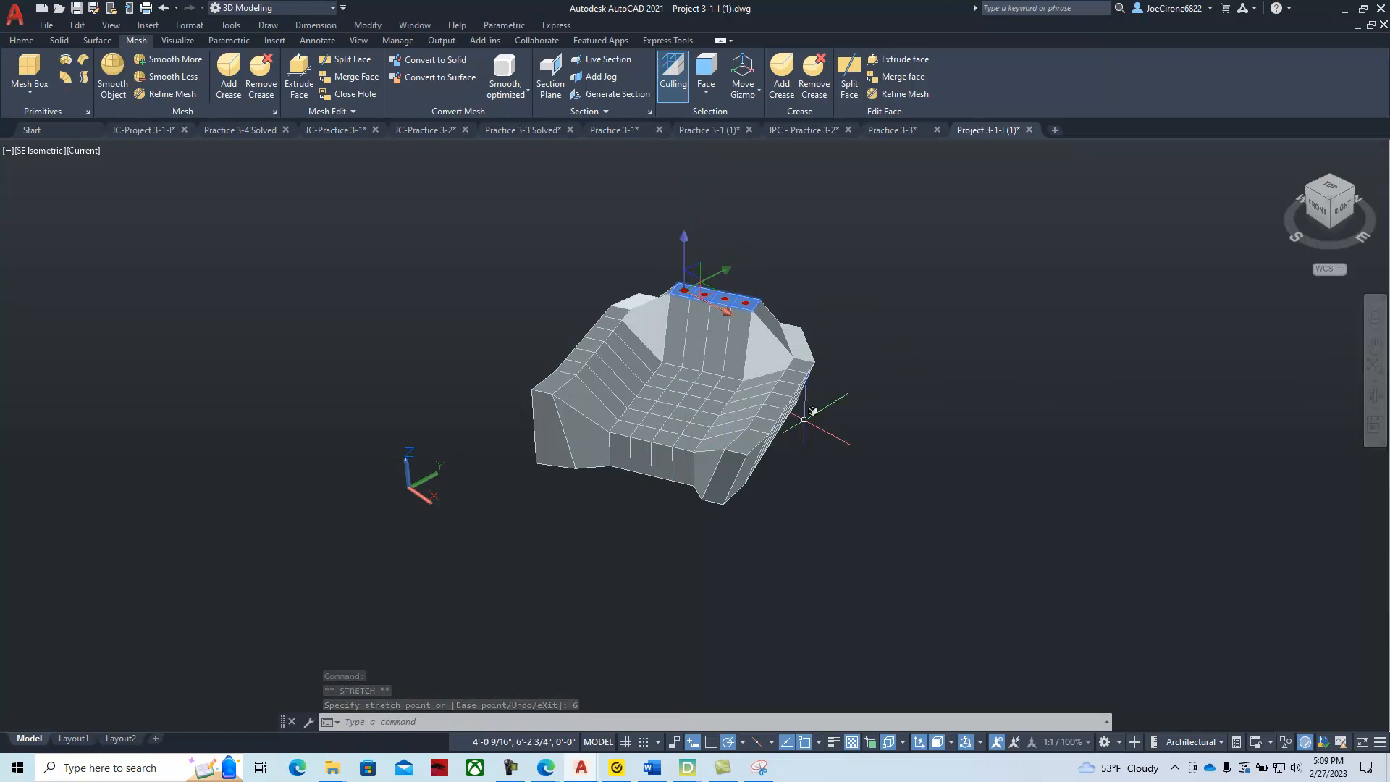
key("Escape")
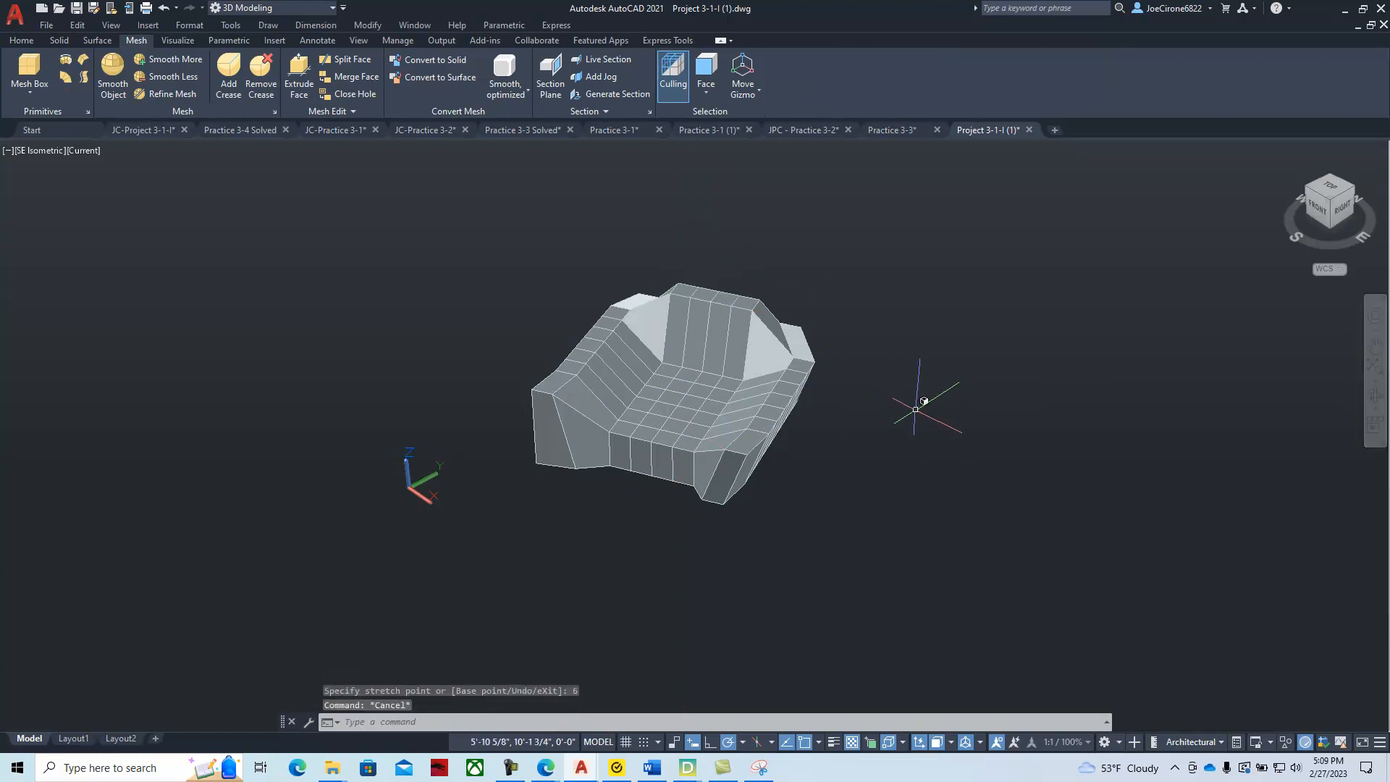
middle_click_drag(561, 478, 764, 436, "shift")
middle_click_drag(753, 454, 985, 377, "shift")
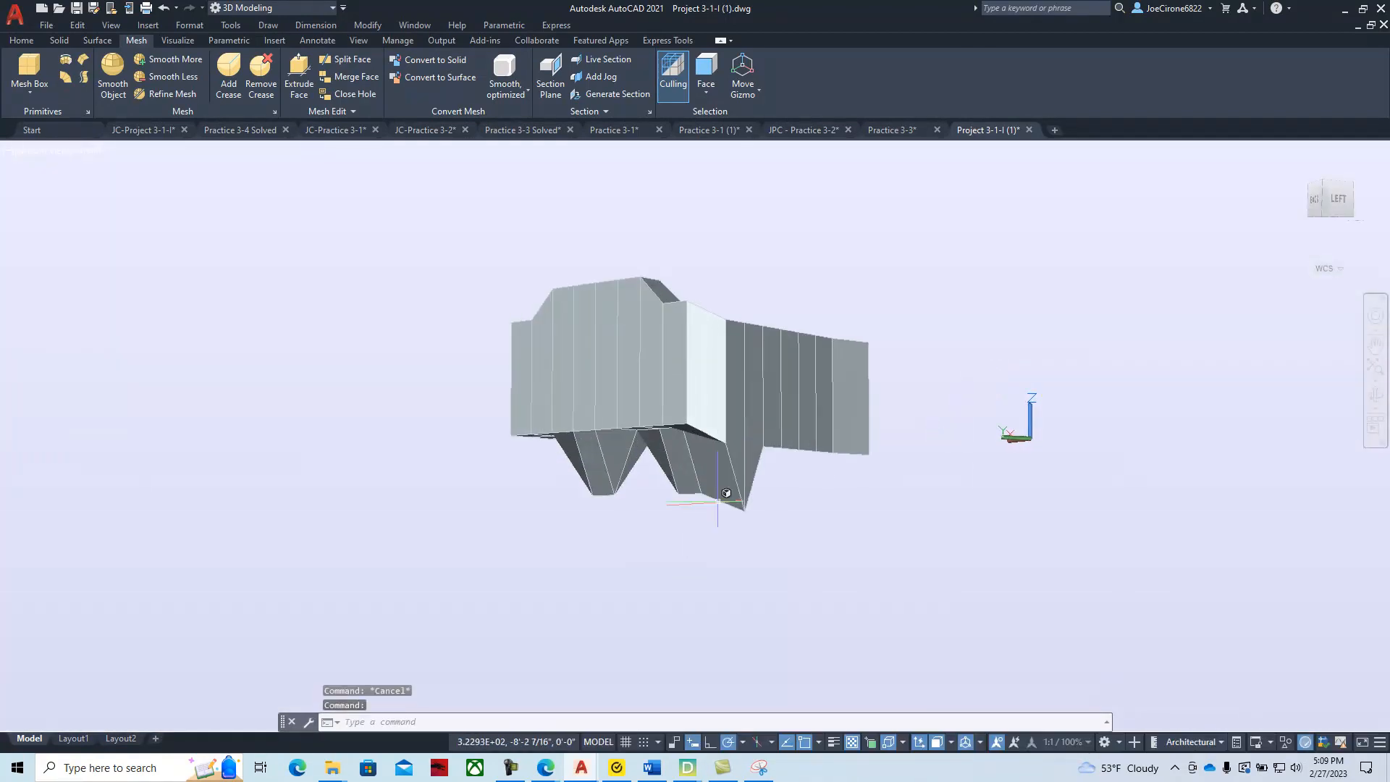
scroll(724, 550, "up", 5)
scroll(802, 585, "down", 1)
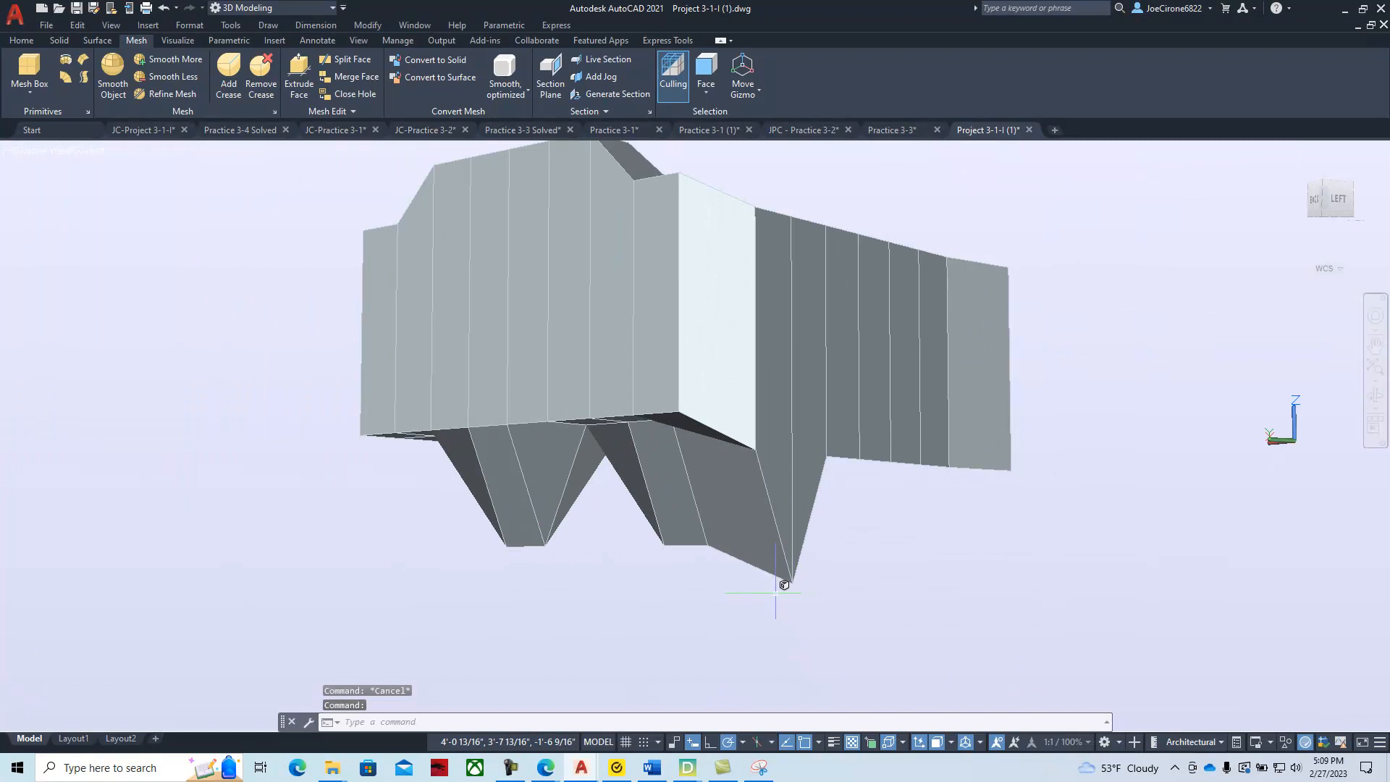
left_click(766, 557)
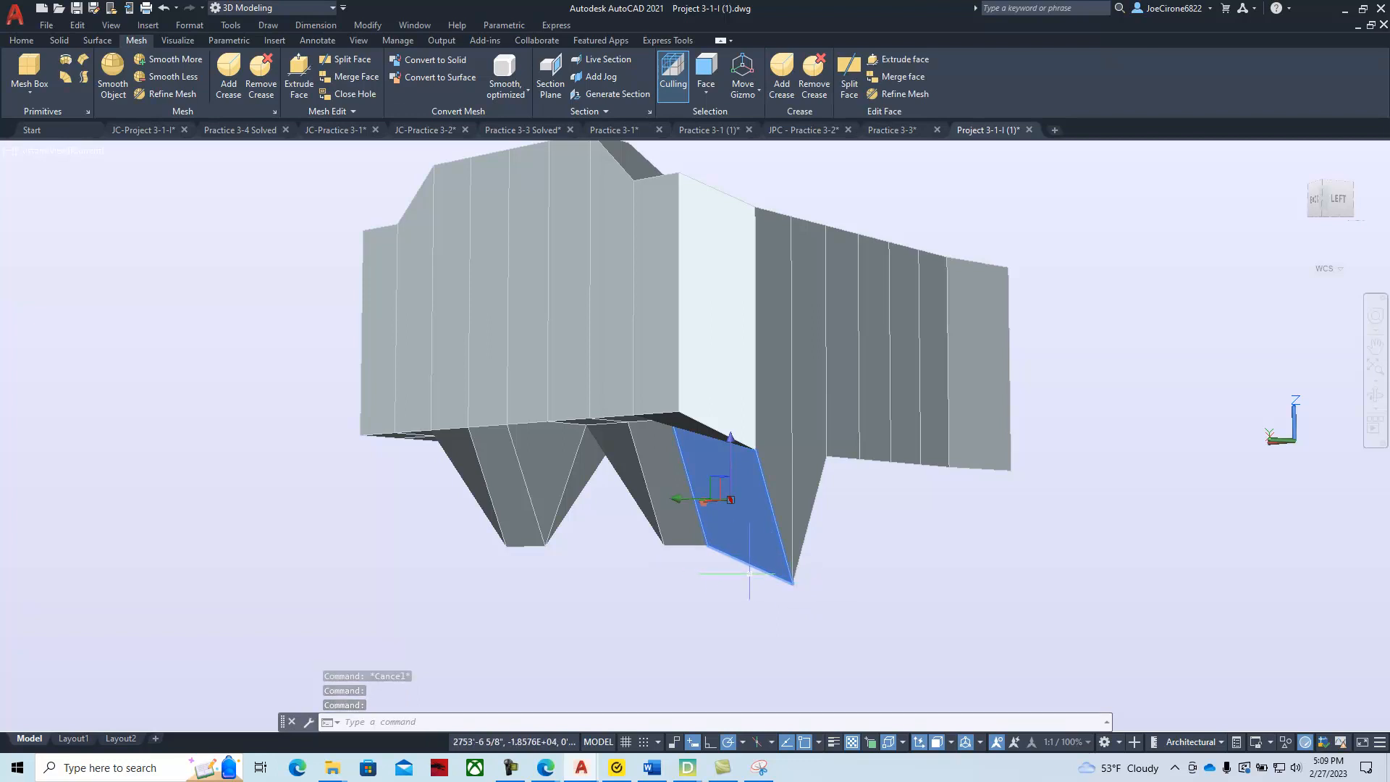
middle_click_drag(831, 618, 1254, 621)
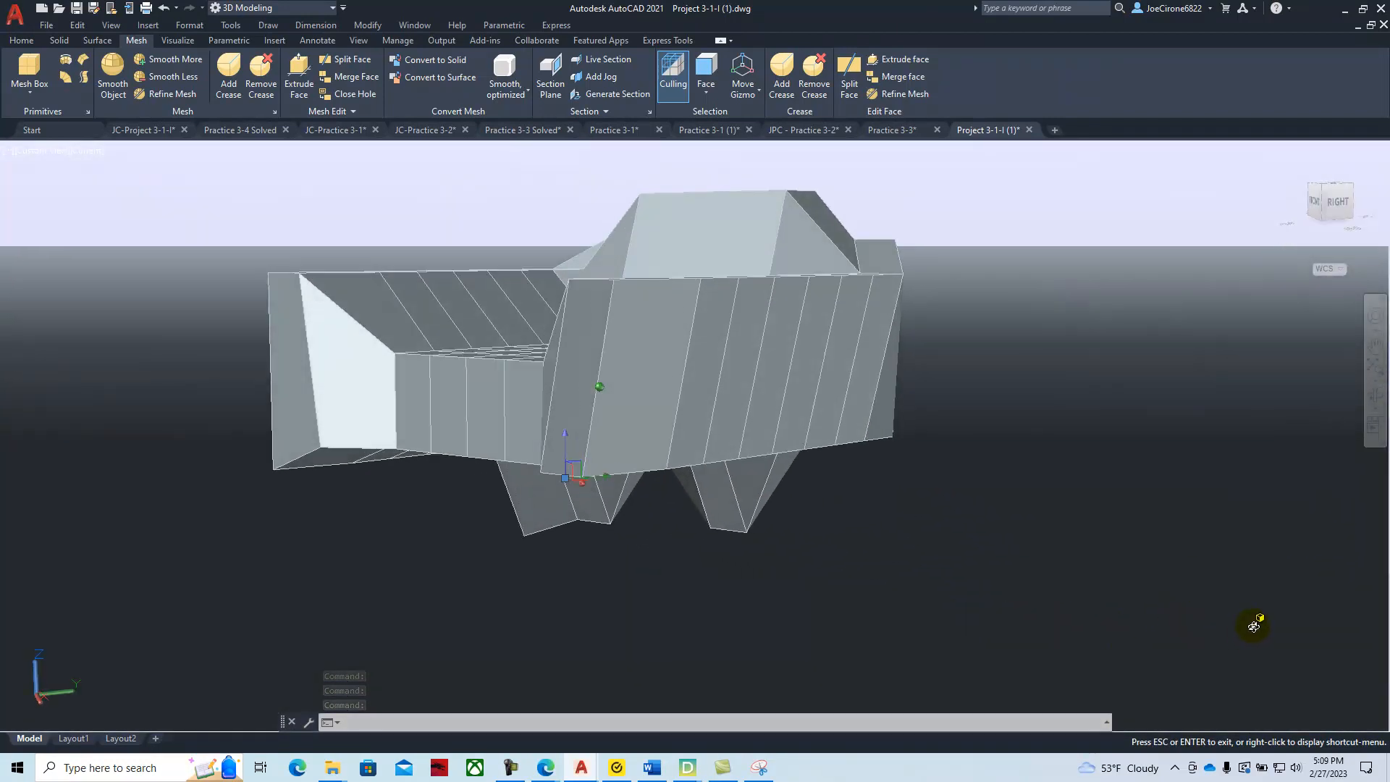
left_click(706, 91)
left_click(742, 180)
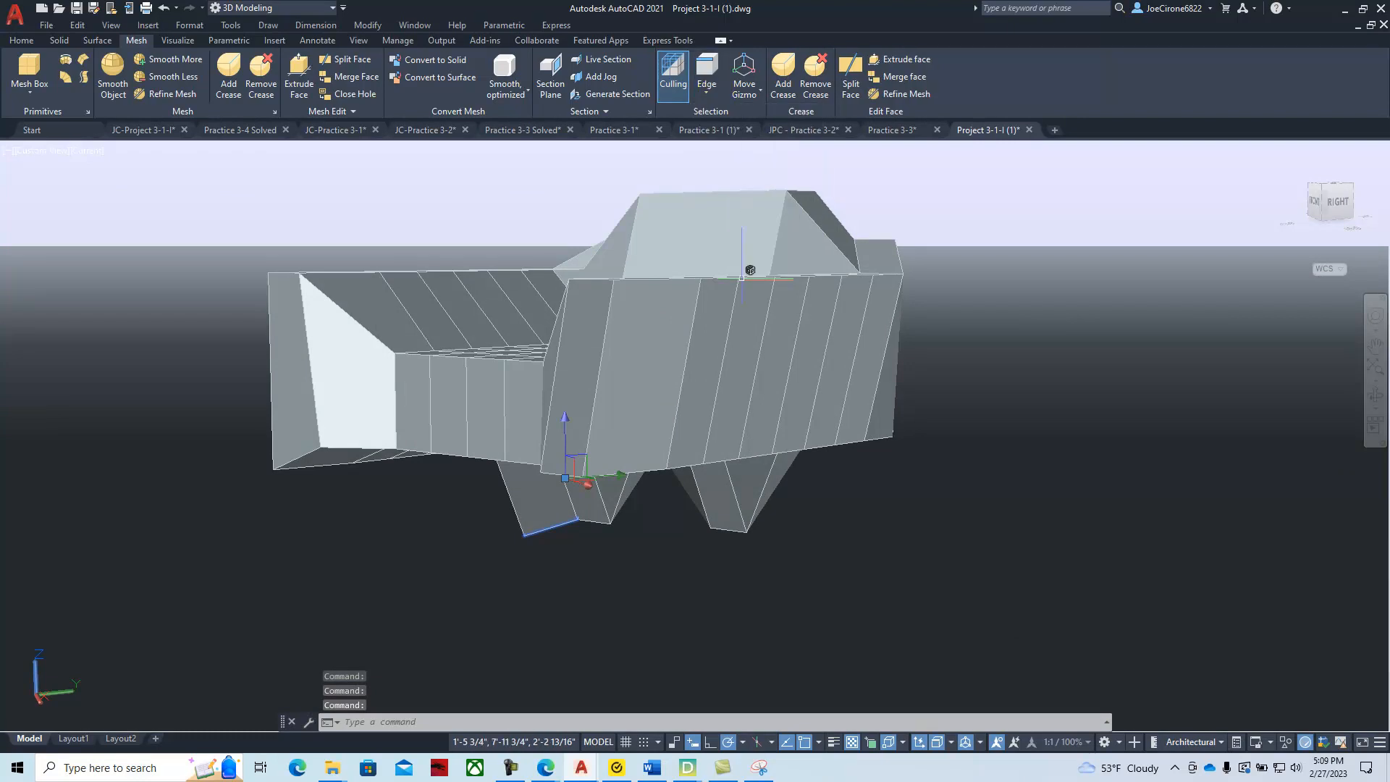
key("Escape")
key("Escape")
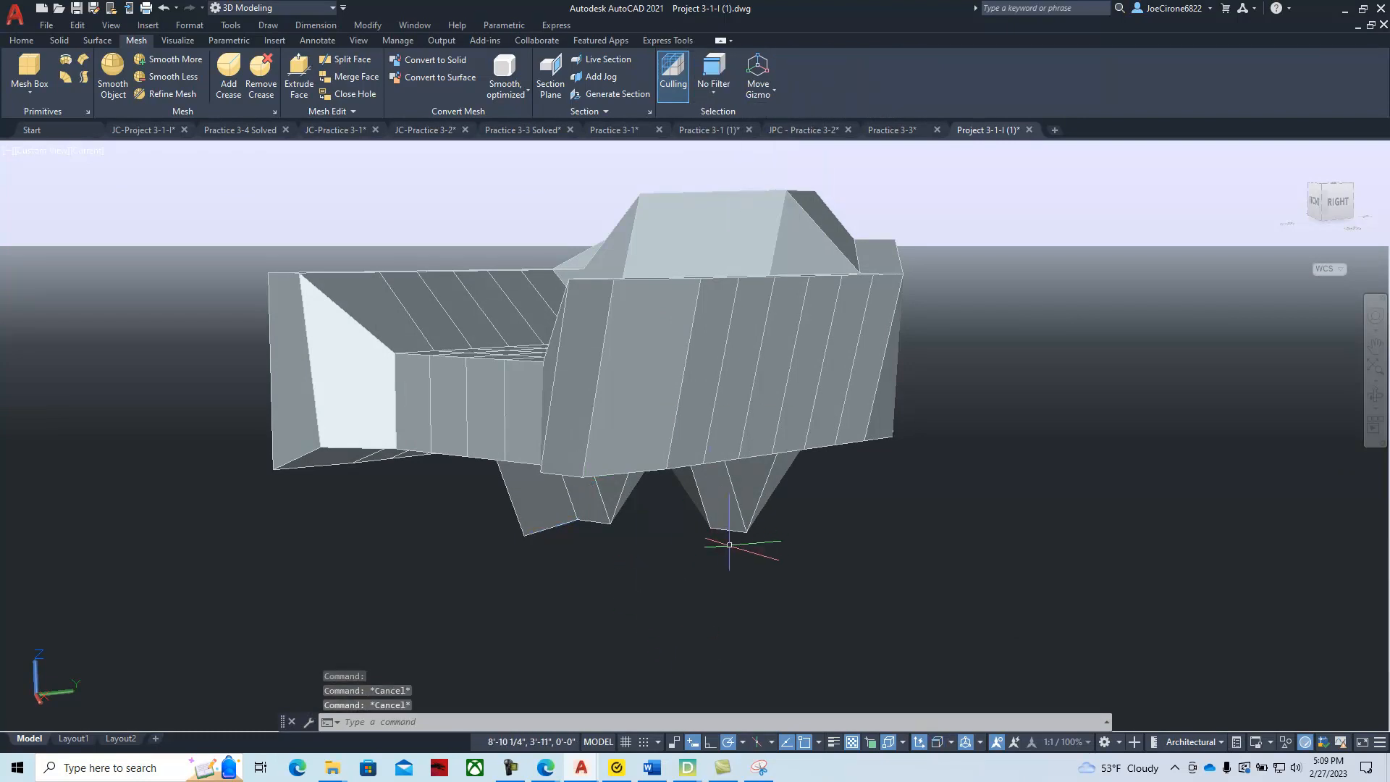
Move the bottom edge of the back right leg straight up about 11 inches to the seat's underside and clear the selection.
left_click(728, 532, "ctrl")
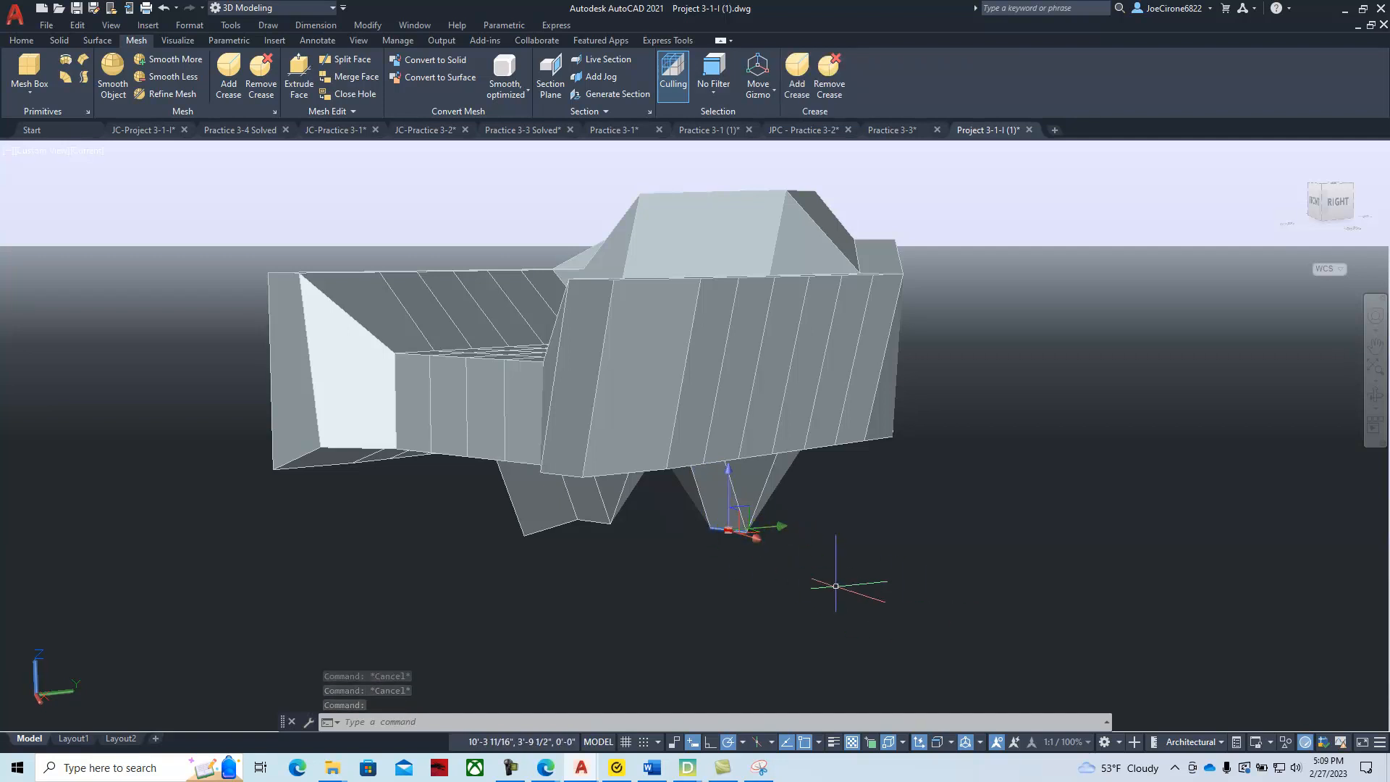
middle_click_drag(1014, 562, 771, 601, "shift")
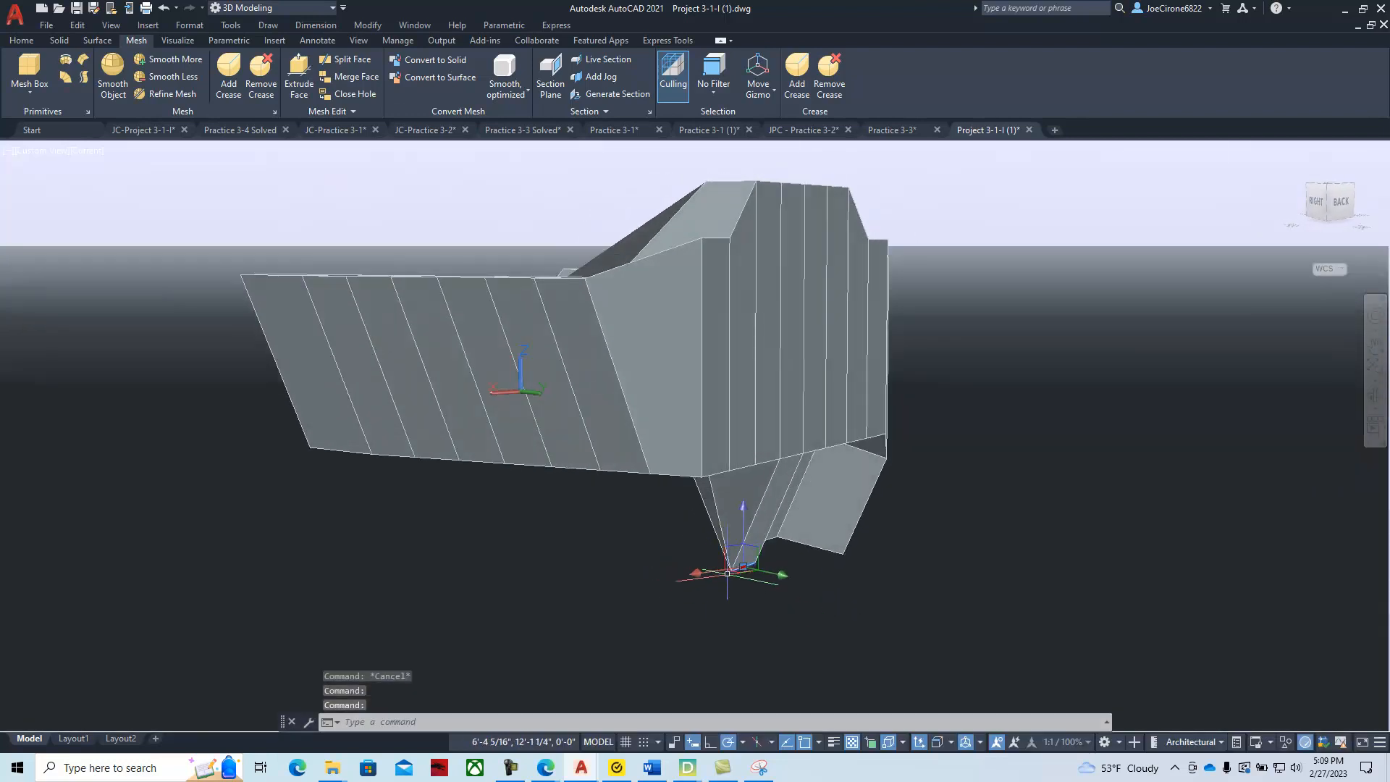
left_click(743, 566)
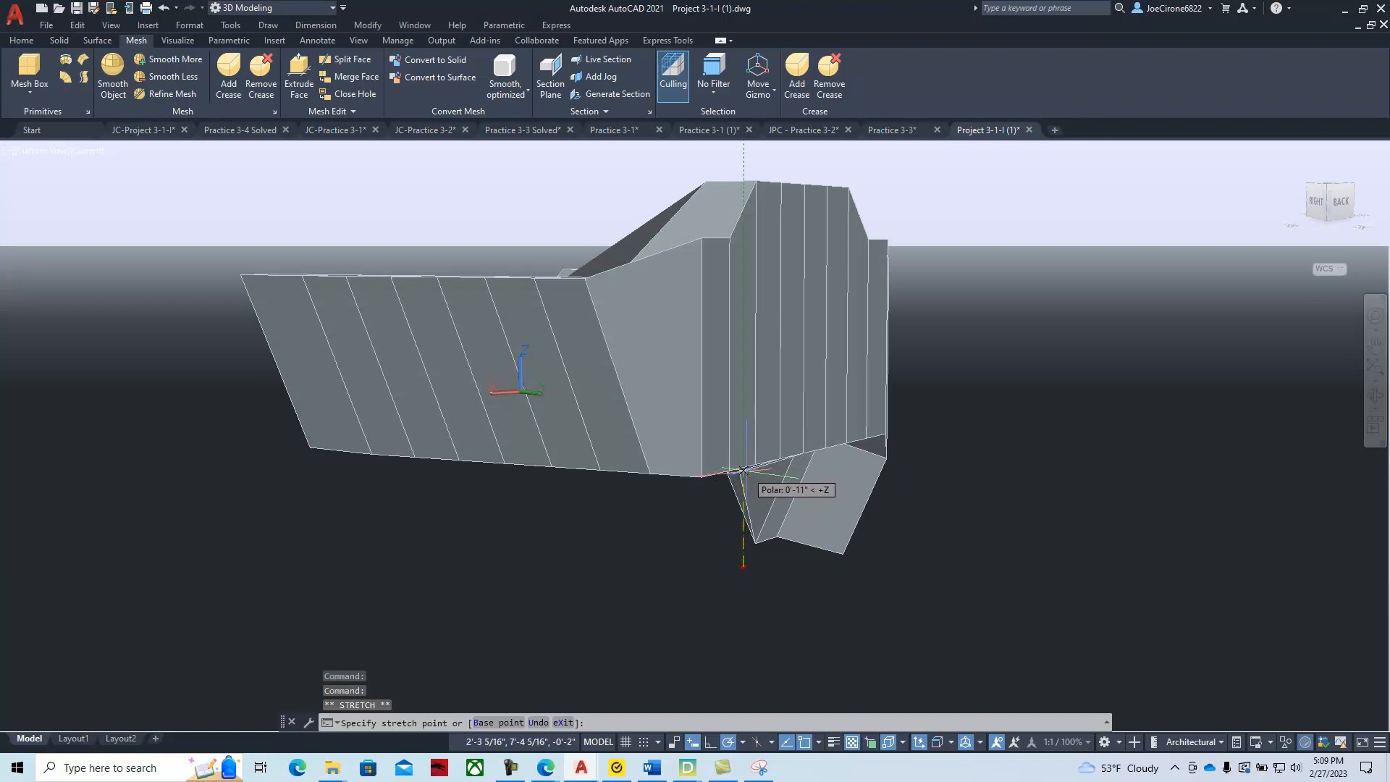
left_click(743, 469)
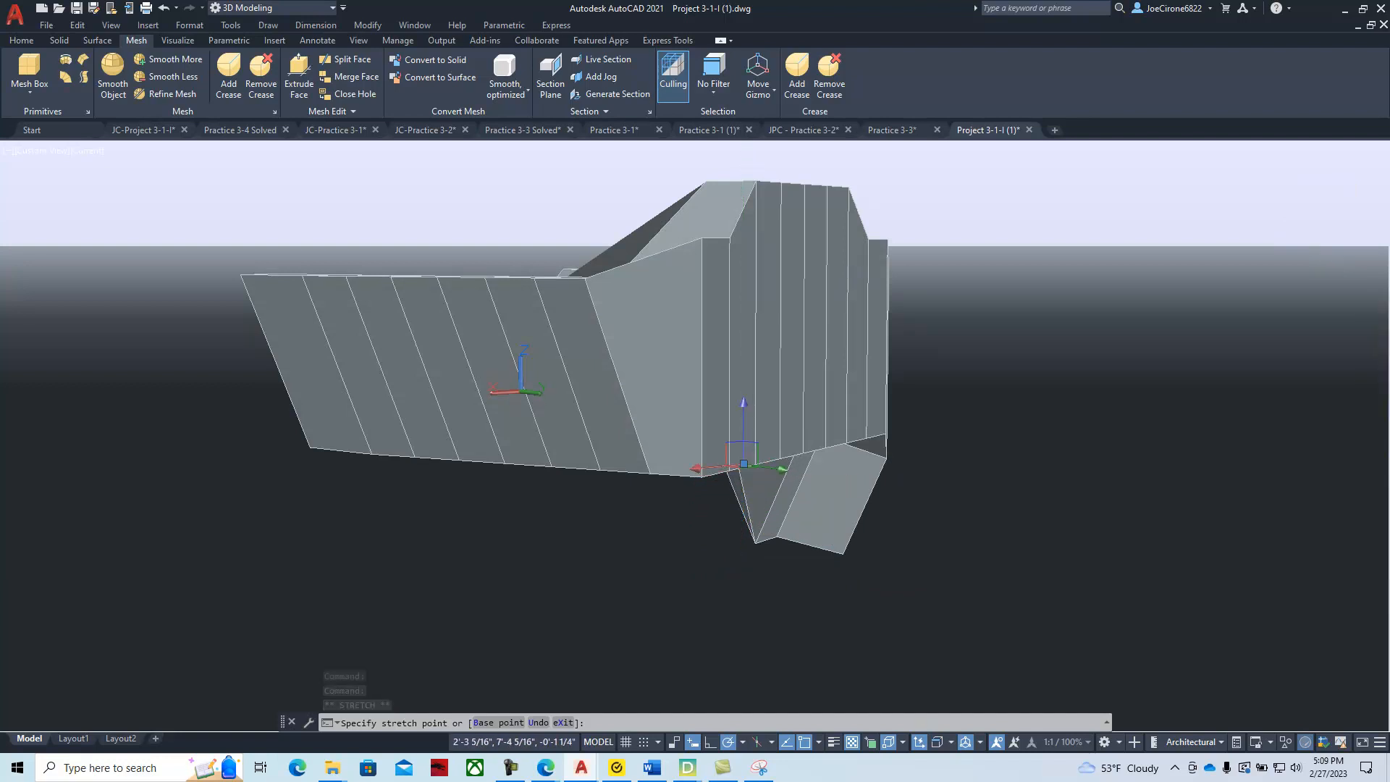
key("Escape")
Move the long bottom edge of the left leg straight up above the seat's underside, as seen from the front.
middle_click_drag(547, 592, 1018, 580, "shift")
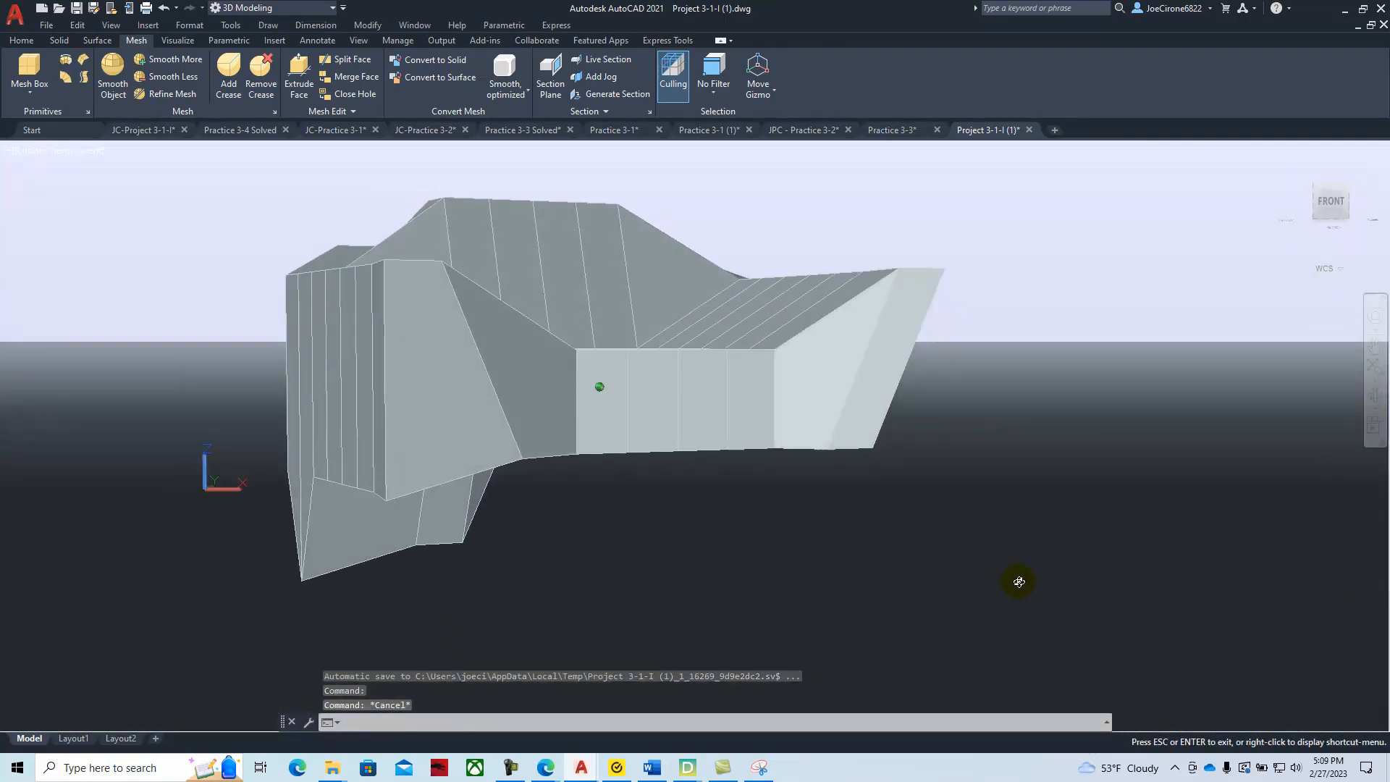
left_click(354, 565)
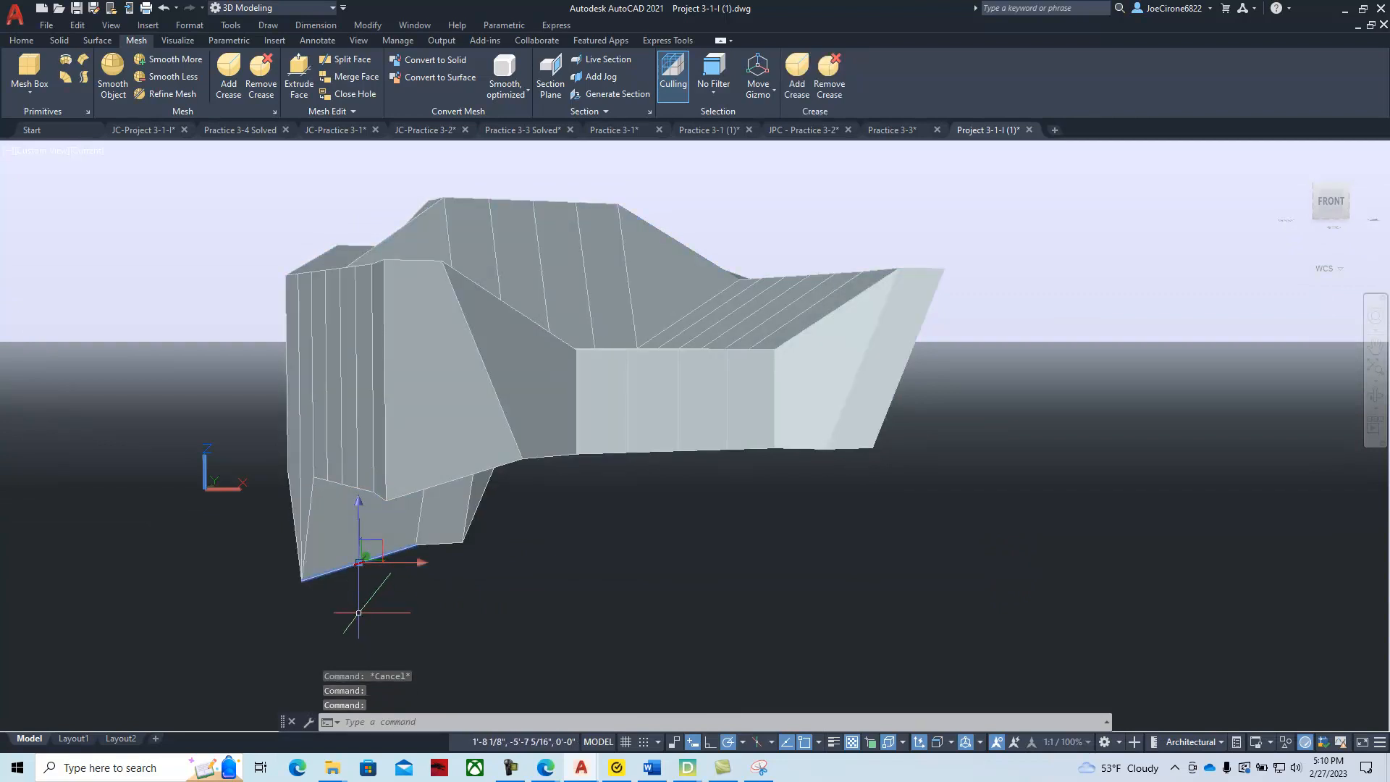
left_click(358, 563)
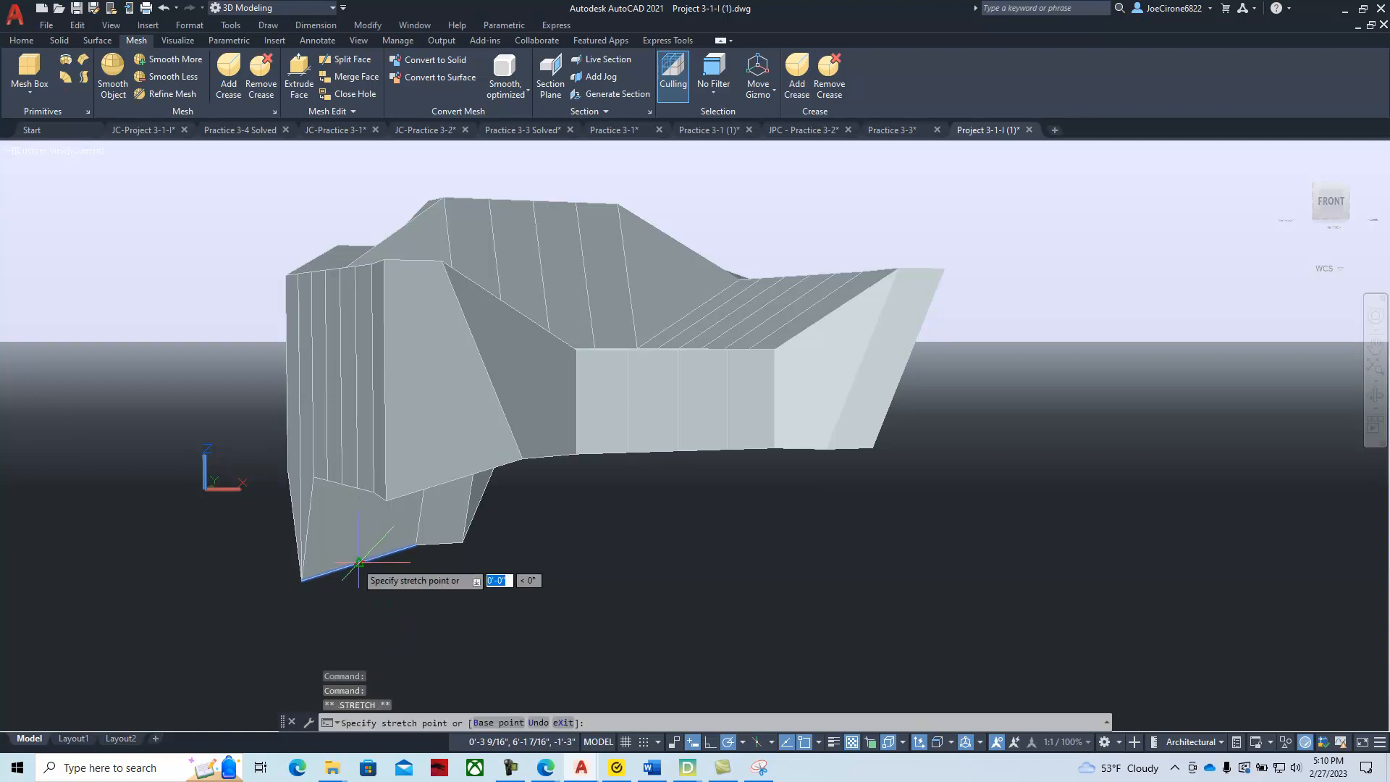
left_click(358, 456)
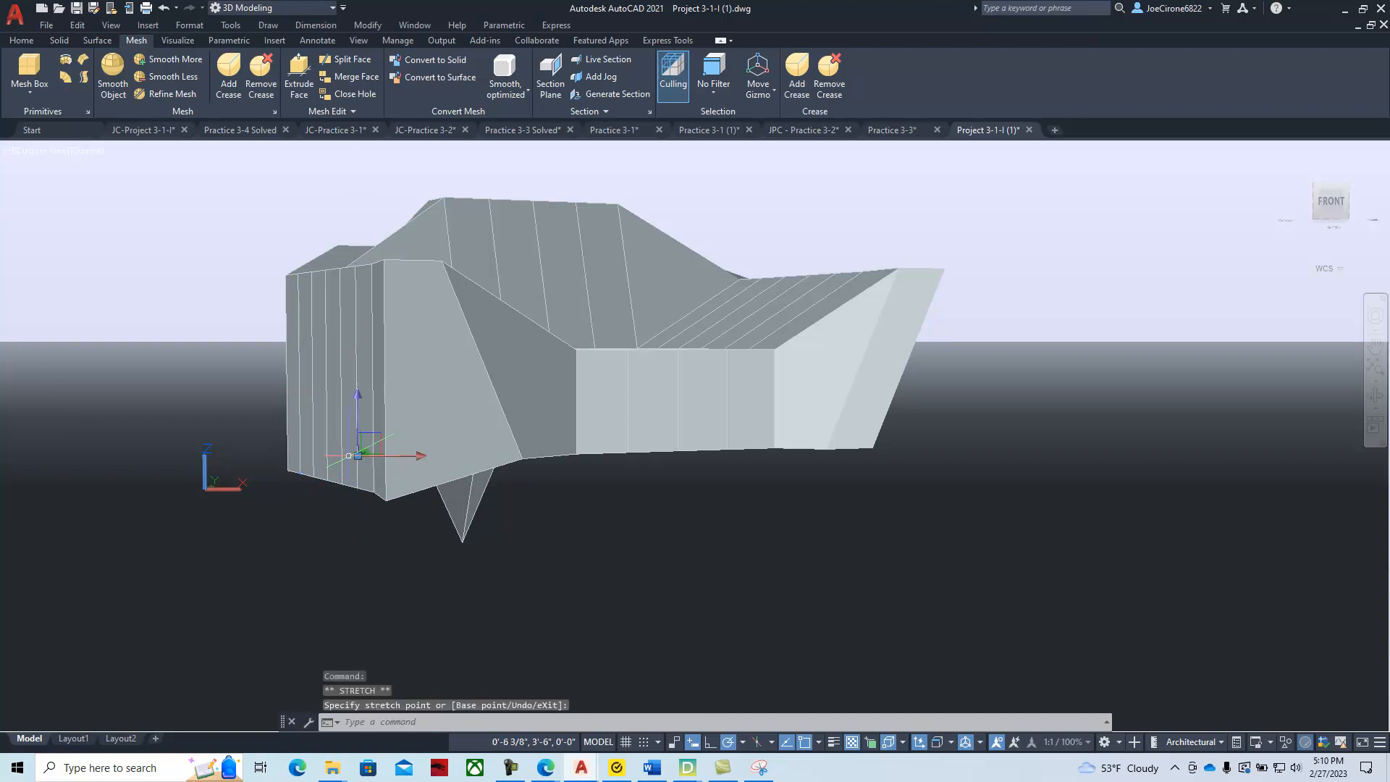
middle_click_drag(493, 610, 742, 636, "shift")
key("Escape")
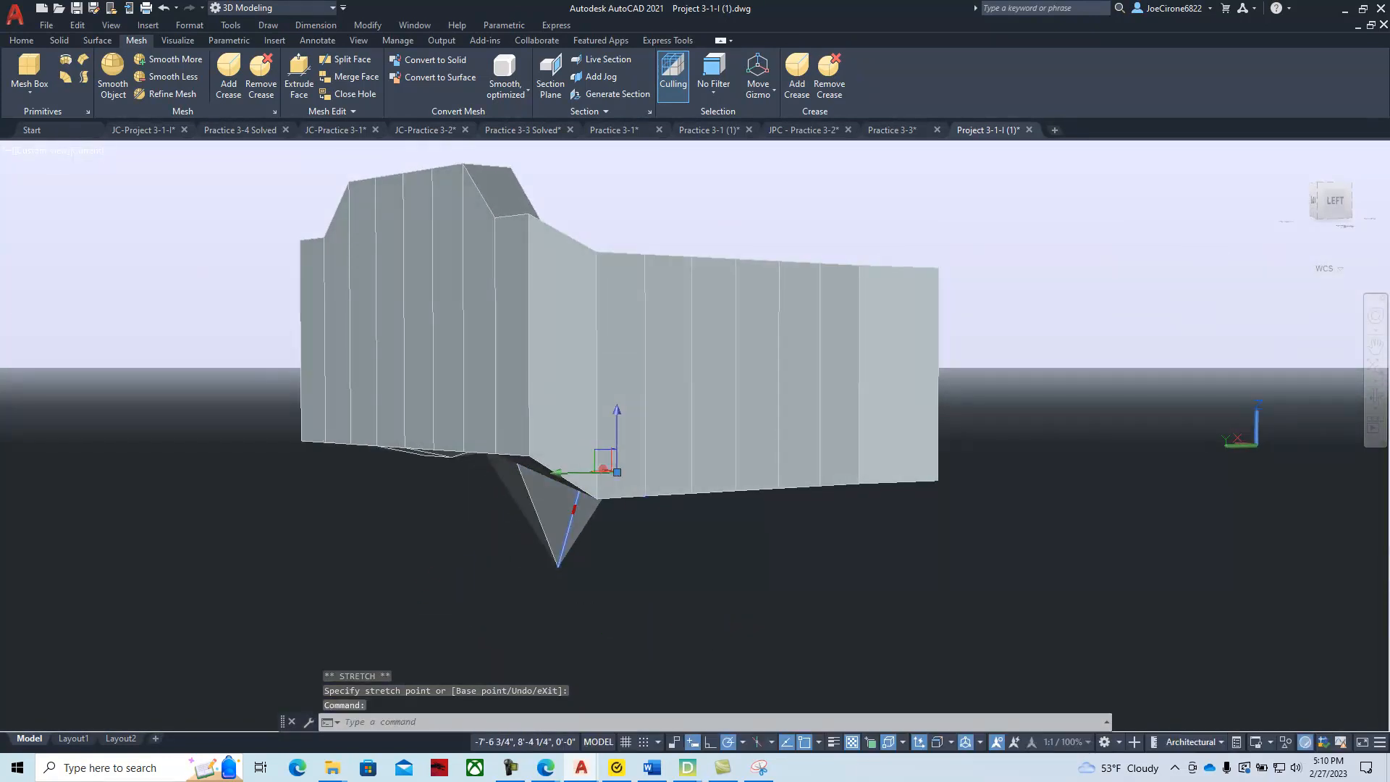
left_click(562, 550, "ctrl")
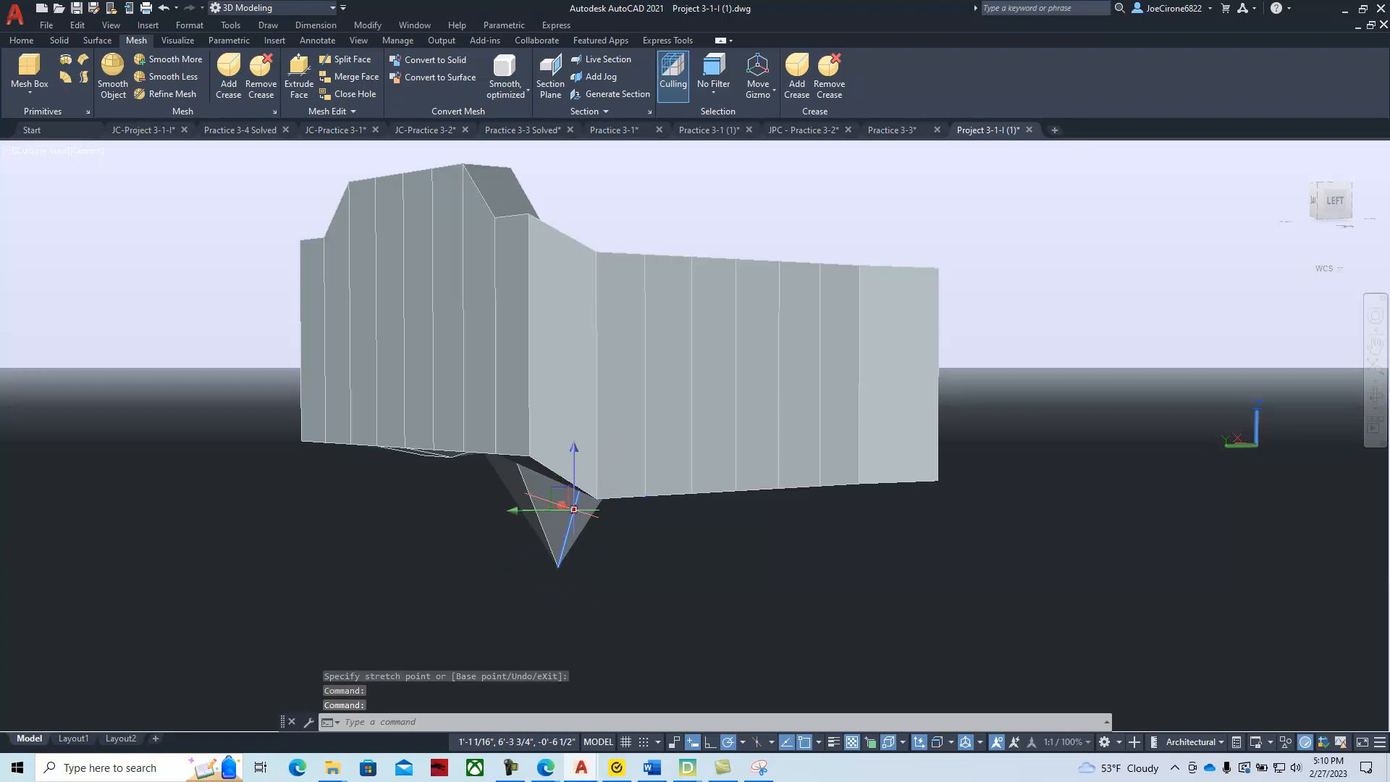
left_click(573, 509)
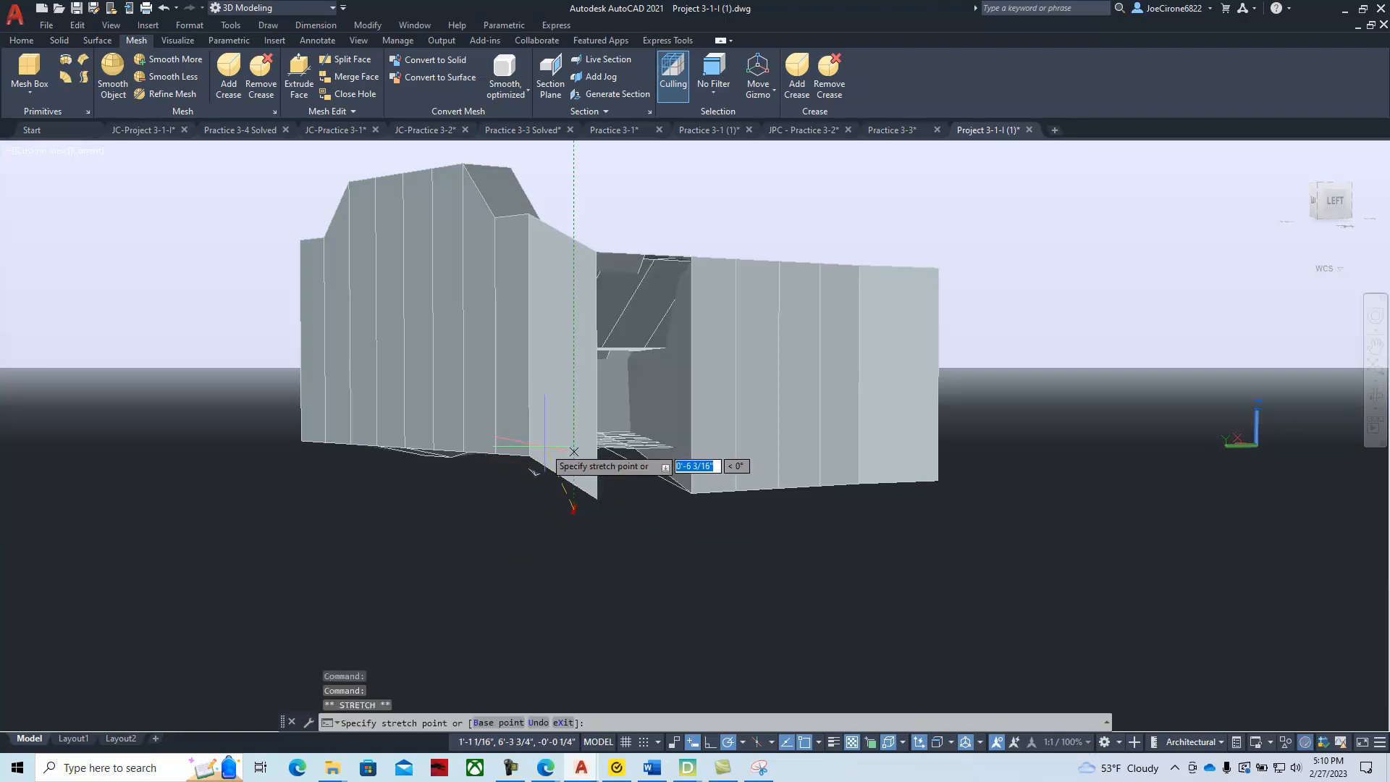
key("Escape")
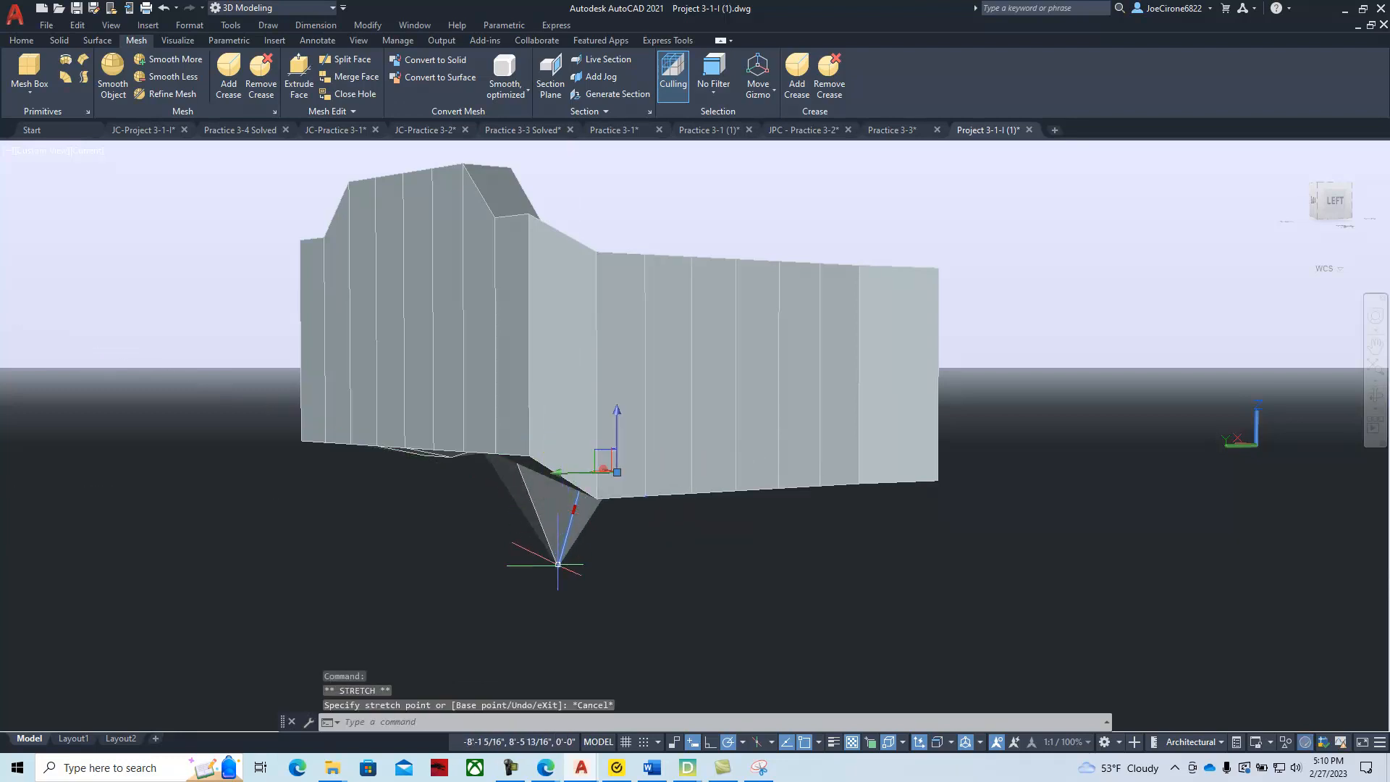
key("Escape")
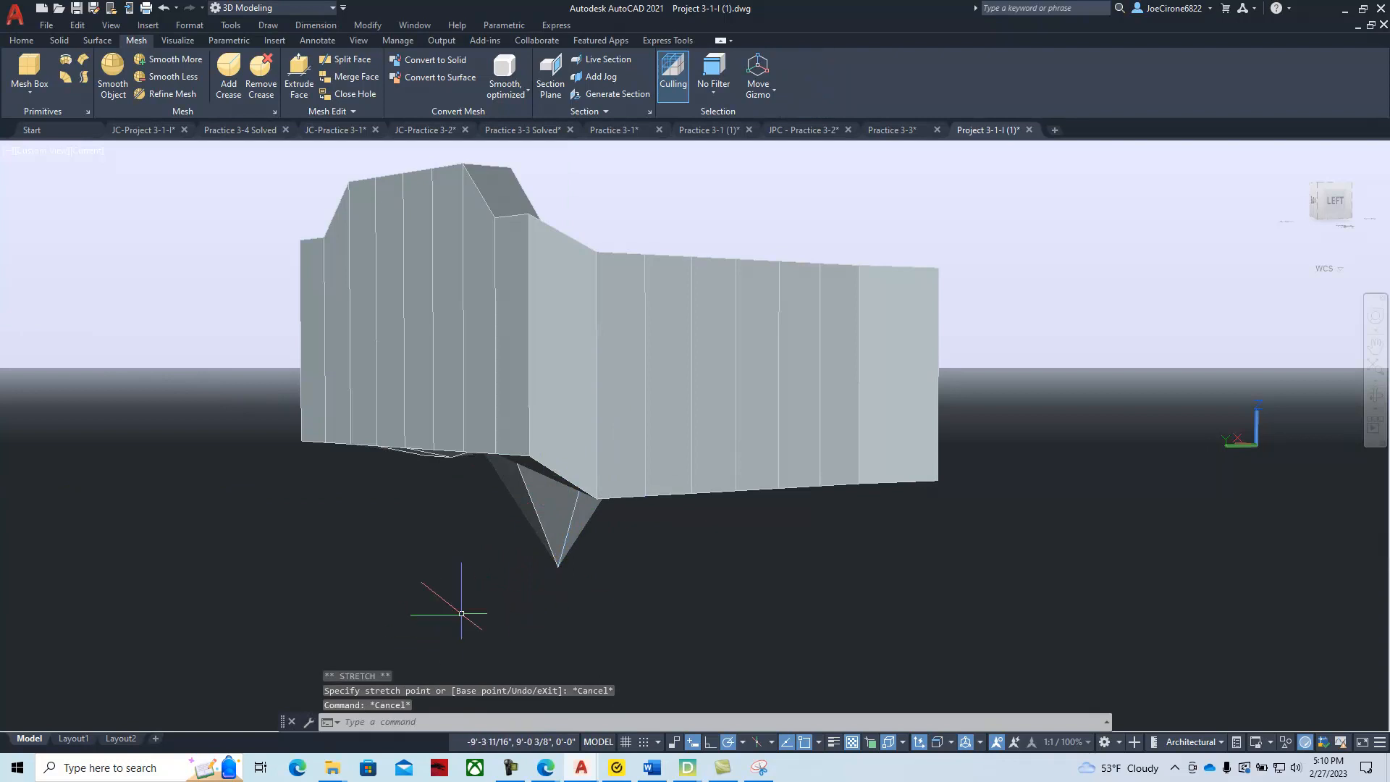
Try to move the edges meeting at the remaining leg's tip up to the underside of the chair.
middle_click_drag(458, 592, 636, 589, "shift")
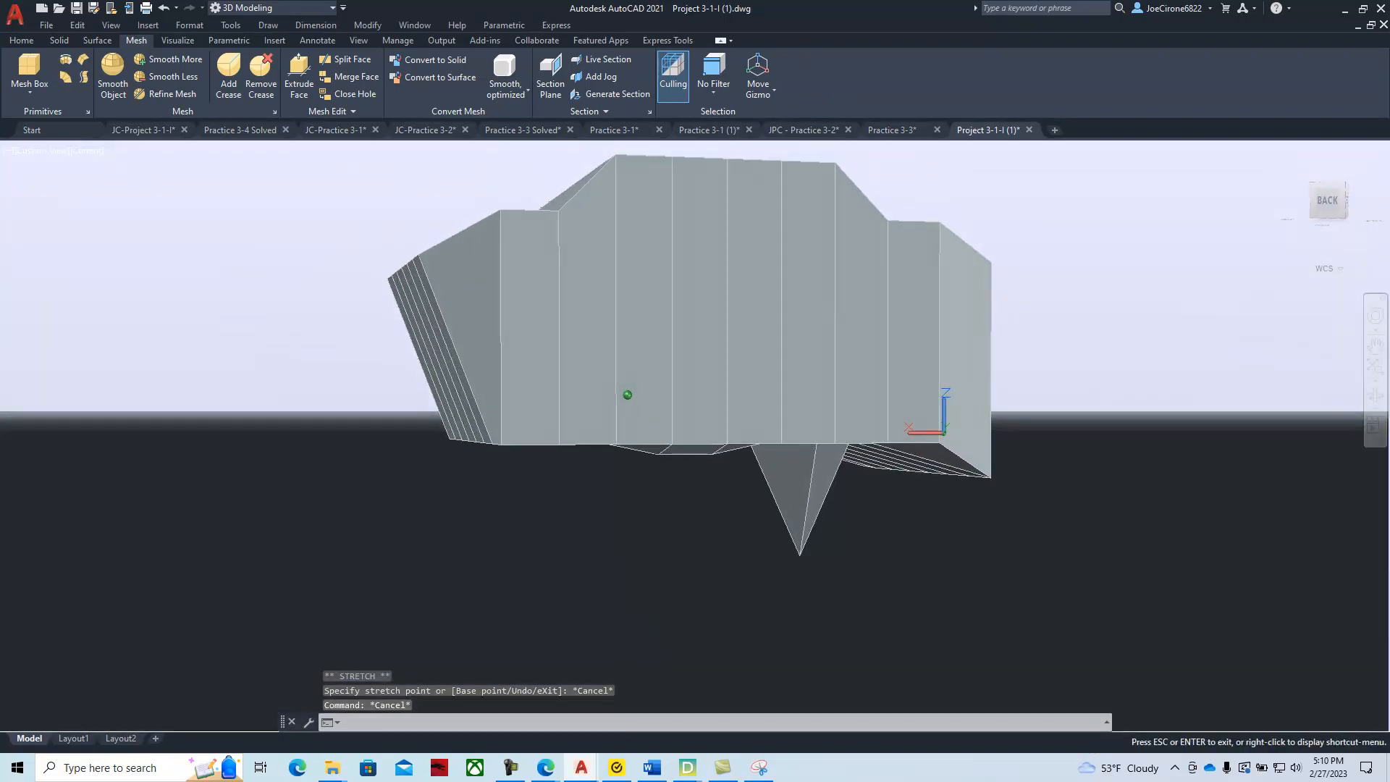
left_click(801, 553, "ctrl")
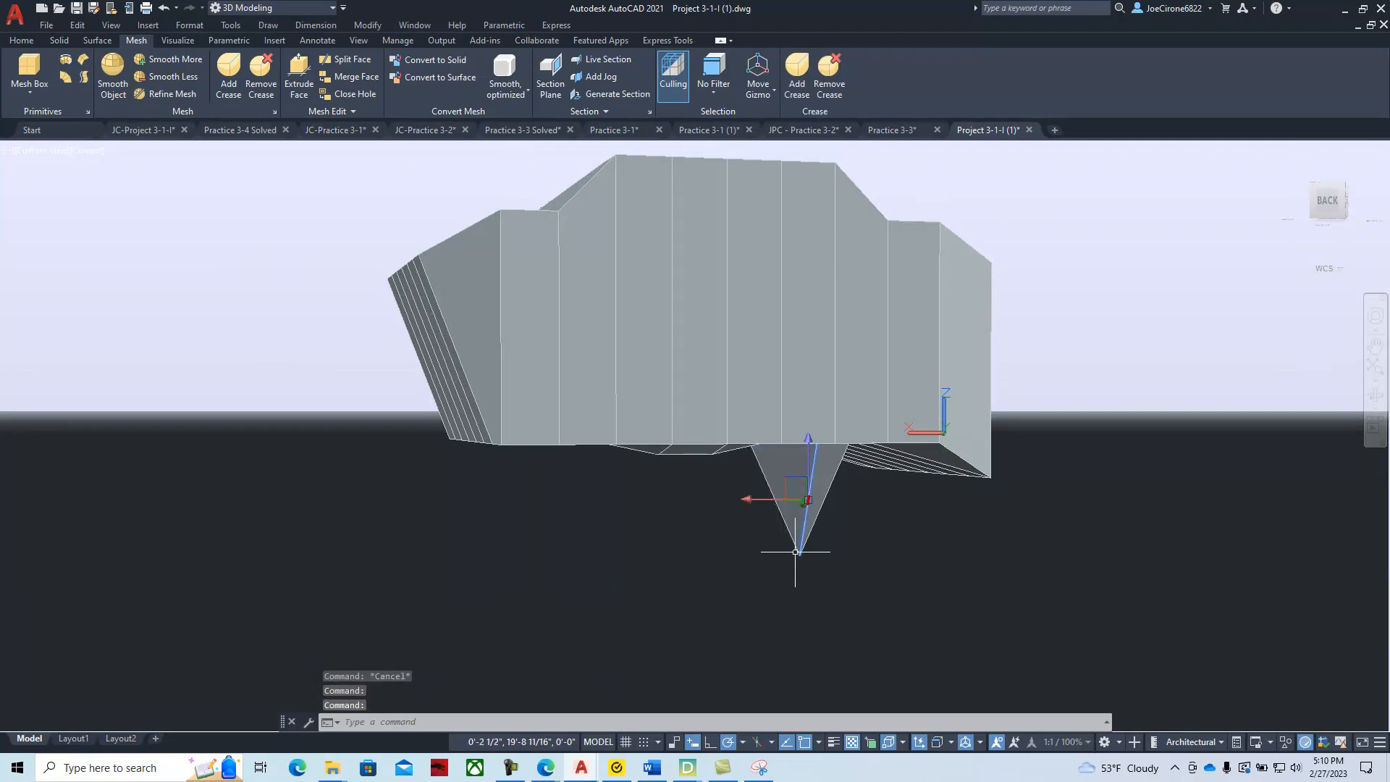
left_click(799, 557, "ctrl")
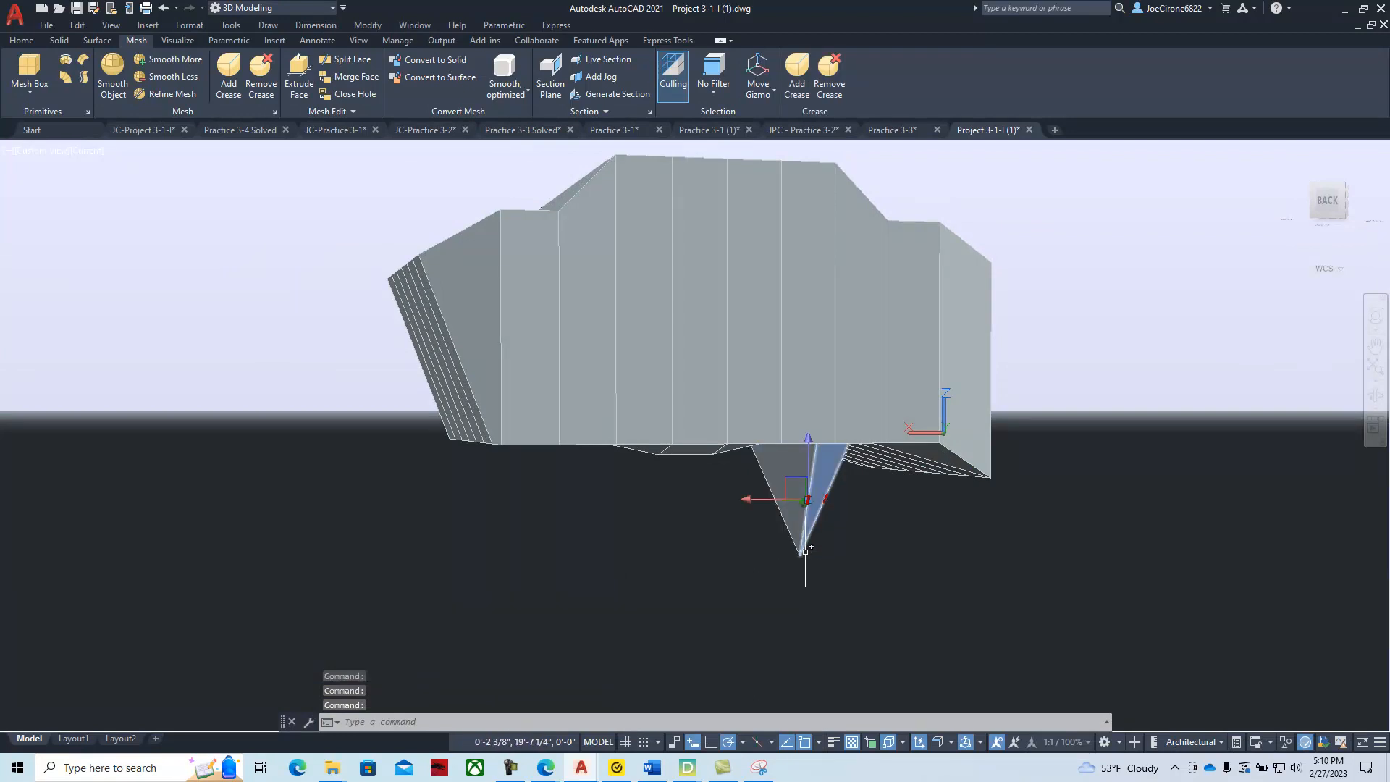
left_click(785, 497)
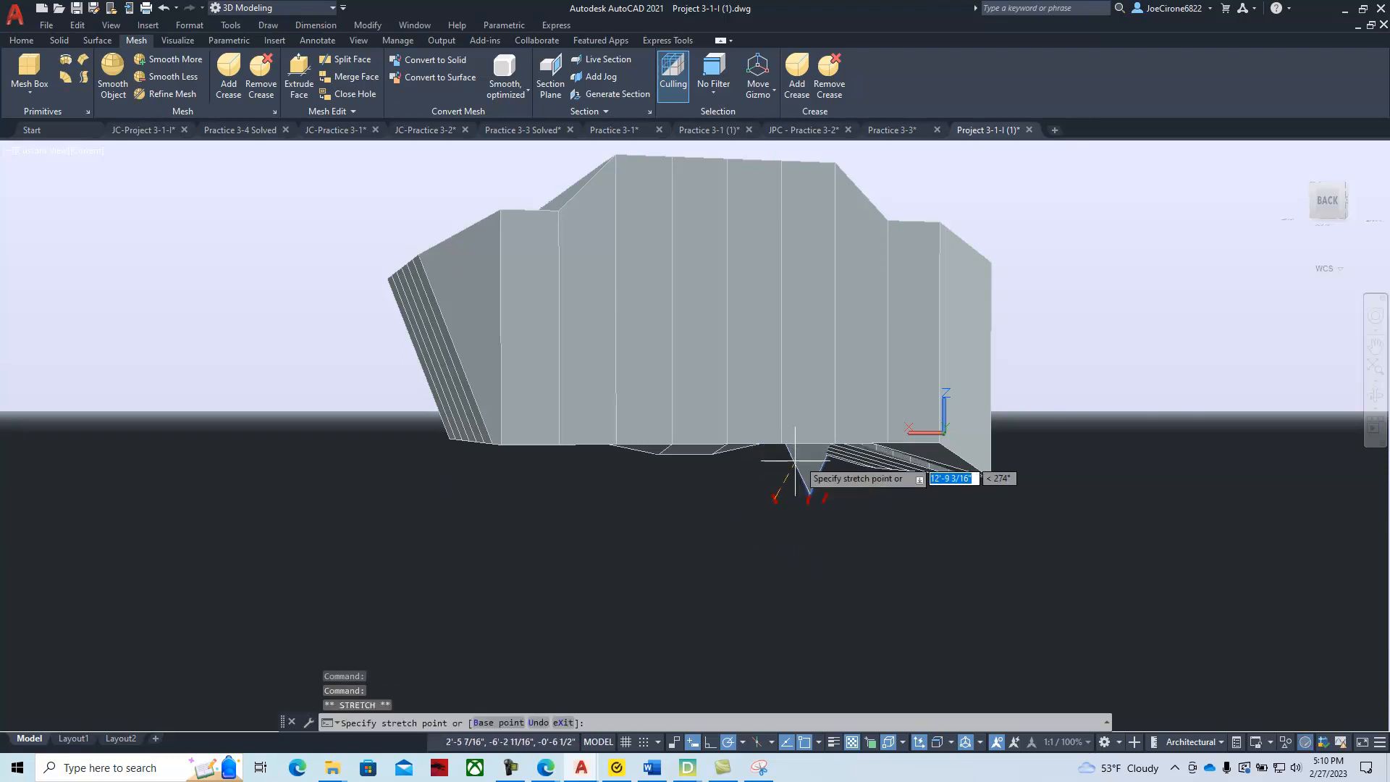
left_click(831, 427)
mouse_move(910, 631)
middle_mouse_down("shift")
mouse_move(866, 642)
mouse_move(916, 640)
middle_mouse_up("shift")
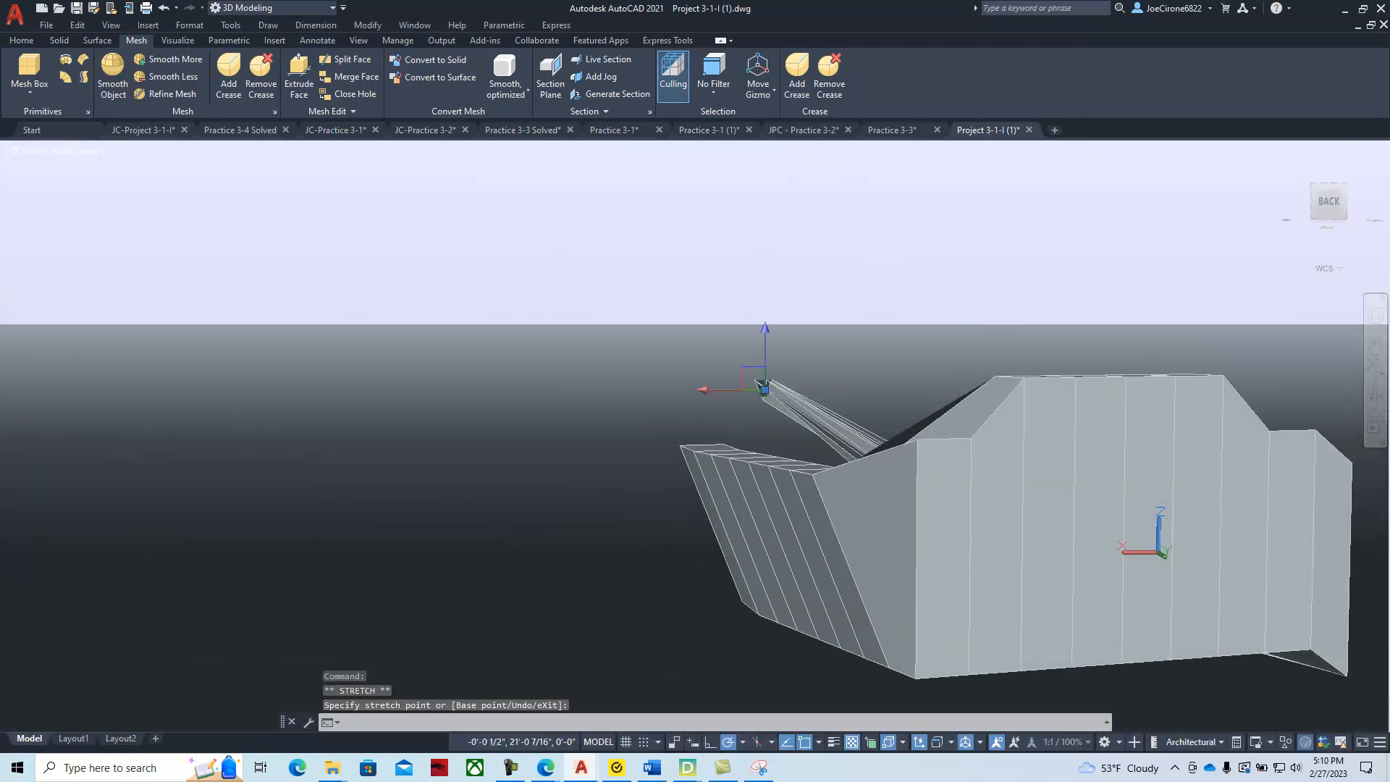
Undo the attempted move of the edges at the remaining leg's tip and cancel any active selection.
left_click(162, 11)
middle_click_drag(894, 587, 860, 592, "shift")
key("Escape")
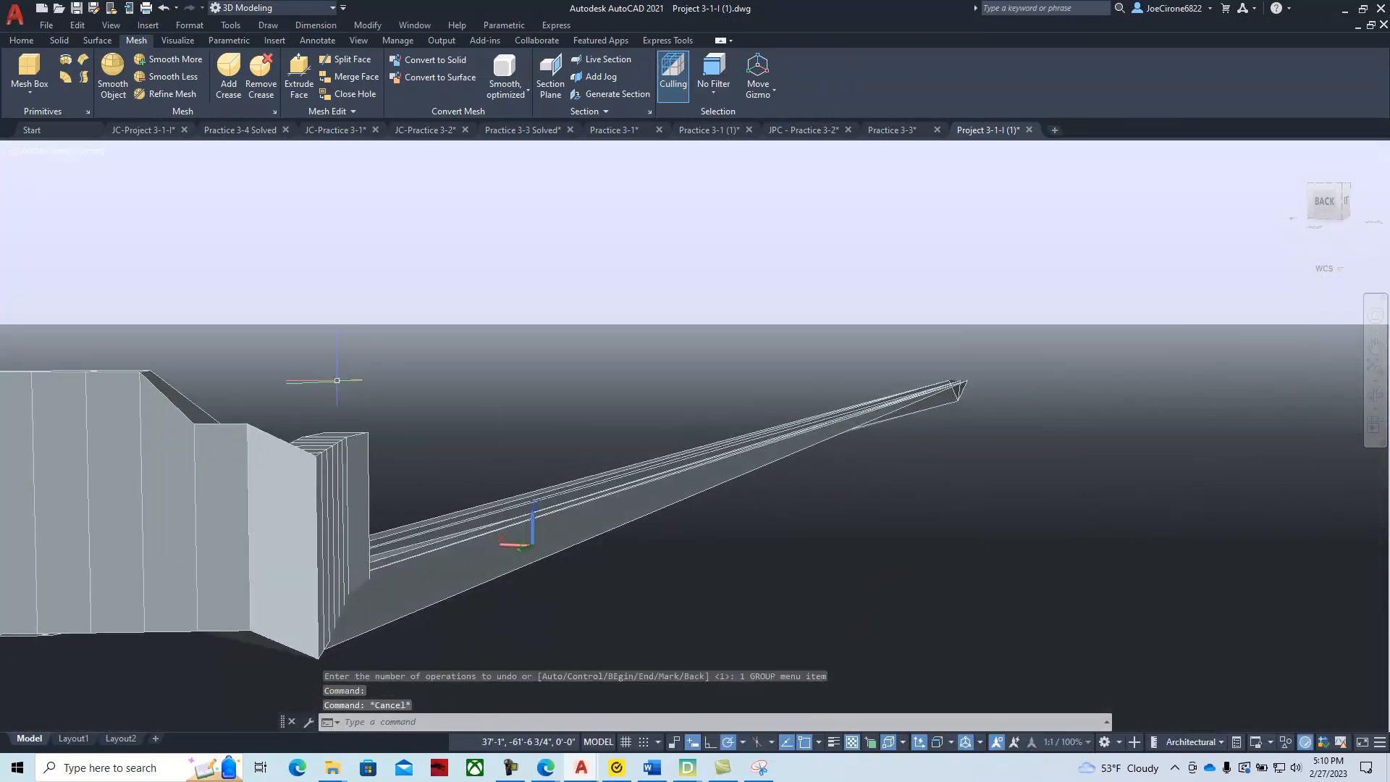
left_click(164, 10)
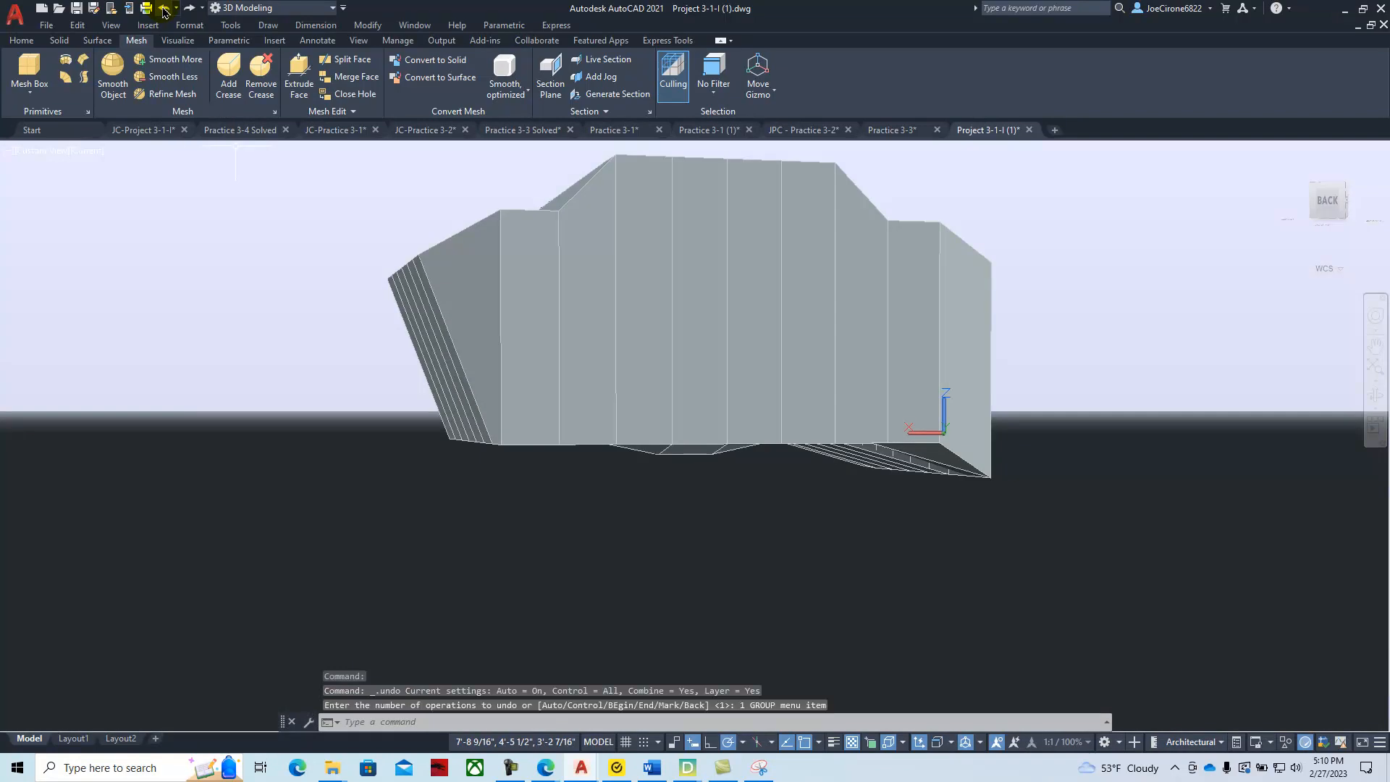
middle_click_drag(909, 514, 829, 536, "shift")
scroll(955, 443, "down", 2)
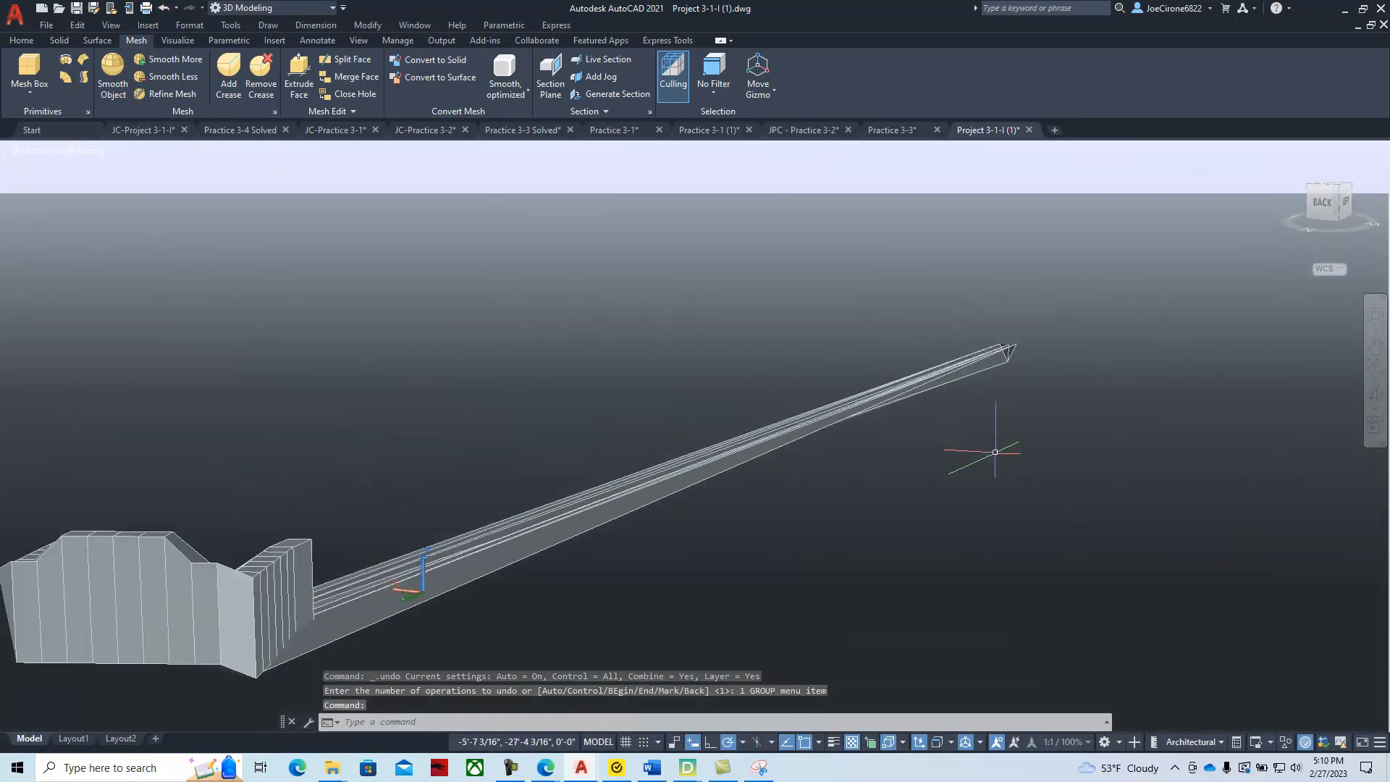
key("Escape")
key("Escape")
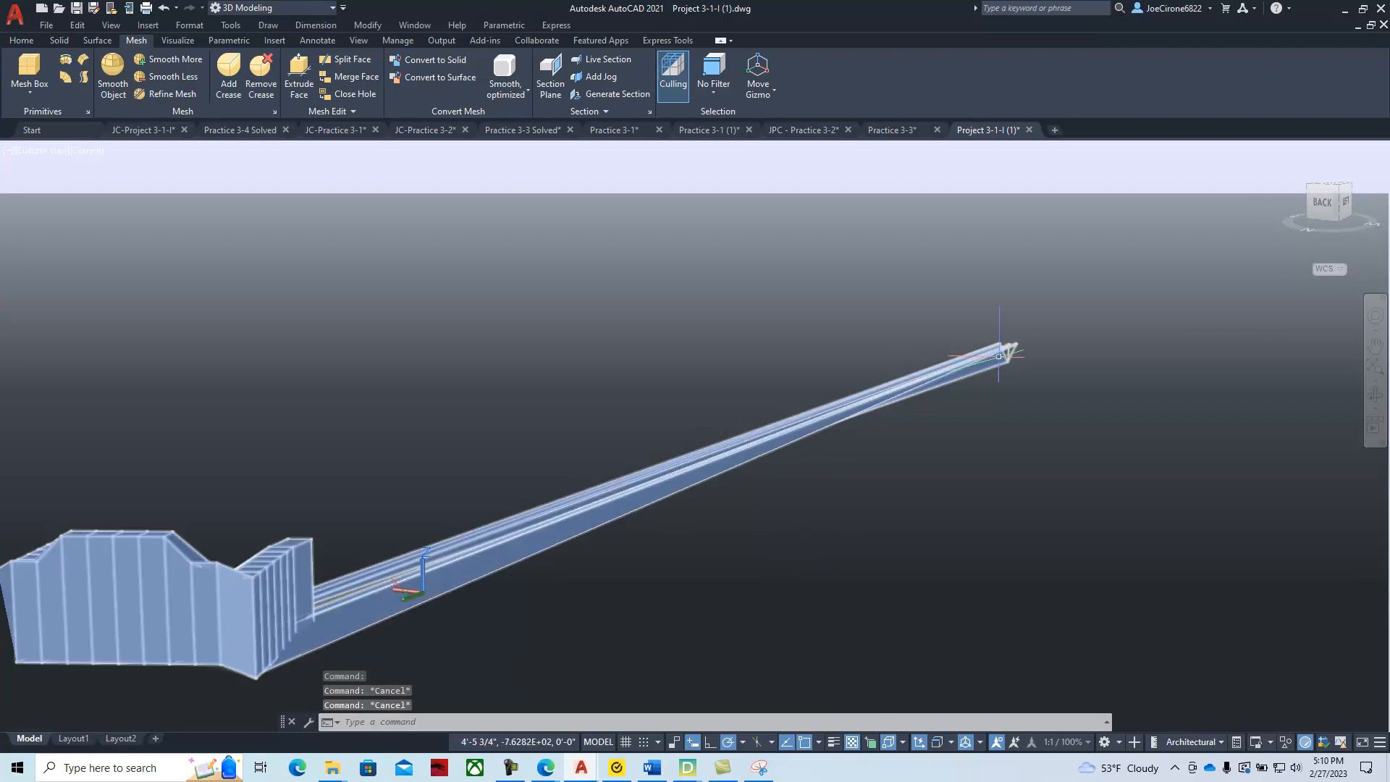
left_click(1007, 352, "ctrl")
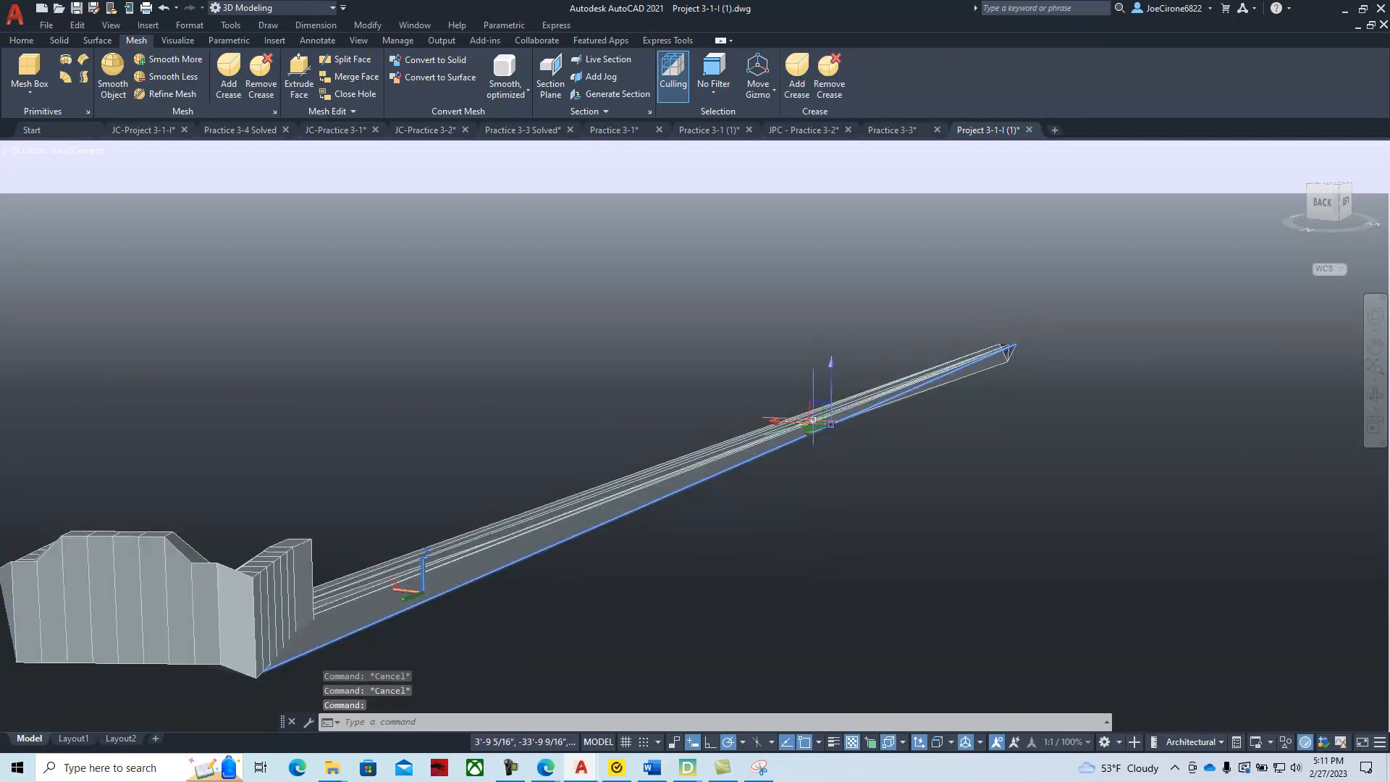
scroll(930, 364, "down", 2)
scroll(919, 422, "up", 5)
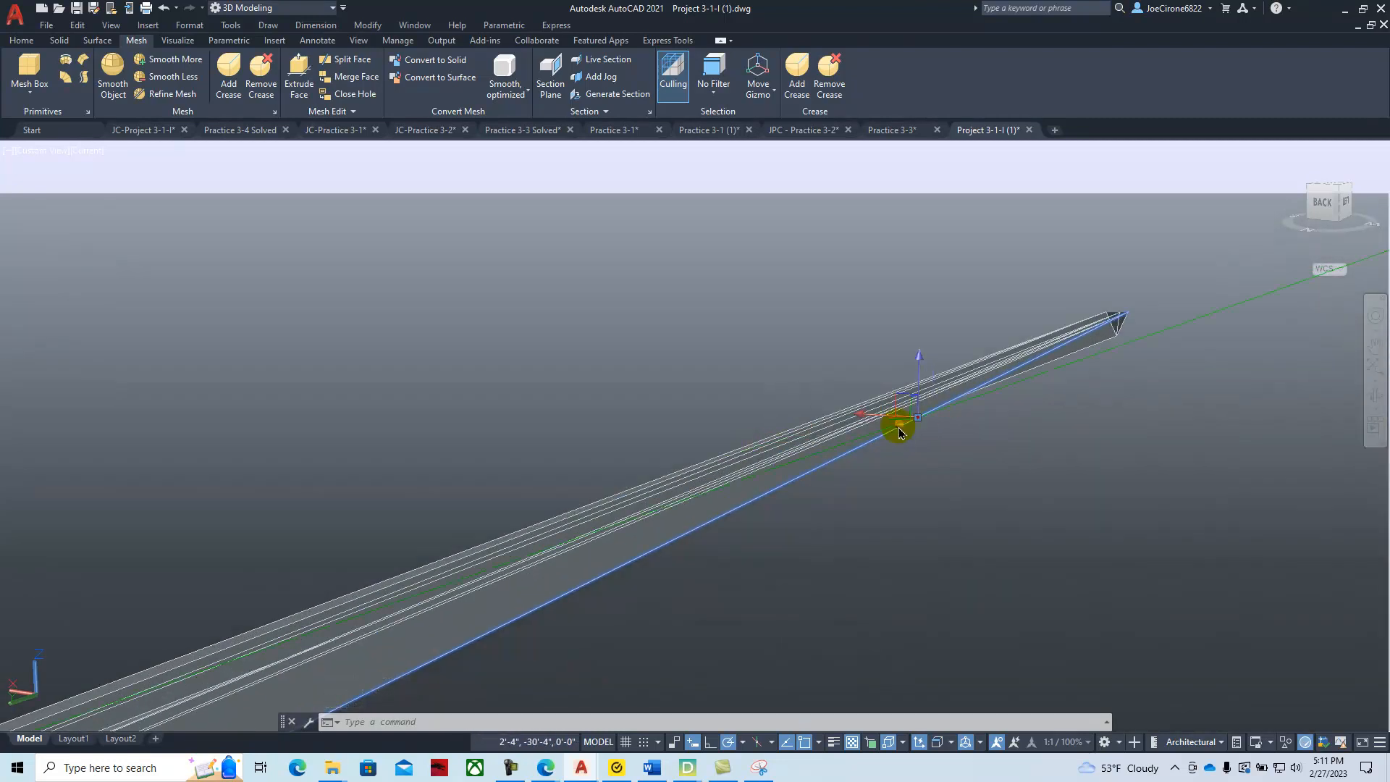
left_click(917, 417)
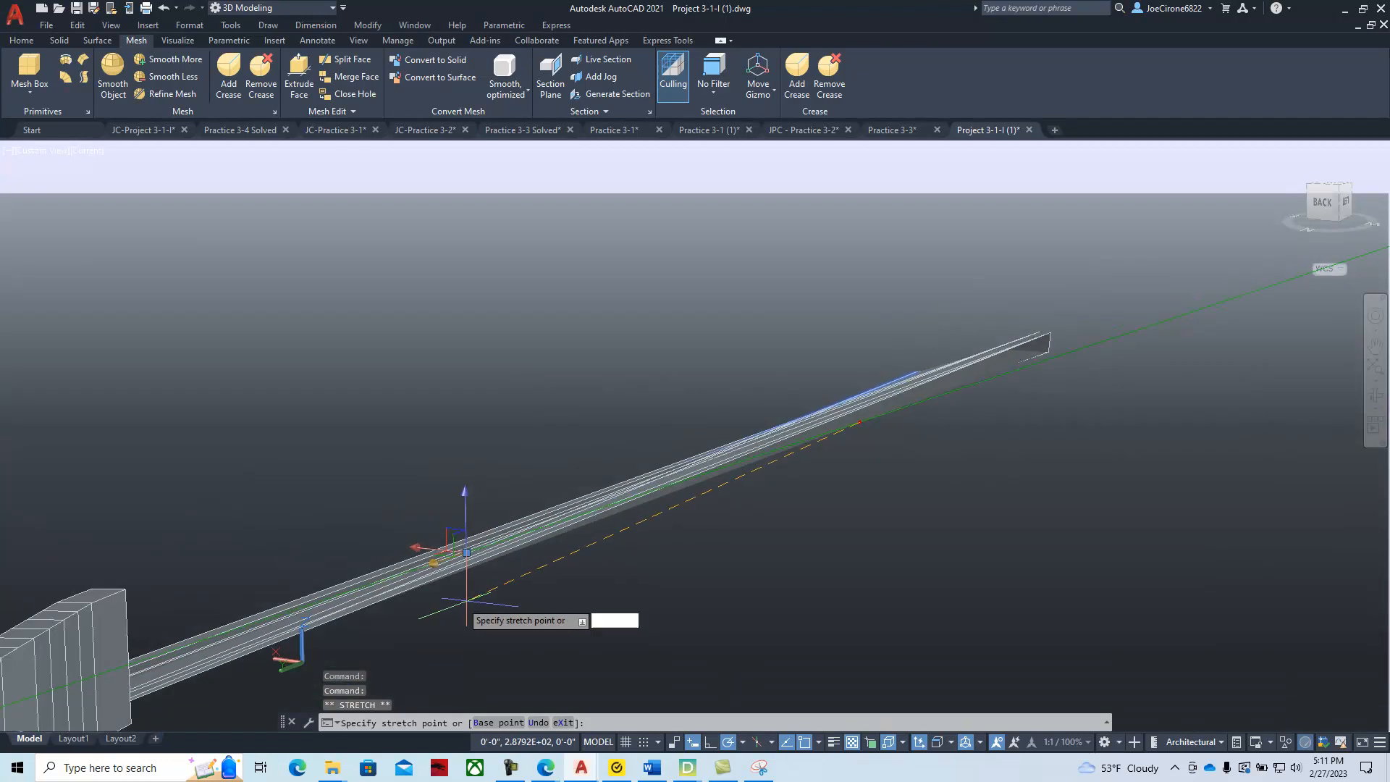
scroll(239, 666, "up", 5)
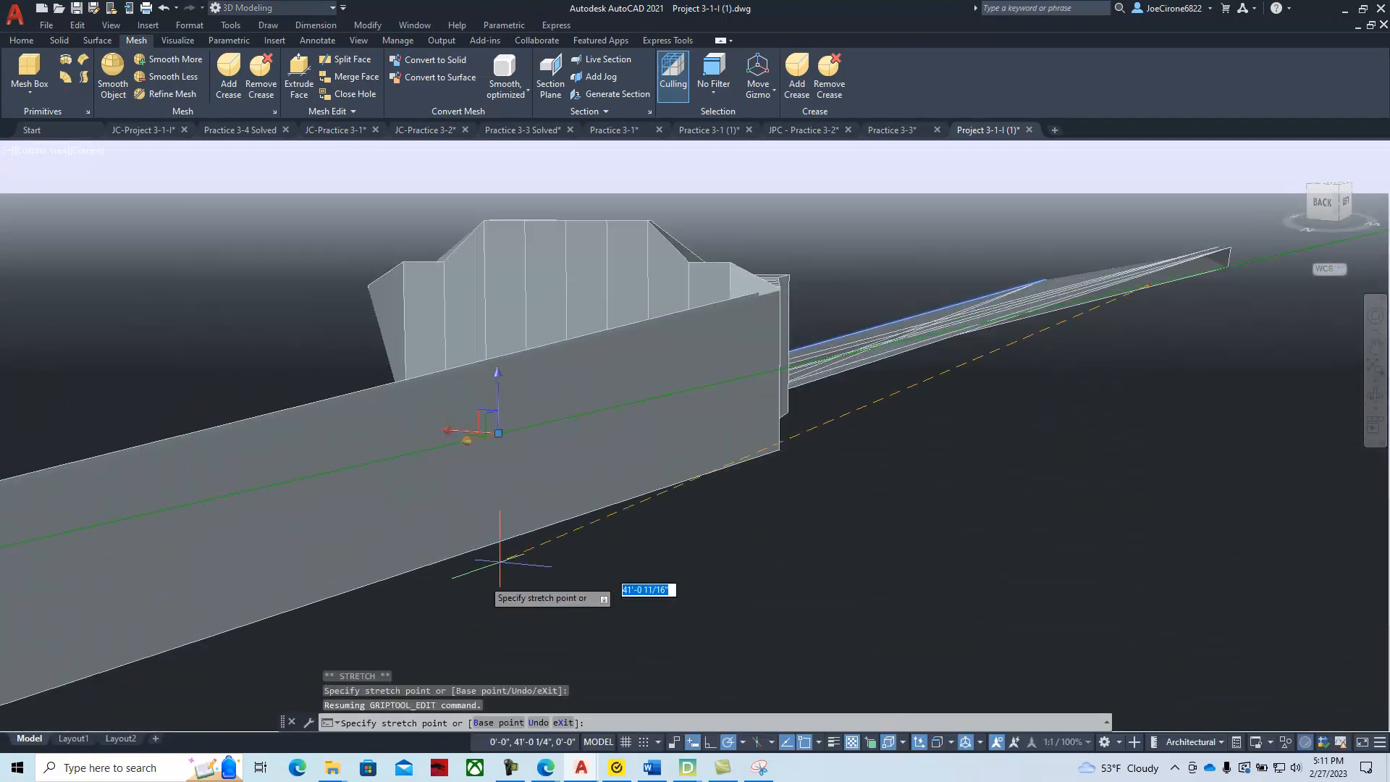
key("Escape")
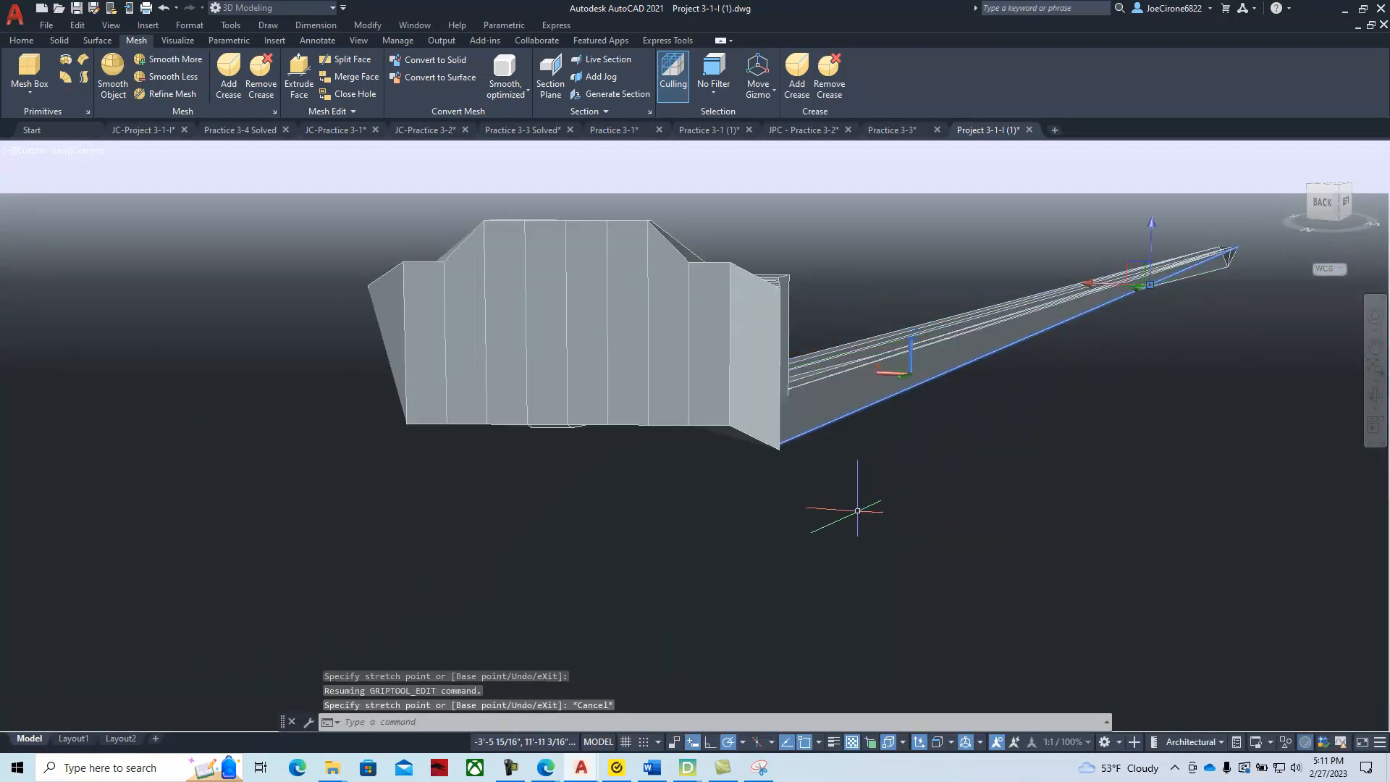
key("Escape")
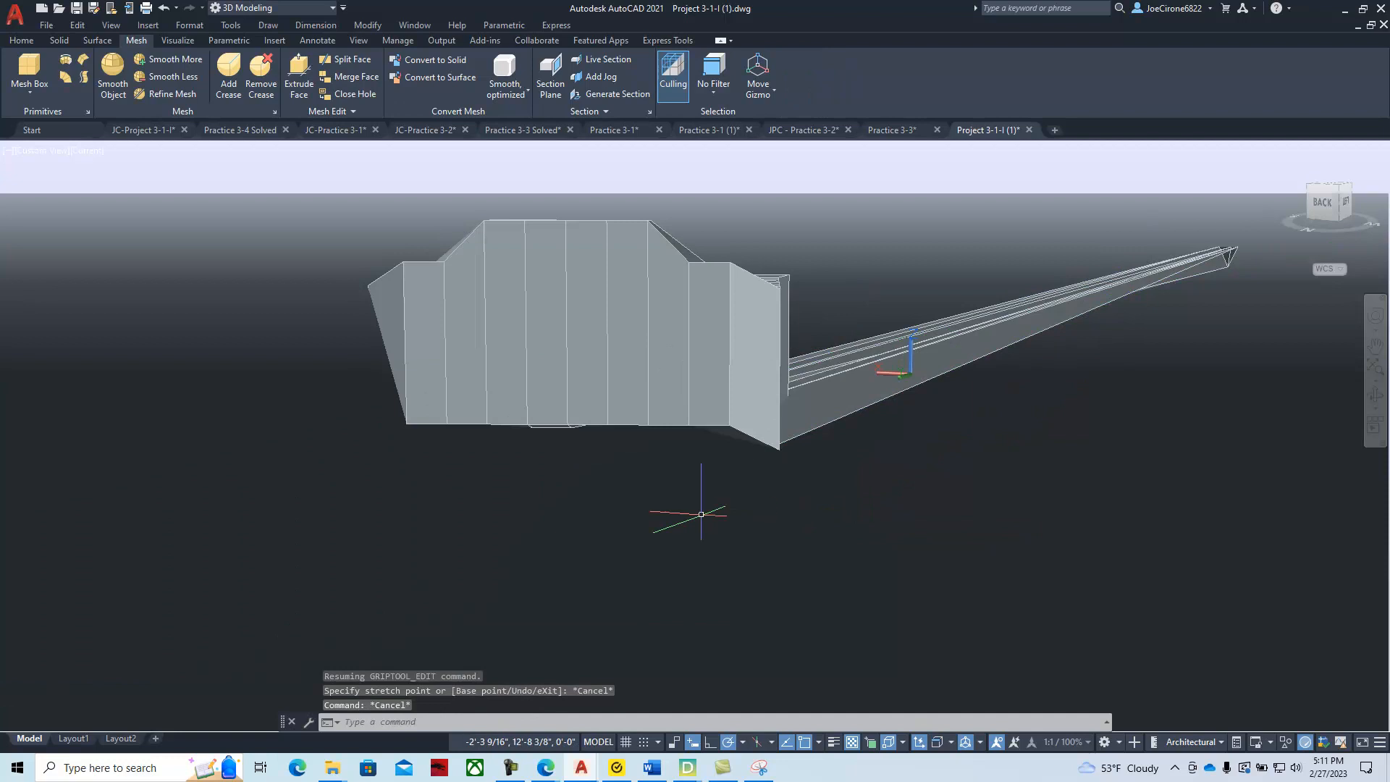
Undo the recent view changes and the last grip edit on the leg, and show the whole chair from the front.
left_click(164, 10)
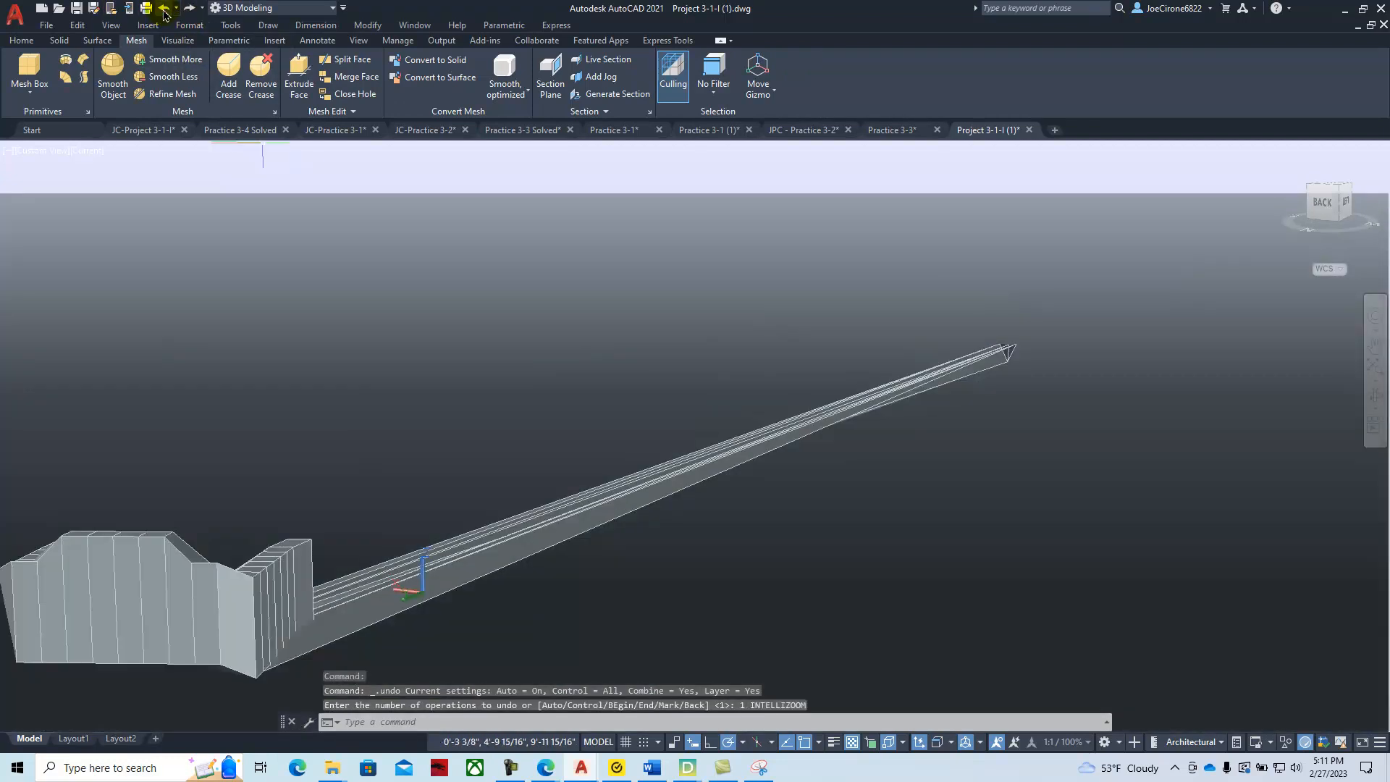
left_click(164, 10)
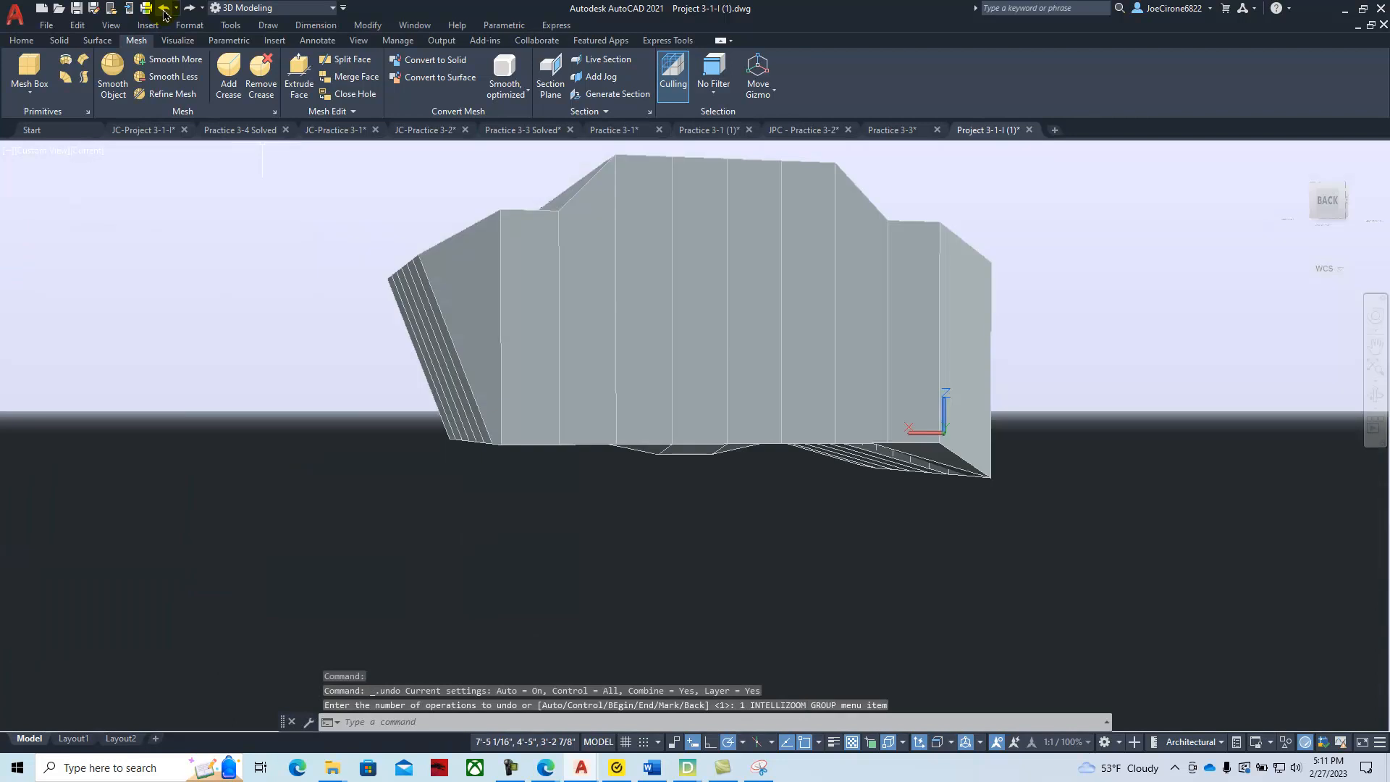
left_click(165, 10)
middle_click_drag(904, 677, 616, 751, "shift")
middle_click_drag(884, 497, 637, 534, "shift")
scroll(887, 504, "down", 2)
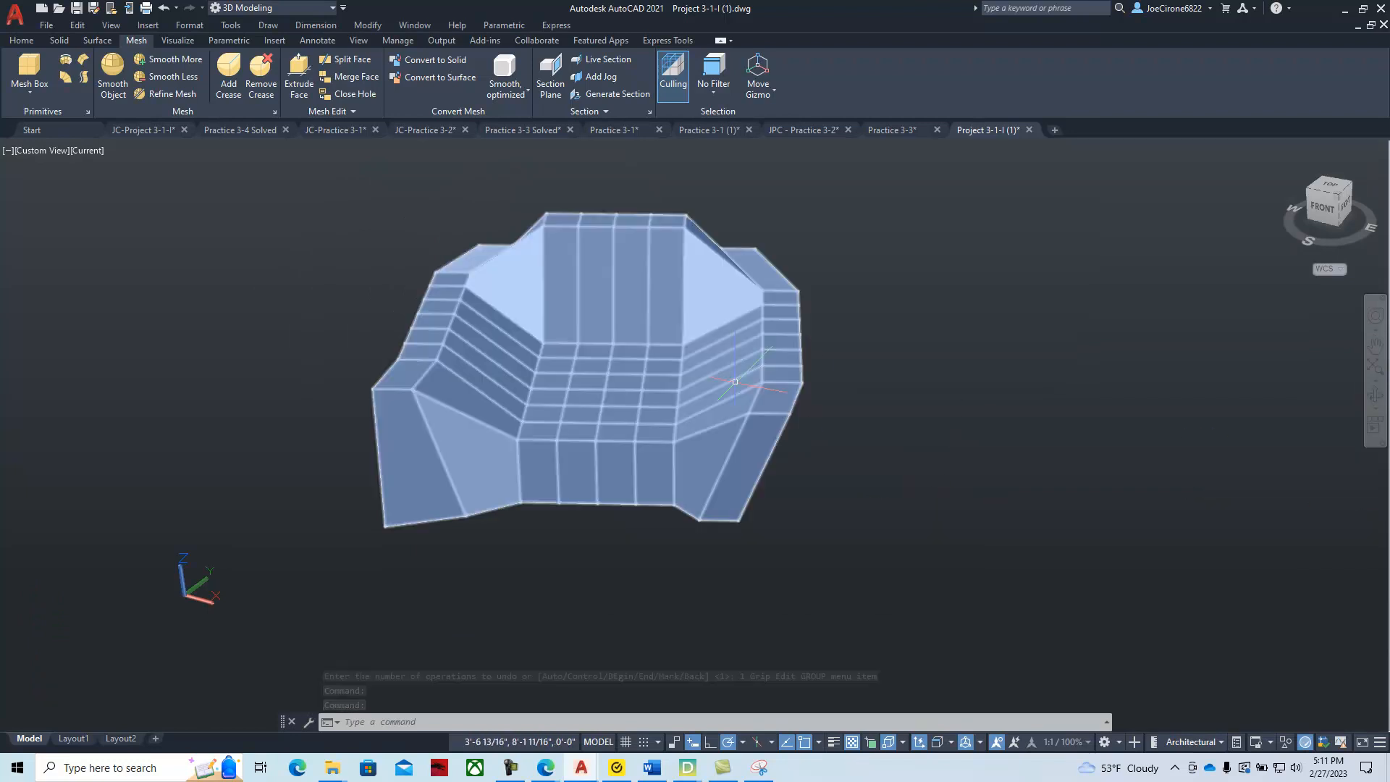
Set the chair mesh's smoothness to Level 4 through its quick properties and clear the selection.
left_click(789, 396)
right_click(984, 374)
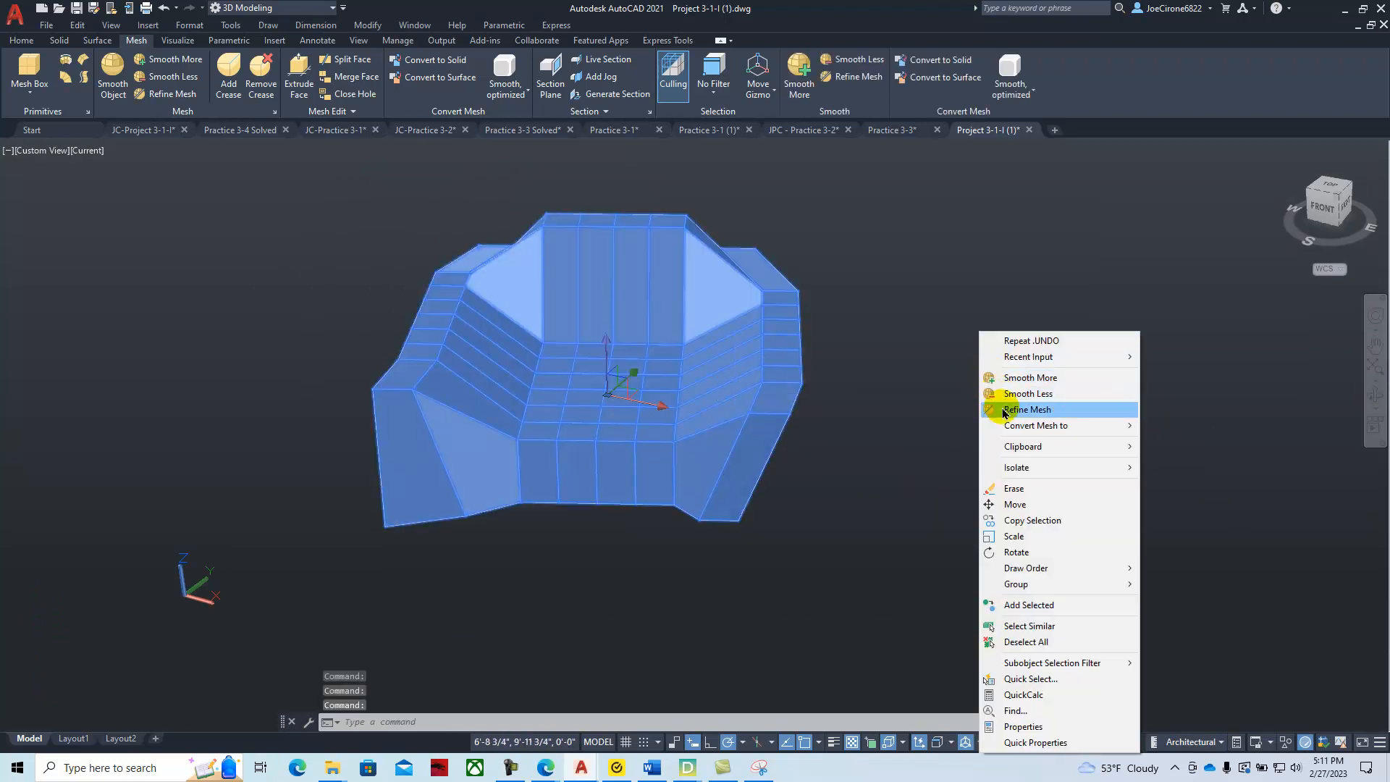
left_click(1055, 744)
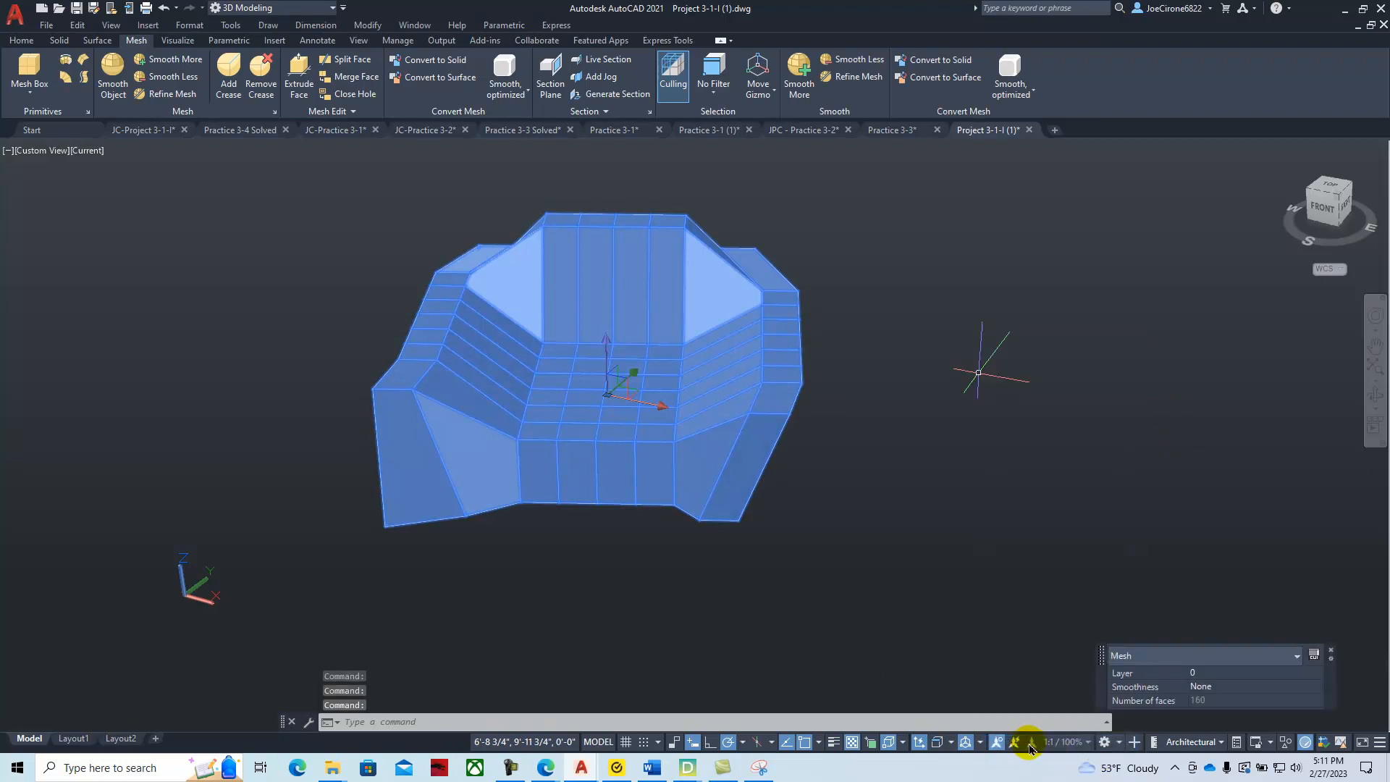
left_click(1245, 689)
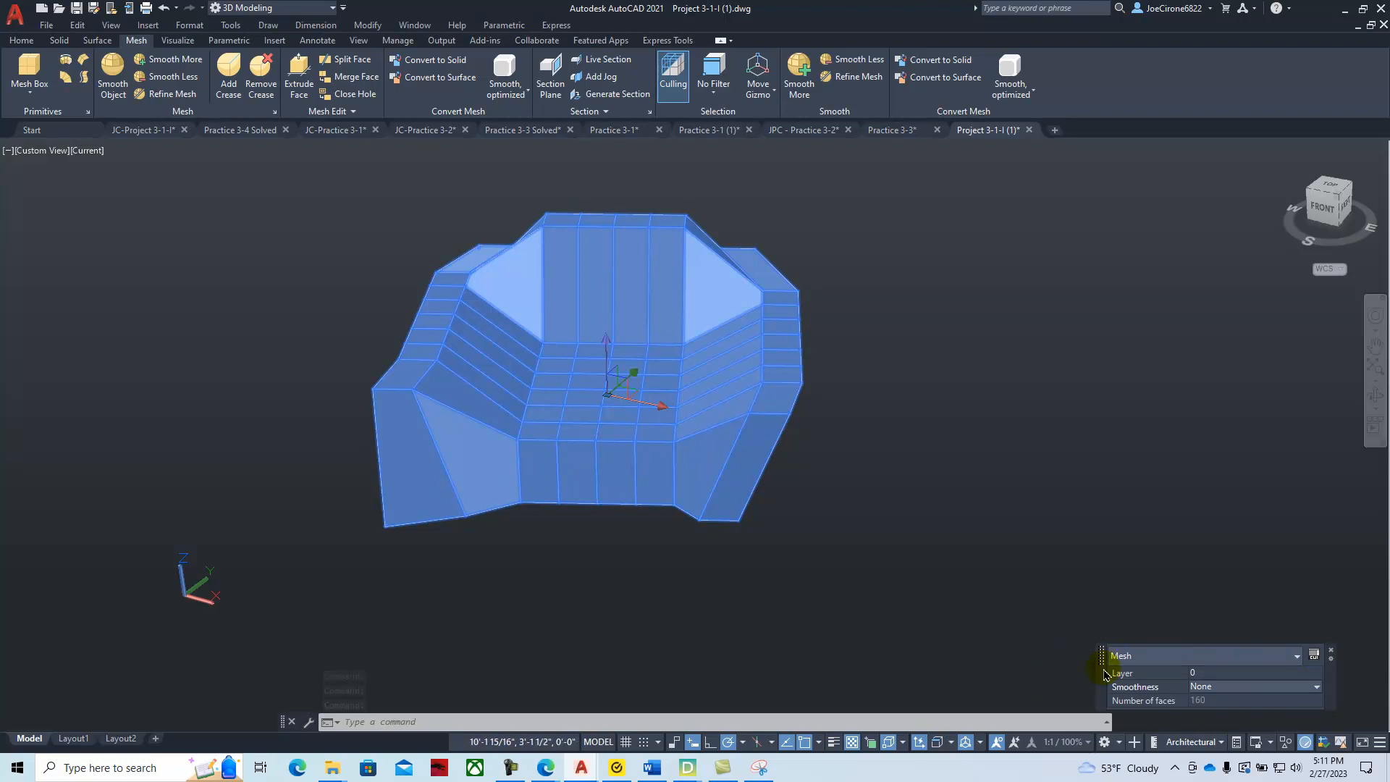
left_click_drag(1106, 675, 1022, 446)
left_click(1231, 459)
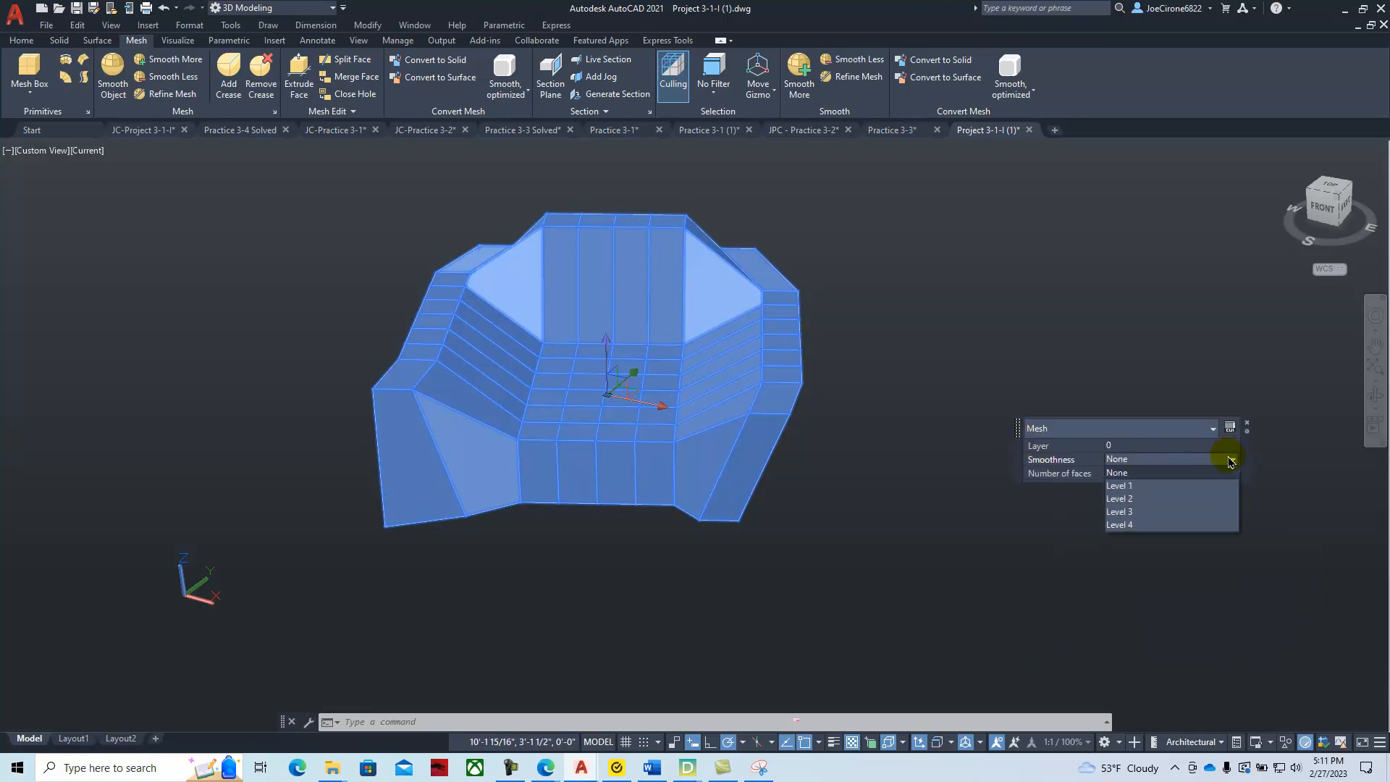
left_click(1122, 525)
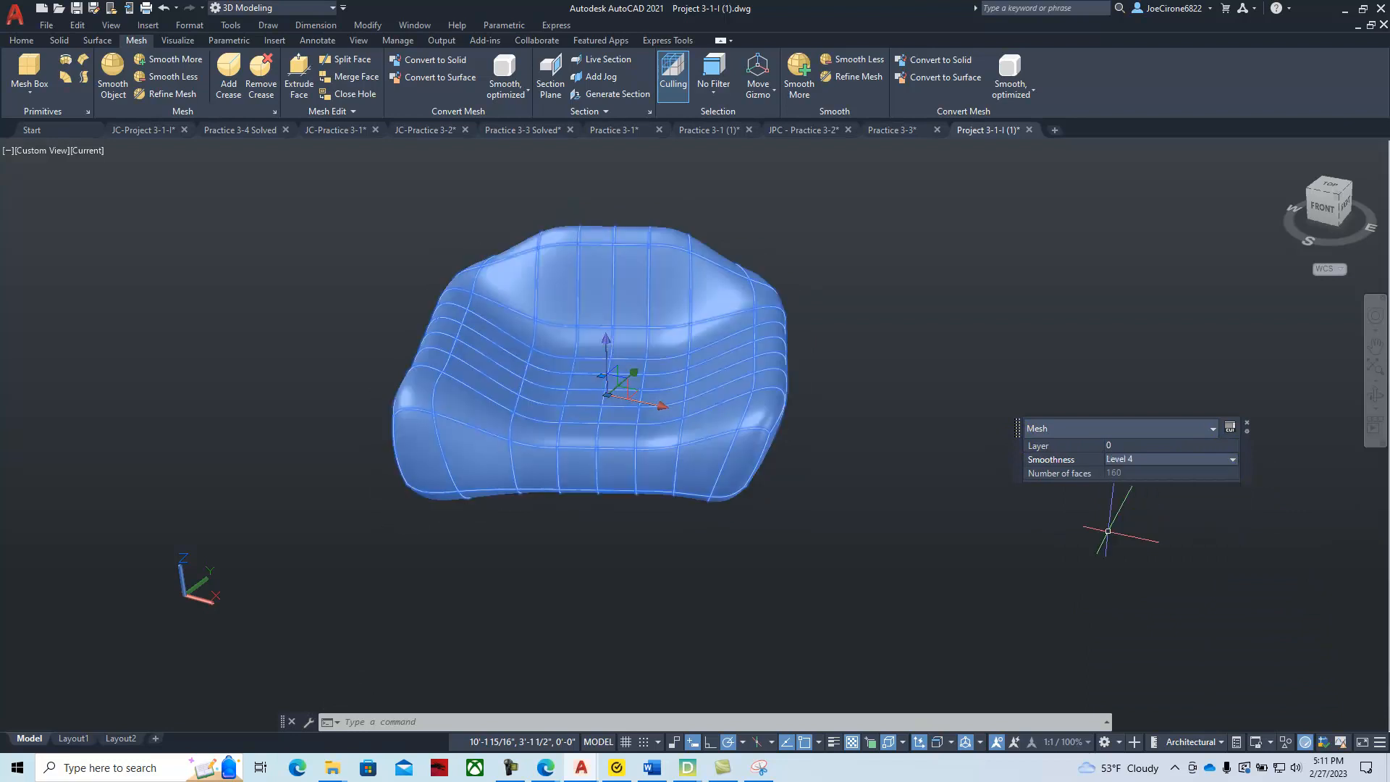
key("Escape")
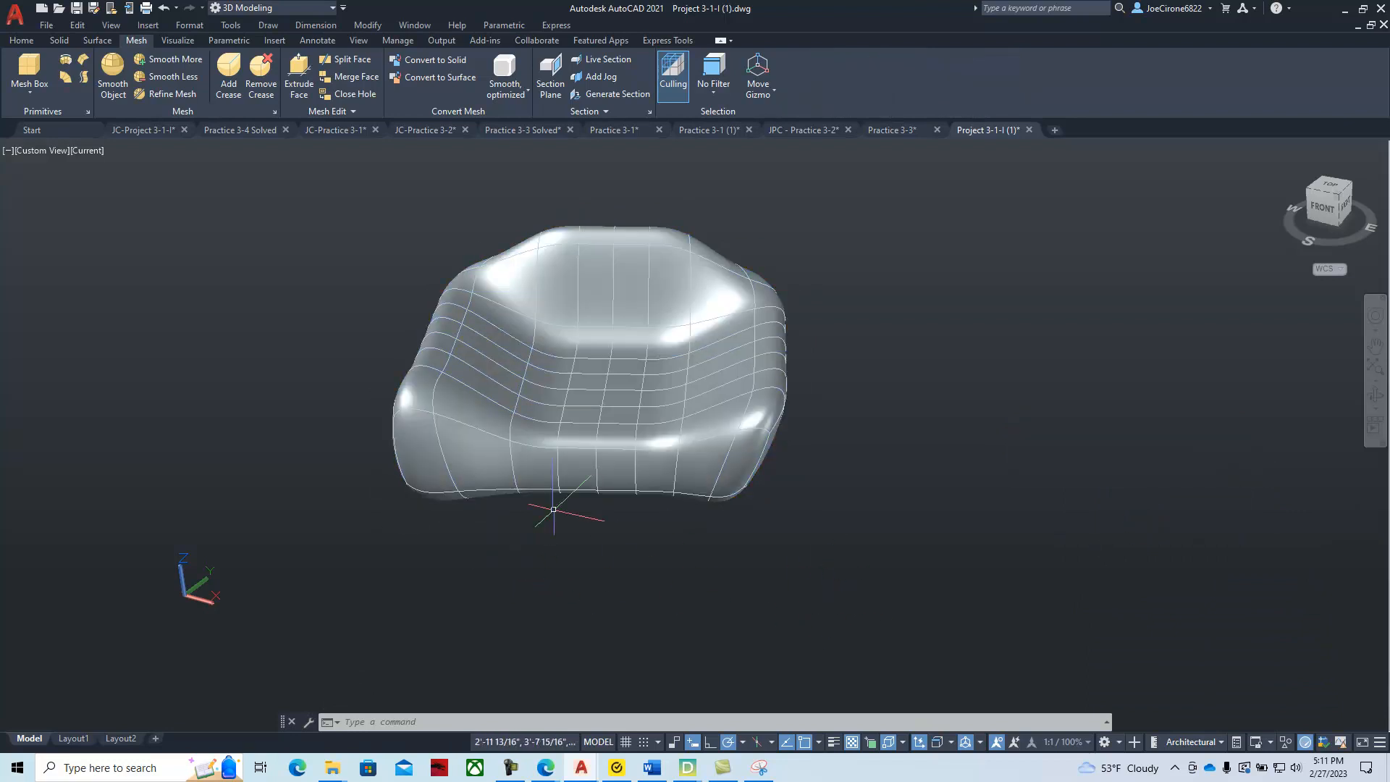
Change layer 0's color to the light green true color 170,248,160 and collapse the layer manager.
type("layer")
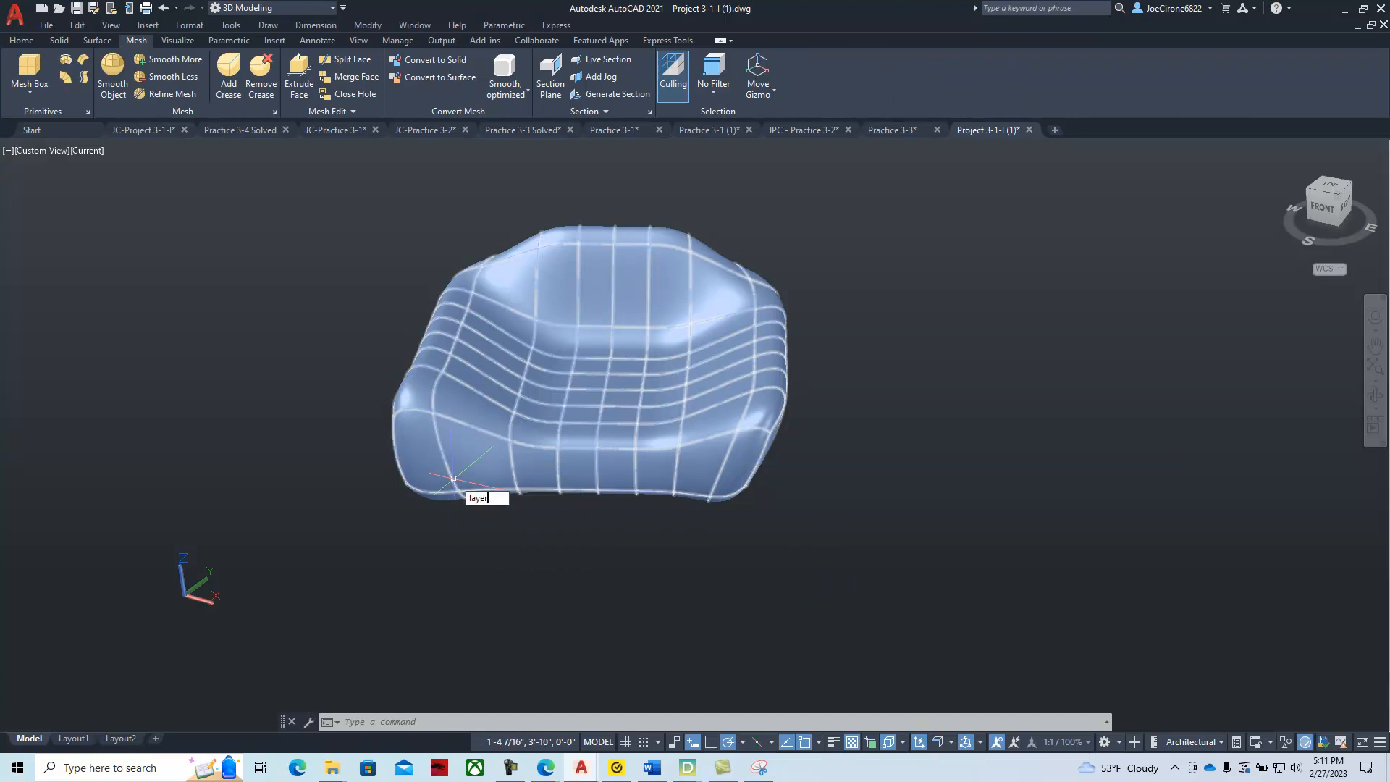
key("Return")
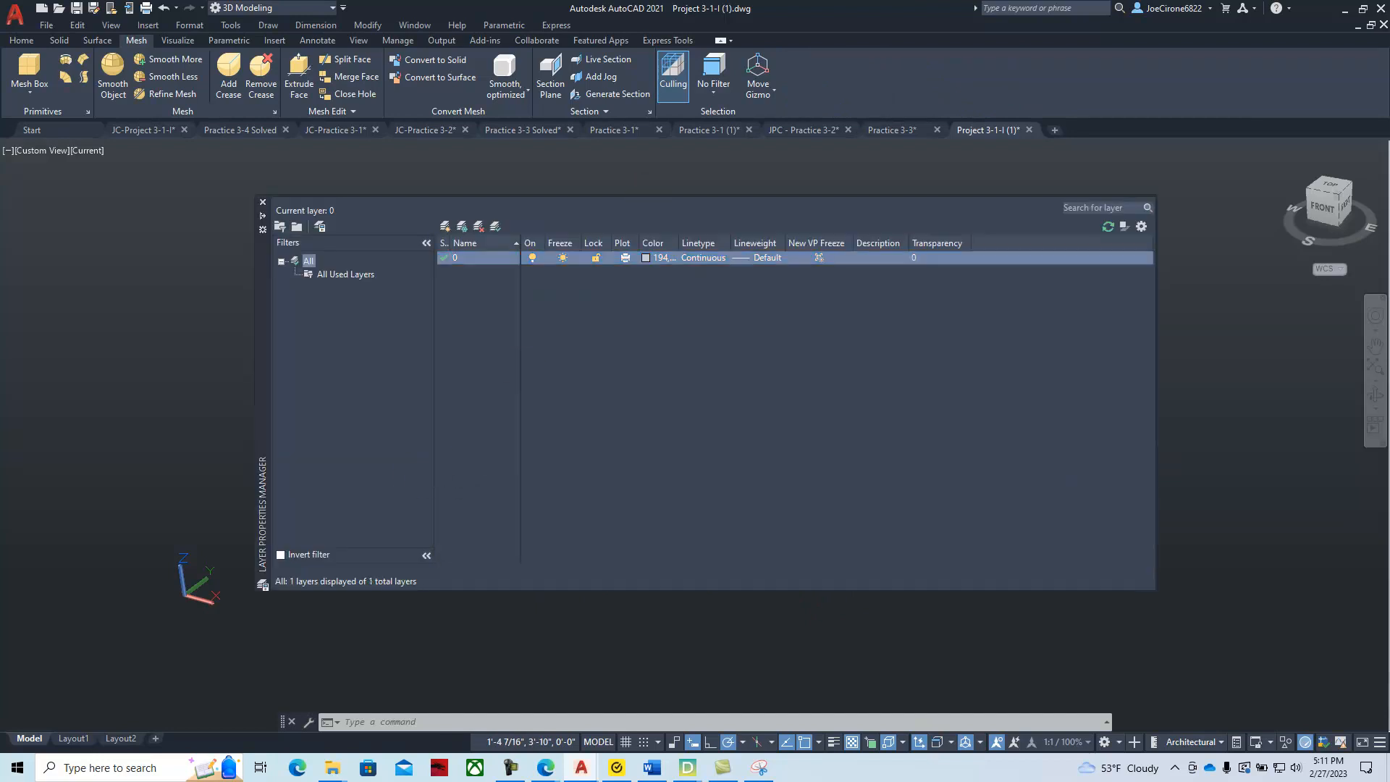
left_click(646, 259)
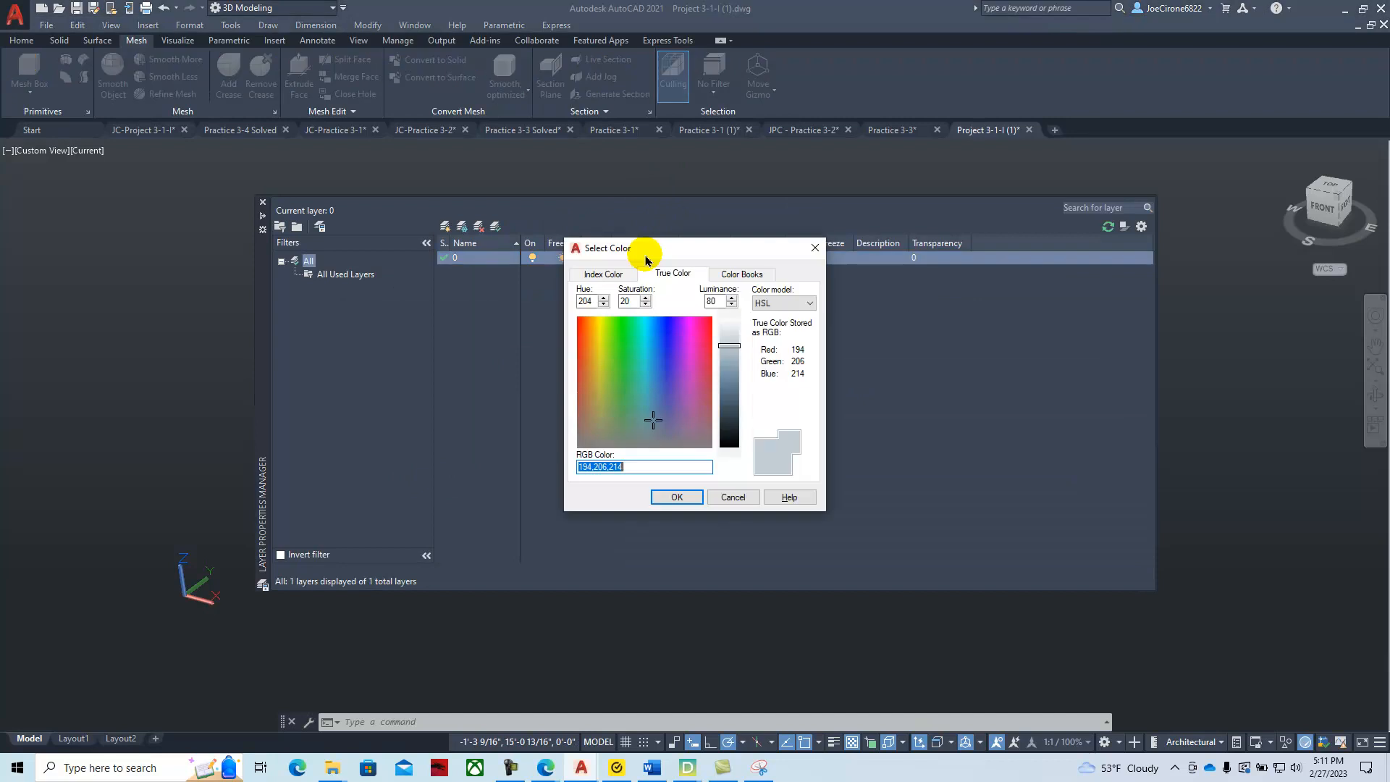
left_click(619, 332)
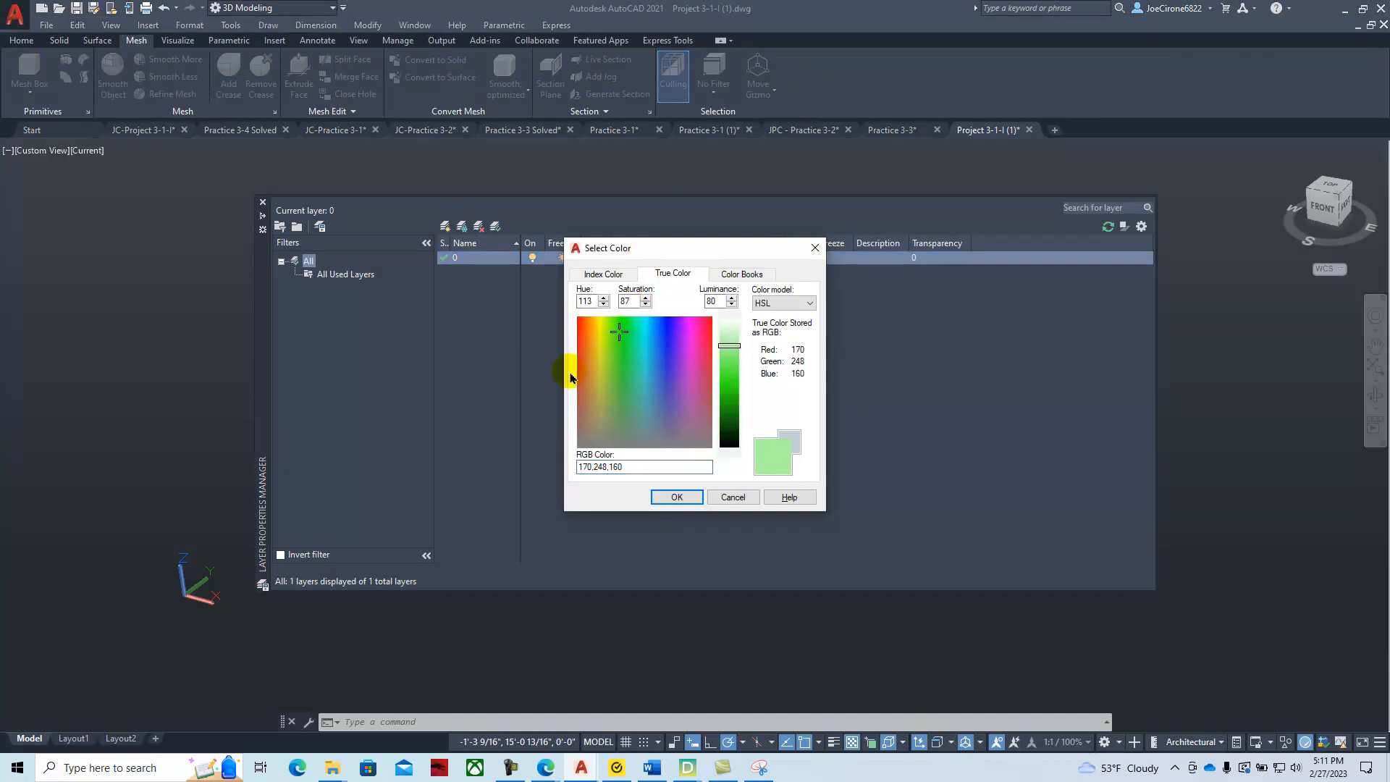
left_click(675, 497)
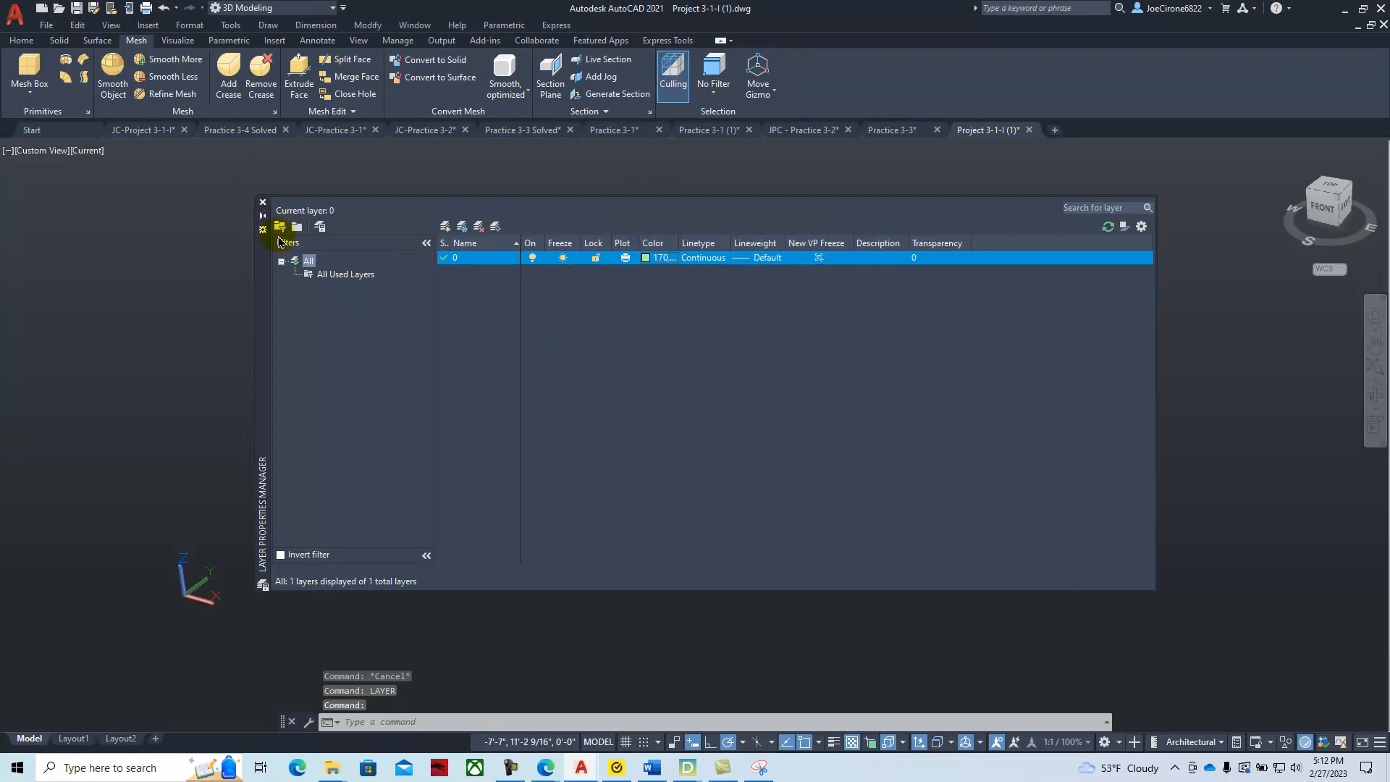
left_click(262, 216)
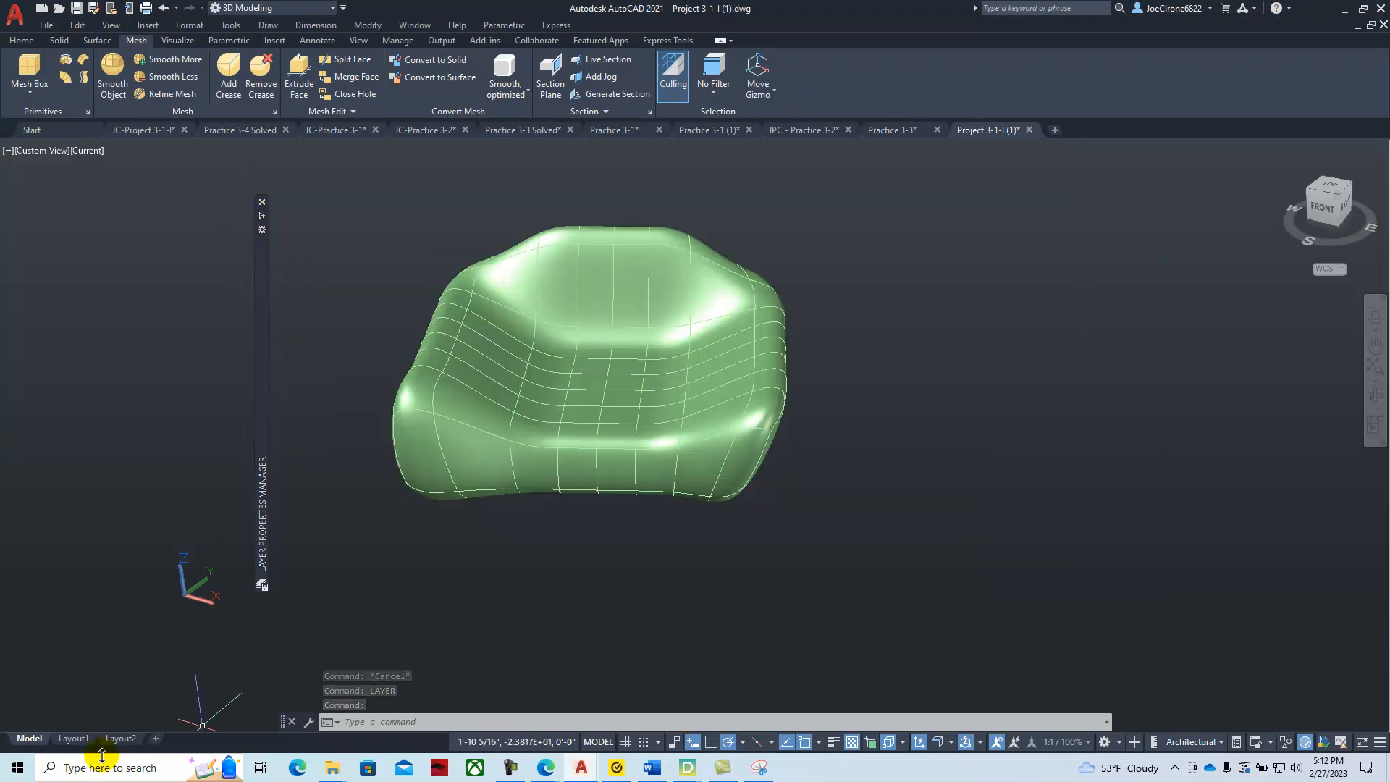
From Layout1, start adding a layout from a template and browse to the Downloads folder.
left_click(76, 742)
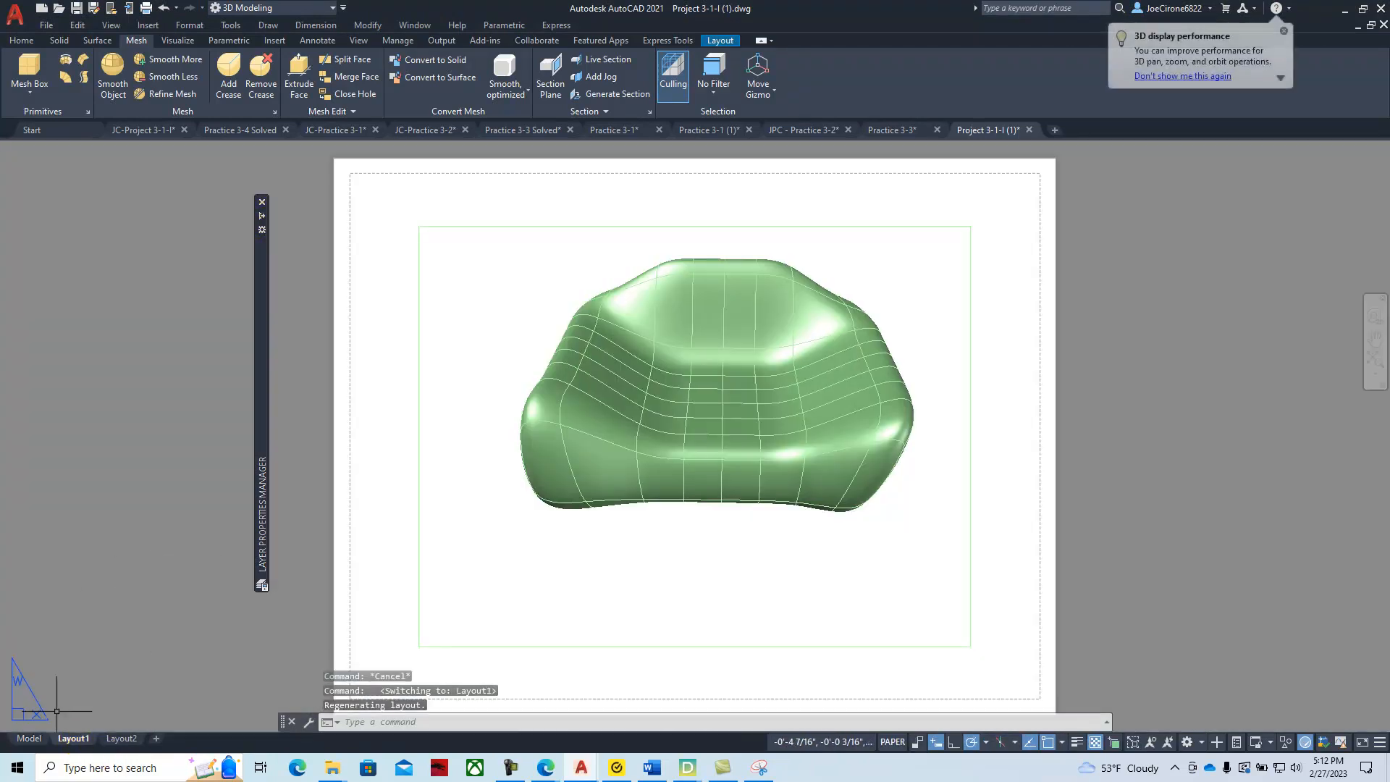
right_click(72, 741)
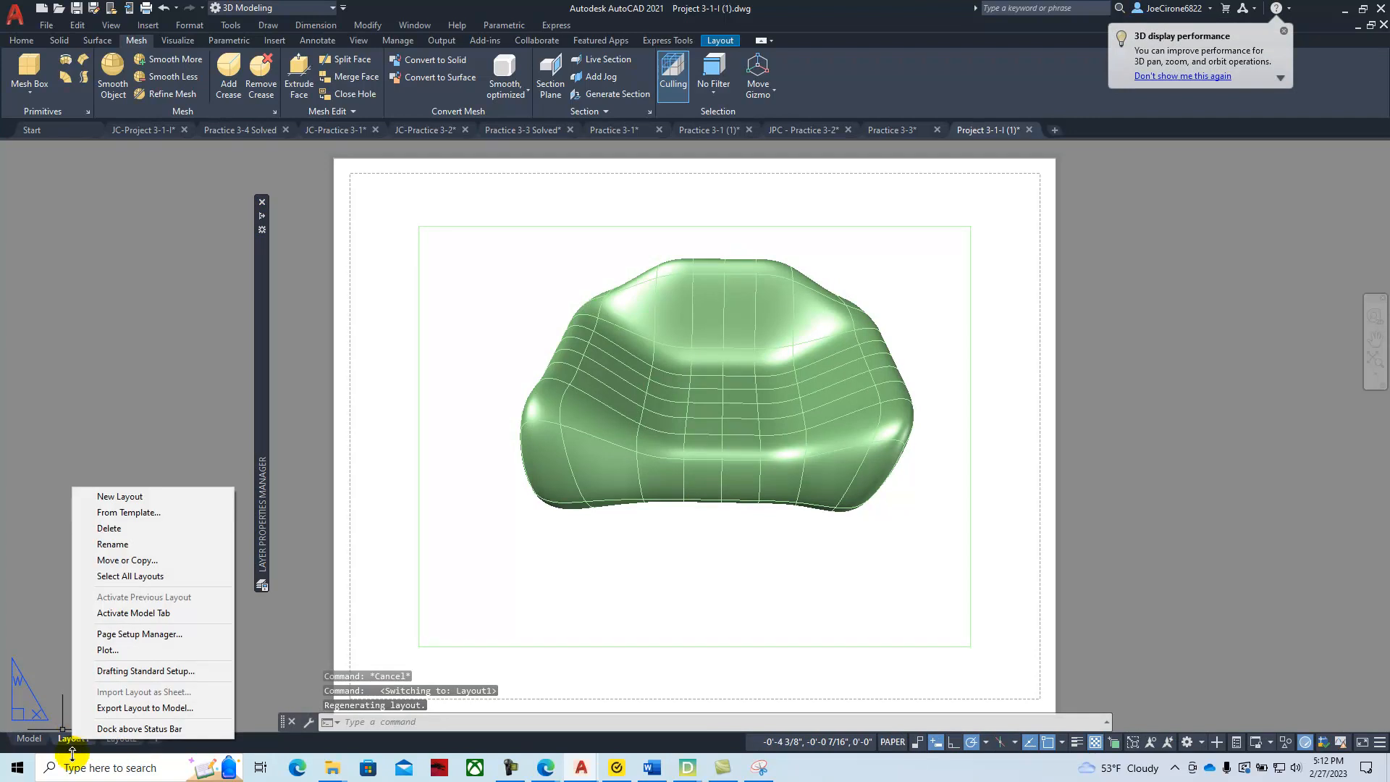
left_click(145, 512)
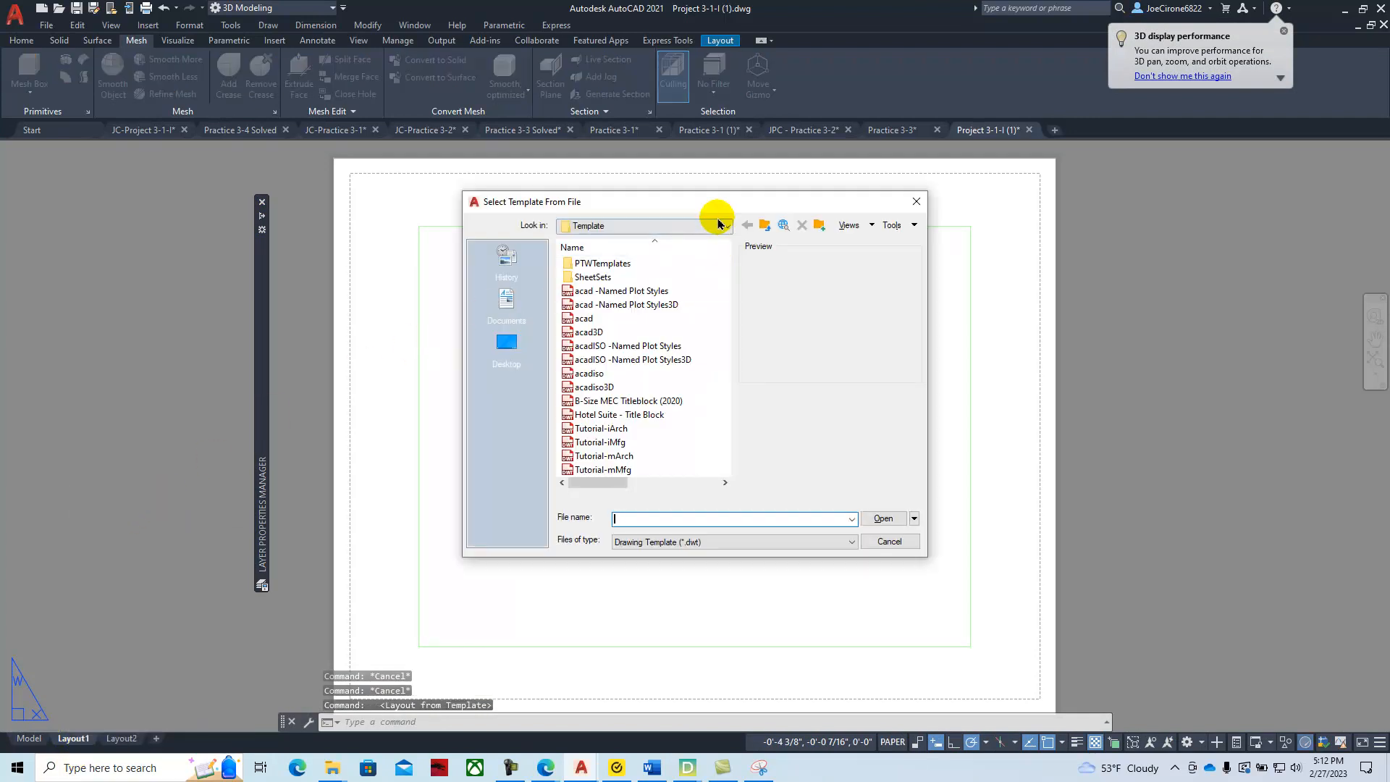
left_click(729, 227)
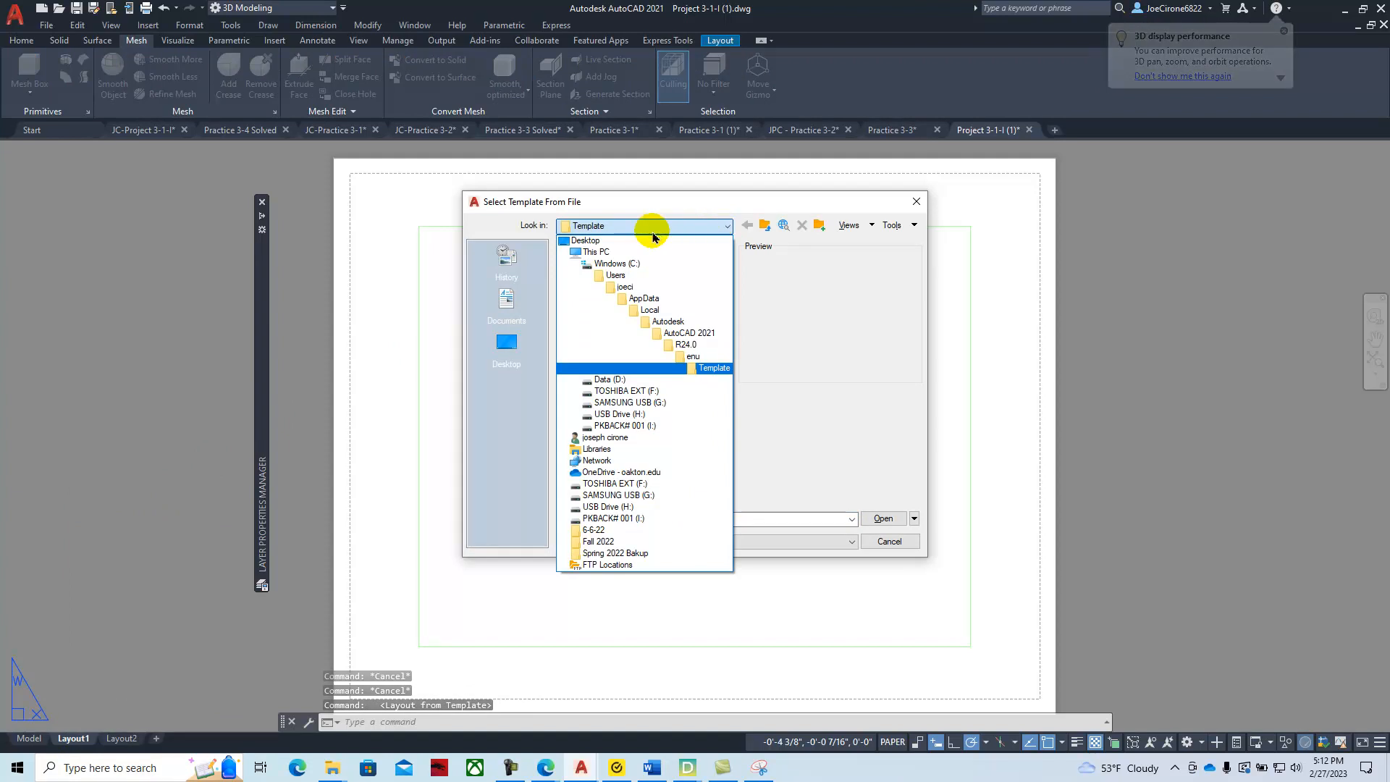
left_click(613, 256)
double_click(616, 321)
Insert the B-Size MEC Title Block Page 1 layout from the B Size MEC Paper template and open that layout.
scroll(615, 323, "down", 3)
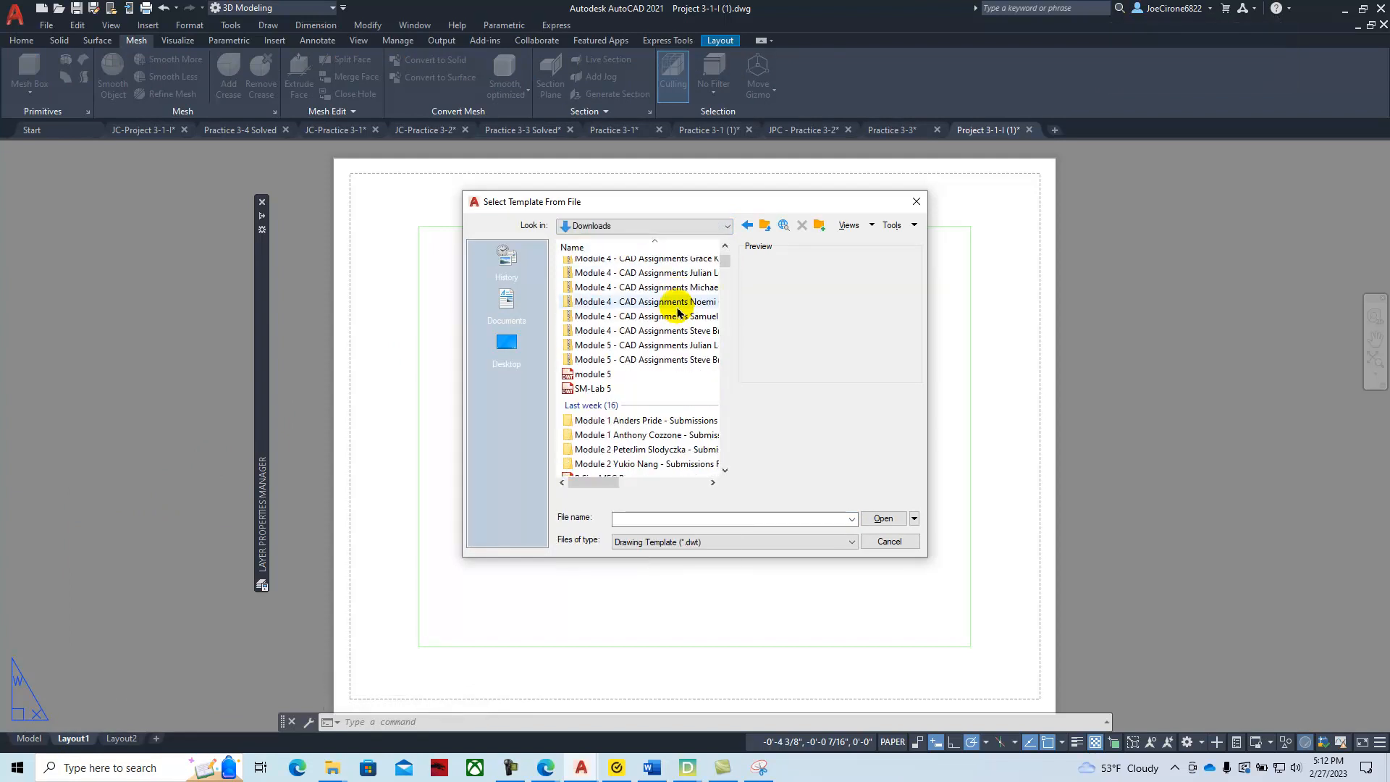
scroll(606, 399, "down", 2)
scroll(606, 407, "down", 1)
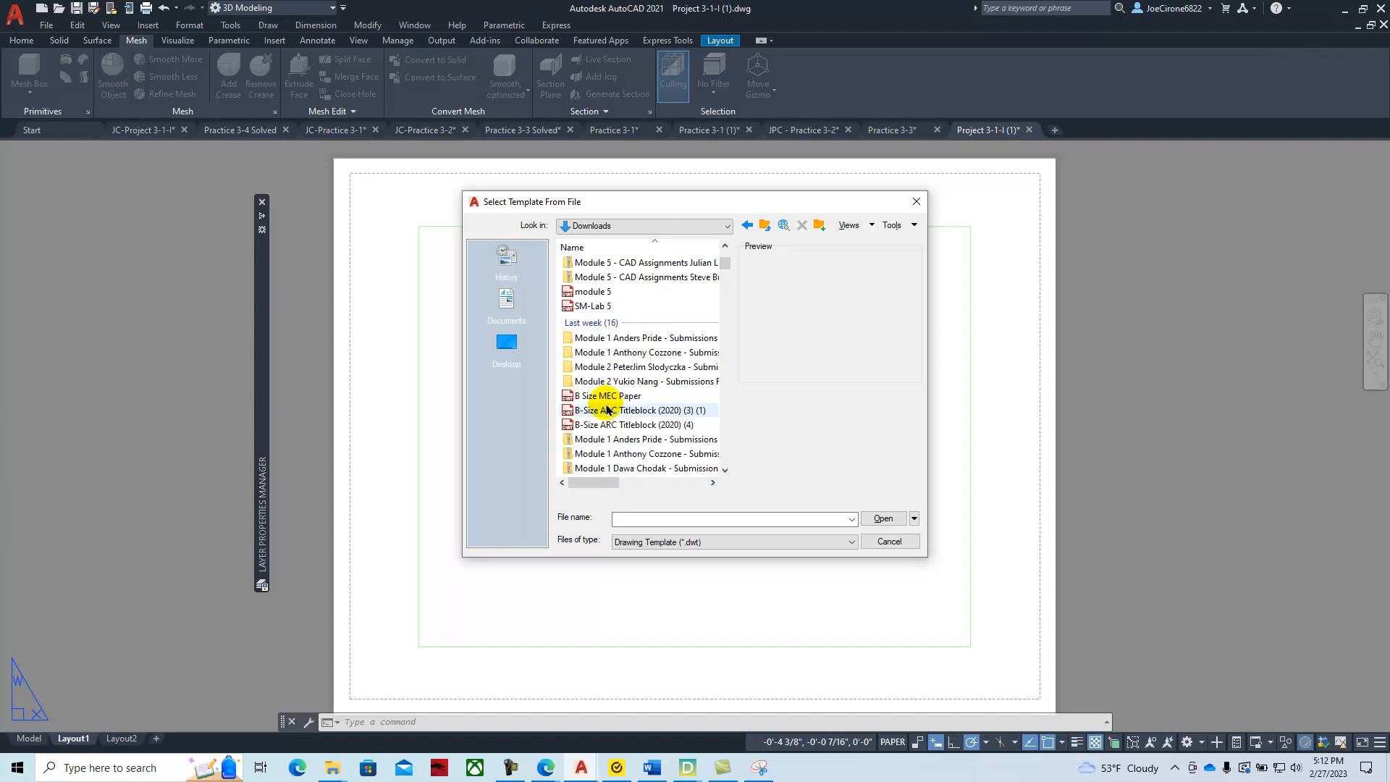
left_click(604, 396)
left_click(880, 520)
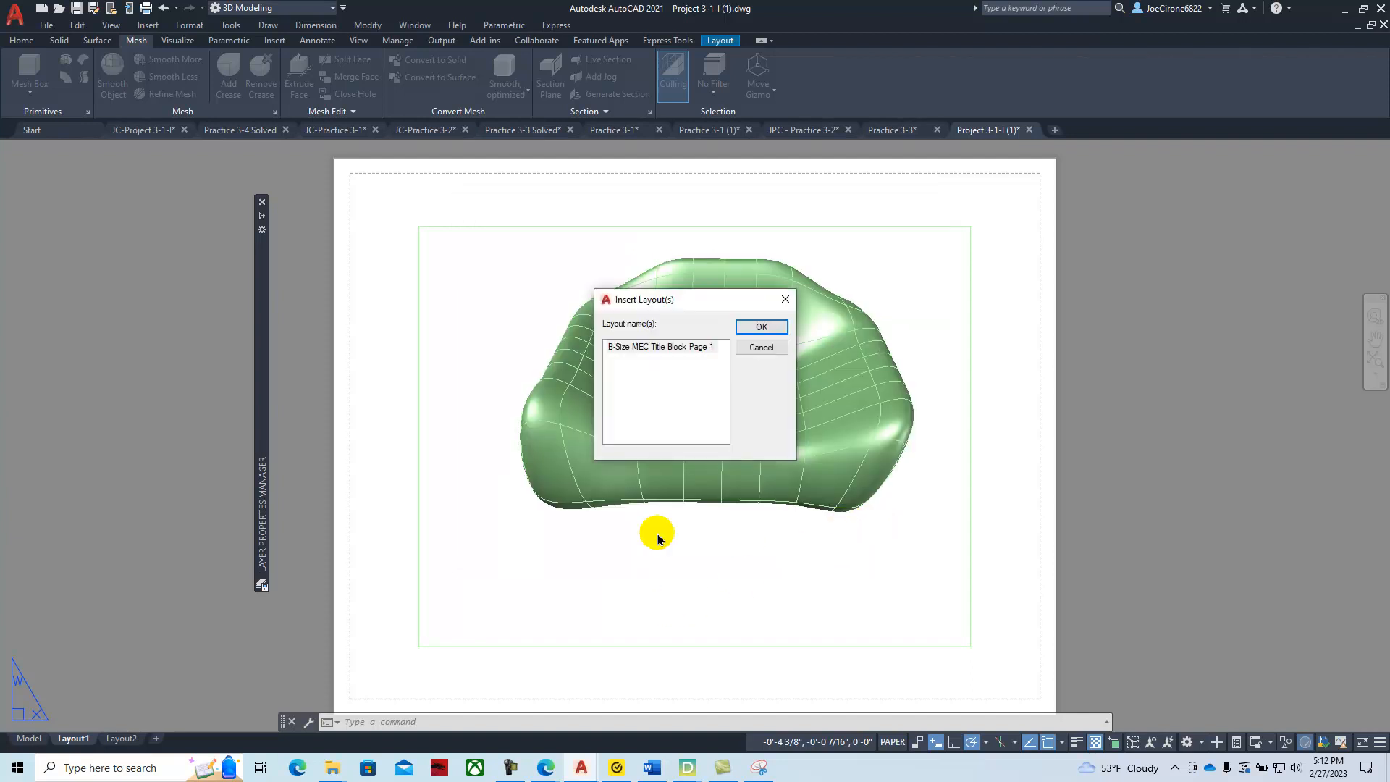
left_click(753, 323)
left_click(171, 738)
Activate the title block layout's viewport and set its view of the chair to SE Isometric.
double_click(610, 370)
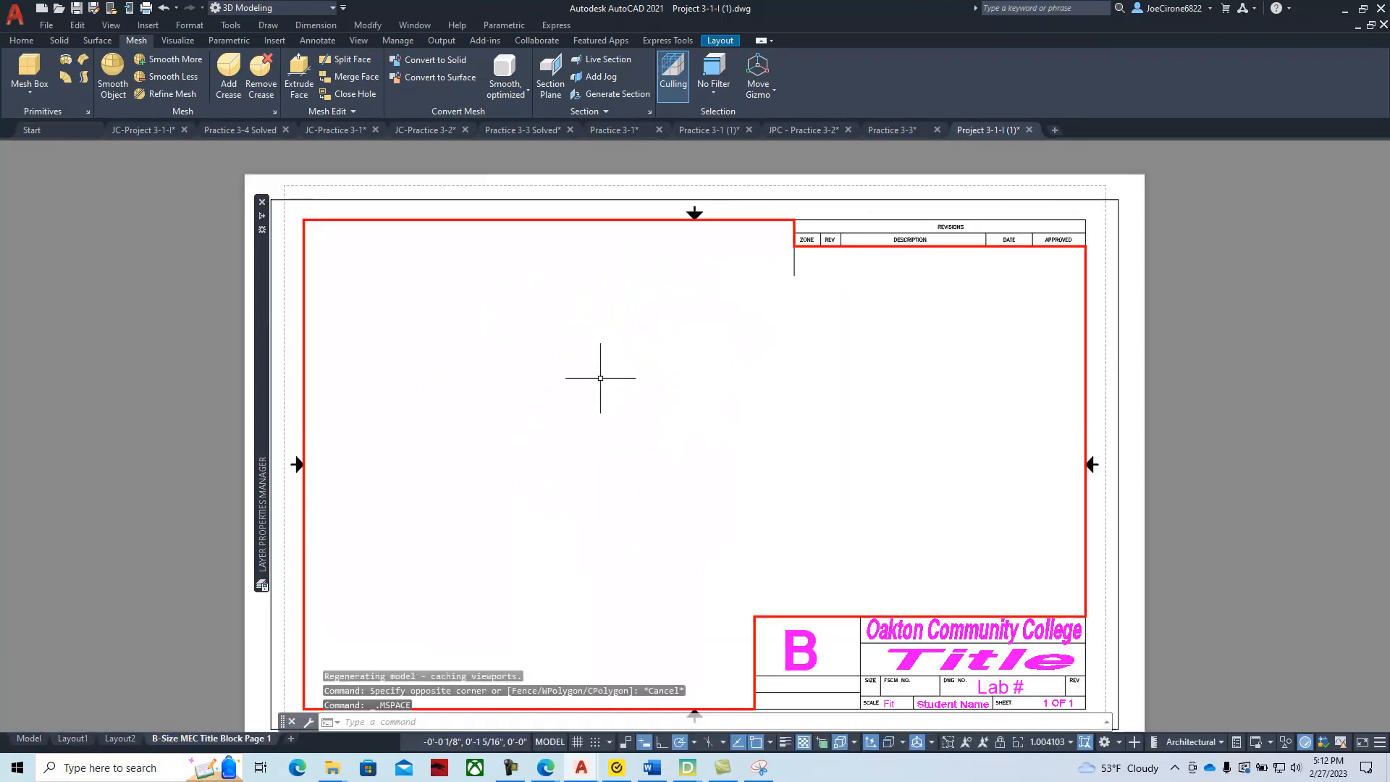
middle_click_drag(654, 403, 564, 552)
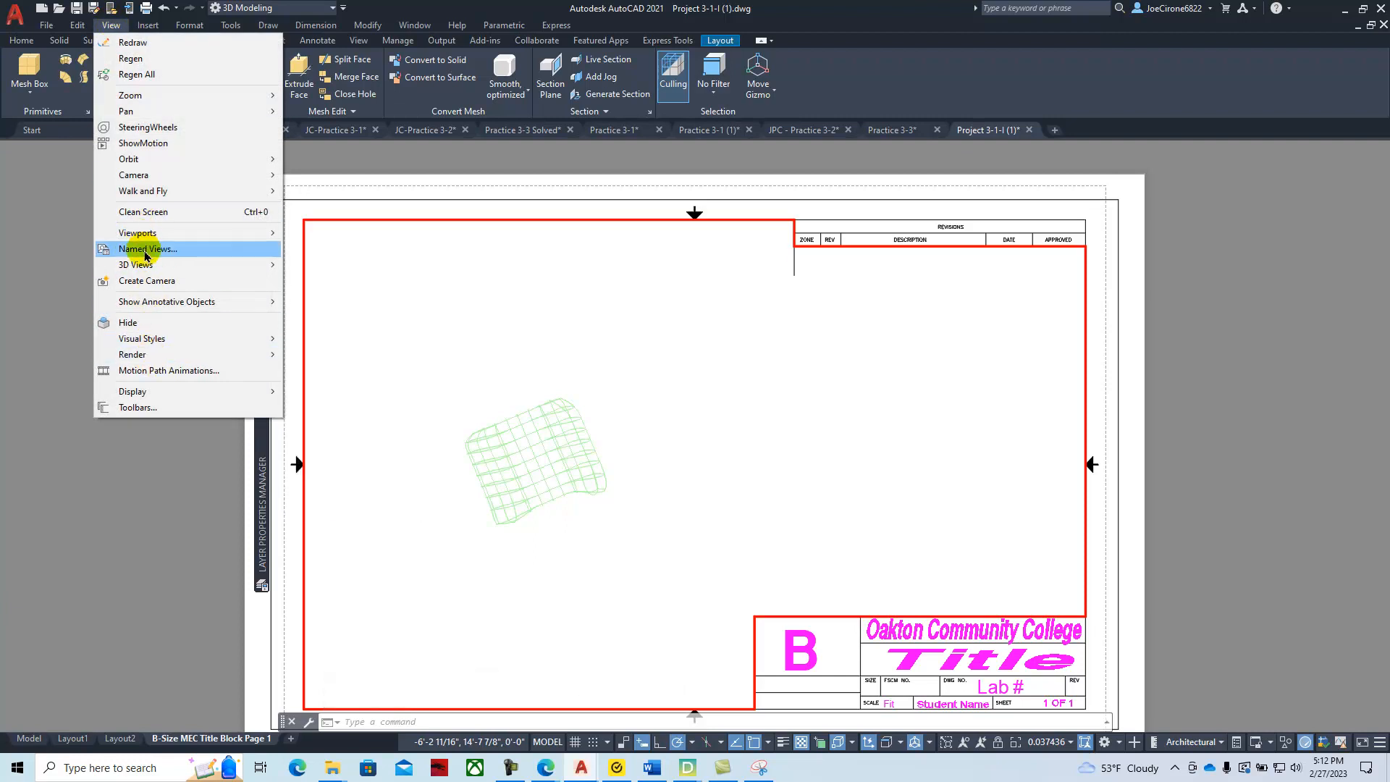
mouse_move(137, 264)
left_click(354, 434)
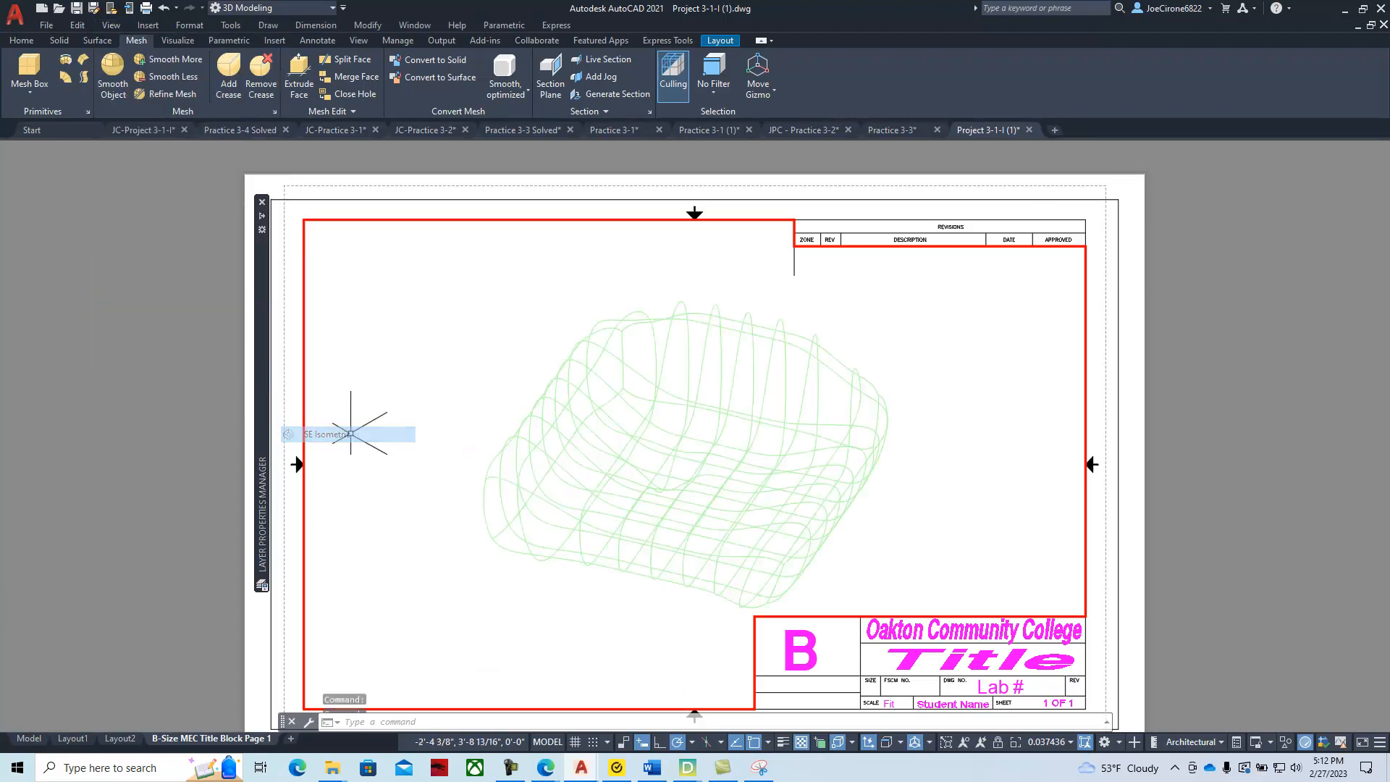
Pan and orbit the chair within the title block viewport to show its seat, and apply the Shaded with Edges visual style.
middle_click_drag(823, 413, 763, 399)
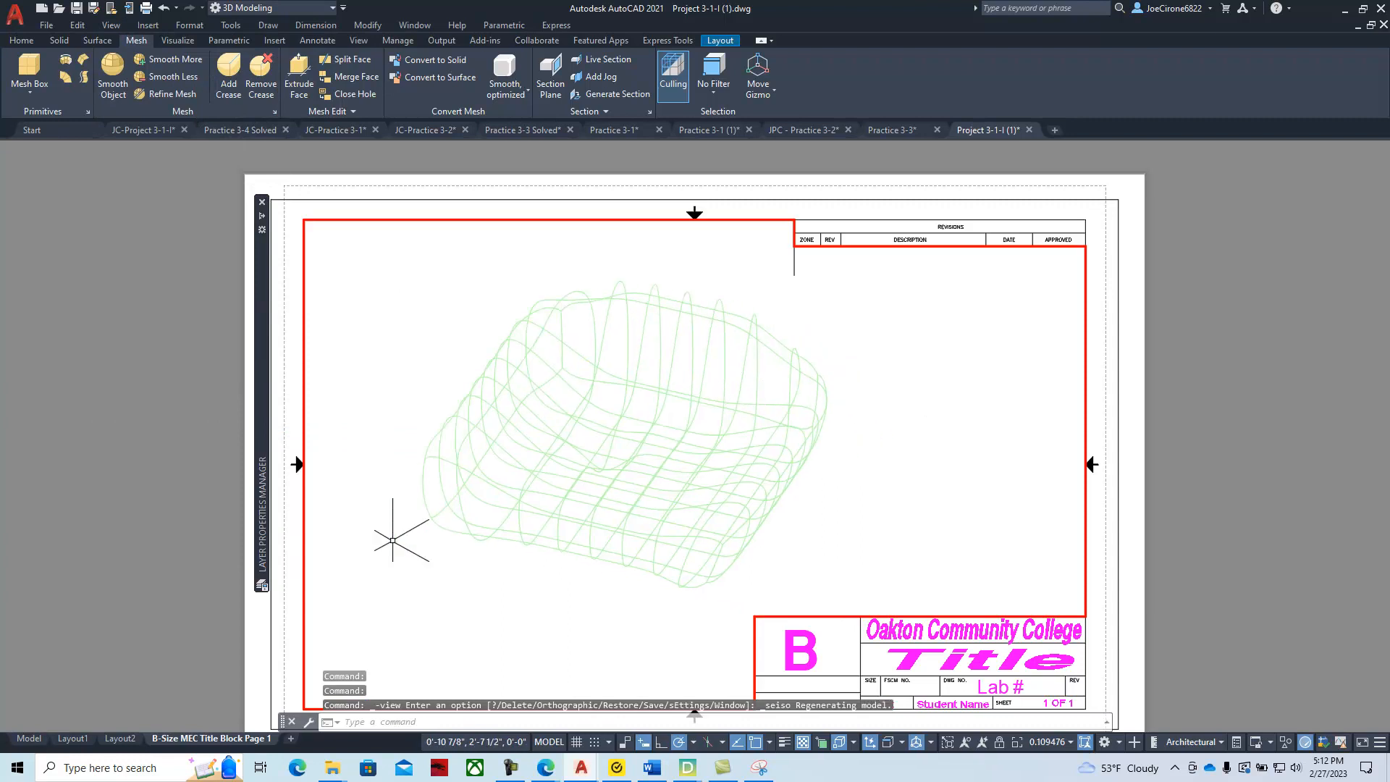
middle_click_drag(404, 474, 543, 424, "shift")
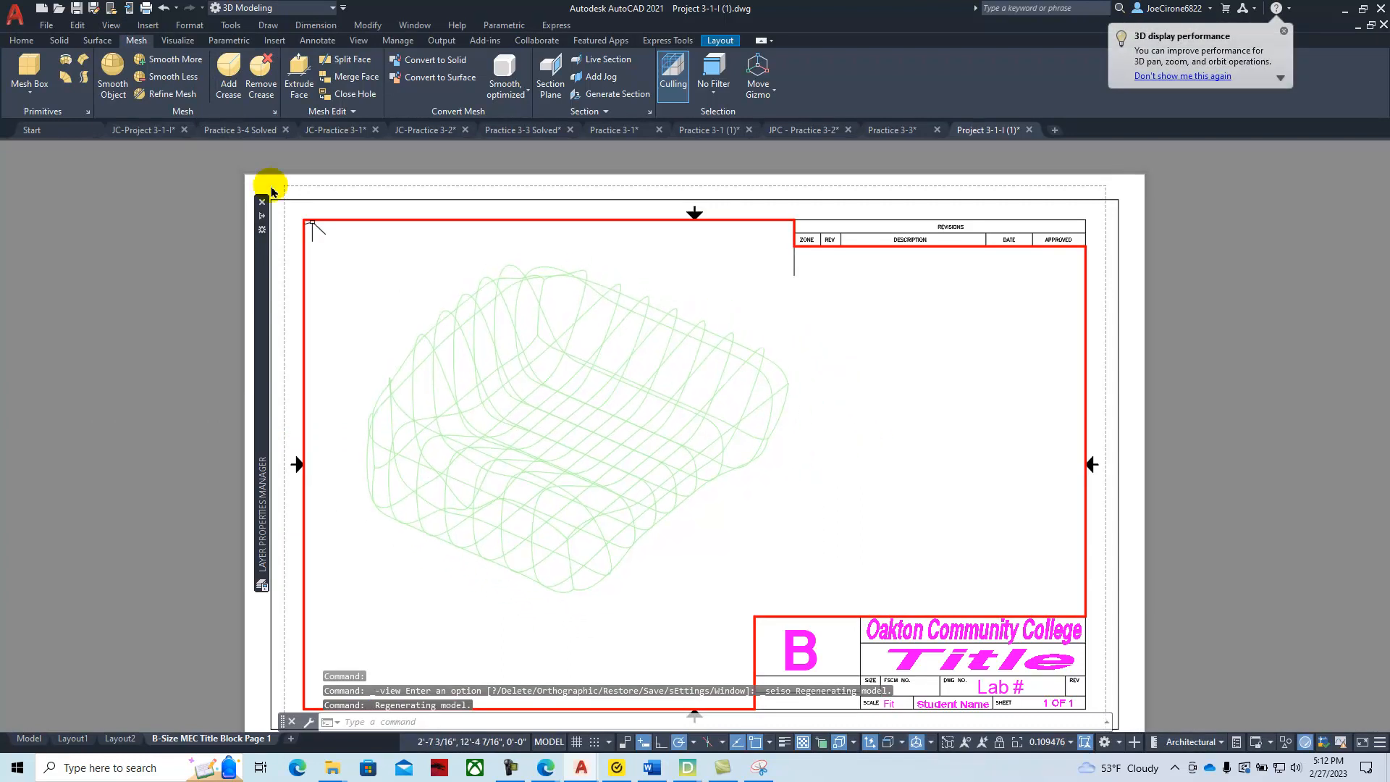
left_click(111, 25)
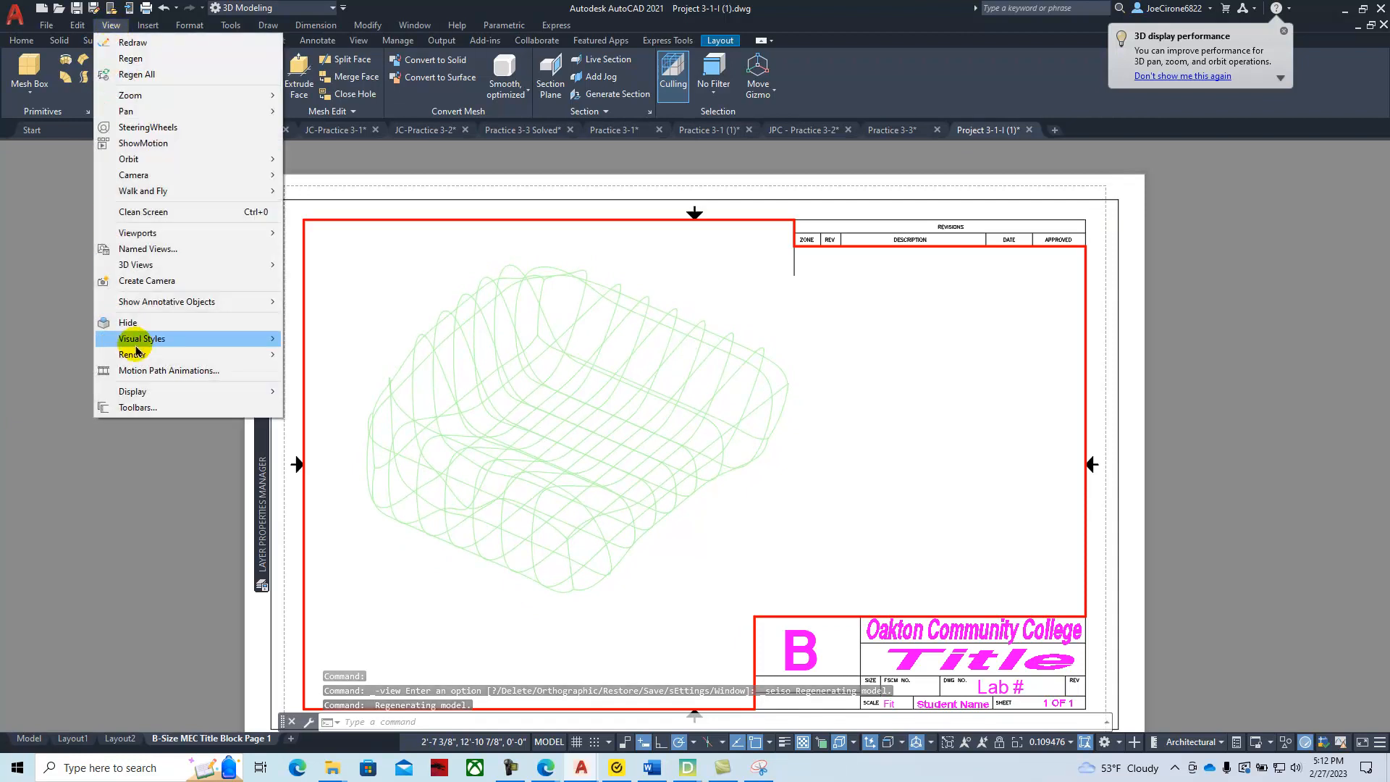
mouse_move(181, 339)
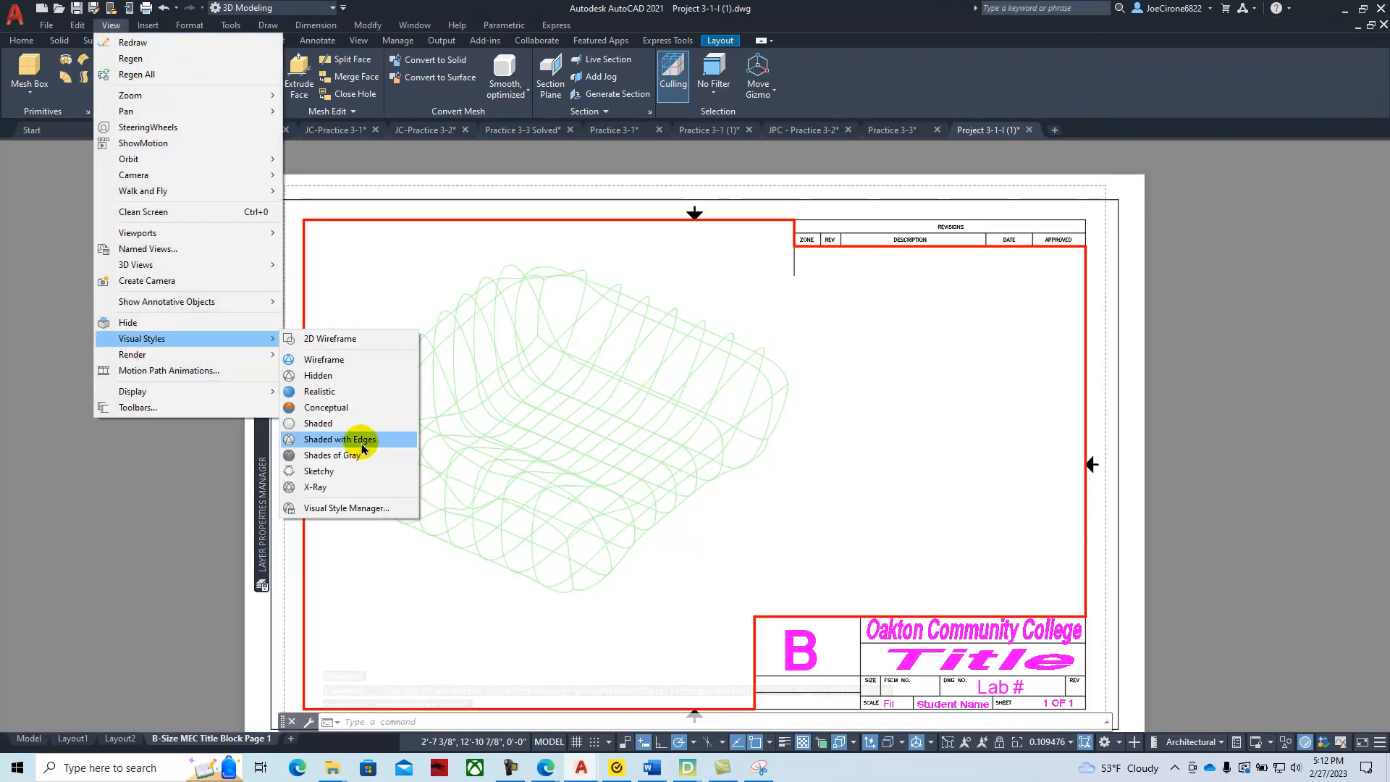
left_click(376, 443)
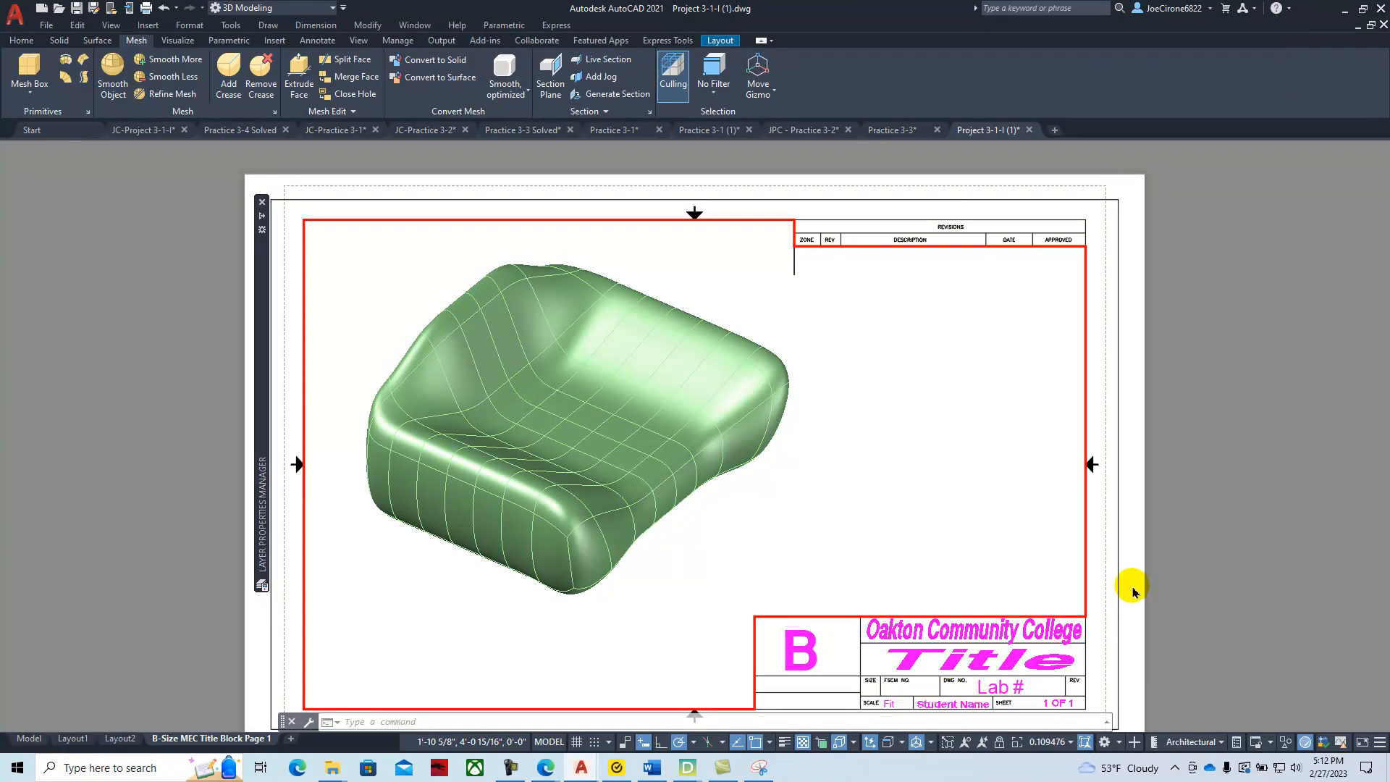
Leave the viewport for paper space, and select and deselect the Title text in the title block.
double_click(949, 650)
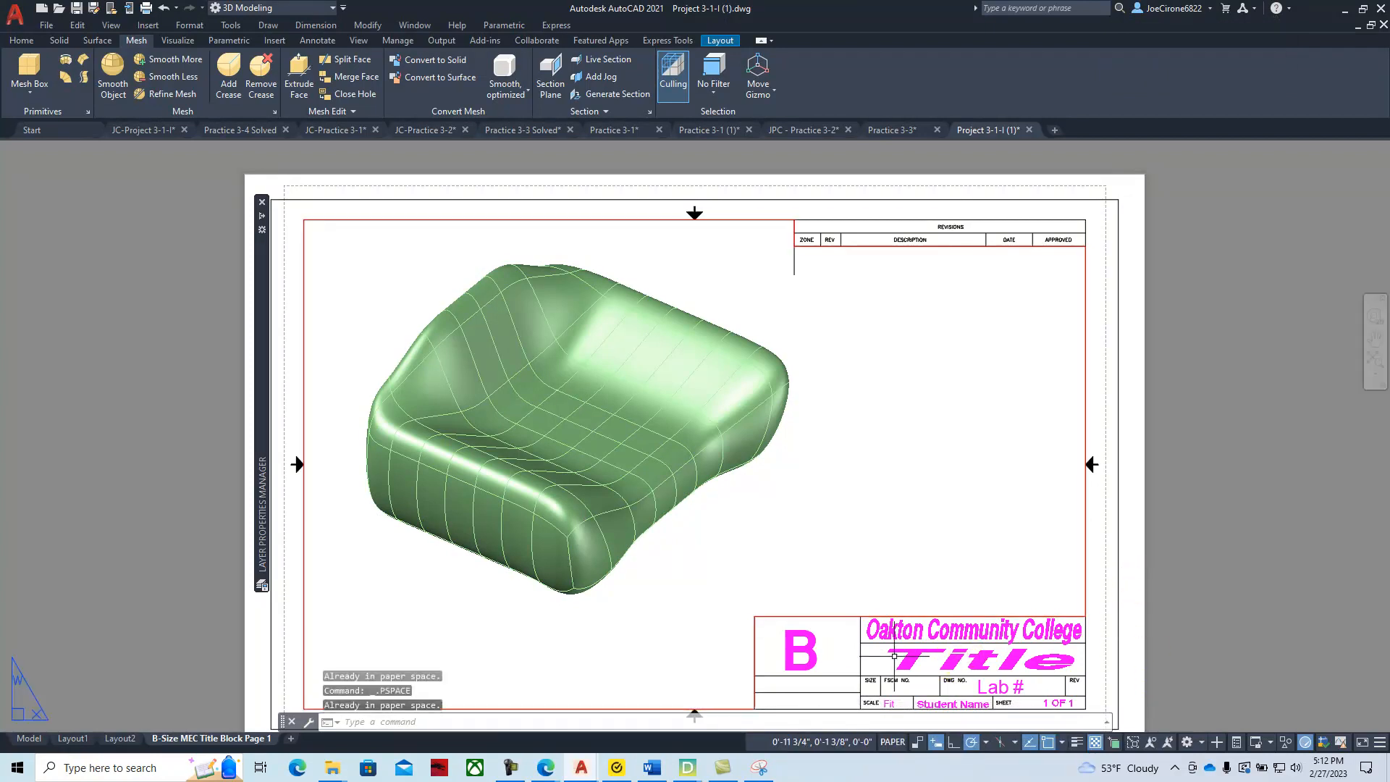
left_click(938, 650)
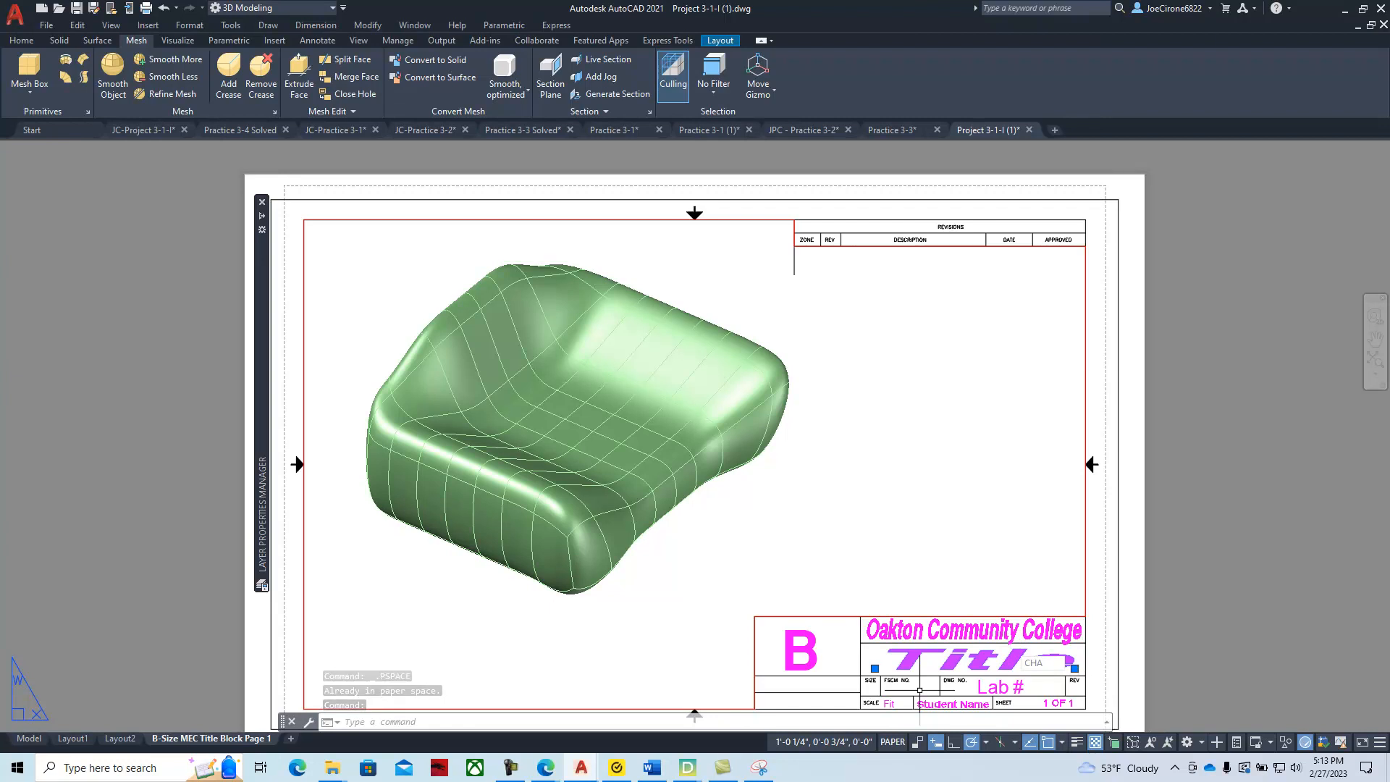
key("Escape")
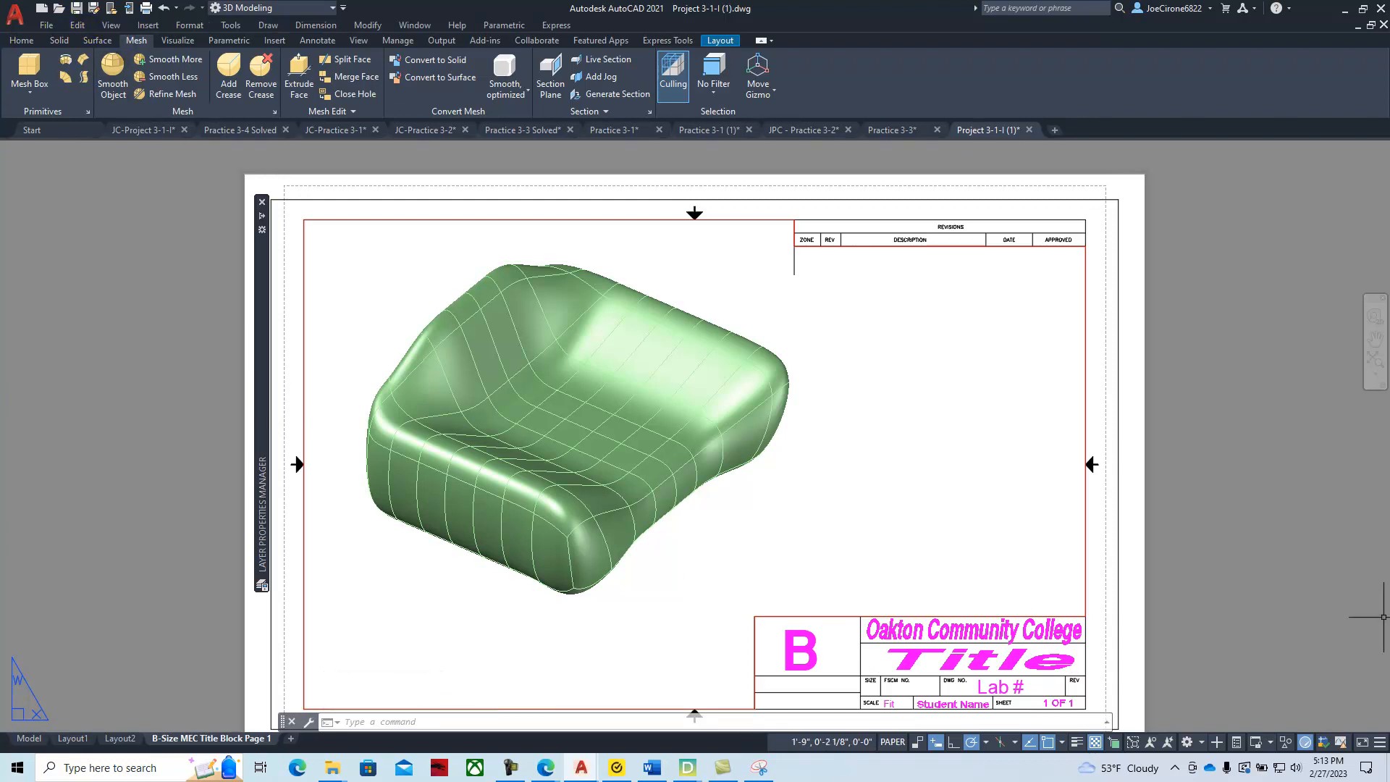
Examine the availability of the visual styles in paper space and in the reactivated viewport, and return to paper space.
left_click(124, 31)
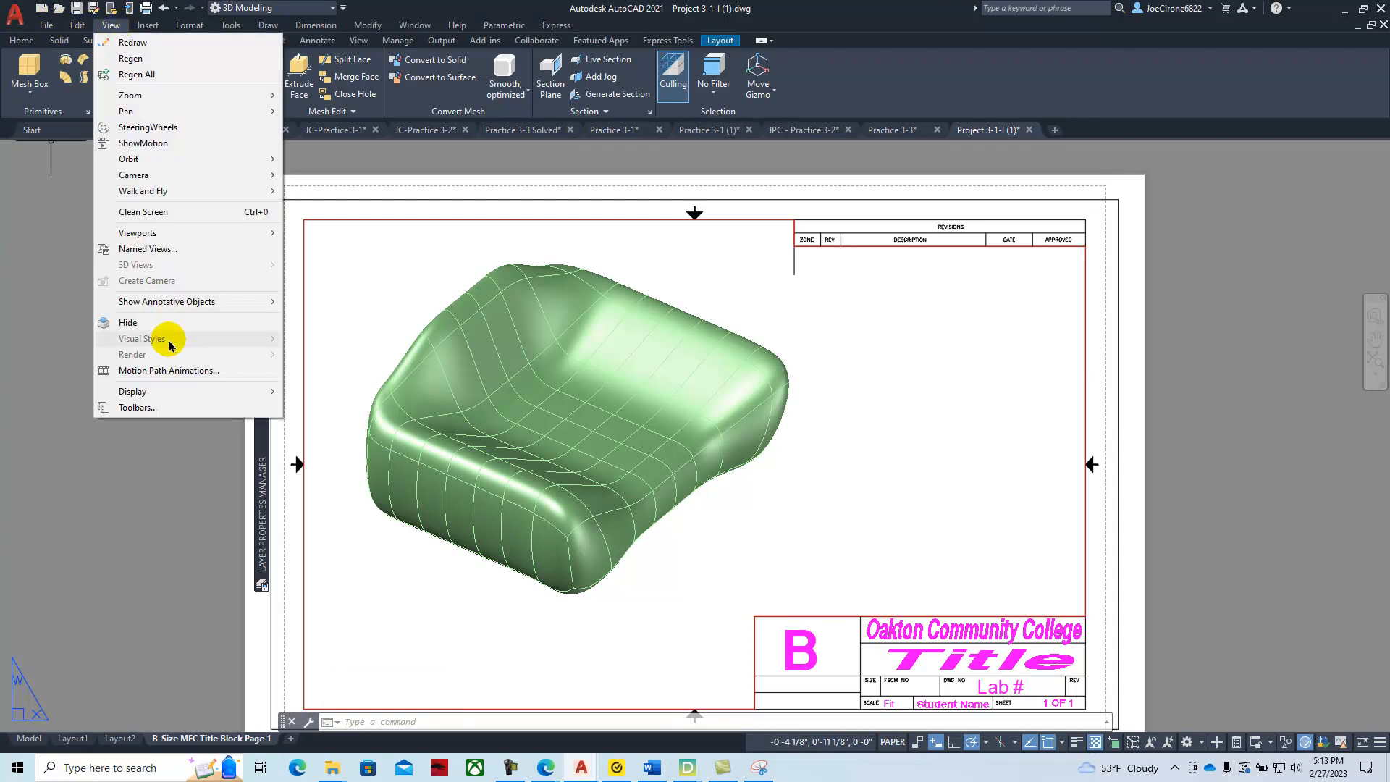
left_click(1020, 433)
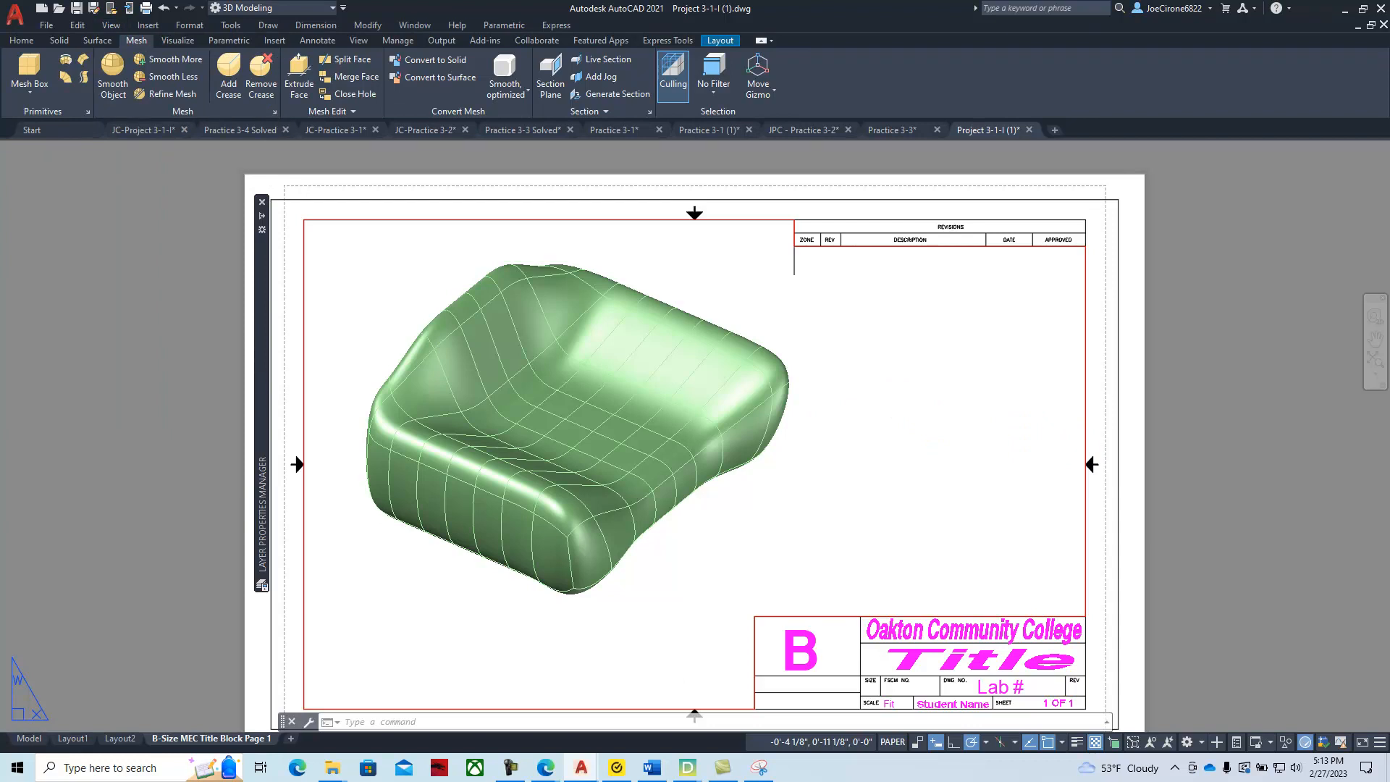
double_click(356, 309)
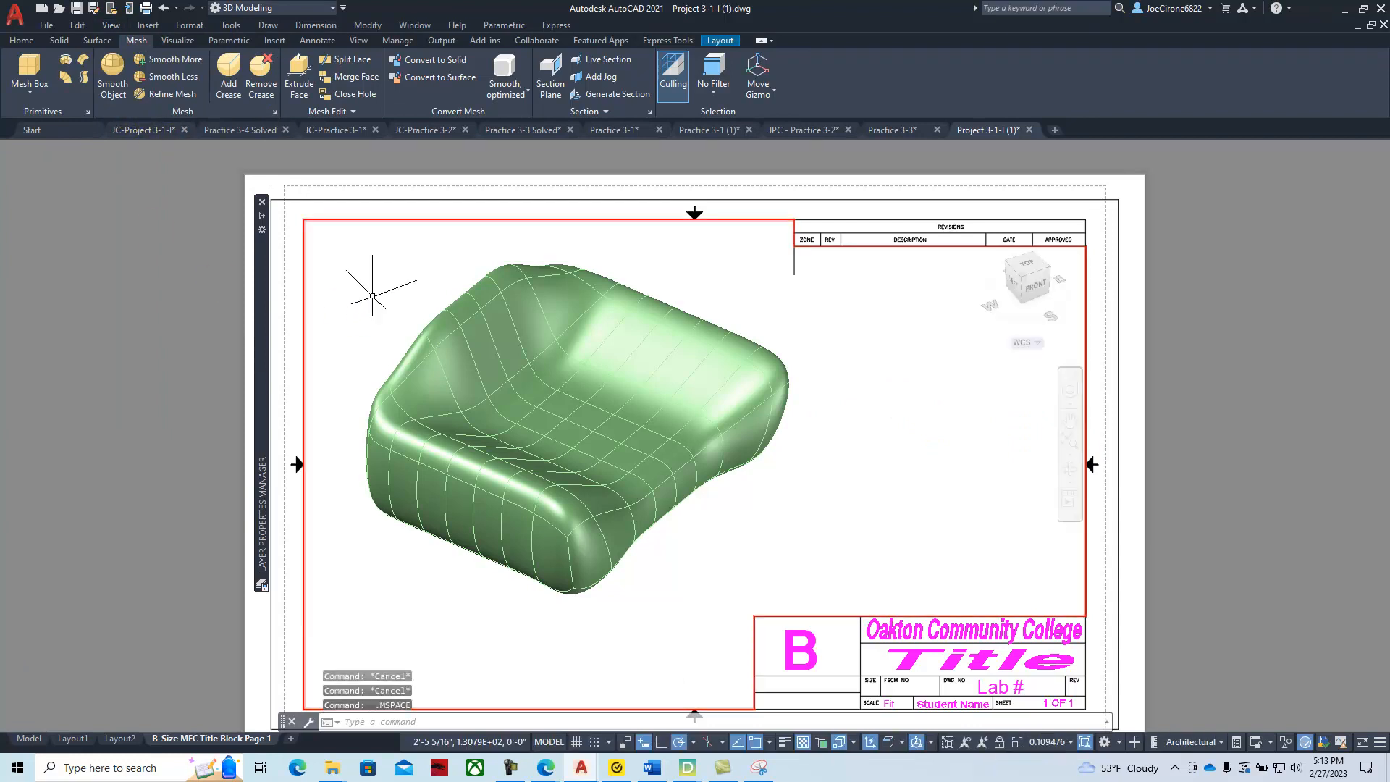
left_click(110, 26)
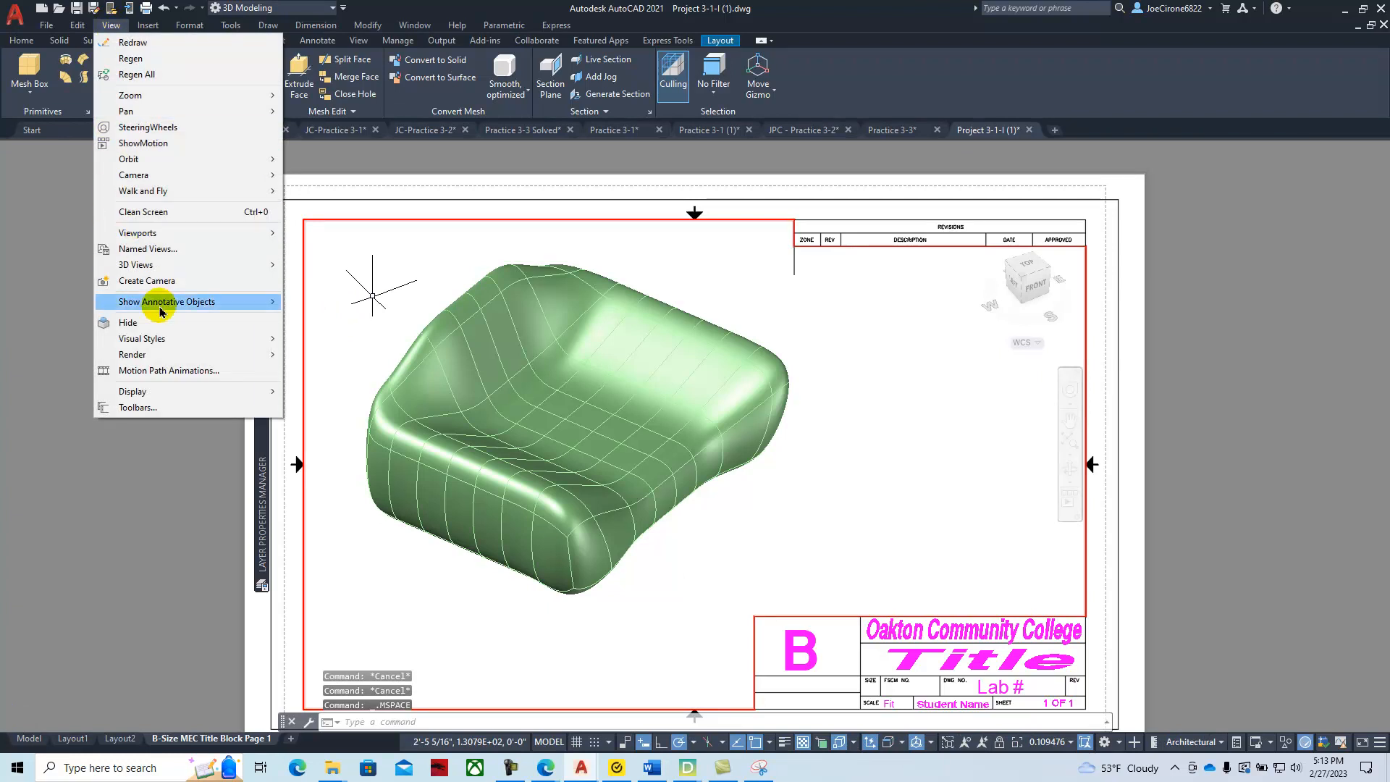
mouse_move(162, 342)
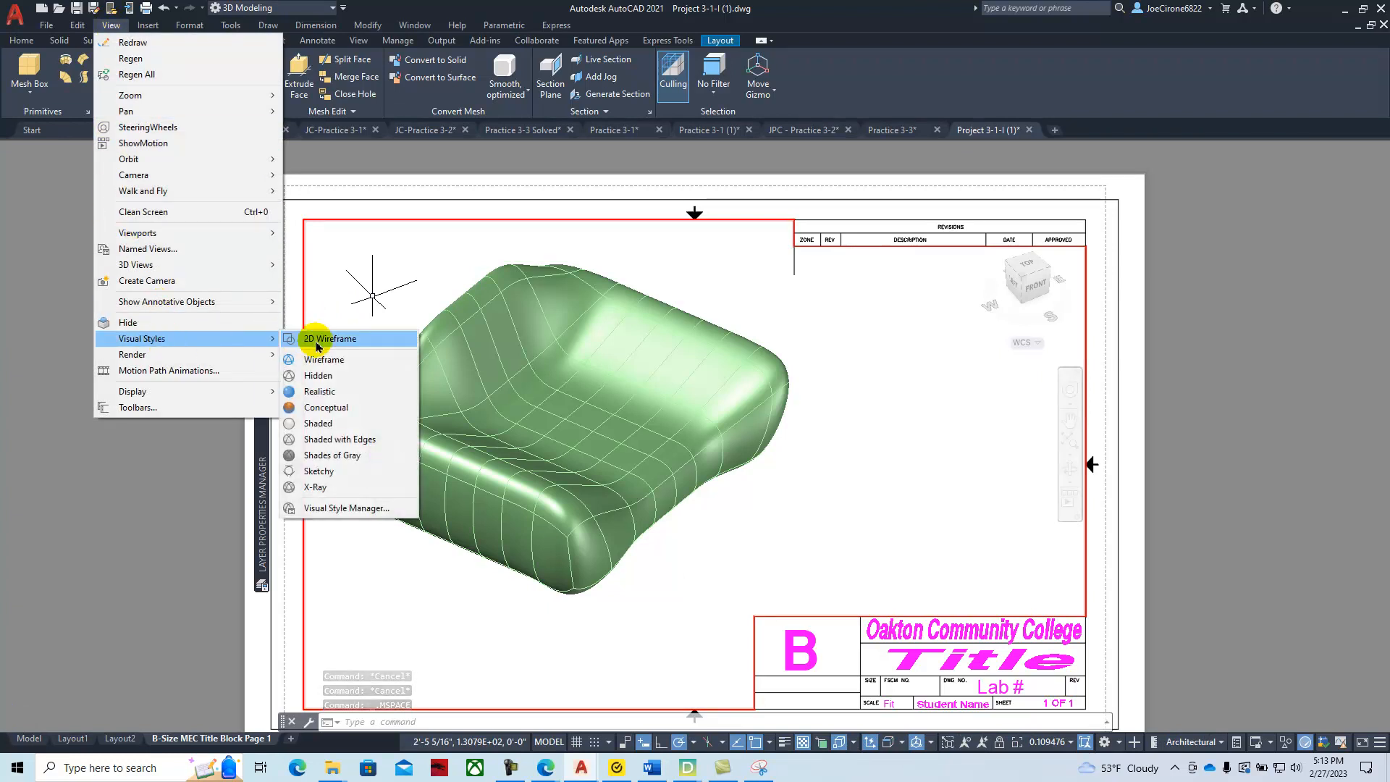
left_click(316, 347)
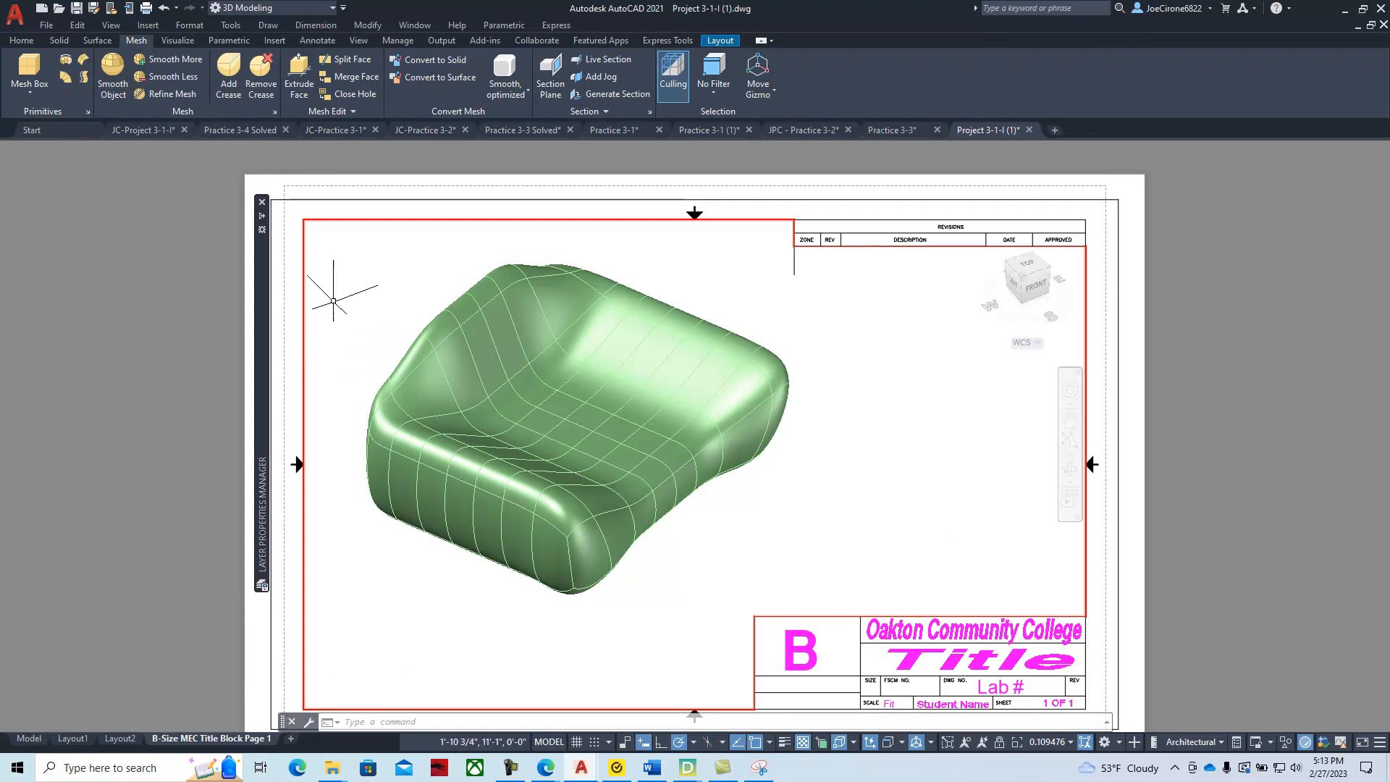
left_click(112, 26)
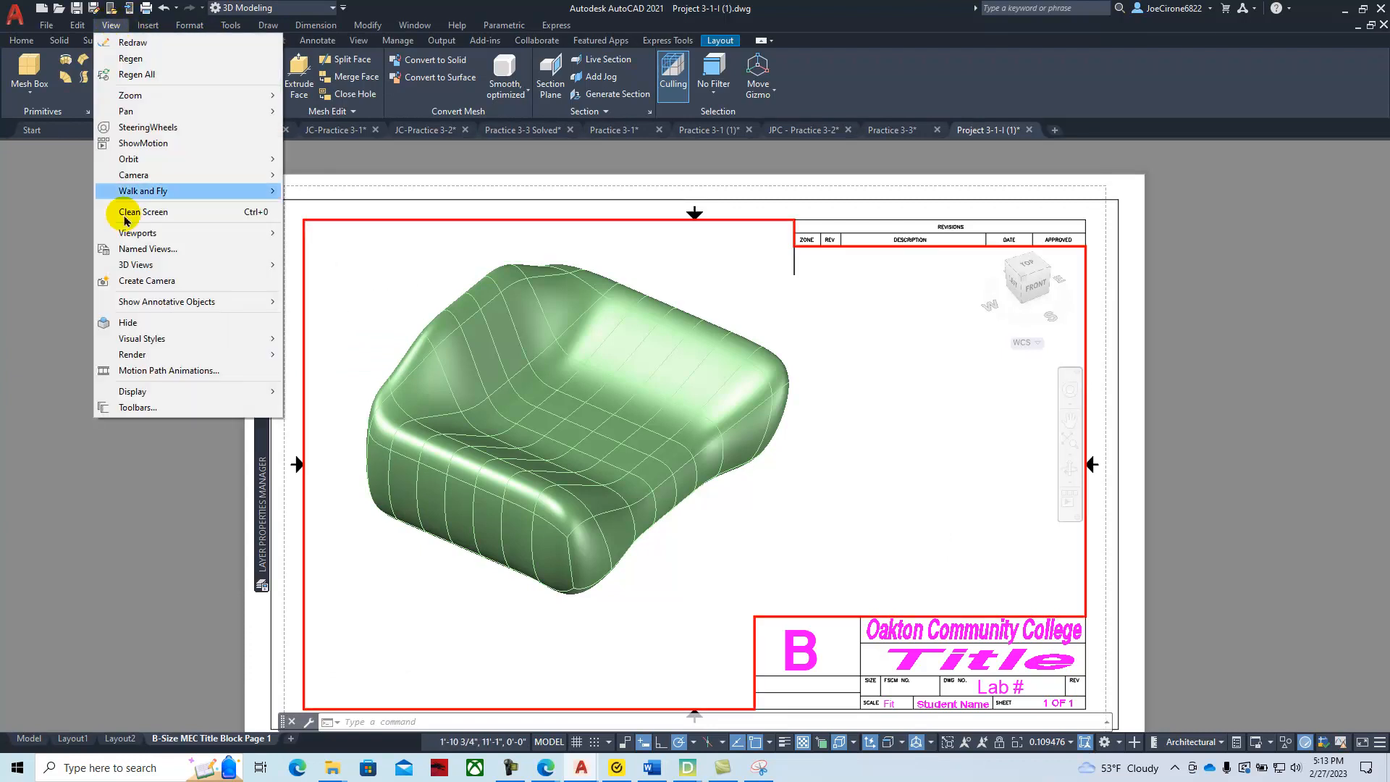
mouse_move(155, 341)
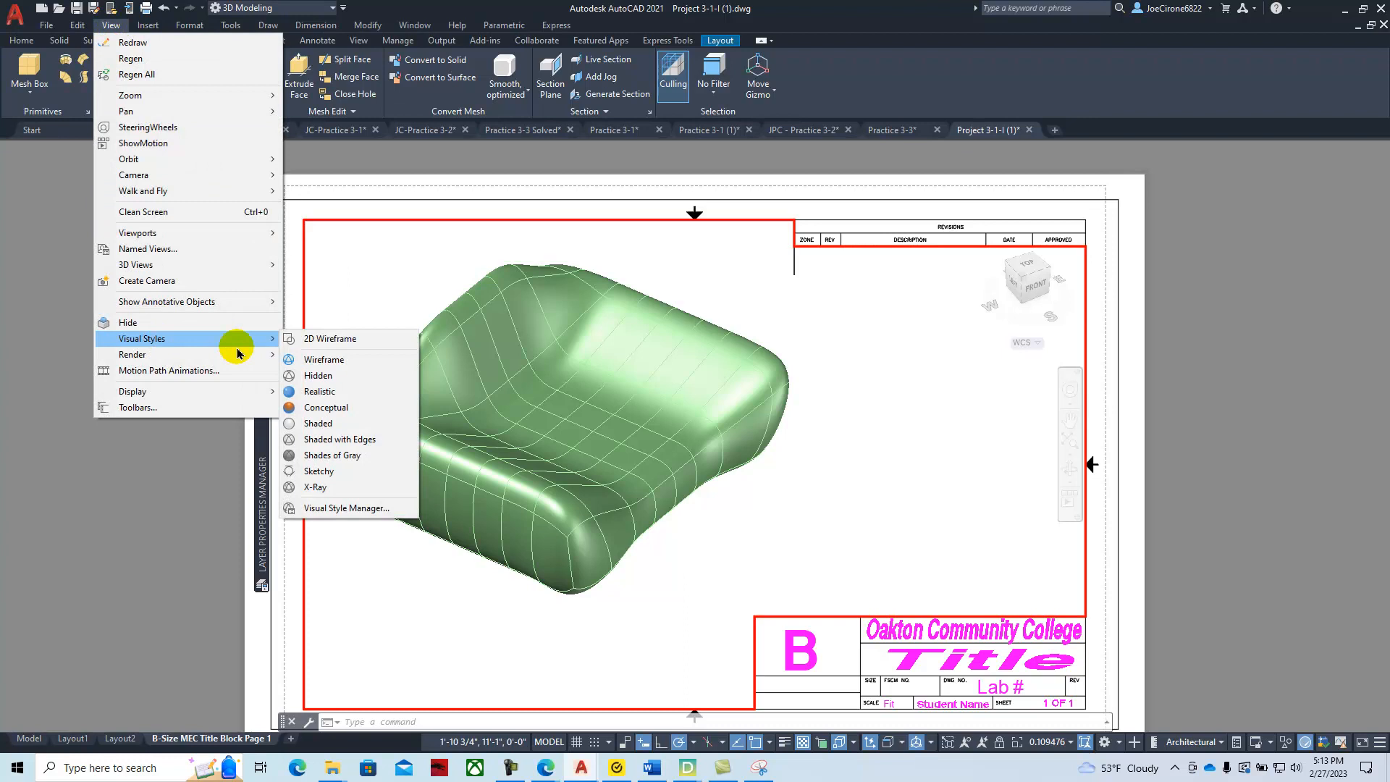
left_click(326, 339)
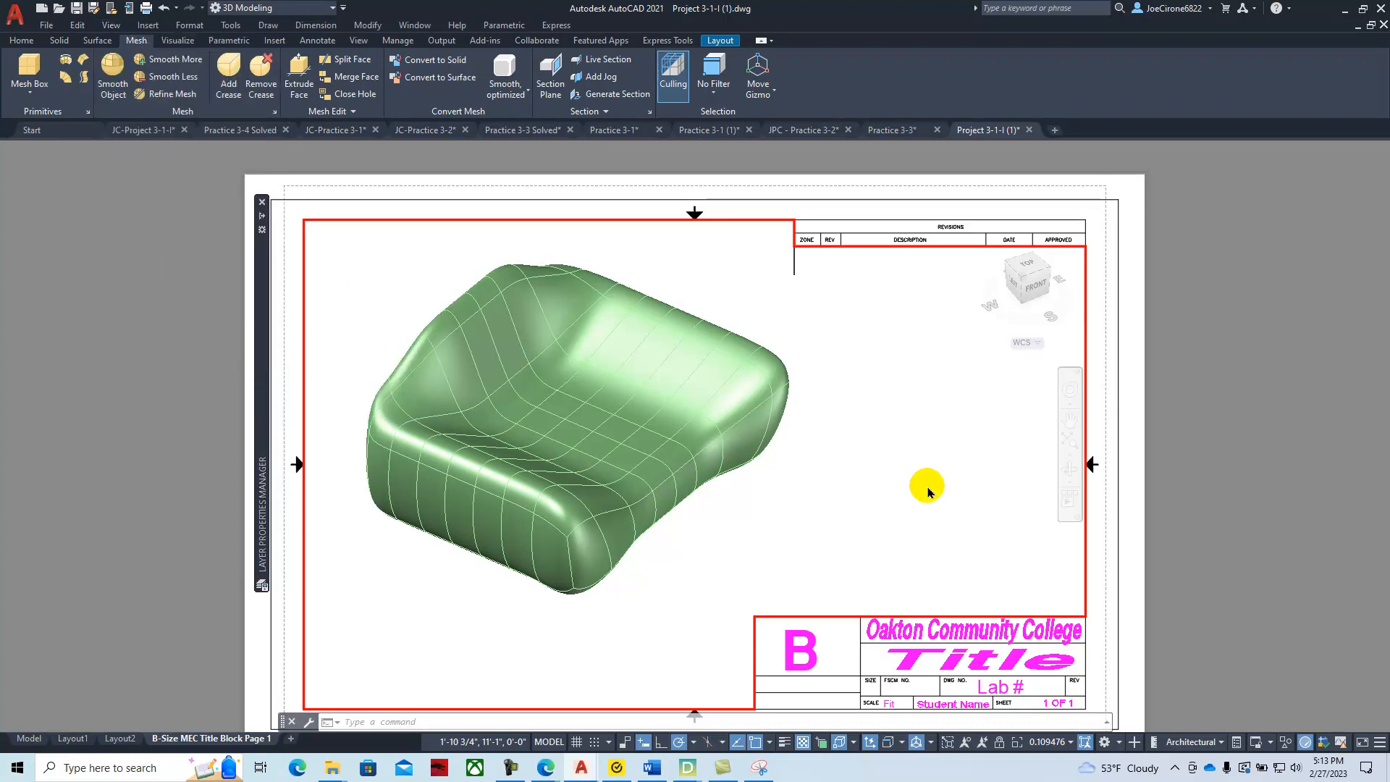
double_click(1071, 663)
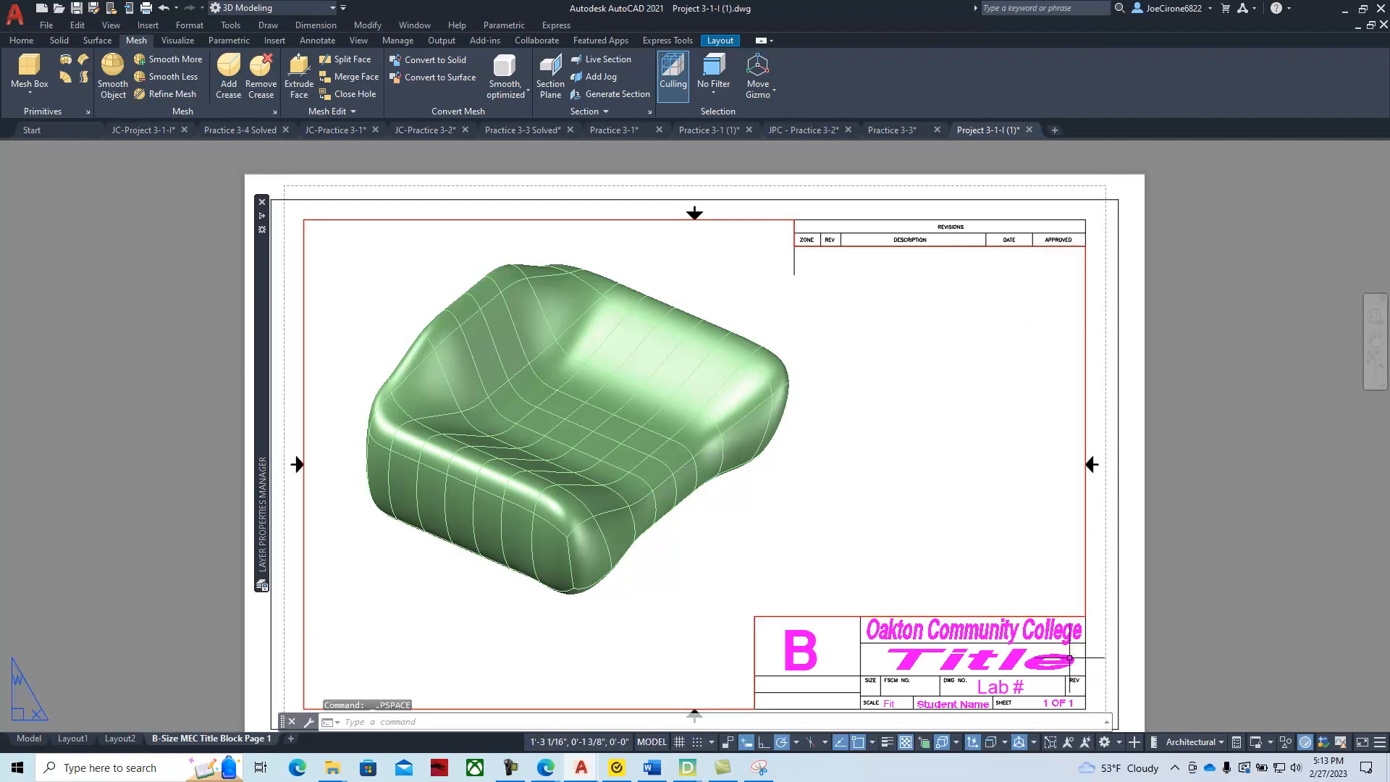